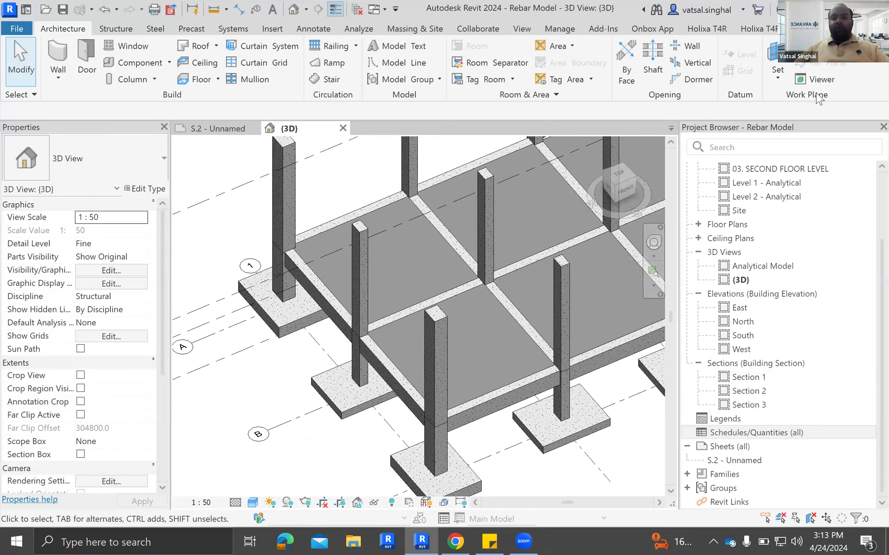
# Step: Open the -01. FOUNDATION LEVEL structural plan at the footings around grid 1
pyautogui.click(118, 29)
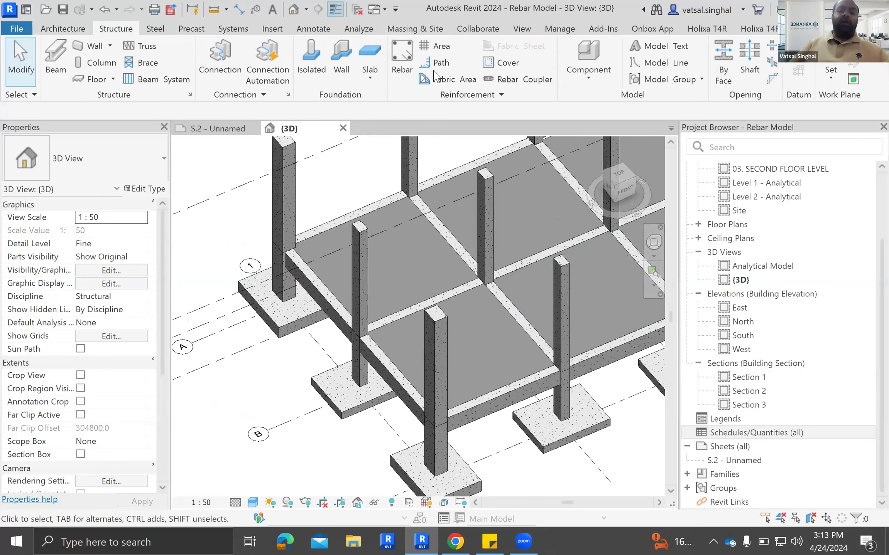
pyautogui.scroll(-3, 275, 303)
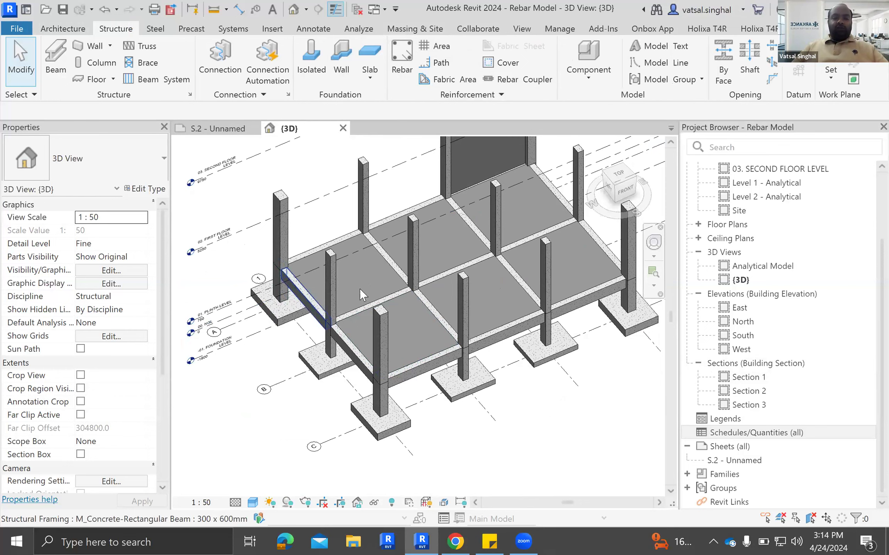
pyautogui.scroll(-3, 417, 289)
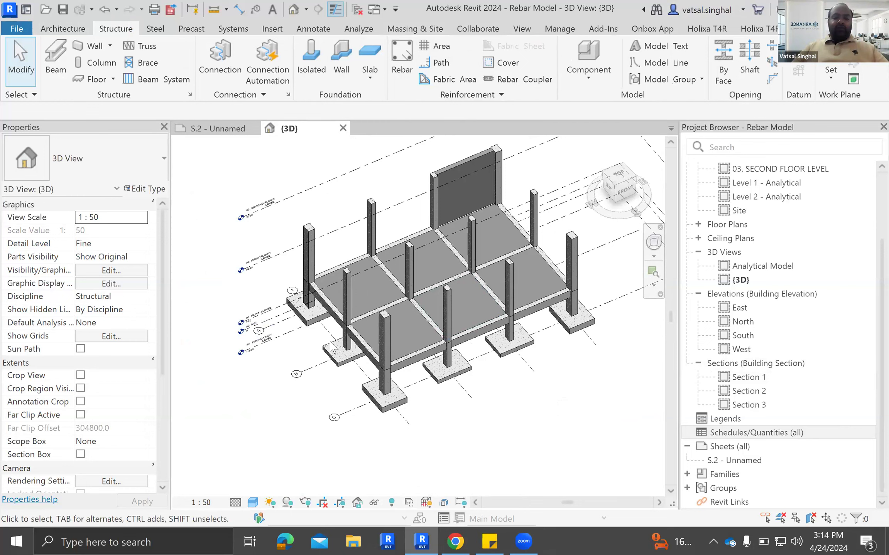
pyautogui.scroll(2, 310, 306)
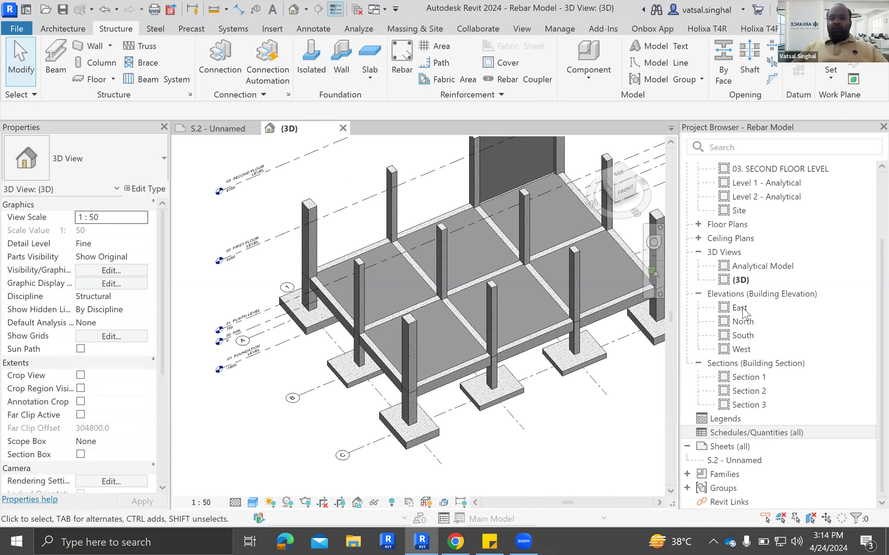
pyautogui.scroll(3, 795, 209)
pyautogui.doubleClick(787, 196)
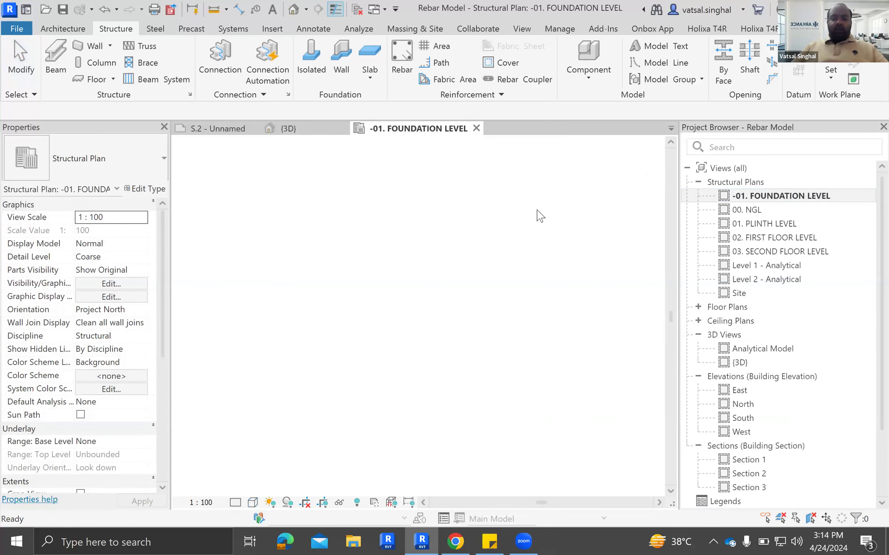
pyautogui.scroll(5, 538, 228)
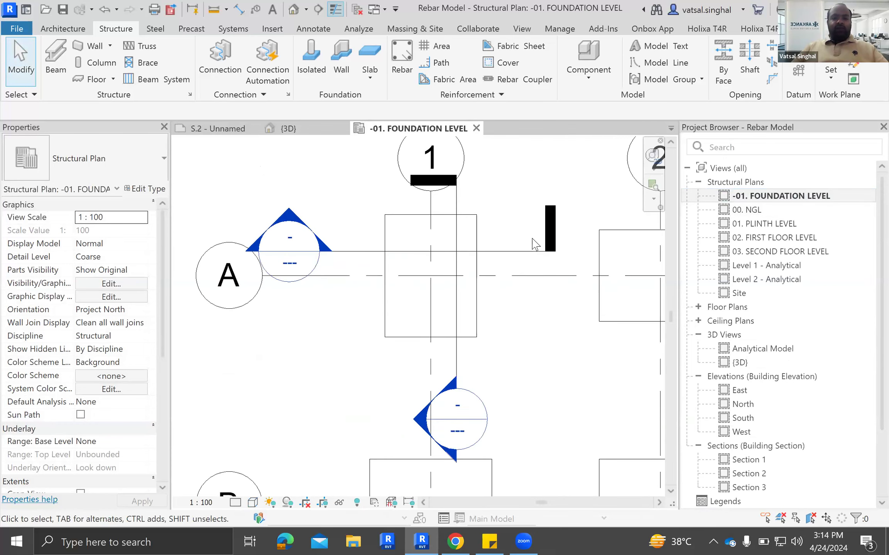
pyautogui.scroll(-2, 590, 244)
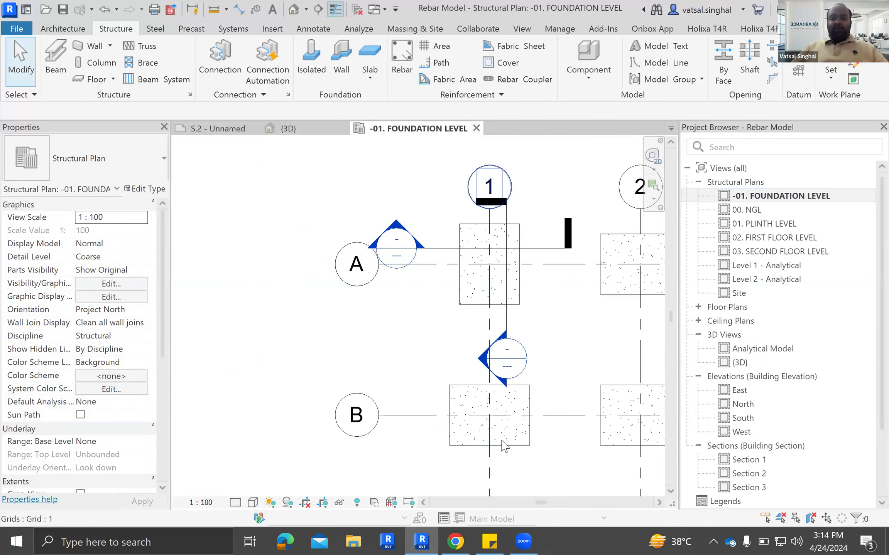
# Step: Open the Section 1 view through the footing at grids A and 1 with its detail level set to Fine
pyautogui.doubleClick(398, 232)
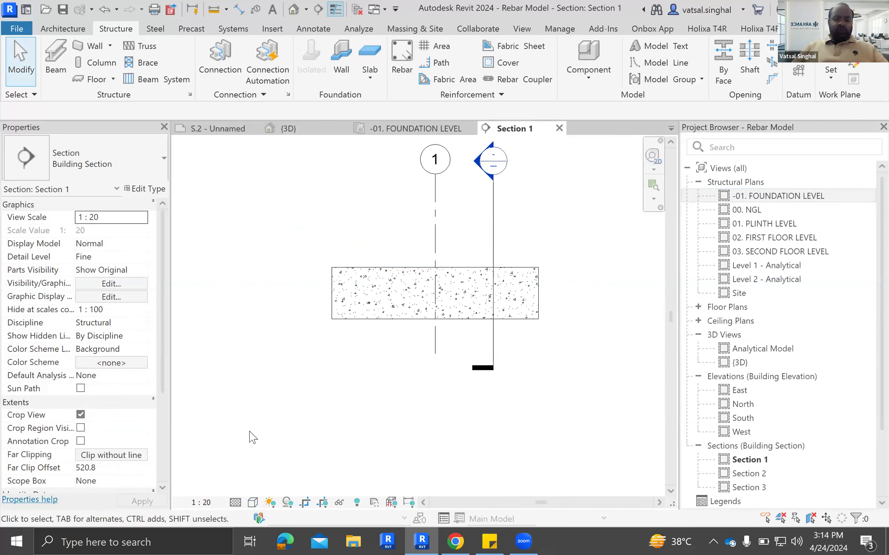
pyautogui.click(235, 503)
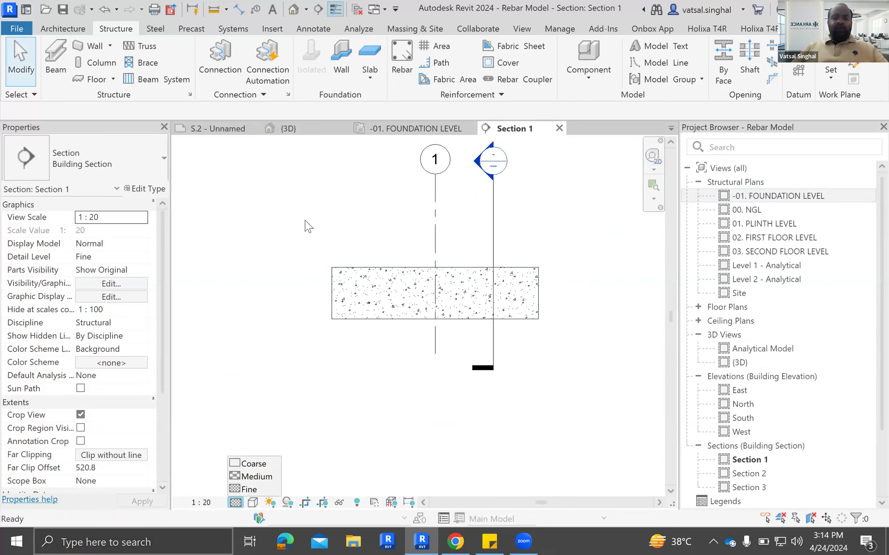
pyautogui.click(248, 490)
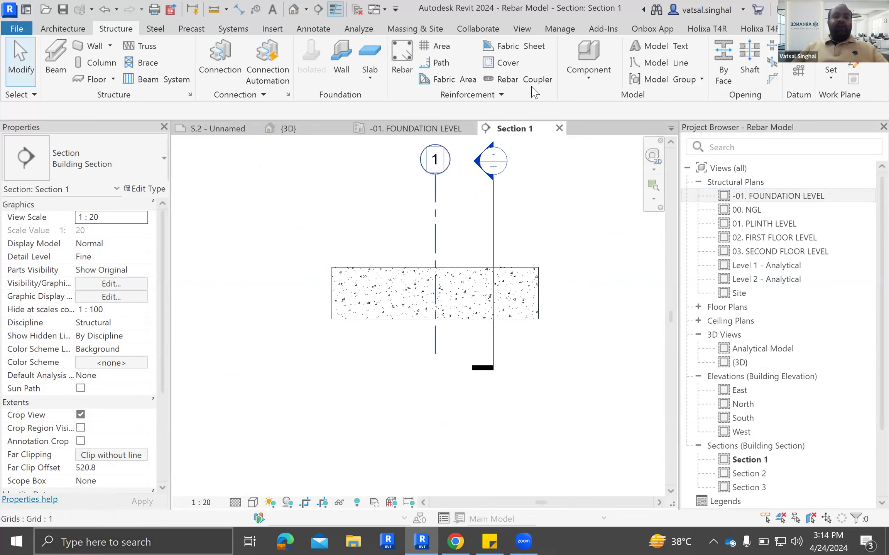
# Step: Place a single 16MM rebar of shape M_02 in the footing, accepting the rebar shape definition settings that include hooks
pyautogui.click(349, 272)
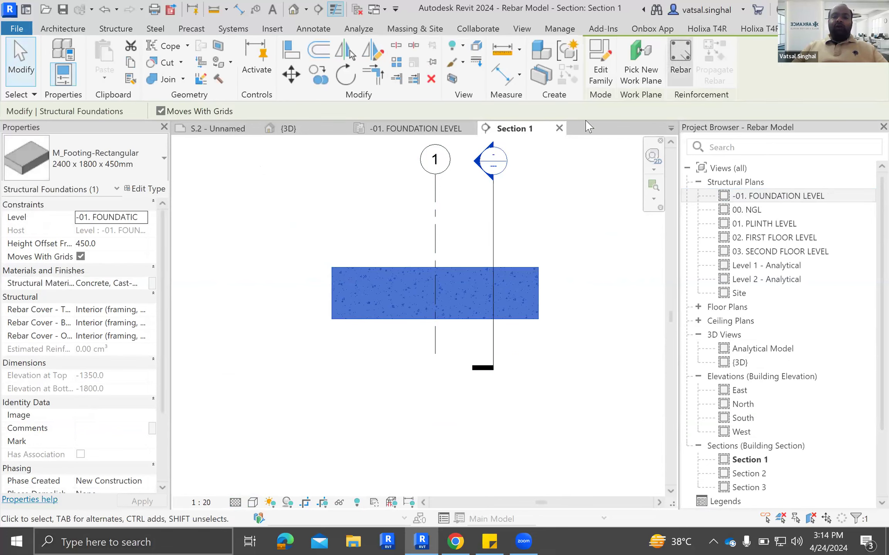
pyautogui.click(681, 71)
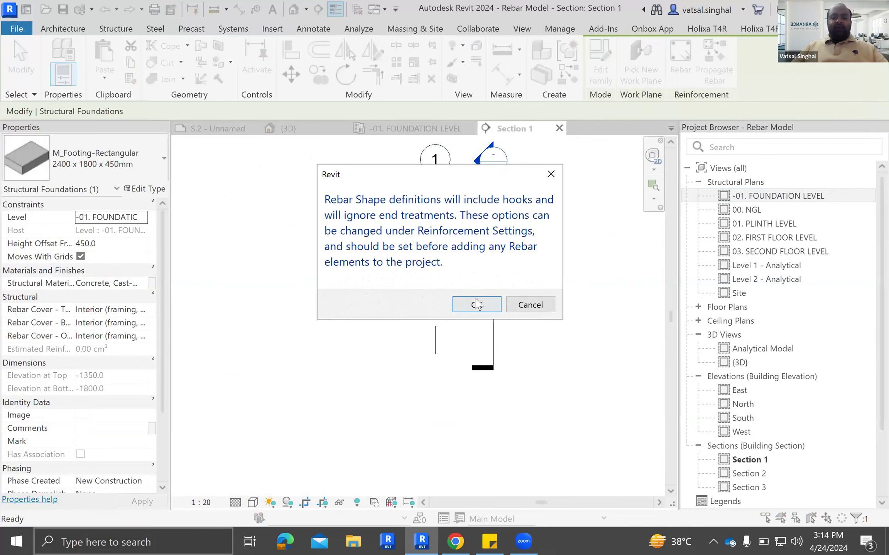
pyautogui.click(477, 305)
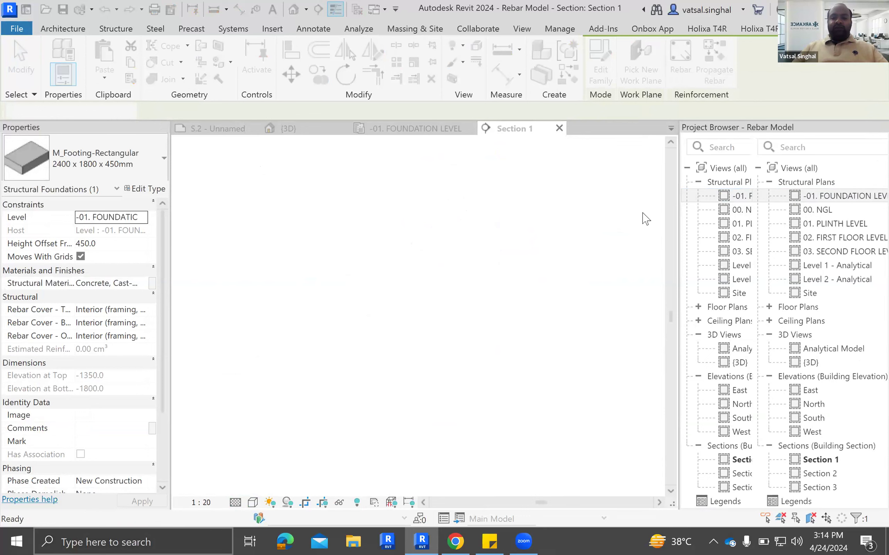
pyautogui.scroll(-10, 711, 244)
pyautogui.moveTo(740, 311); pyautogui.dragTo(743, 152)
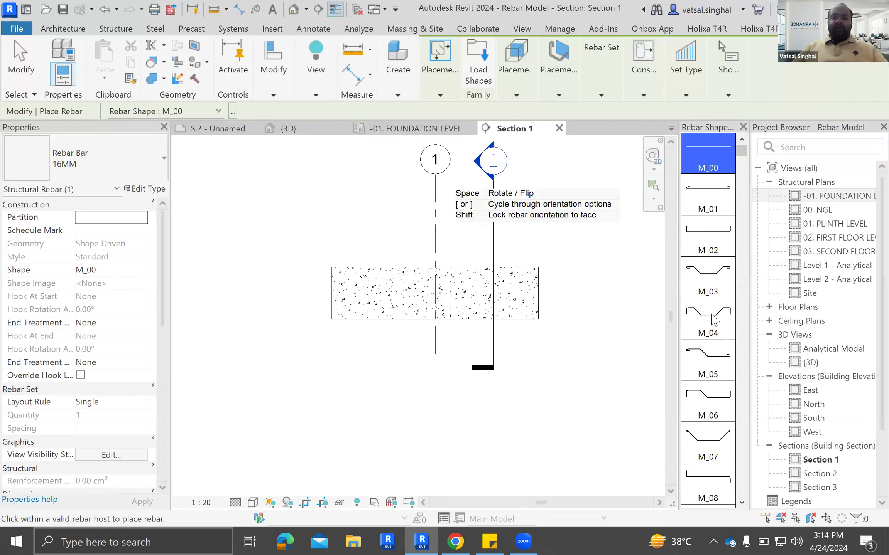
pyautogui.scroll(-4, 711, 320)
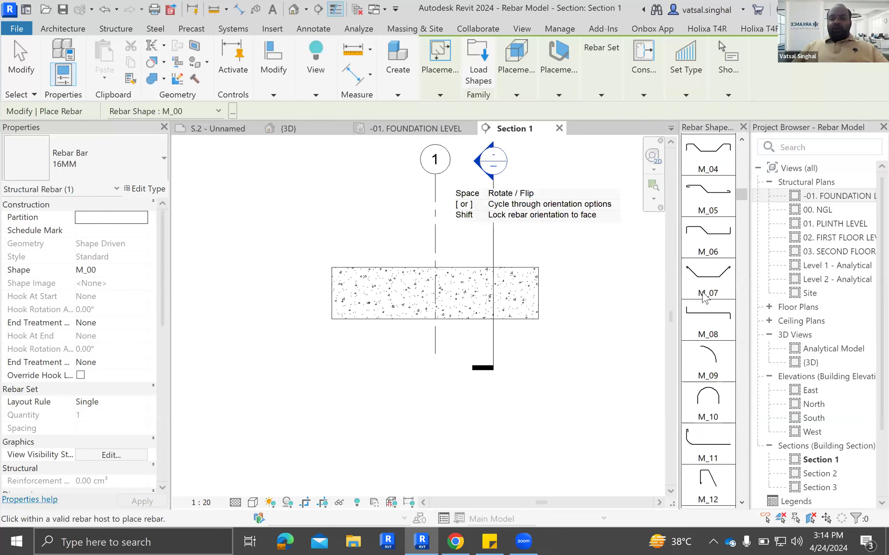
pyautogui.scroll(4, 721, 189)
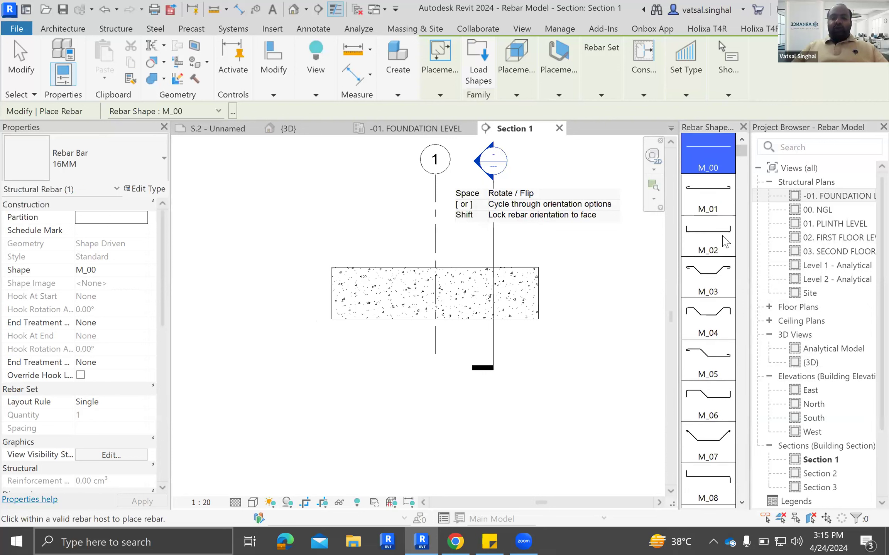
pyautogui.click(712, 243)
pyautogui.scroll(2, 354, 313)
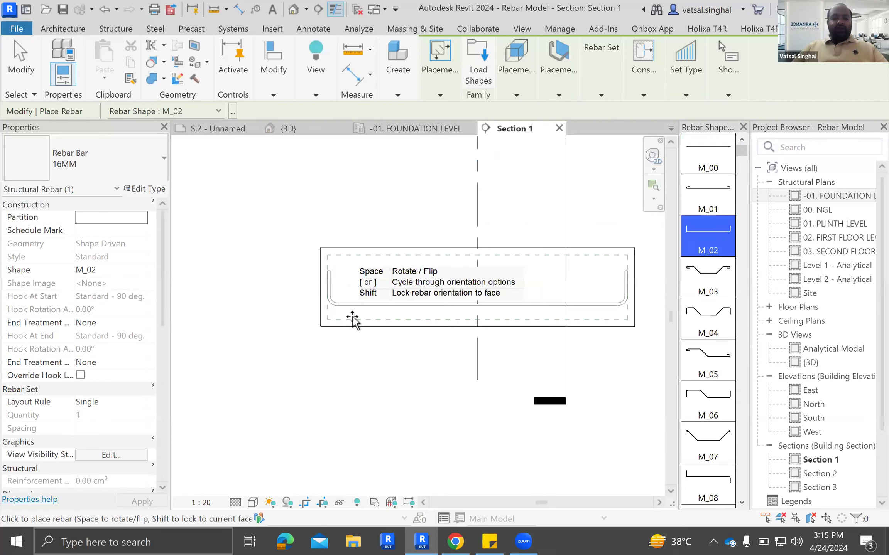
pyautogui.scroll(2, 326, 303)
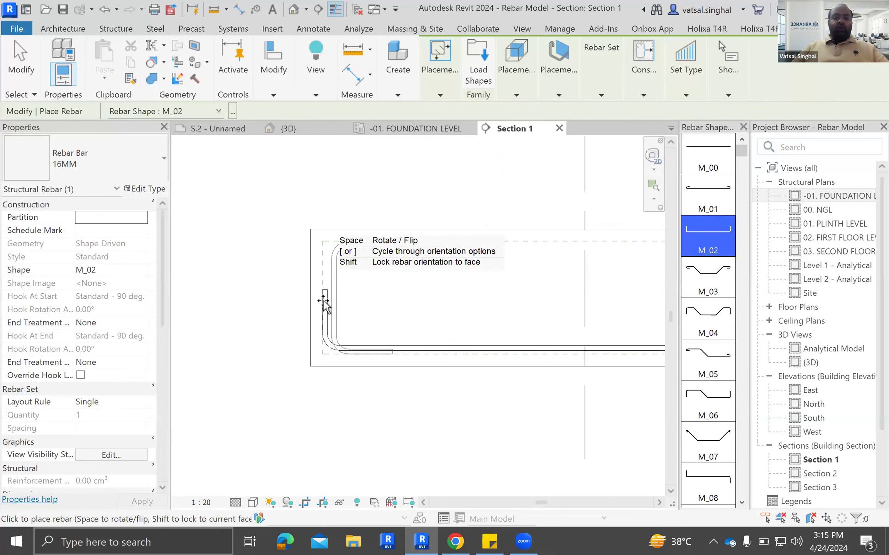
pyautogui.click(331, 314)
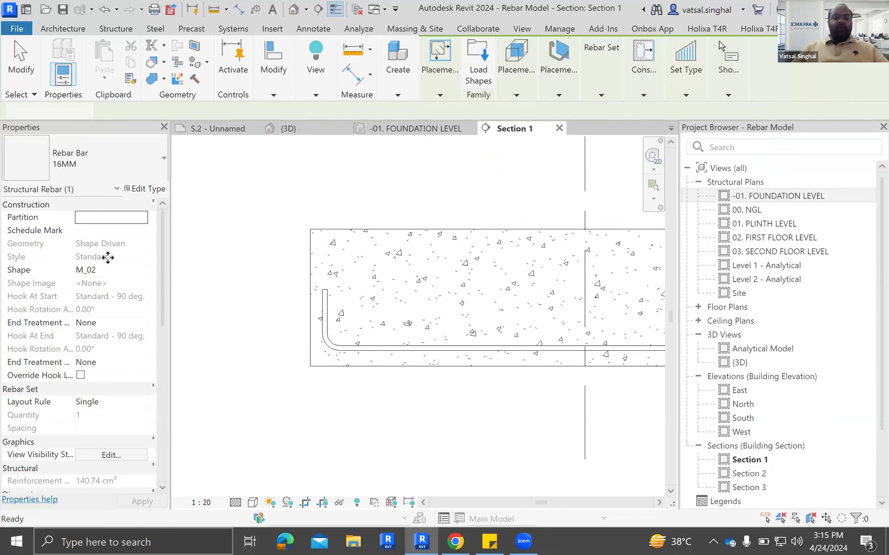
# Step: End rebar placement and delete the M_02 bar from the footing
pyautogui.press('Escape')
pyautogui.scroll(-2, 473, 385)
pyautogui.press('Delete')
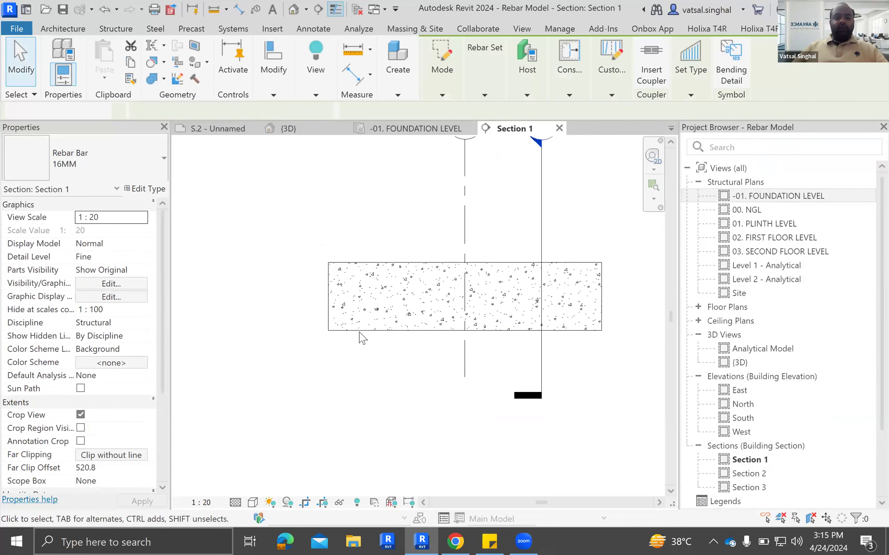
# Step: Sketch a U-shaped 16MM rebar in the footing along the side and bottom cover lines, with legs about 370 mm high
pyautogui.click(362, 332)
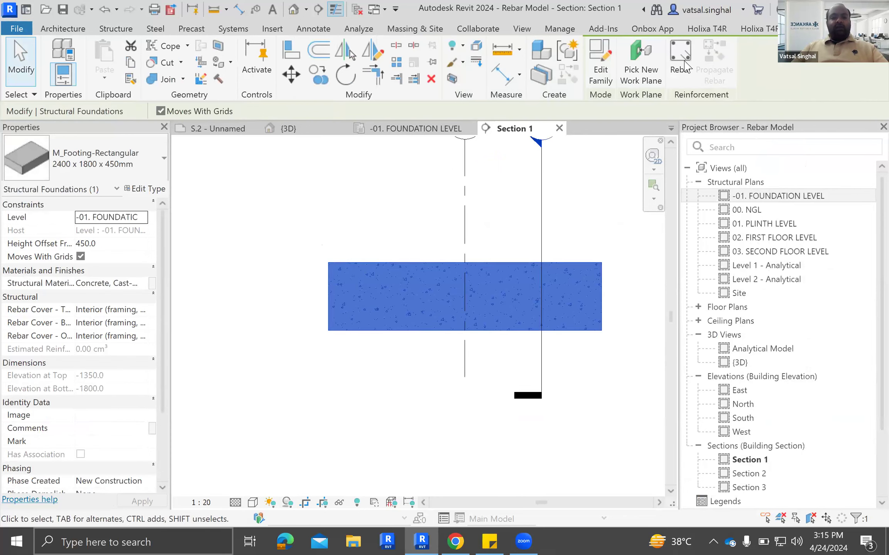
pyautogui.click(487, 308)
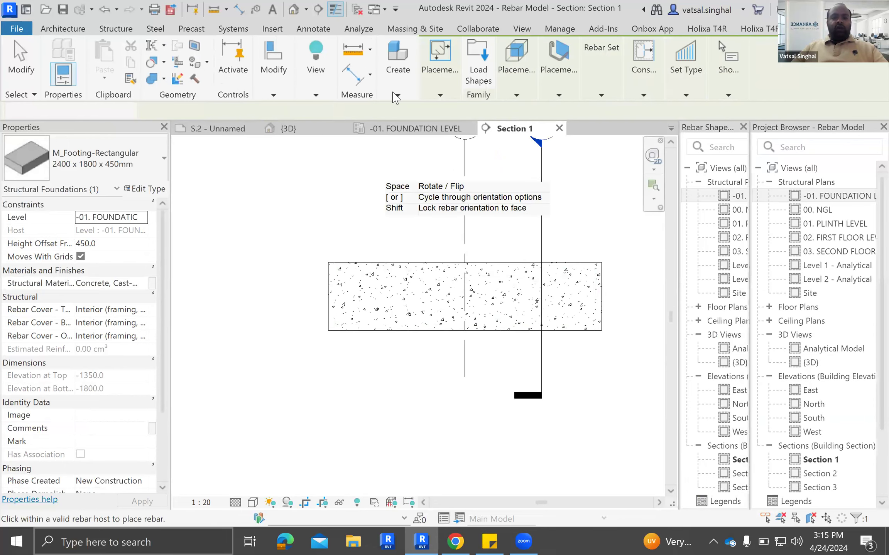
pyautogui.moveTo(444, 97)
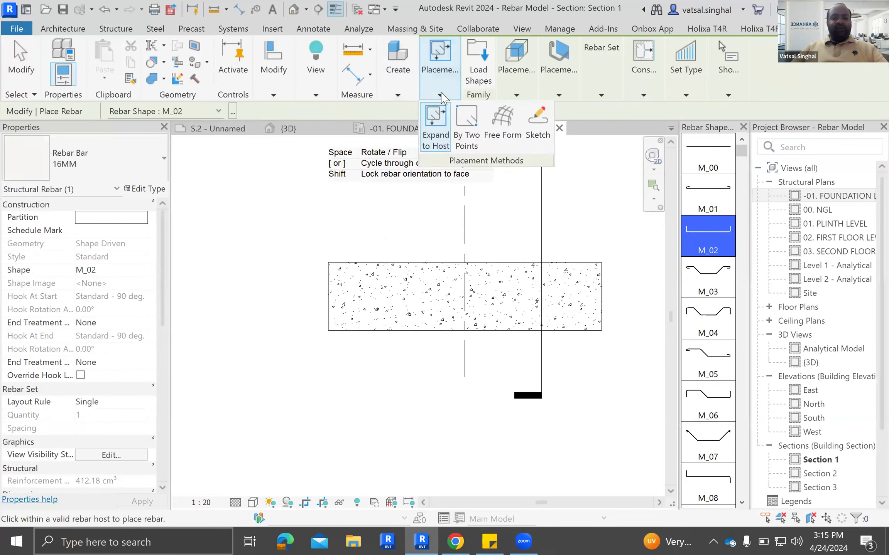
pyautogui.click(540, 133)
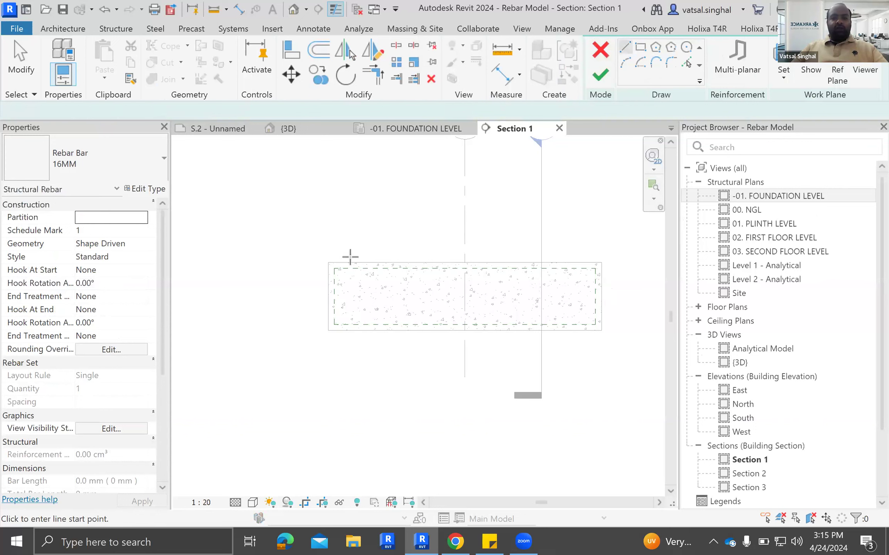
pyautogui.click(335, 269)
pyautogui.scroll(1, 334, 324)
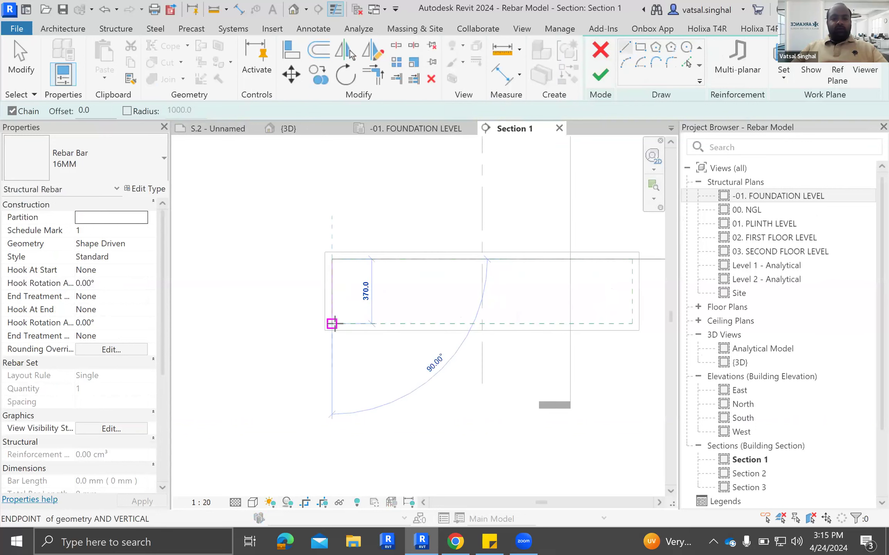
pyautogui.click(334, 324)
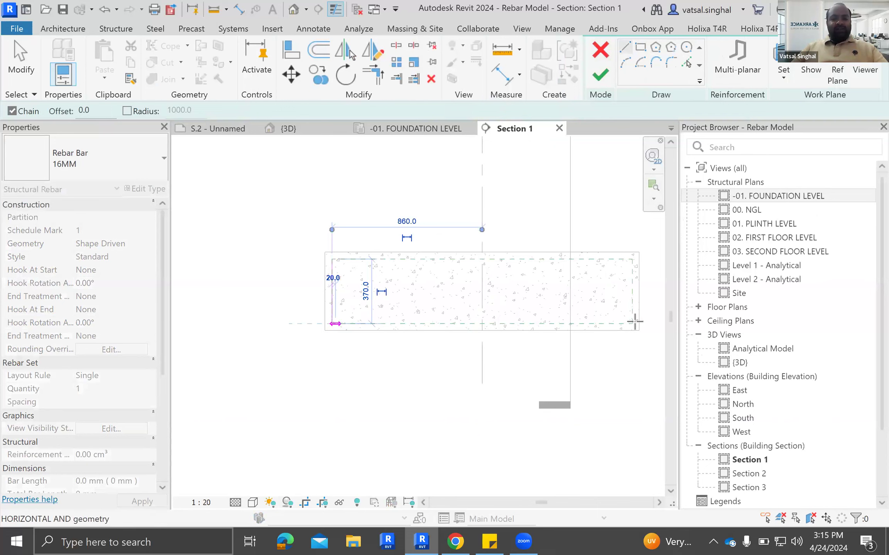
pyautogui.click(633, 323)
pyautogui.click(633, 260)
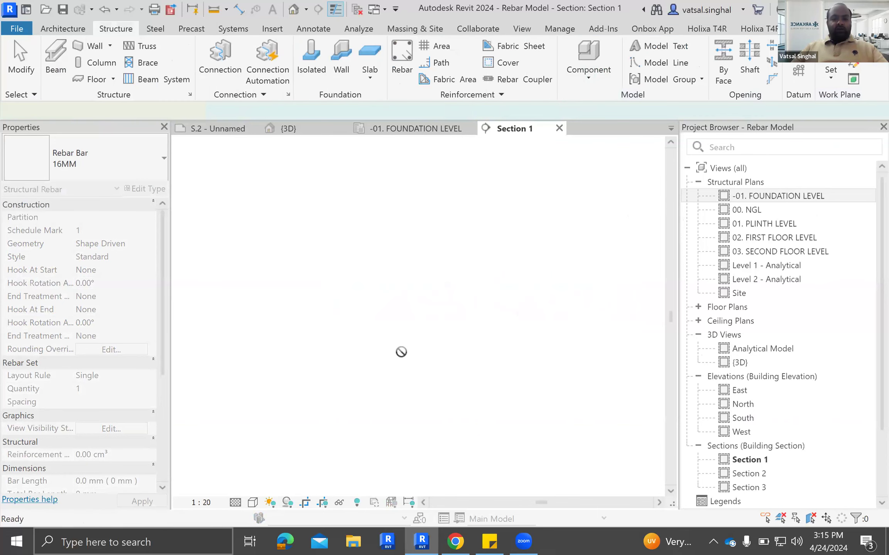
pyautogui.press('Escape')
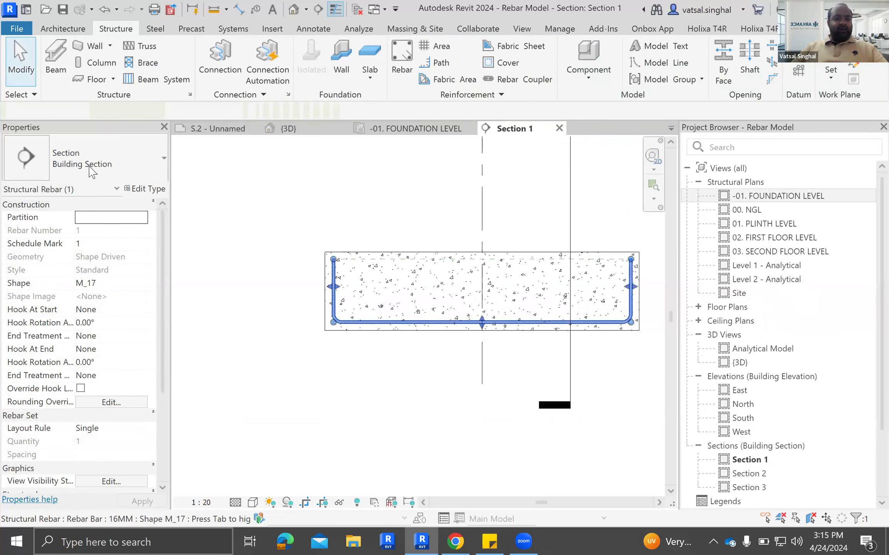
# Step: Change the sketched footing rebar's bar type to 12MM
pyautogui.click(84, 176)
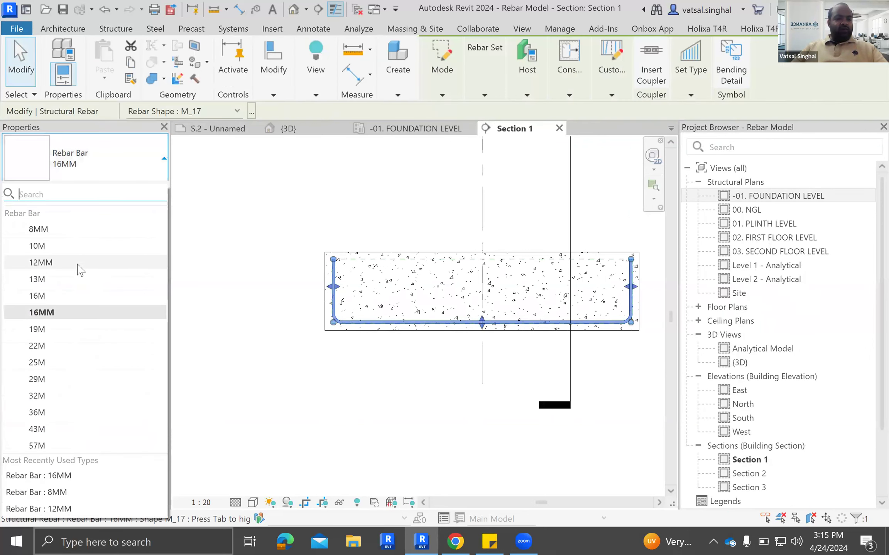
pyautogui.click(144, 185)
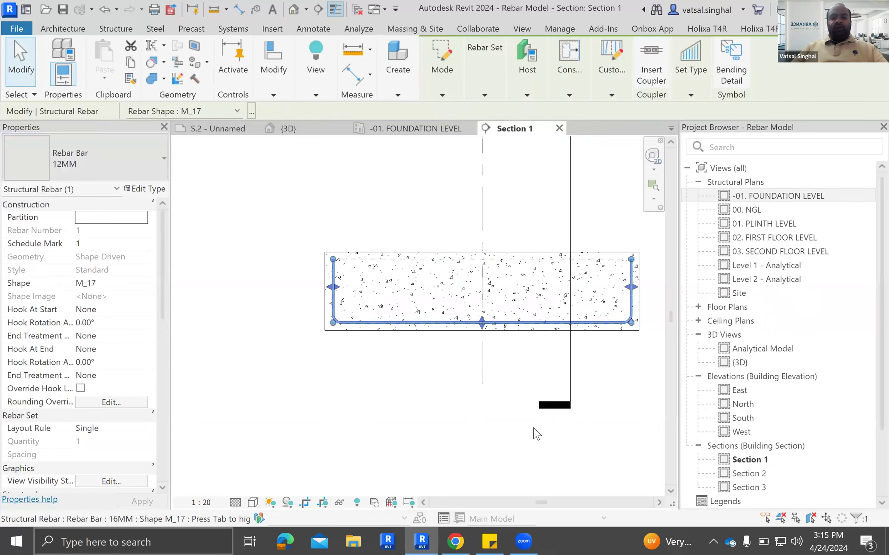
pyautogui.scroll(-5, 478, 278)
pyautogui.scroll(5, 513, 200)
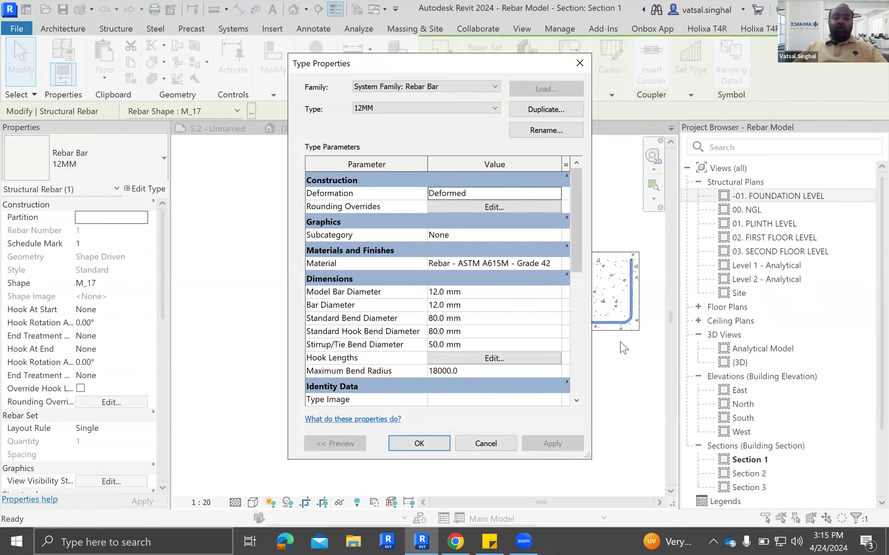
# Step: Review the hook lengths in the 12MM bar's type properties, leaving the values as they are
pyautogui.click(494, 358)
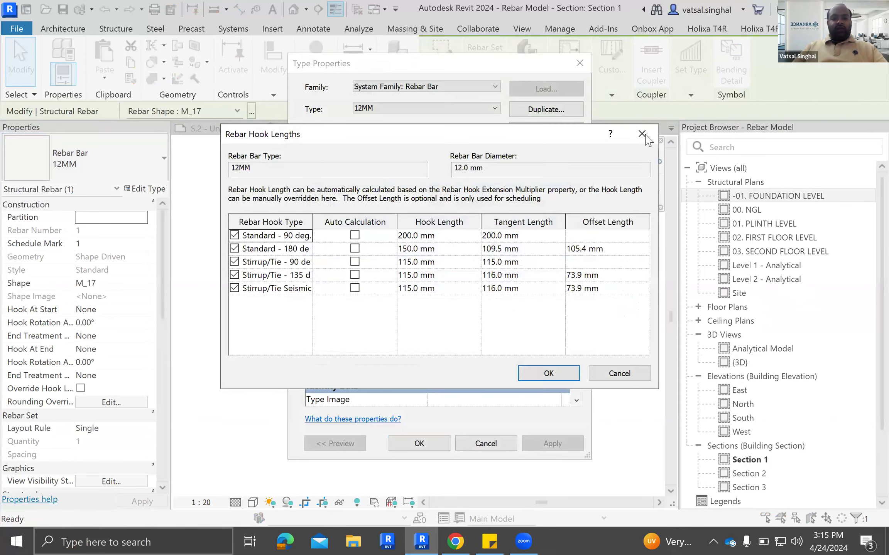
pyautogui.click(641, 134)
pyautogui.click(579, 57)
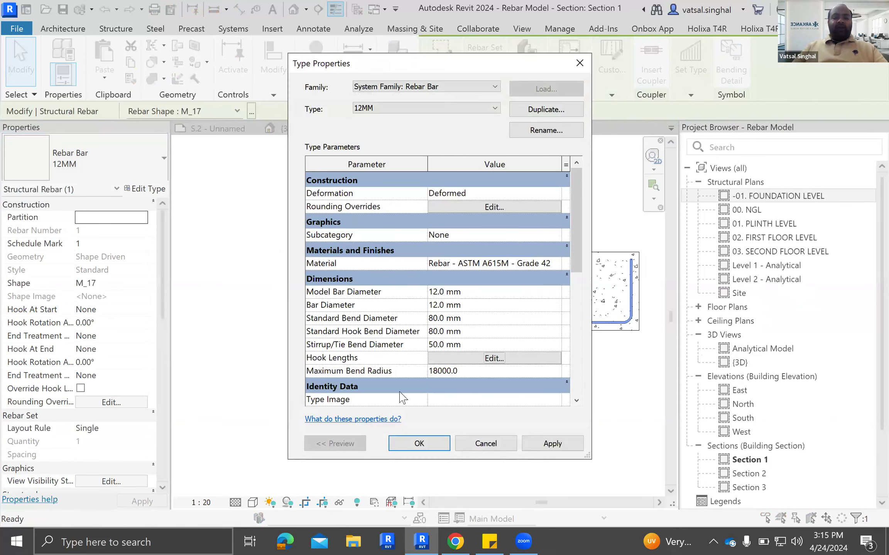
pyautogui.click(435, 363)
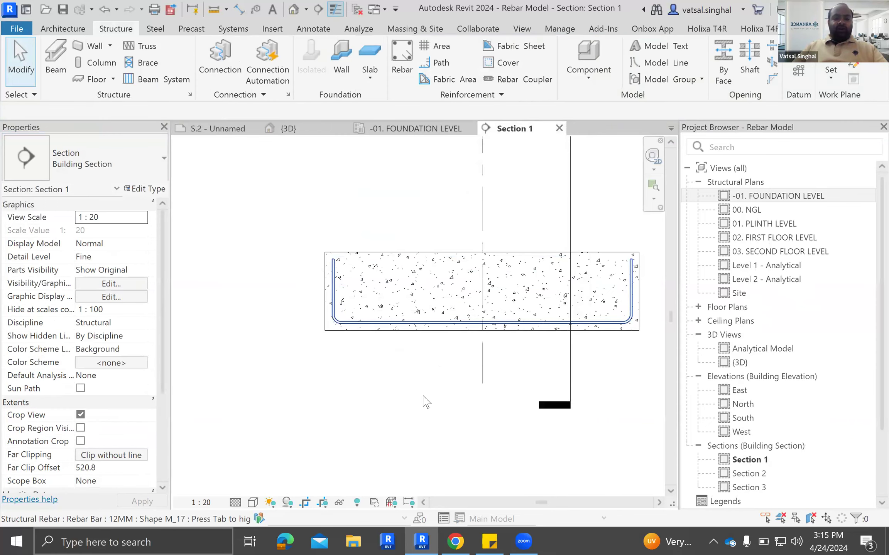
# Step: Set the 12MM U-shaped footing bar's layout rule to Minimum Clear Spacing with a spacing of 150 mm
pyautogui.click(428, 323)
pyautogui.scroll(-2, 423, 397)
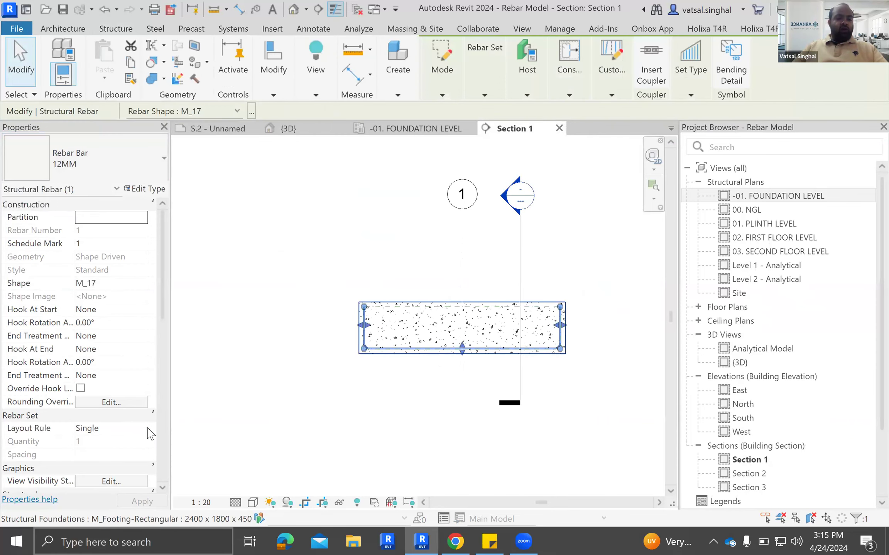
pyautogui.click(145, 429)
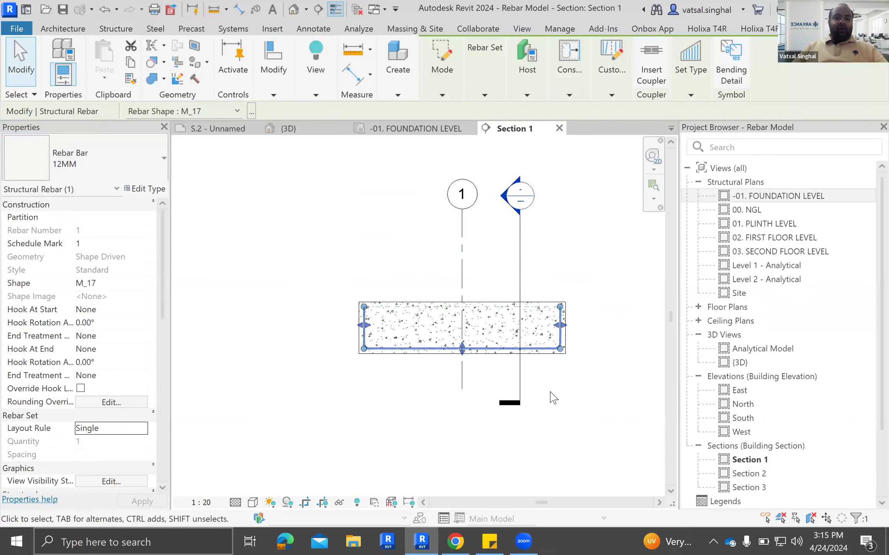
pyautogui.click(140, 431)
pyautogui.click(140, 432)
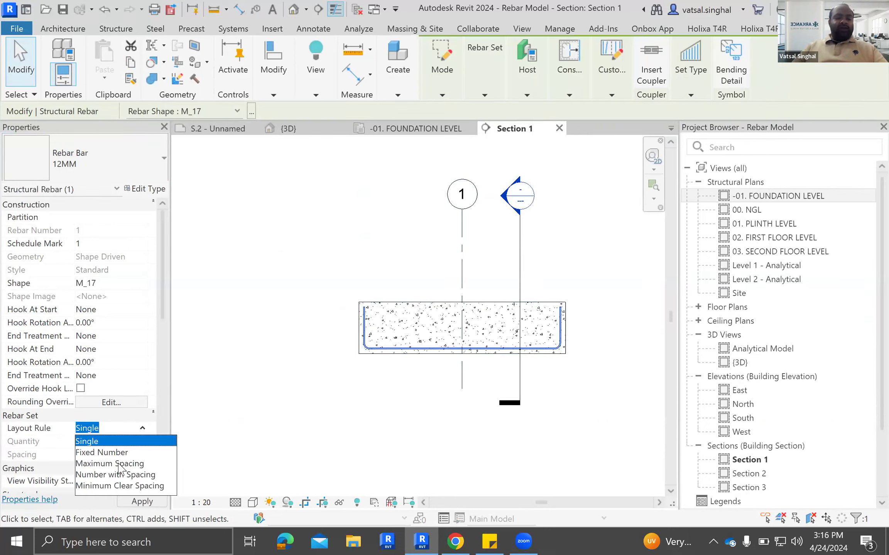
pyautogui.click(135, 487)
pyautogui.click(121, 456)
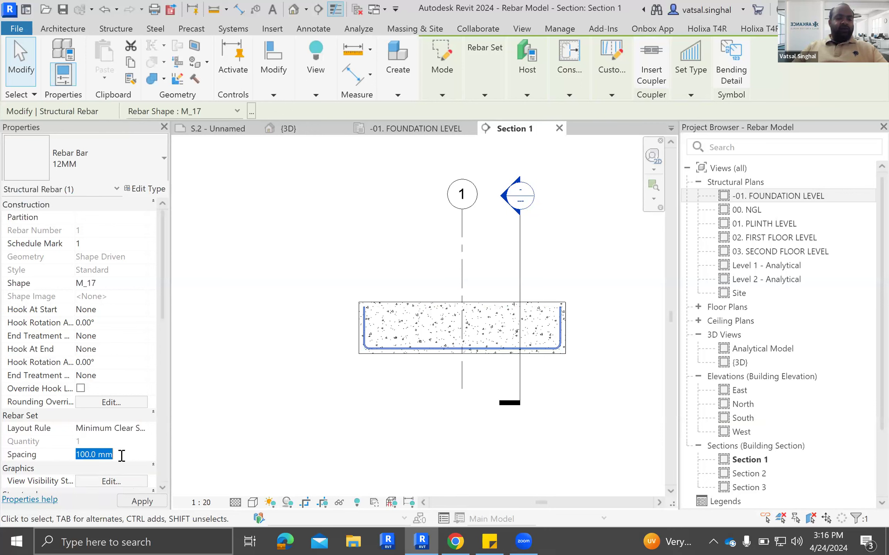
pyautogui.write('150')
pyautogui.press('Return')
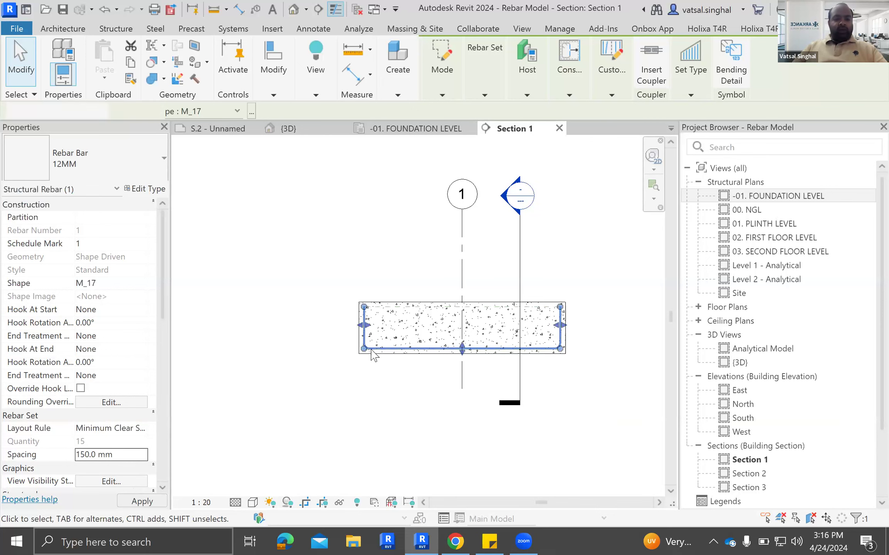
pyautogui.press('Escape')
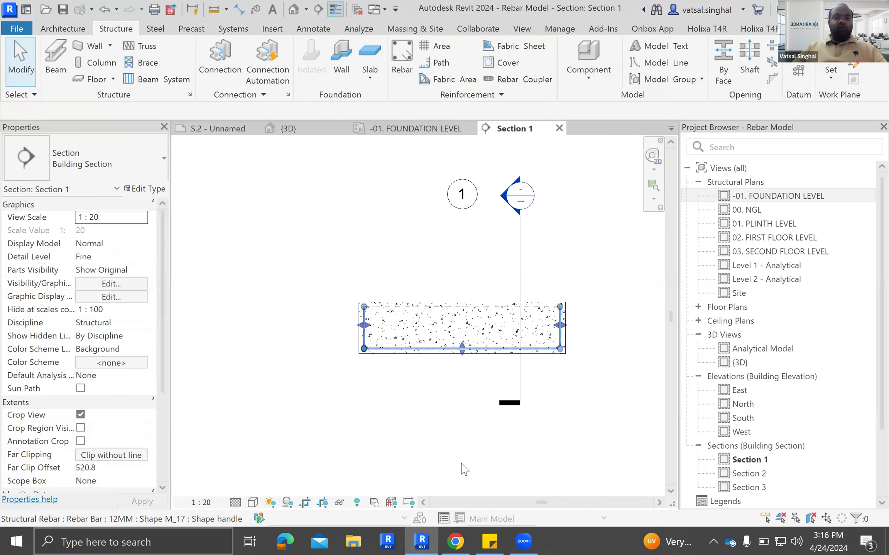
# Step: Check how the footing's rebar set displays in the 3D view and in the -01. FOUNDATION LEVEL plan
pyautogui.click(293, 9)
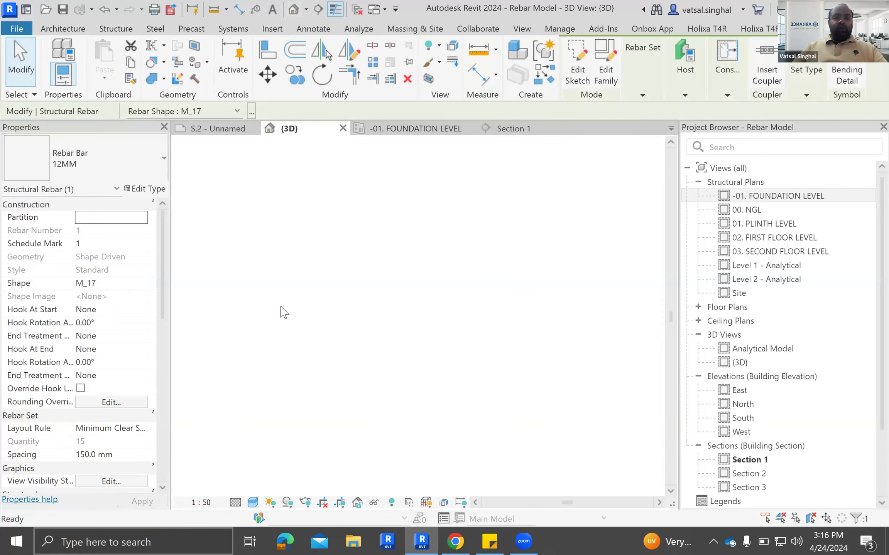
pyautogui.scroll(5, 344, 365)
pyautogui.scroll(3, 305, 330)
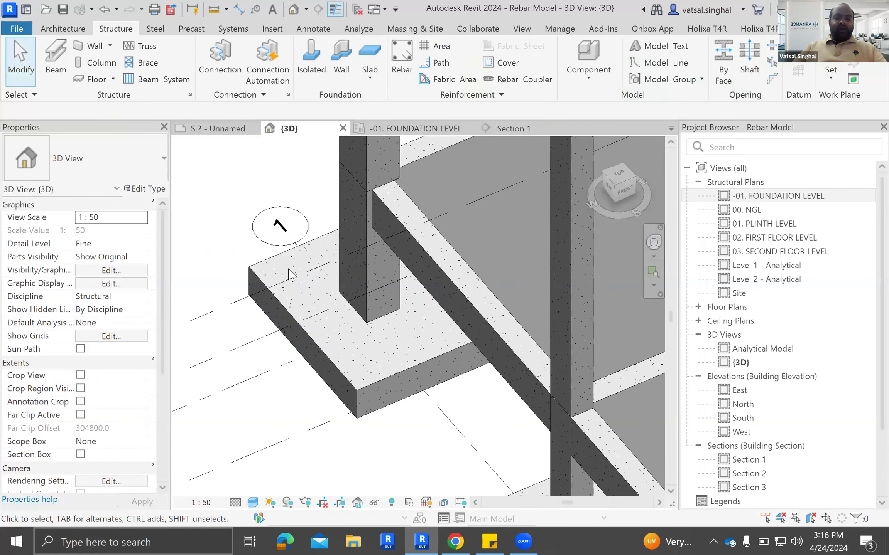
pyautogui.scroll(-2, 339, 359)
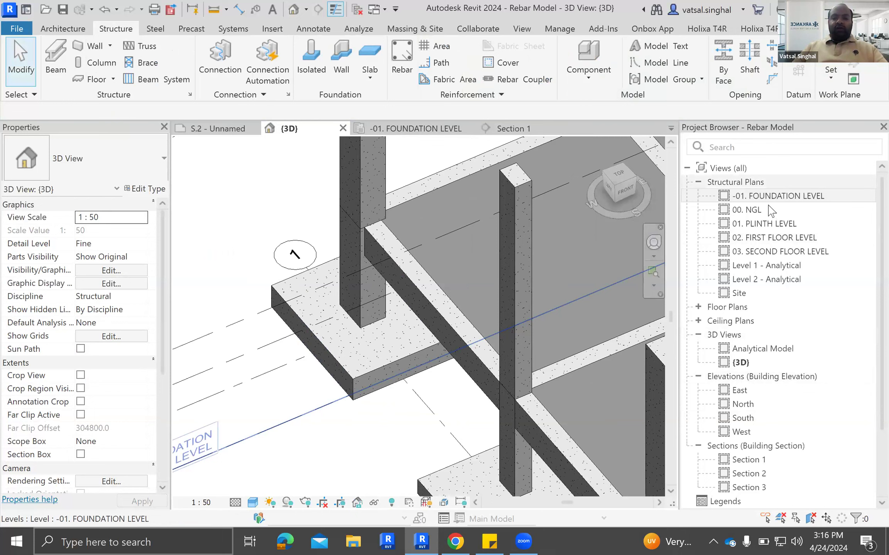
pyautogui.doubleClick(776, 196)
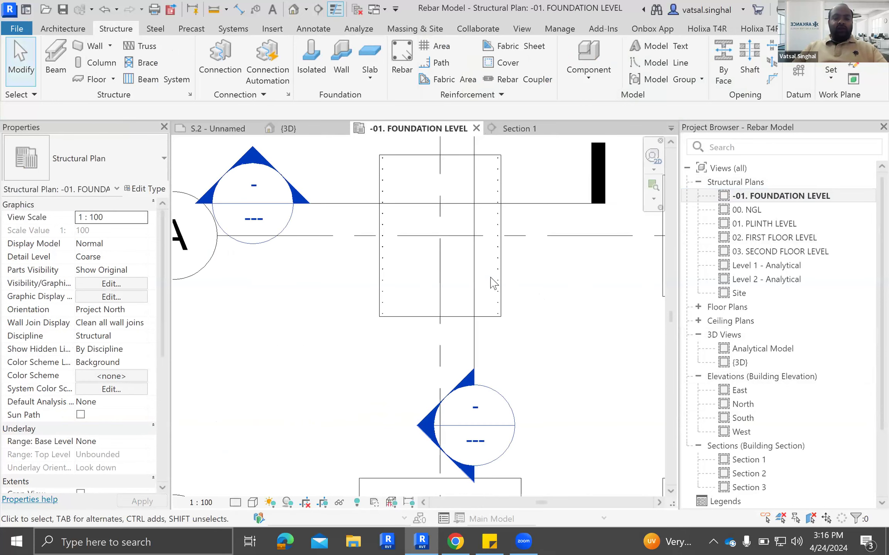
pyautogui.scroll(-3, 793, 310)
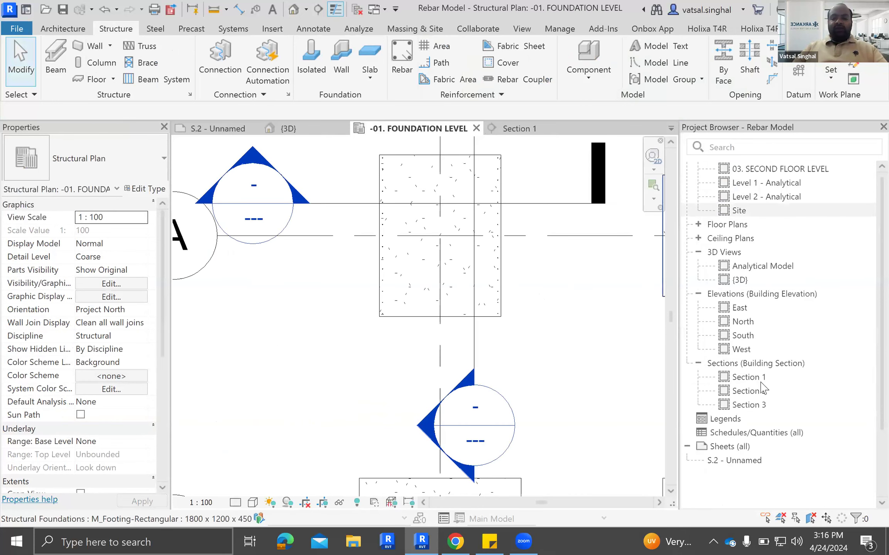
# Step: In Section 1, make the footing's 12MM rebar set view unobscured in the {3D} view
pyautogui.doubleClick(752, 378)
pyautogui.scroll(2, 308, 353)
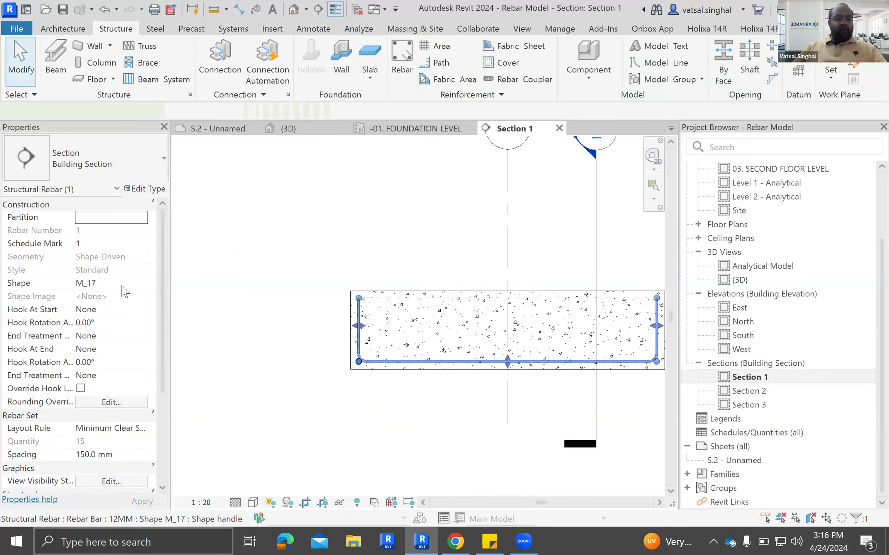
pyautogui.scroll(-5, 124, 292)
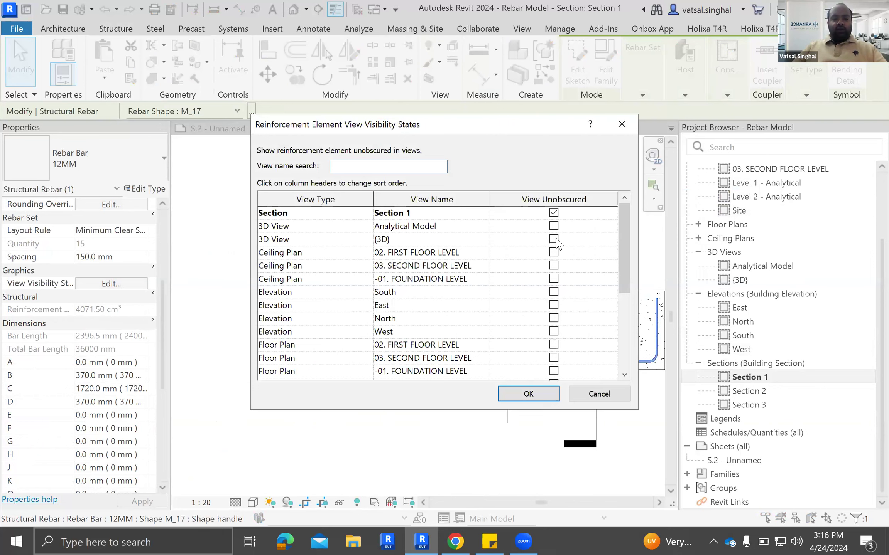
pyautogui.click(516, 398)
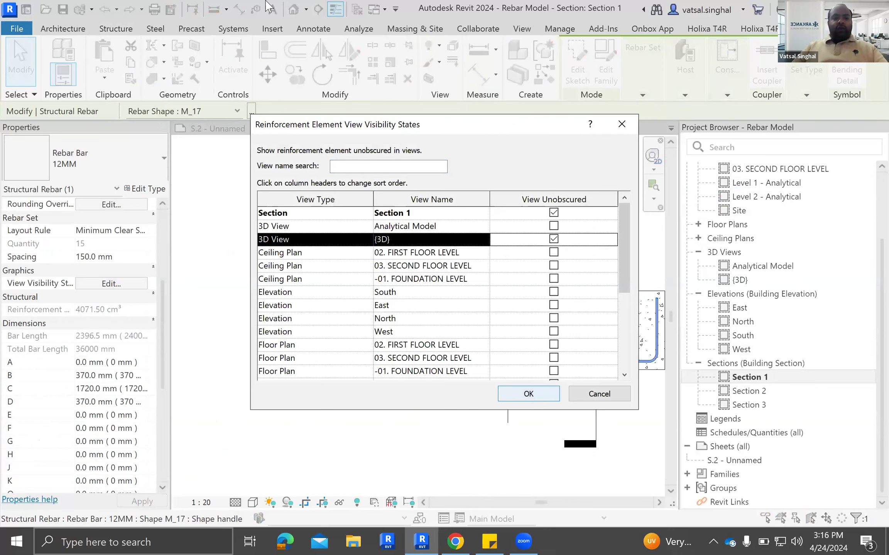
# Step: Examine the footing's rebar set in the 3D view and the bar-size colour filters in that view's Visibility/Graphic Overrides
pyautogui.click(293, 11)
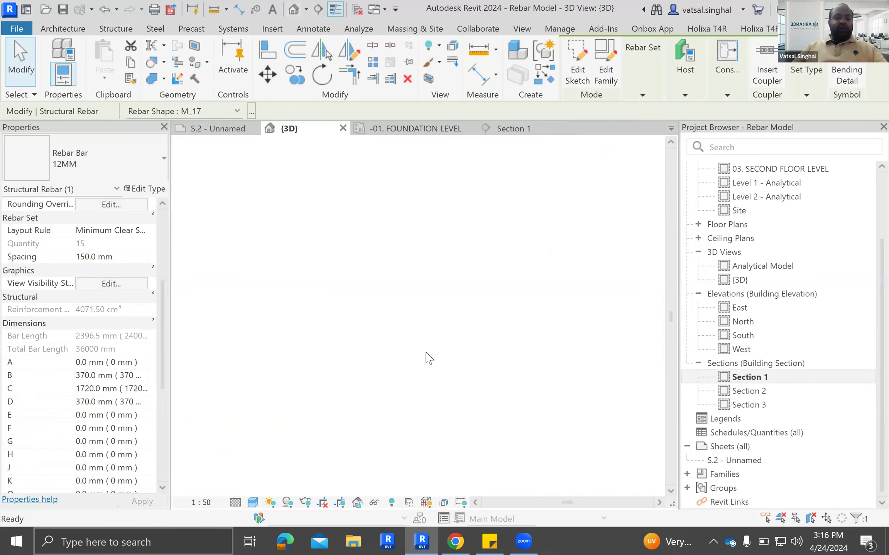
pyautogui.scroll(3, 423, 383)
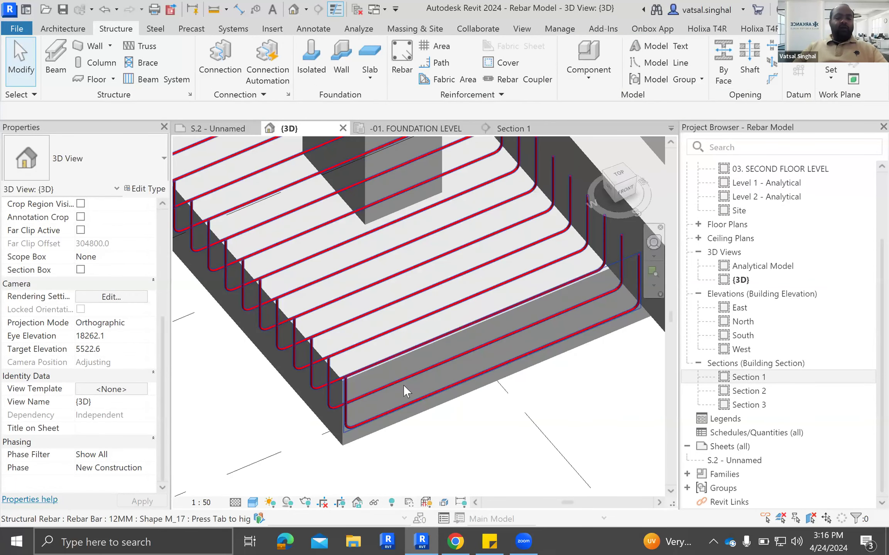
pyautogui.moveTo(258, 409); pyautogui.dragTo(405, 385, button='middle')
pyautogui.scroll(2, 404, 384)
pyautogui.scroll(-4, 407, 390)
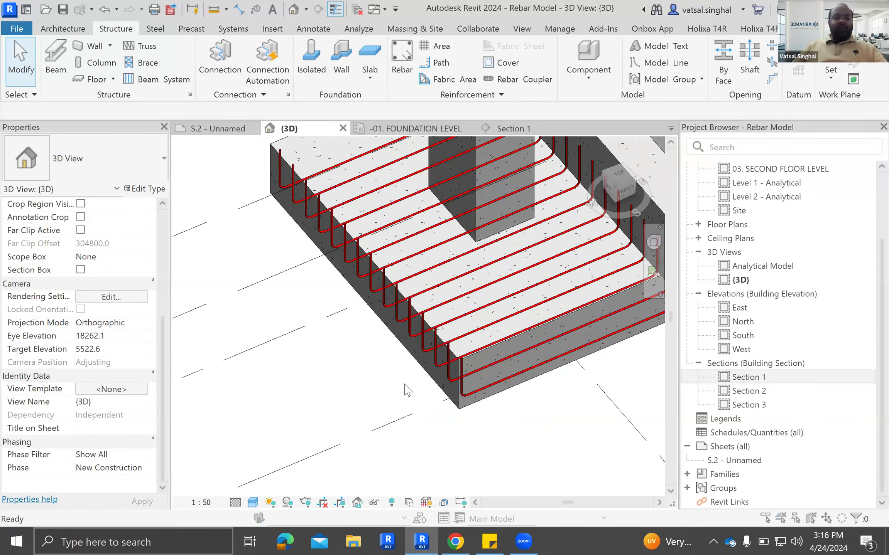
pyautogui.press('v')
pyautogui.press('v')
pyautogui.click(513, 93)
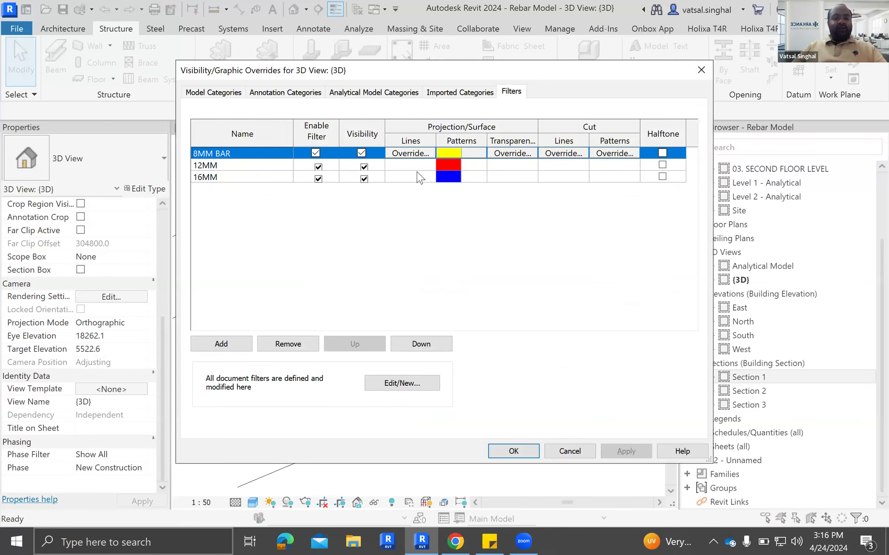
pyautogui.click(702, 71)
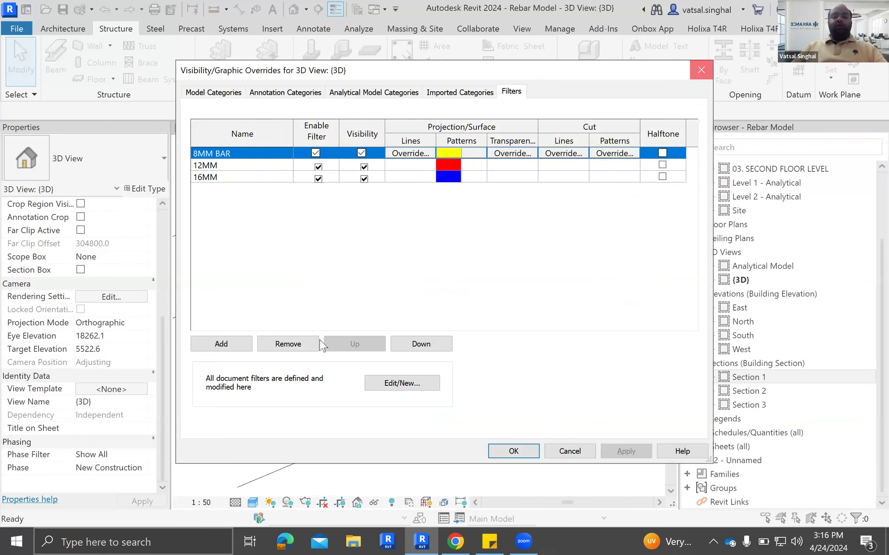
pyautogui.scroll(3, 361, 314)
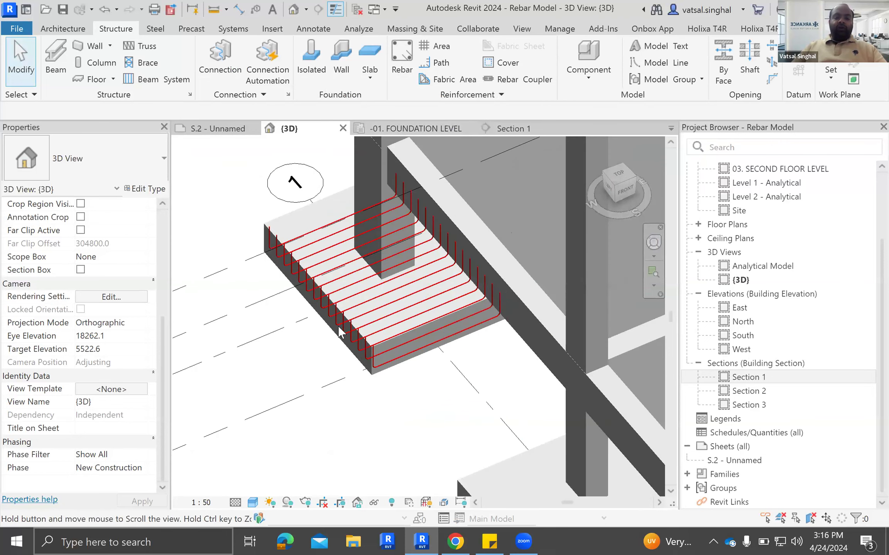
pyautogui.scroll(-5, 345, 304)
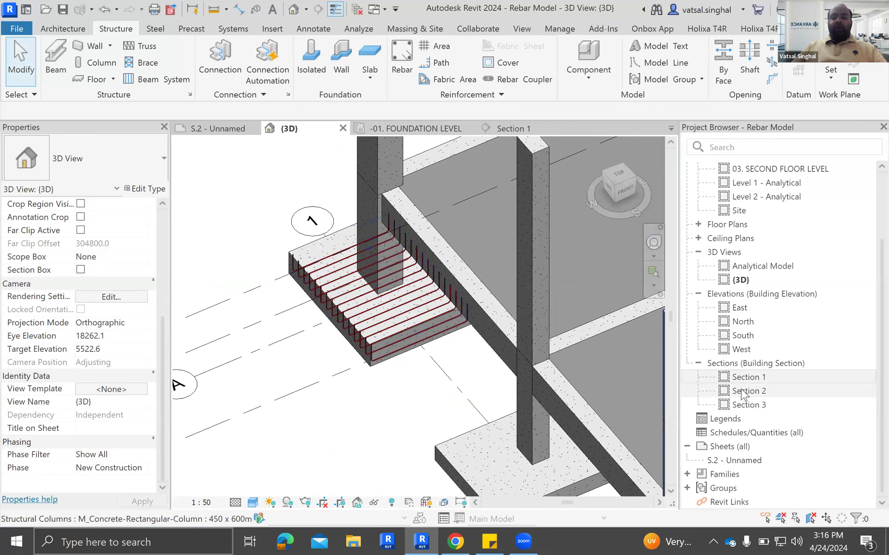
# Step: Open Section 2 and place a 16MM rebar of shape M_17 in the footing
pyautogui.doubleClick(747, 392)
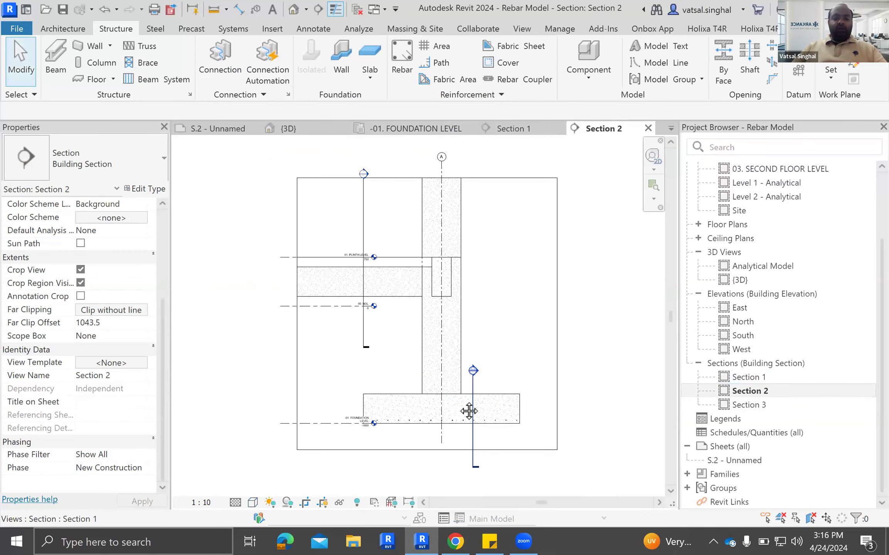
pyautogui.click(519, 361)
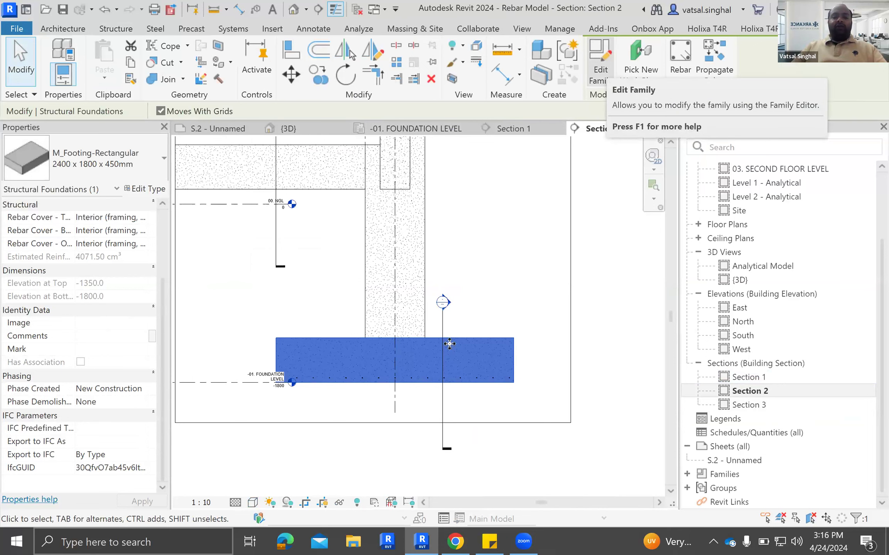
pyautogui.click(680, 74)
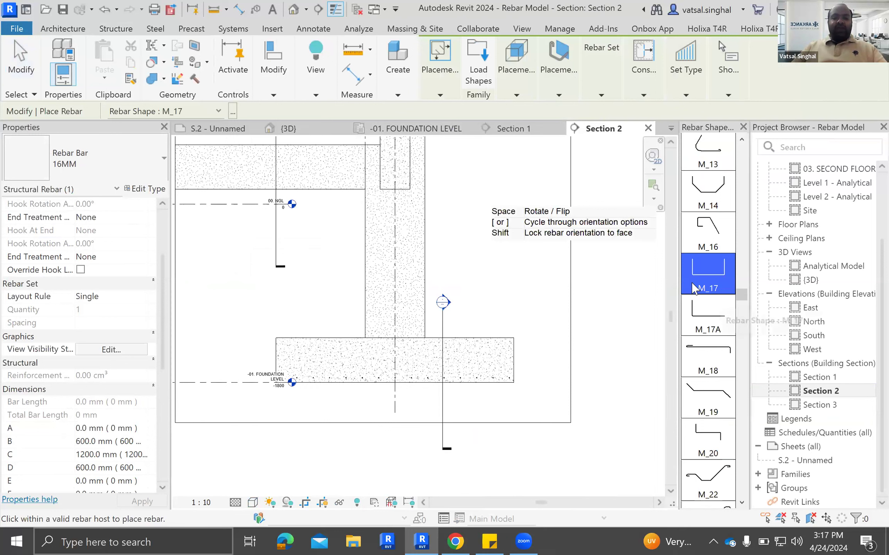
pyautogui.scroll(2, 342, 369)
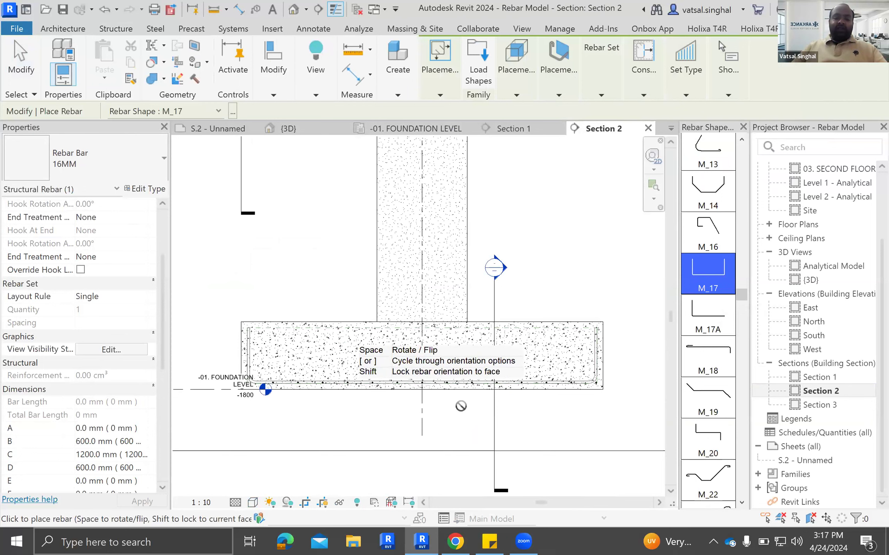
pyautogui.click(435, 386)
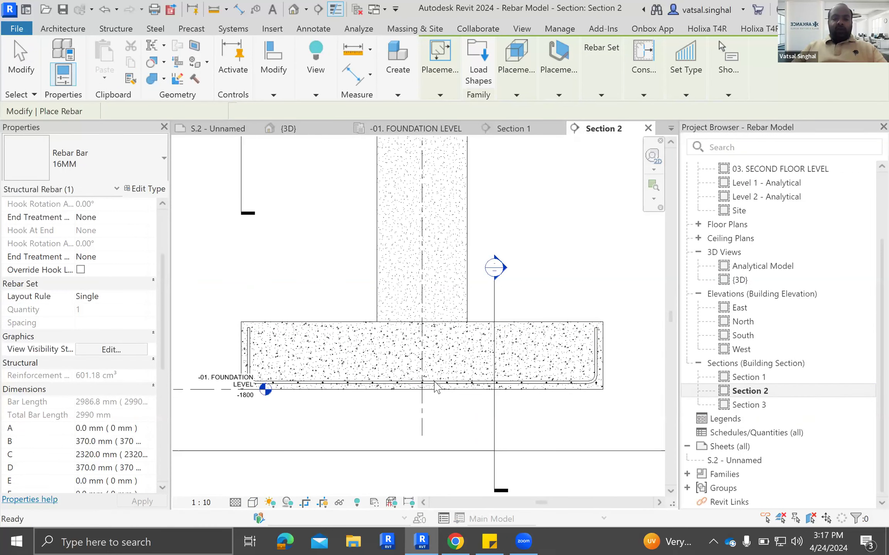
pyautogui.press('Escape')
# Step: Raise the 16MM bar's bottom segment so it rests above the 12MM bars, with legs about 353 mm high
pyautogui.scroll(1, 421, 386)
pyautogui.click(420, 386)
pyautogui.scroll(5, 420, 386)
pyautogui.moveTo(419, 381); pyautogui.dragTo(420, 370)
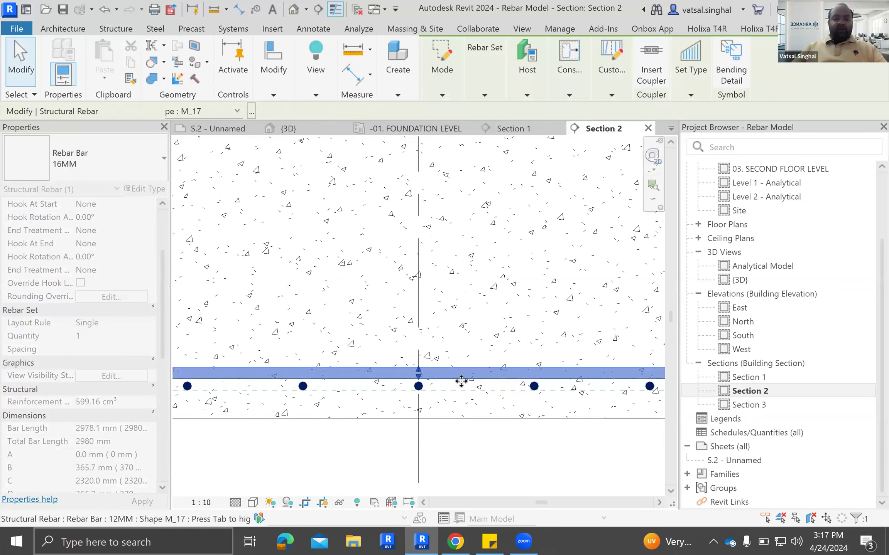
# Step: Shift both vertical legs of the 16MM bar inward, making its bottom segment about 2287 mm long
pyautogui.scroll(-5, 461, 383)
pyautogui.scroll(5, 284, 370)
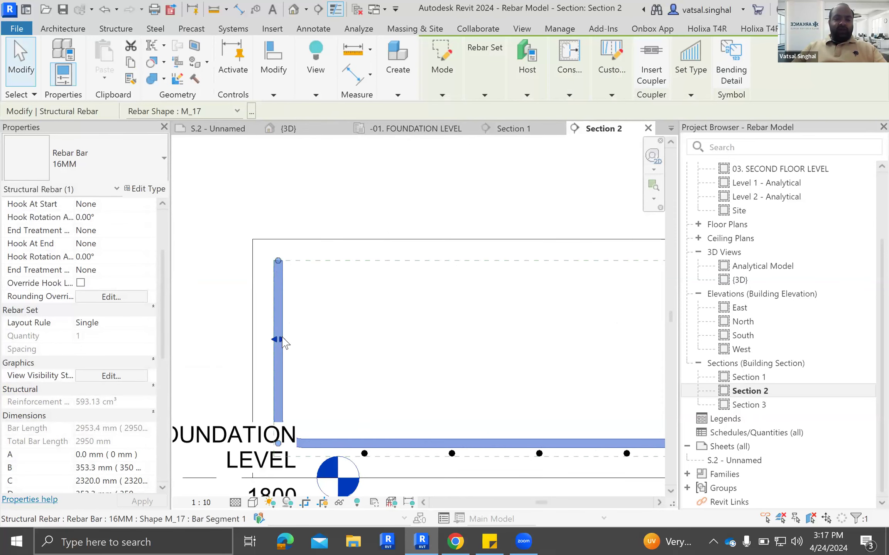
pyautogui.moveTo(280, 338); pyautogui.dragTo(289, 340)
pyautogui.scroll(-5, 454, 319)
pyautogui.moveTo(583, 339); pyautogui.dragTo(114, 343, button='middle')
pyautogui.scroll(8, 284, 333)
pyautogui.scroll(-3, 444, 308)
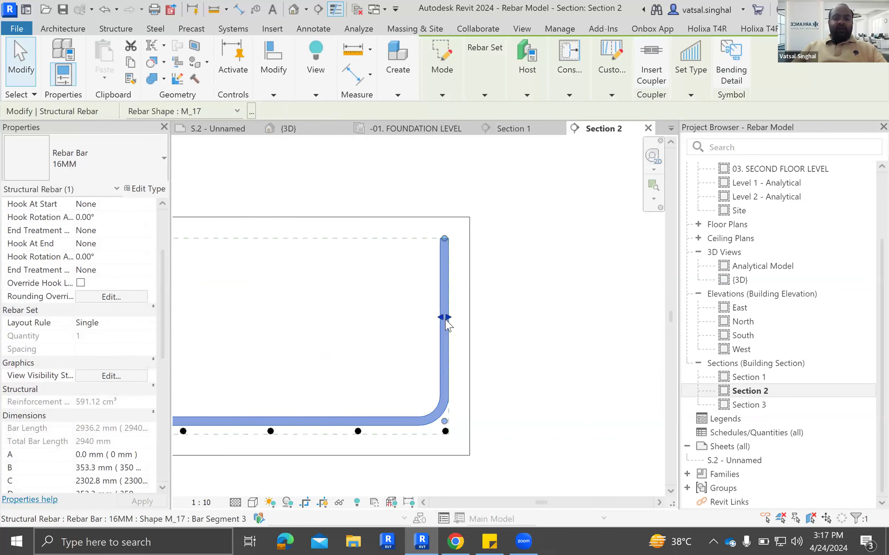
pyautogui.moveTo(445, 317); pyautogui.dragTo(435, 321)
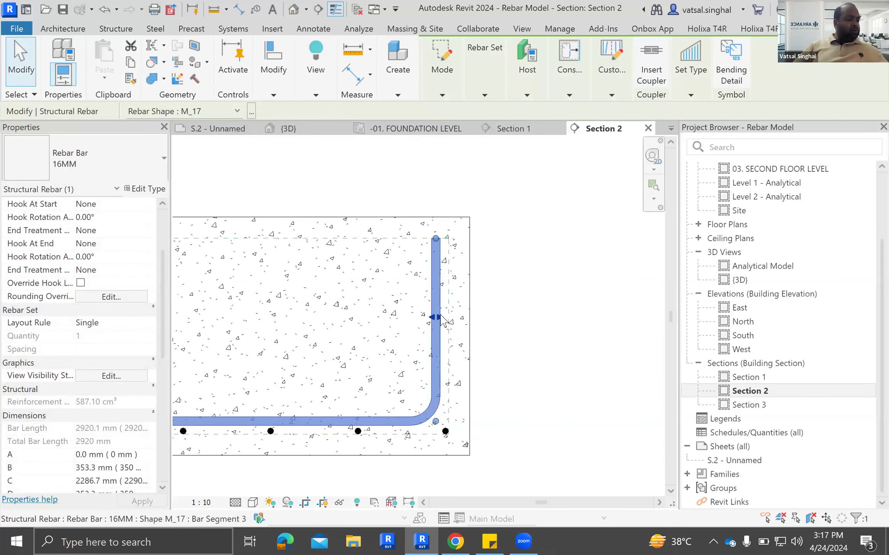
pyautogui.click(549, 311)
# Step: Make the 16MM footing bar view unobscured in the {3D} view through its view visibility states
pyautogui.scroll(-3, 549, 311)
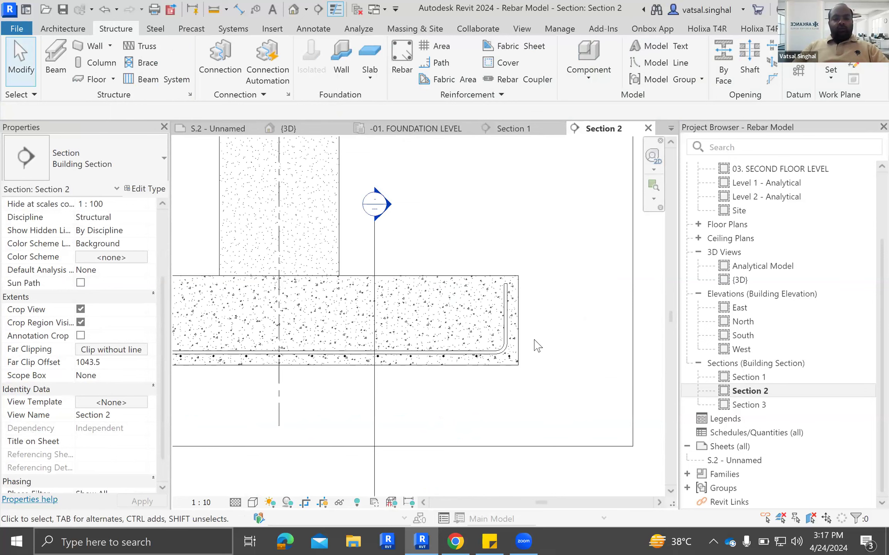
pyautogui.scroll(-2, 489, 373)
pyautogui.scroll(3, 501, 347)
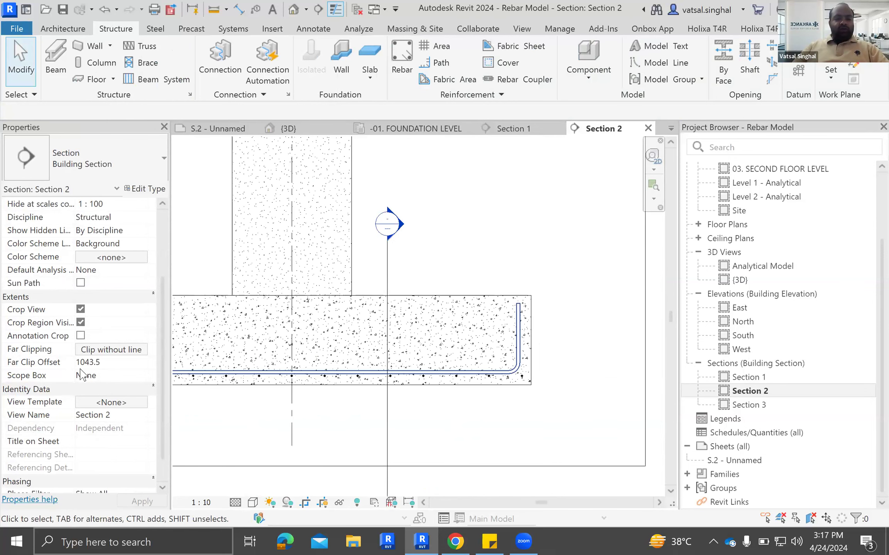
pyautogui.scroll(-8, 108, 382)
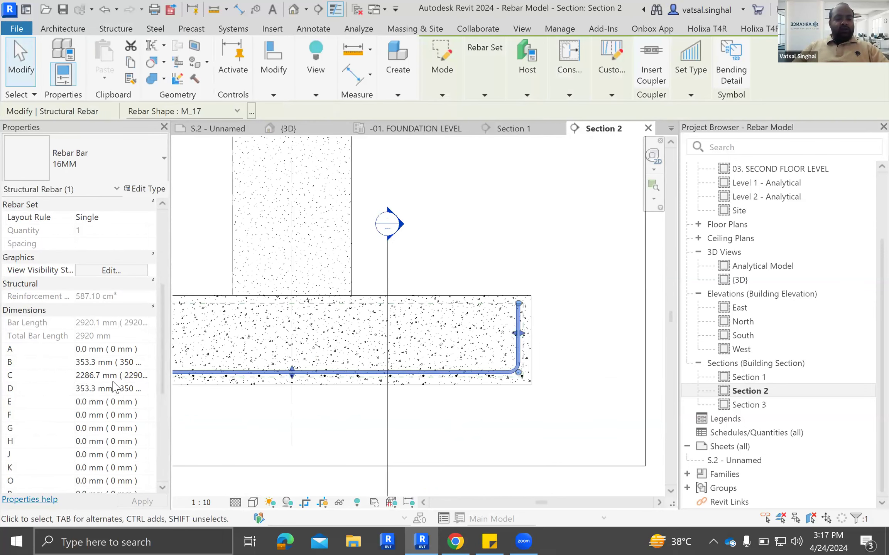
pyautogui.scroll(5, 84, 380)
pyautogui.scroll(-2, 85, 382)
pyautogui.scroll(2, 93, 316)
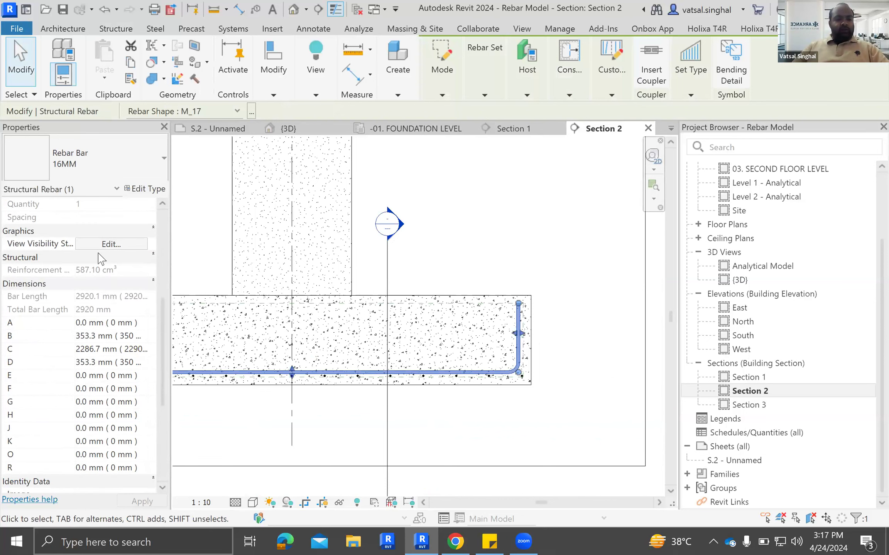
pyautogui.click(102, 245)
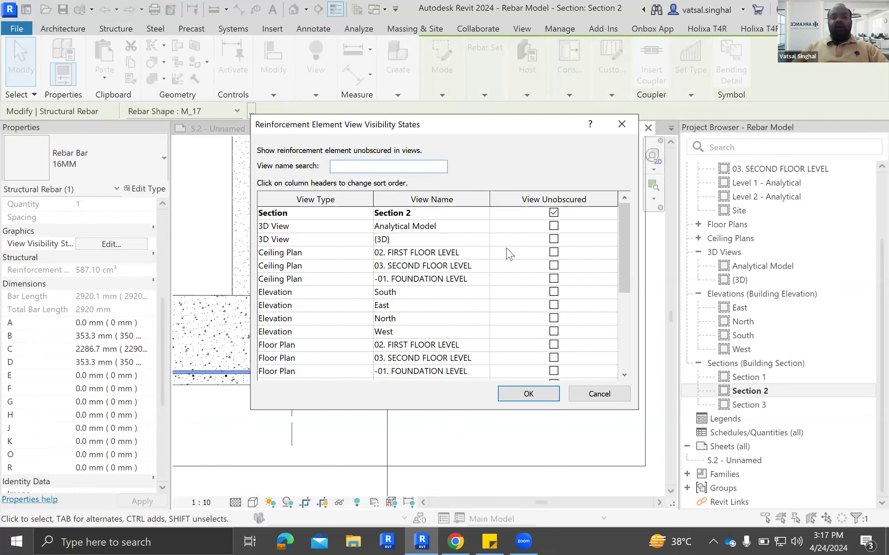
pyautogui.click(553, 239)
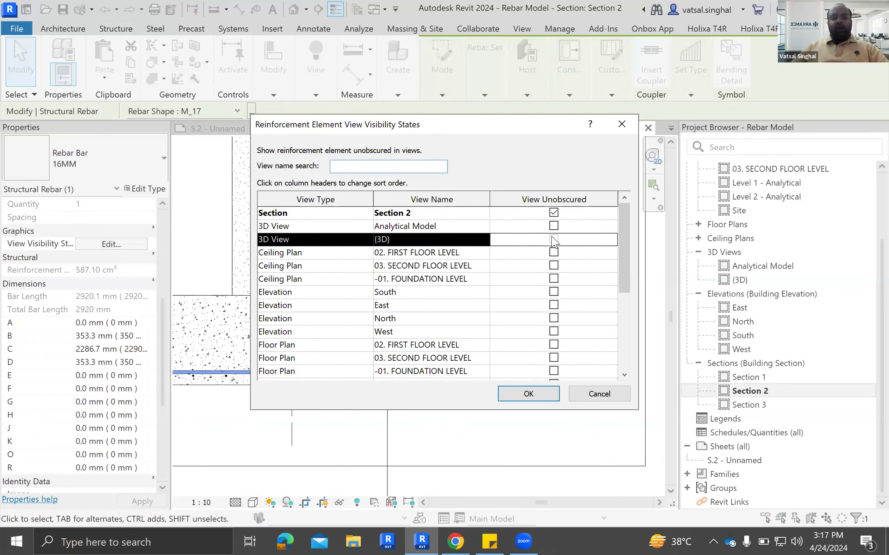
pyautogui.click(529, 394)
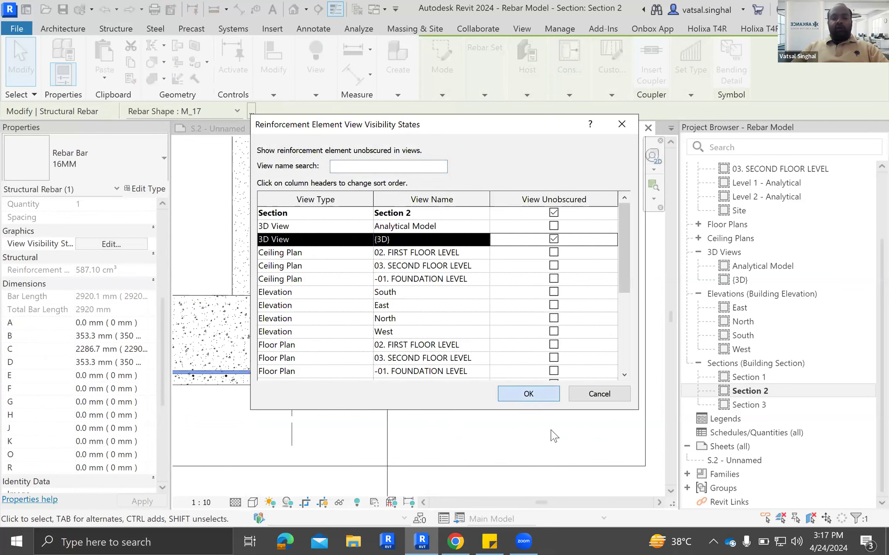
# Step: Open the {3D} view and change the single crosswise 16MM footing bar's type to 12MM
pyautogui.click(293, 9)
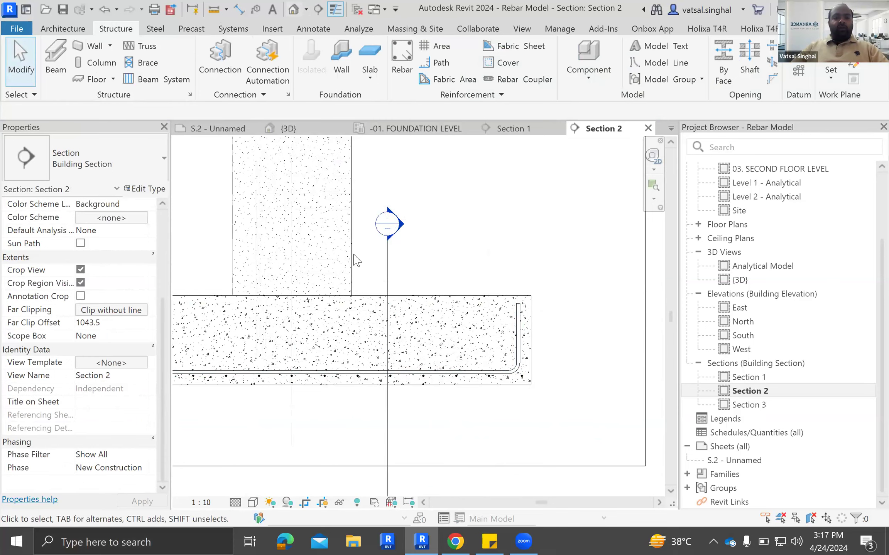
pyautogui.scroll(3, 498, 374)
pyautogui.scroll(3, 498, 375)
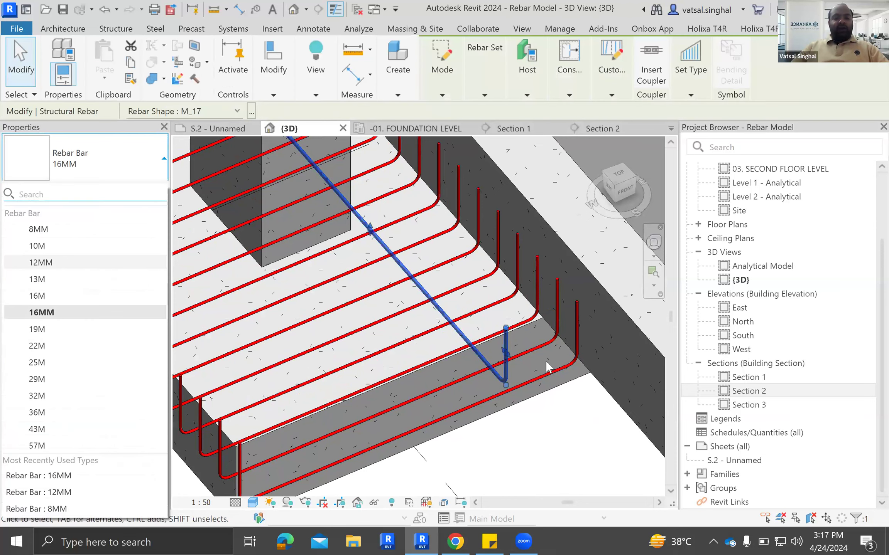
pyautogui.click(597, 424)
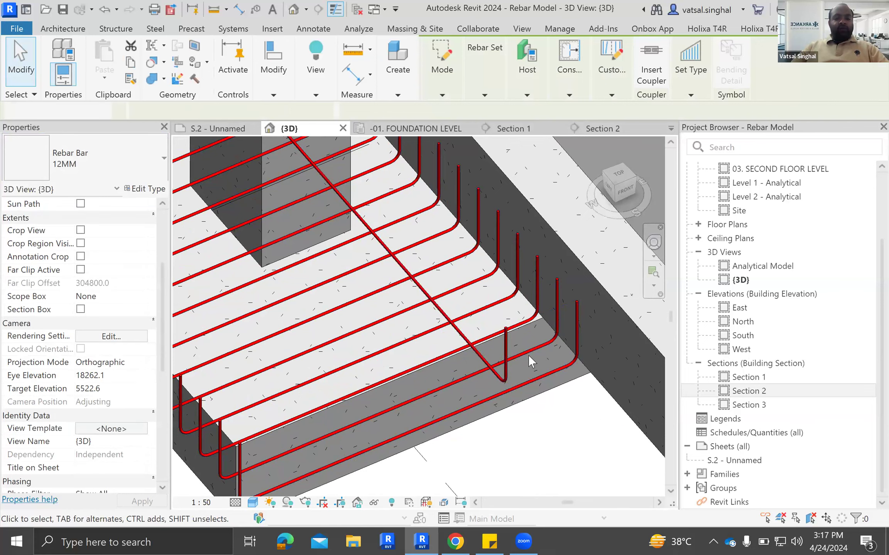
# Step: Give the single crosswise 12MM bar a Minimum Clear Spacing layout with 150 mm spacing
pyautogui.scroll(-1, 512, 359)
pyautogui.click(512, 359)
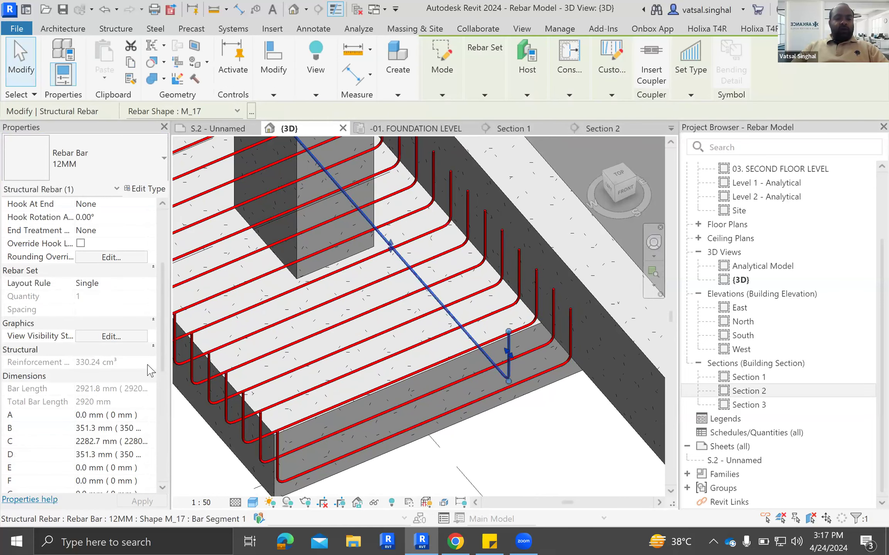
pyautogui.scroll(2, 151, 371)
pyautogui.click(145, 338)
pyautogui.click(142, 336)
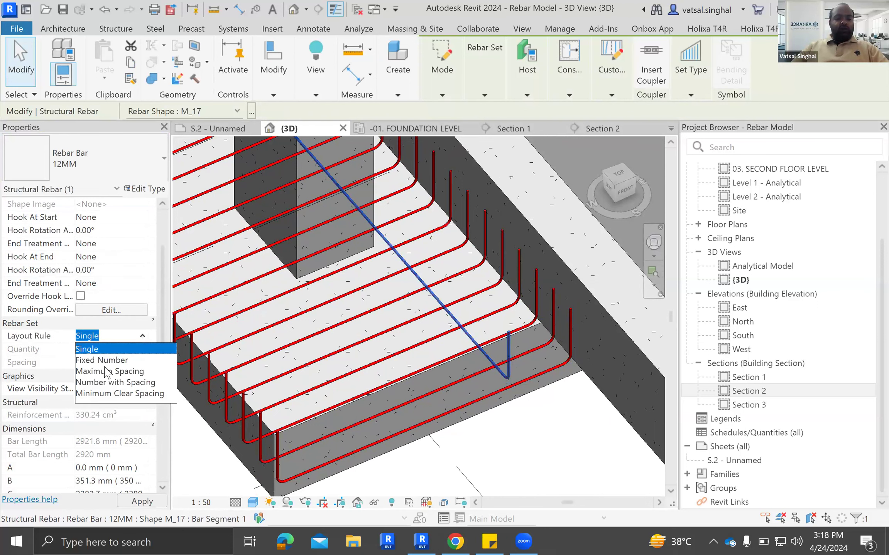
pyautogui.click(113, 393)
pyautogui.click(49, 359)
pyautogui.write('150')
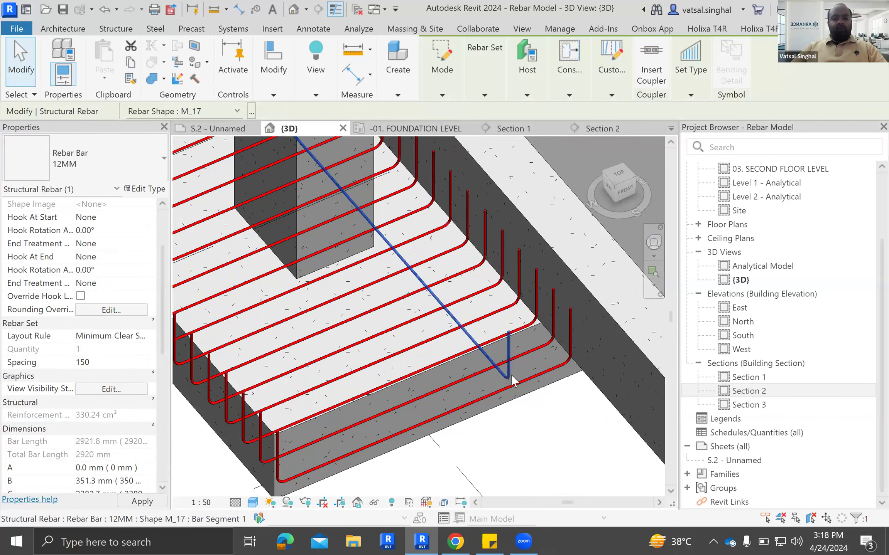
pyautogui.press('Escape')
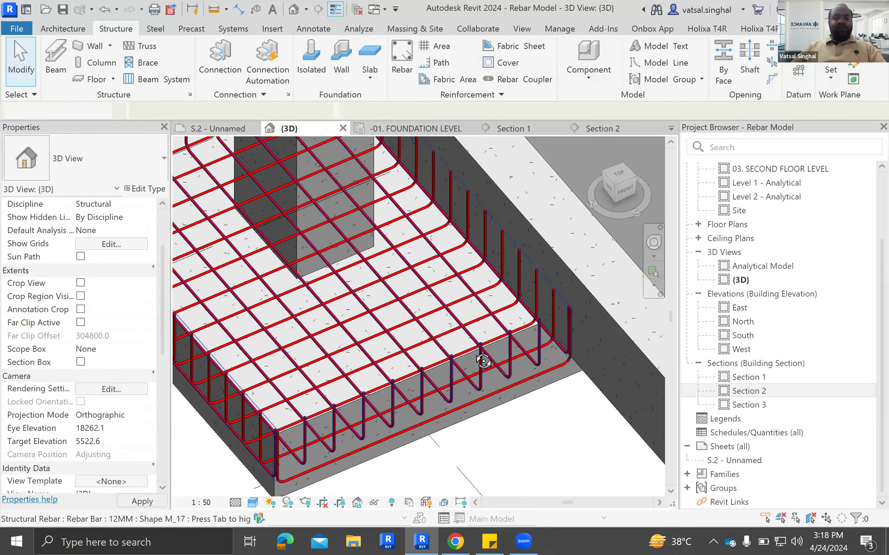
# Step: Examine the footing's two-way rebar mesh and the column above it from several angles in 3D
pyautogui.scroll(-2, 484, 361)
pyautogui.scroll(-2, 444, 199)
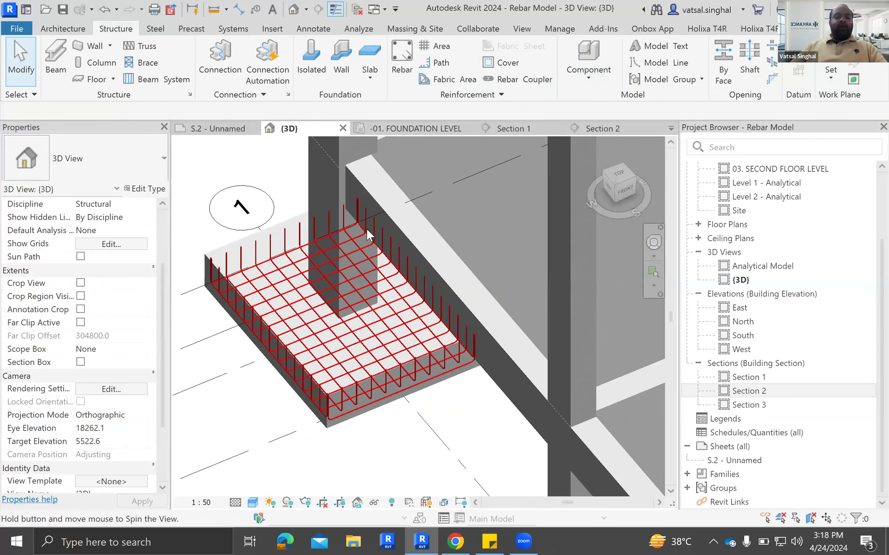
pyautogui.keyDown('shift'); pyautogui.moveTo(367, 228); pyautogui.dragTo(464, 272, button='middle'); pyautogui.keyUp('shift')
pyautogui.scroll(-4, 464, 272)
pyautogui.moveTo(387, 363); pyautogui.dragTo(377, 231, button='middle')
pyautogui.scroll(4, 389, 229)
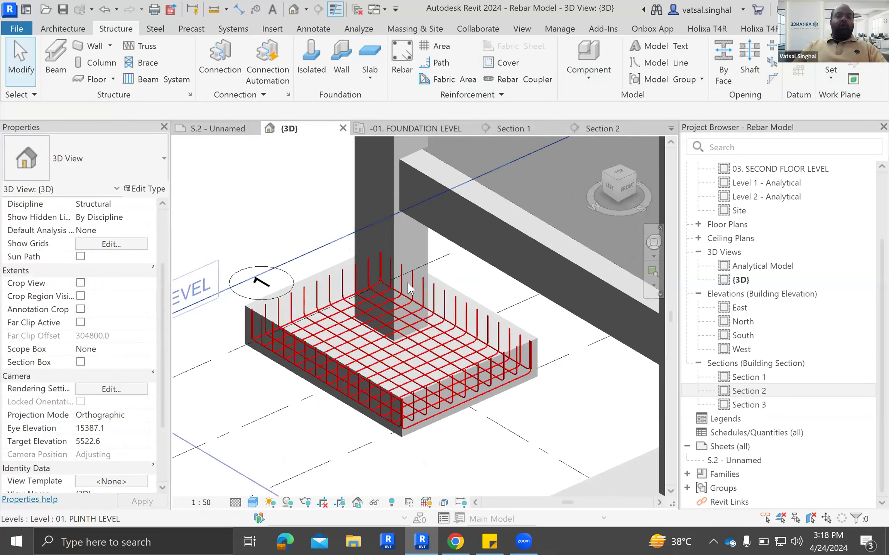
pyautogui.click(408, 283)
pyautogui.scroll(-4, 392, 223)
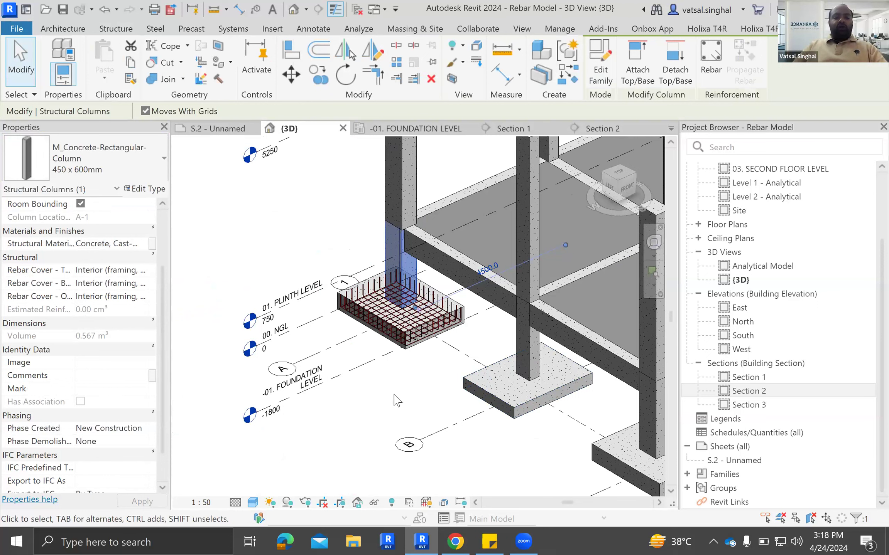
pyautogui.click(396, 402)
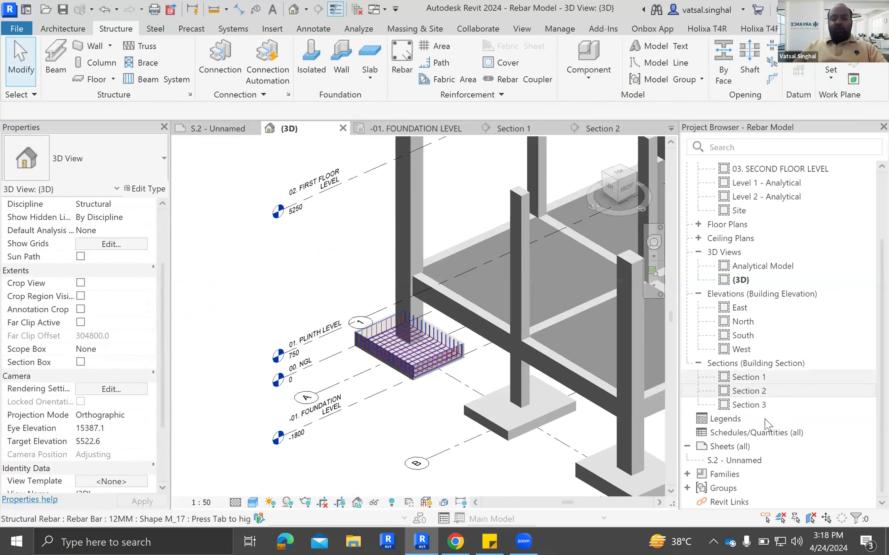
# Step: Inspect Section 1 and the East elevation for the columns and their footings
pyautogui.doubleClick(751, 378)
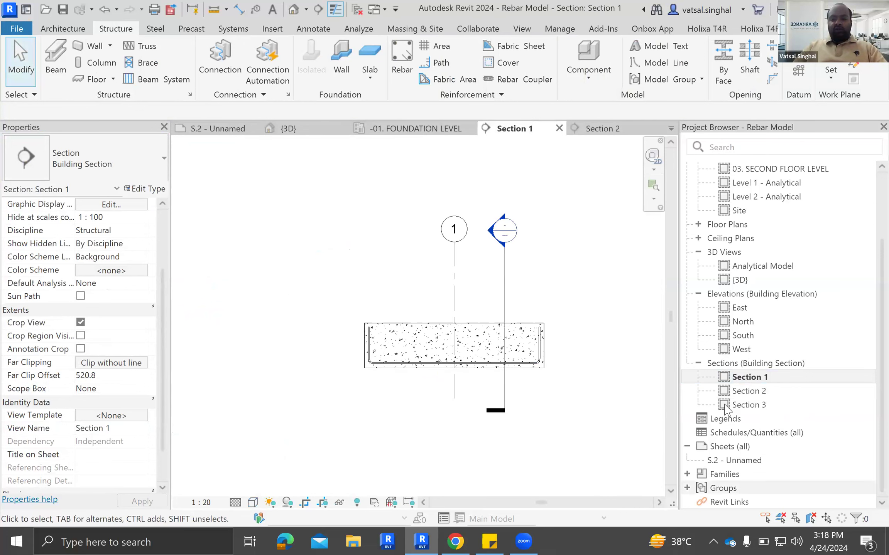
pyautogui.click(739, 309)
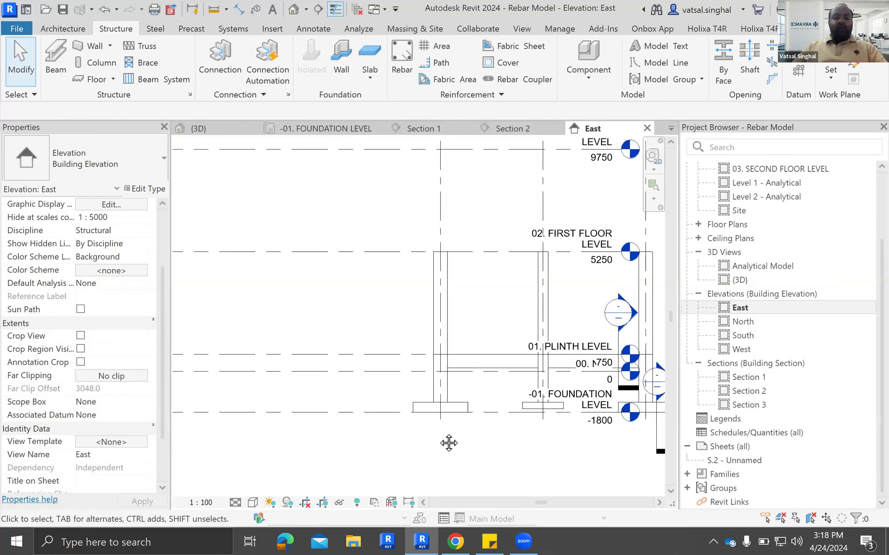
pyautogui.scroll(3, 467, 386)
pyautogui.scroll(-3, 432, 309)
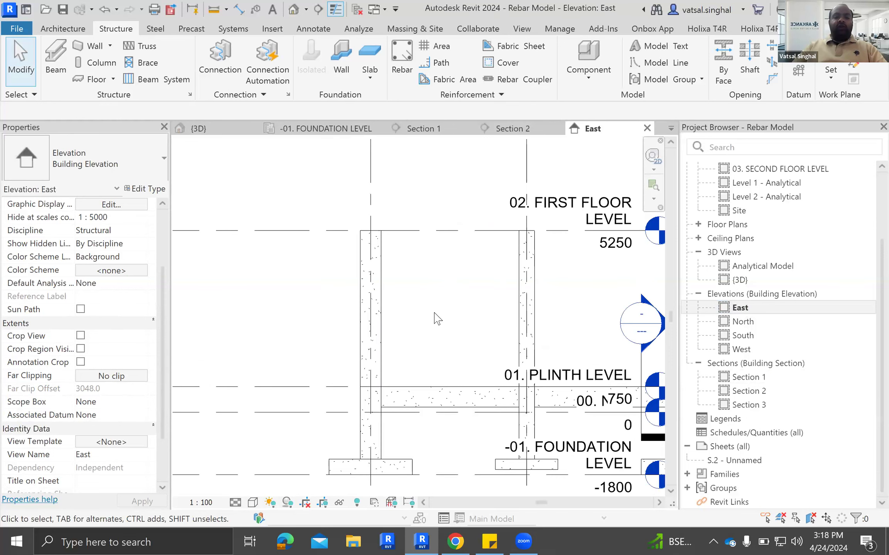
pyautogui.scroll(3, 392, 307)
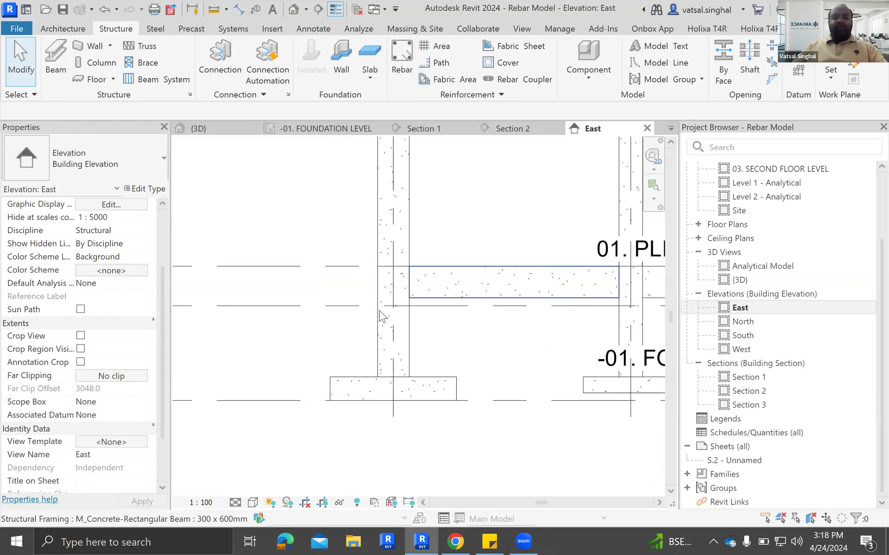
pyautogui.scroll(-2, 544, 317)
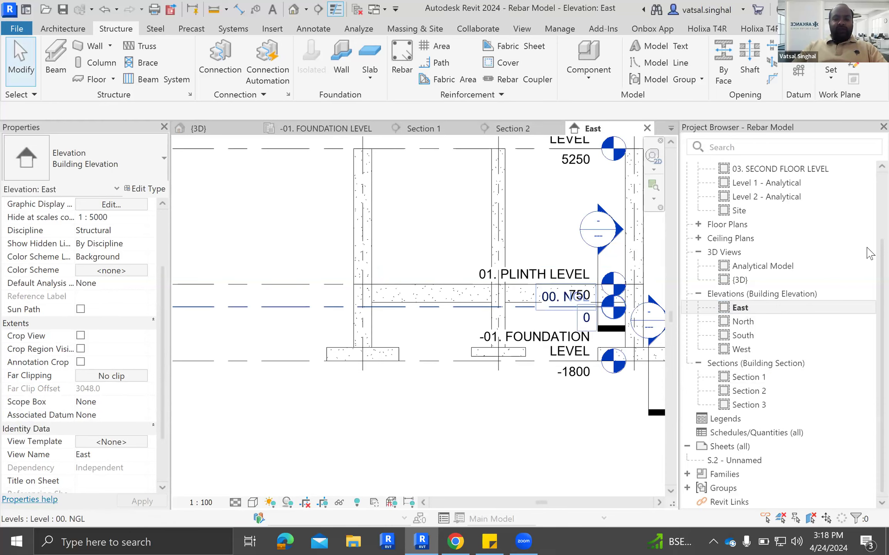
pyautogui.scroll(2, 776, 208)
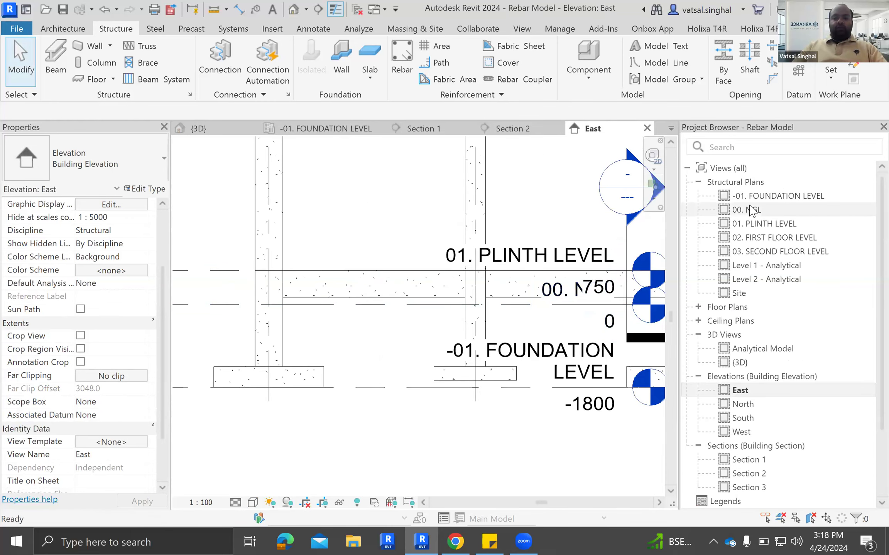
# Step: Open the 00. NGL structural plan and start placing rebar in the 450 x 600mm column at grid A-1
pyautogui.scroll(2, 391, 201)
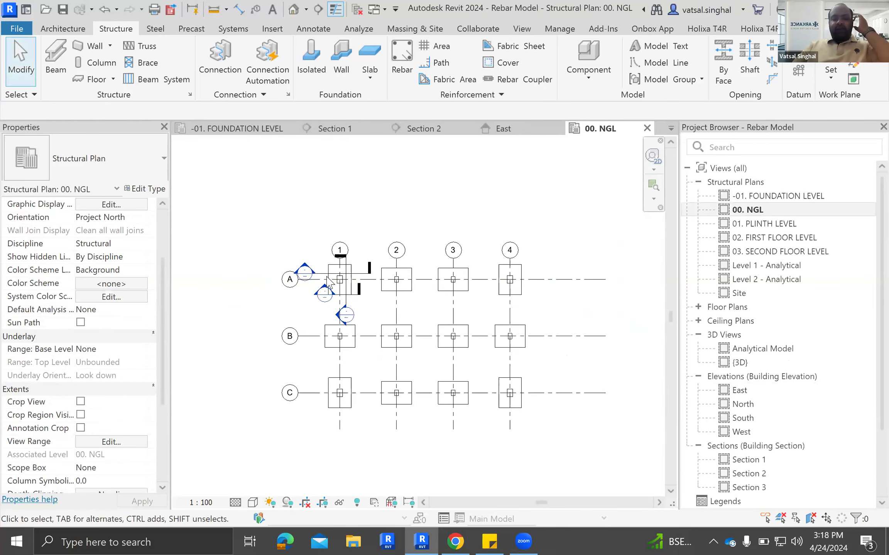
pyautogui.scroll(2, 328, 315)
pyautogui.scroll(3, 322, 315)
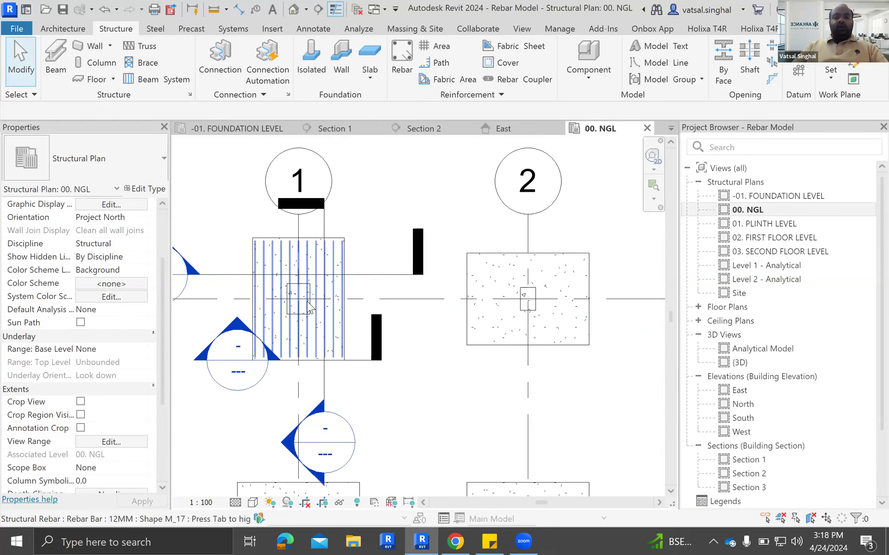
pyautogui.click(319, 315)
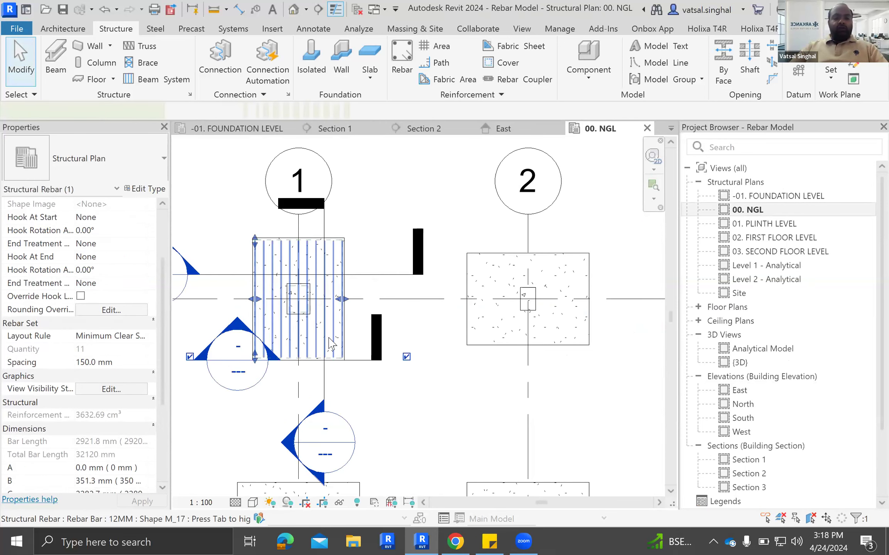
pyautogui.press('Escape')
pyautogui.scroll(4, 311, 318)
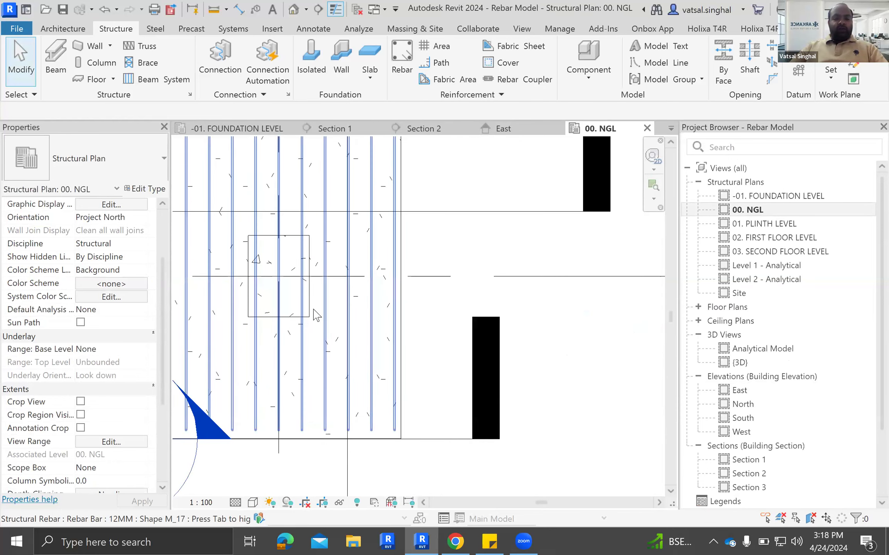
pyautogui.click(307, 313)
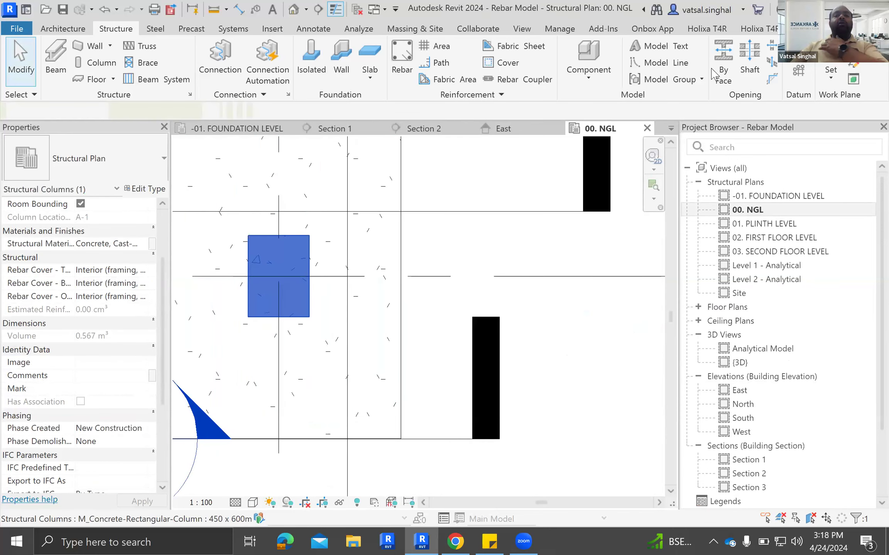
pyautogui.click(711, 71)
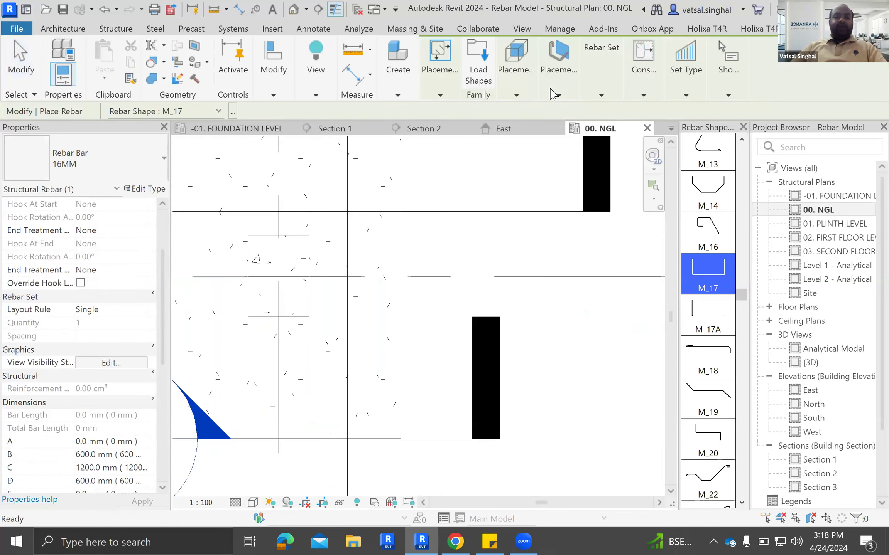
# Step: Try the Parallel to Work Plane and Perpendicular to Cover placement orientations for the M_17 bar in the column
pyautogui.click(559, 63)
pyautogui.scroll(-1, 501, 177)
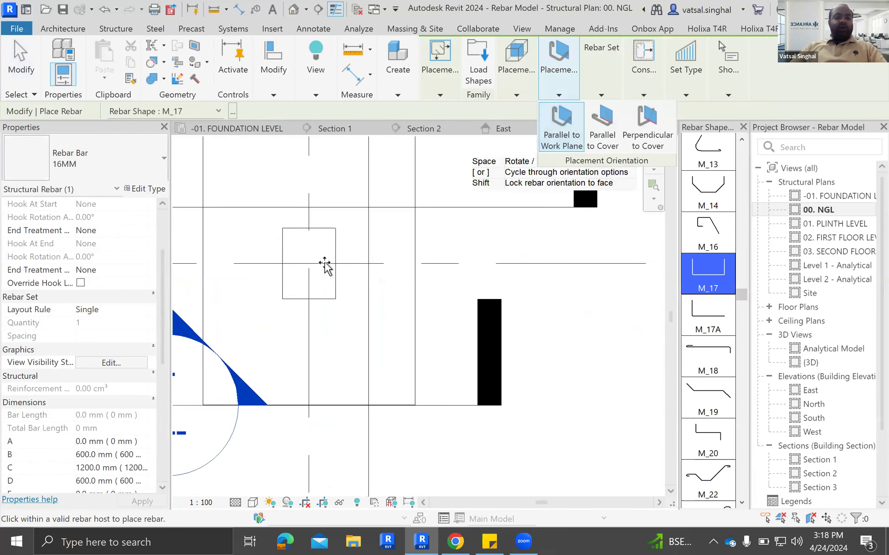
pyautogui.scroll(2, 347, 273)
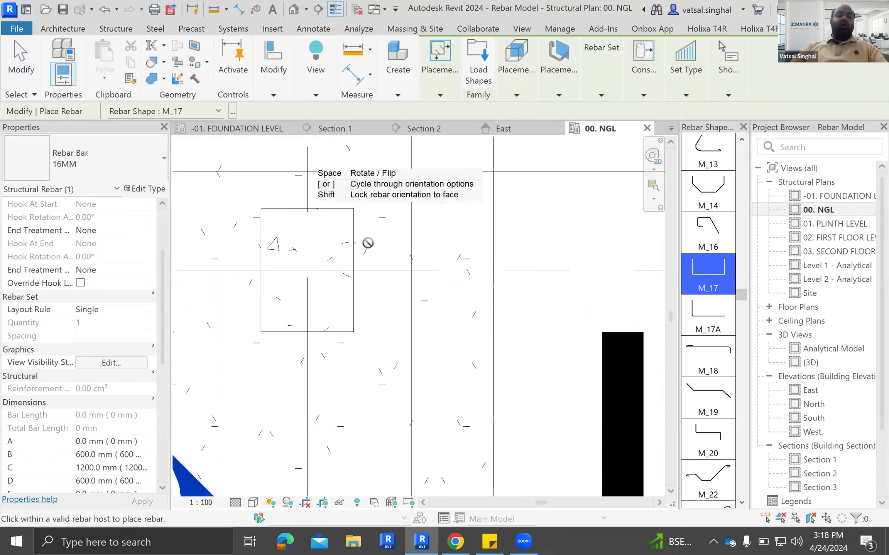
pyautogui.scroll(-1, 363, 286)
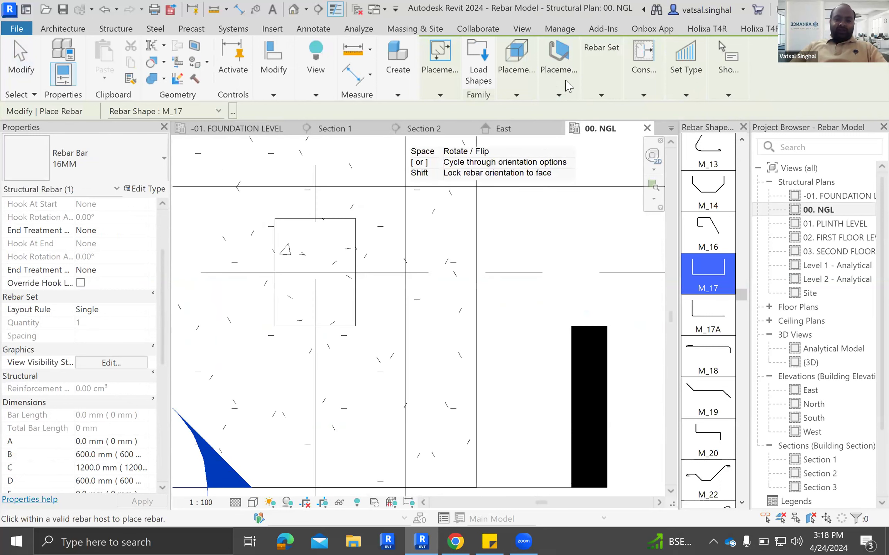
pyautogui.click(558, 93)
pyautogui.click(648, 135)
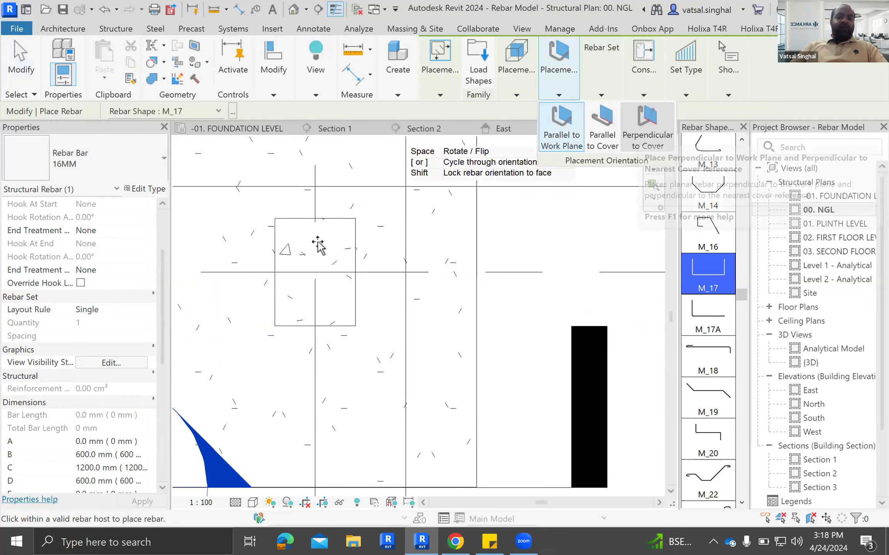
pyautogui.click(558, 93)
pyautogui.click(557, 132)
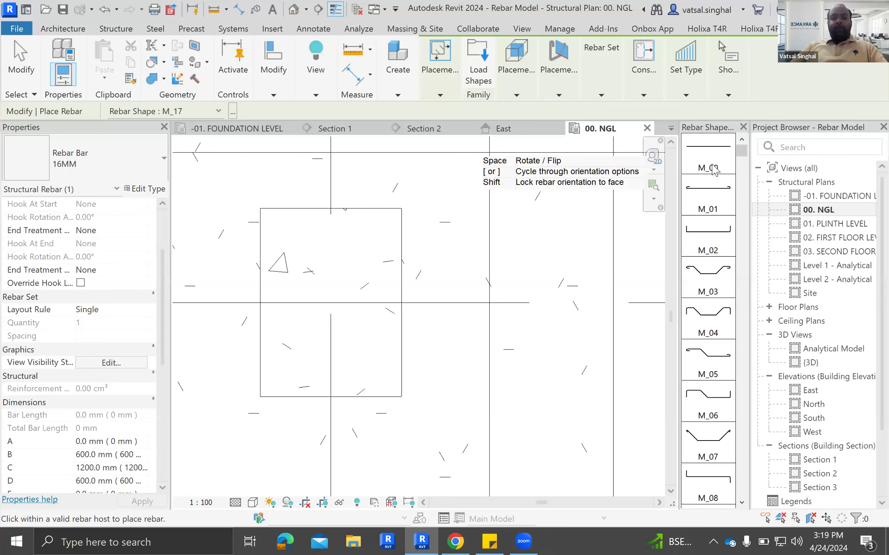
# Step: Place a vertical 16MM straight bar of shape M_00 in the column's upper-left corner, 48 mm from both faces
pyautogui.scroll(3, 276, 223)
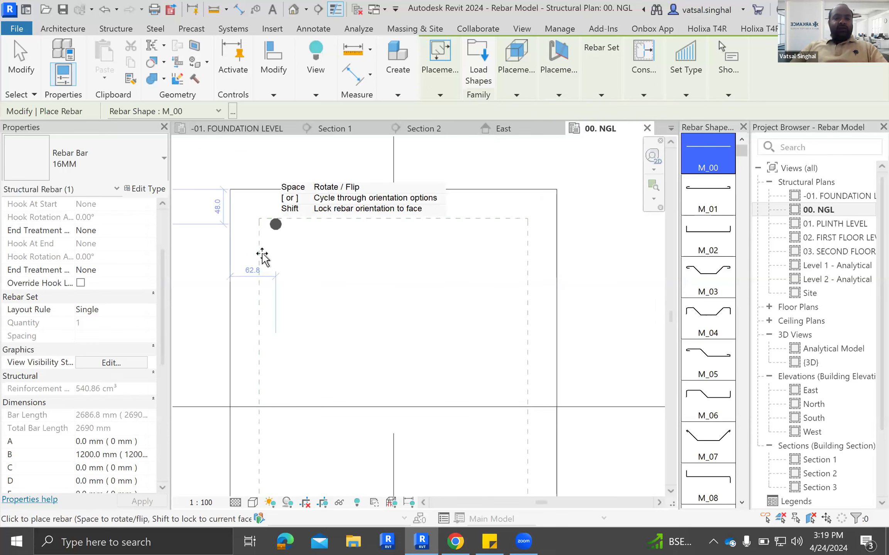
pyautogui.scroll(-3, 371, 328)
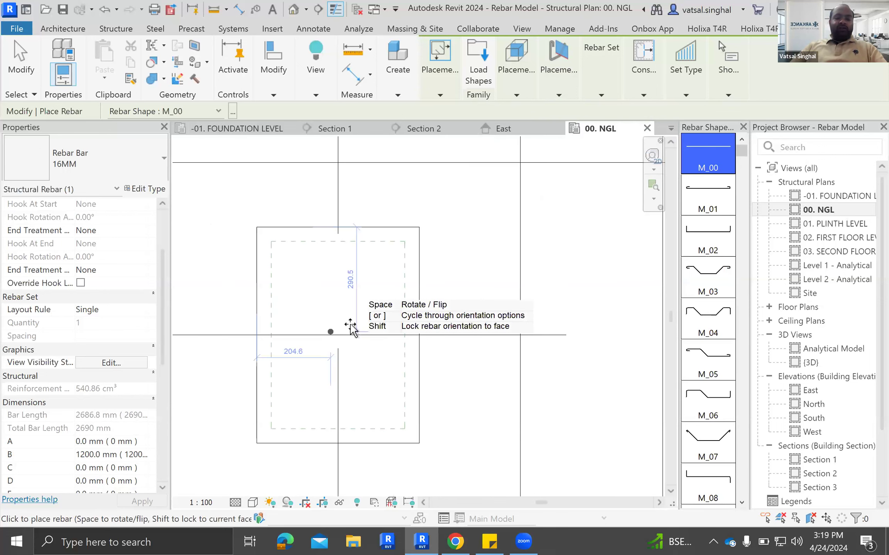
pyautogui.scroll(3, 252, 248)
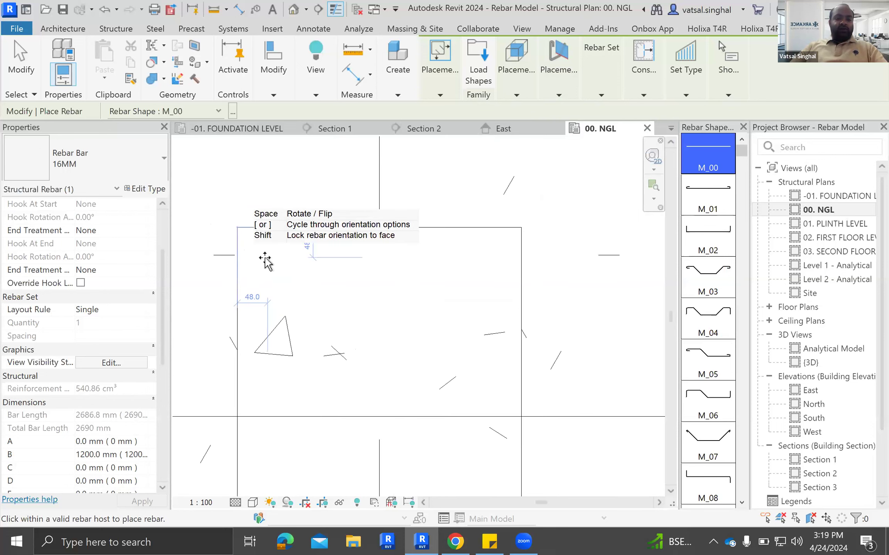
pyautogui.scroll(2, 270, 261)
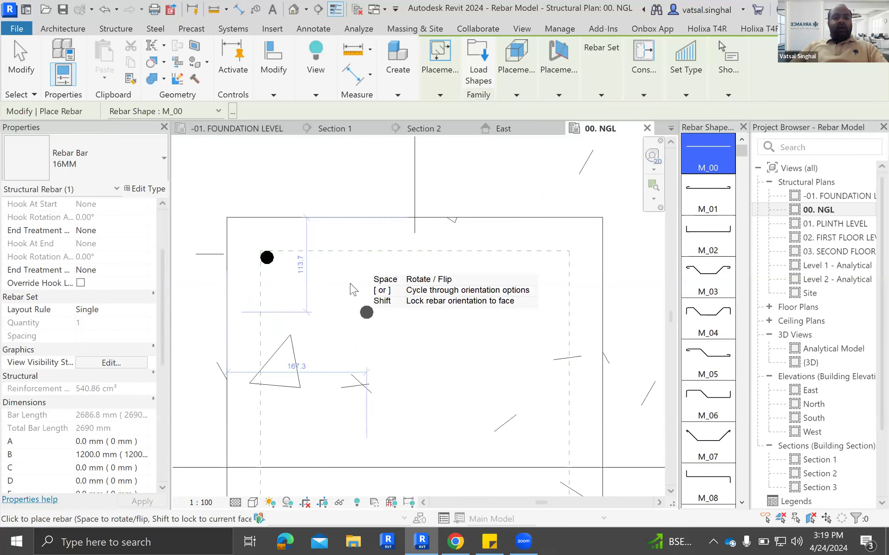
pyautogui.press('Escape')
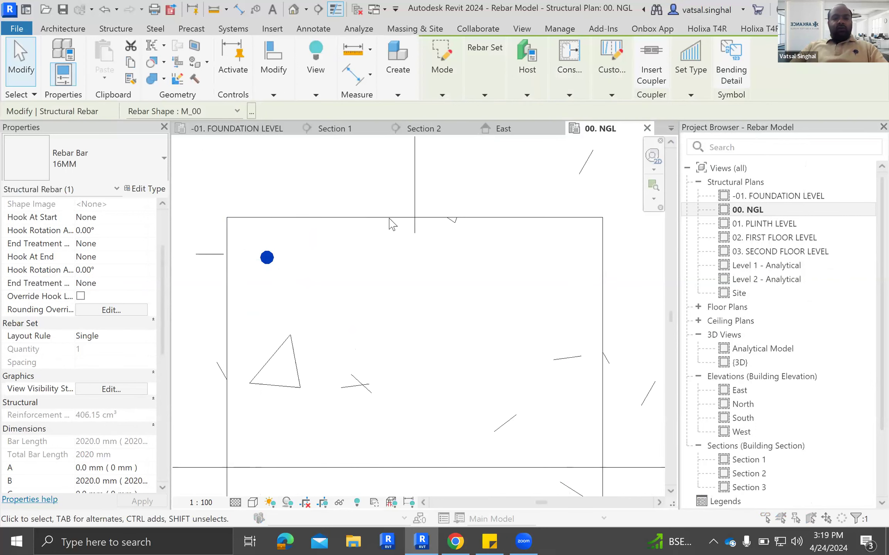
# Step: Show the vertical bar unobscured in the 00. NGL and Analytical Model views, and inspect the column and footing in the {3D} view
pyautogui.click(553, 225)
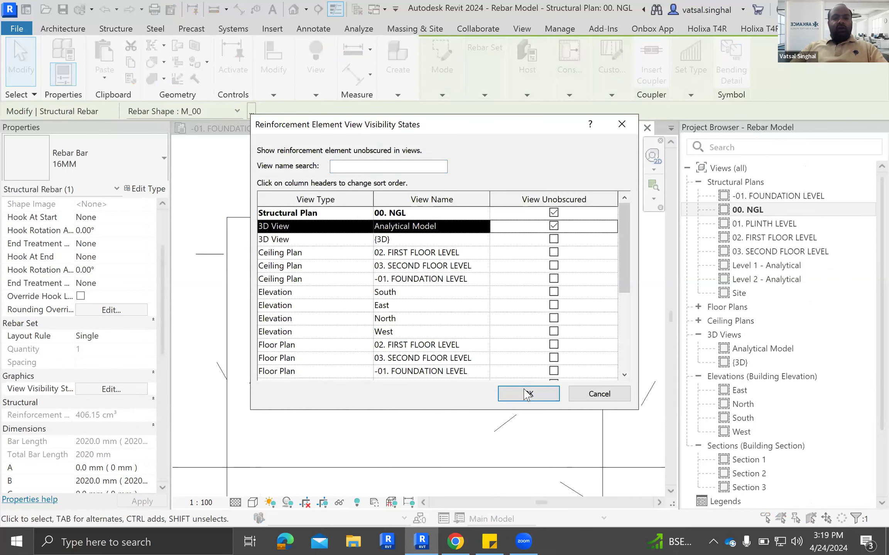
pyautogui.press('Return')
pyautogui.press('Escape')
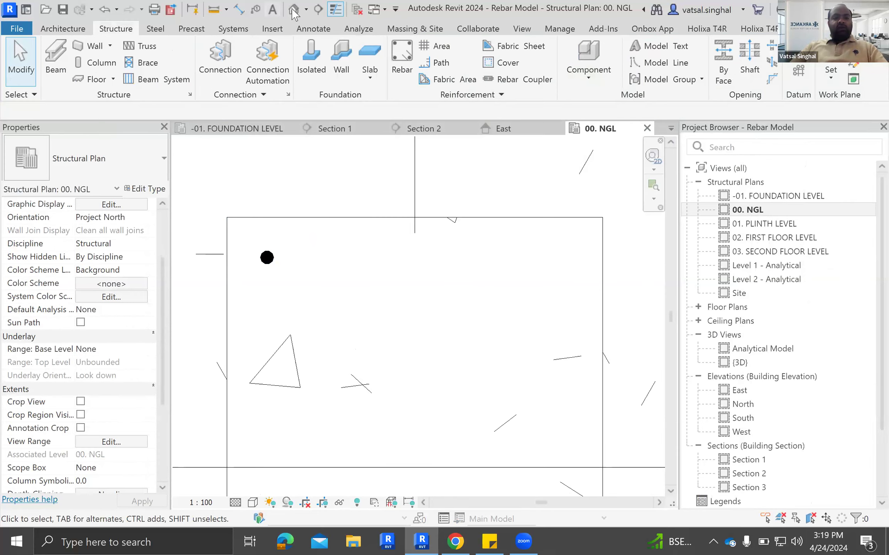
pyautogui.hotkey('ctrl', 'Tab')
pyautogui.scroll(5, 391, 290)
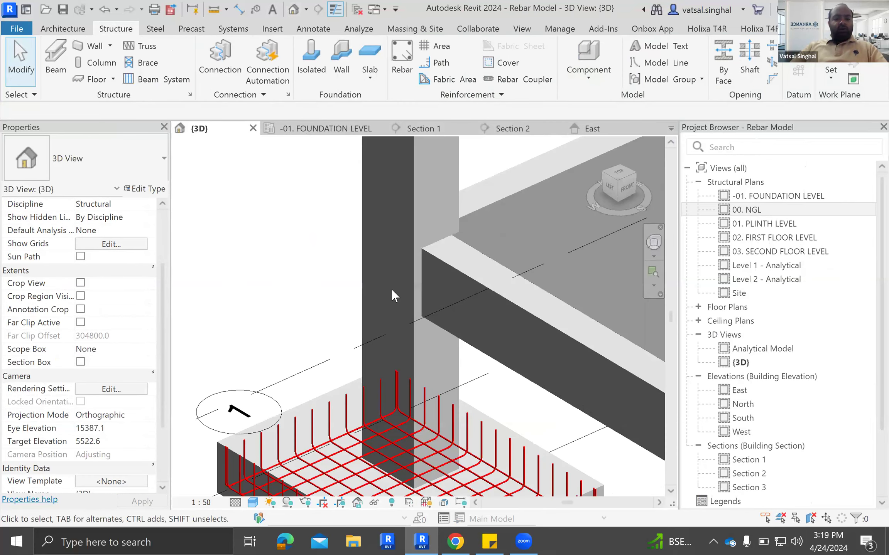
pyautogui.scroll(-2, 462, 315)
pyautogui.scroll(-2, 466, 317)
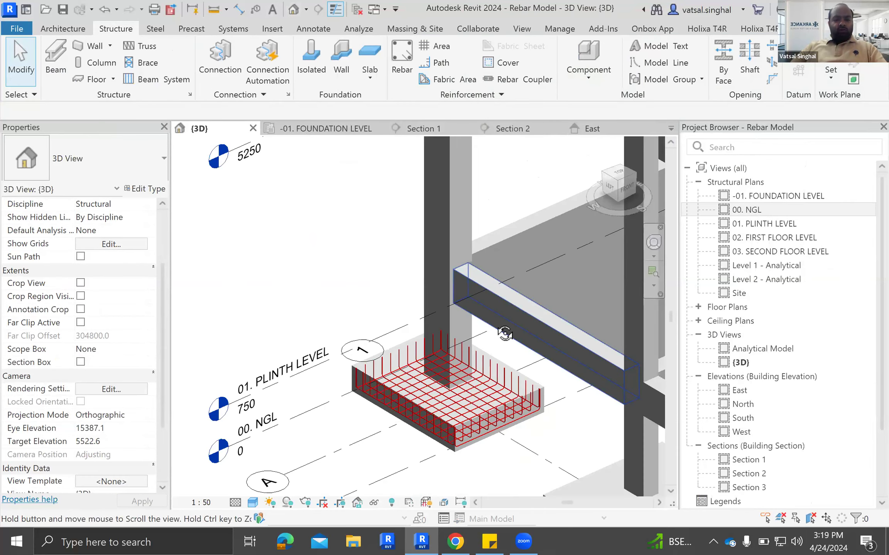
pyautogui.keyDown('shift'); pyautogui.moveTo(479, 228); pyautogui.dragTo(436, 242, button='middle'); pyautogui.keyUp('shift')
pyautogui.scroll(3, 380, 266)
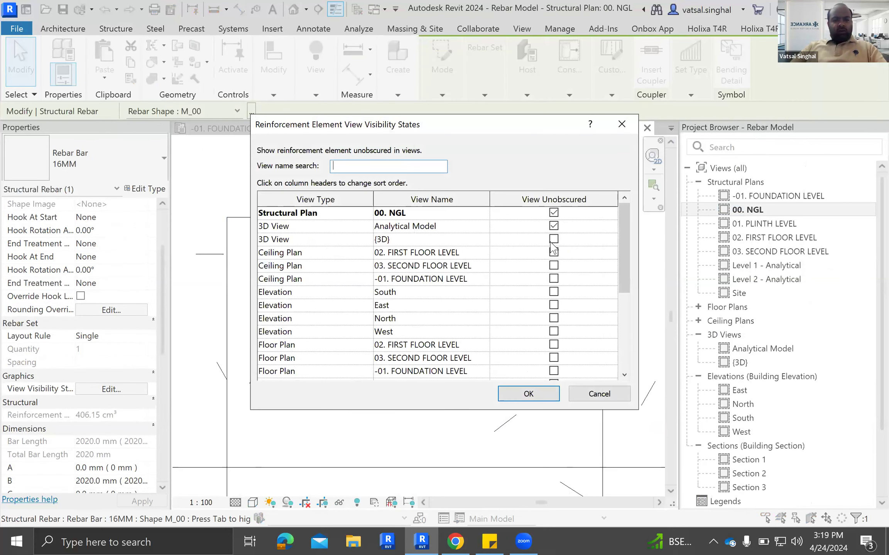
# Step: Make the vertical column bar unobscured in the {3D} view and open that view to see it
pyautogui.click(553, 239)
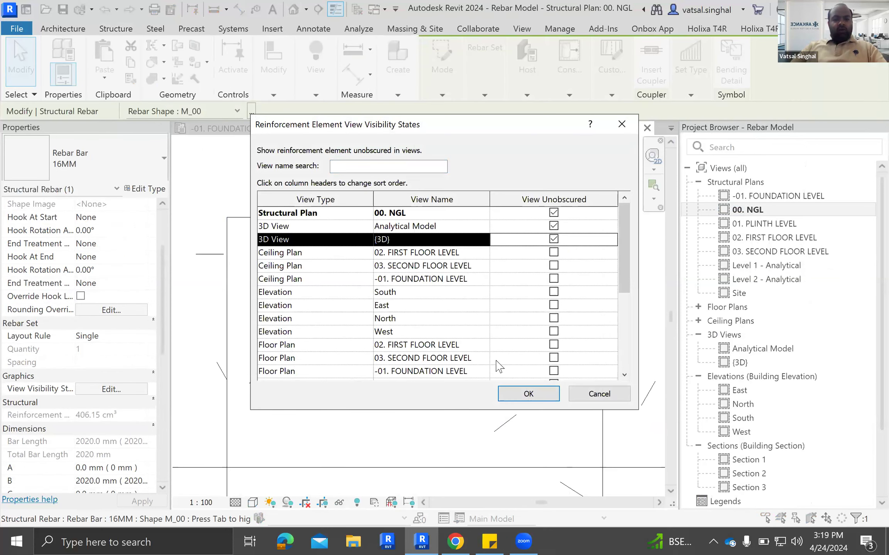
pyautogui.click(531, 397)
pyautogui.click(375, 286)
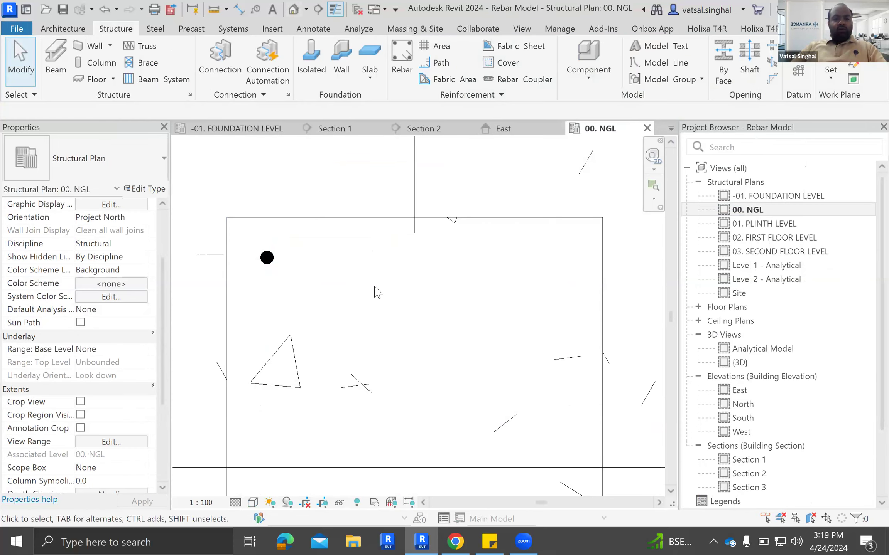
pyautogui.hotkey('ctrl', 'Tab')
pyautogui.scroll(-3, 382, 284)
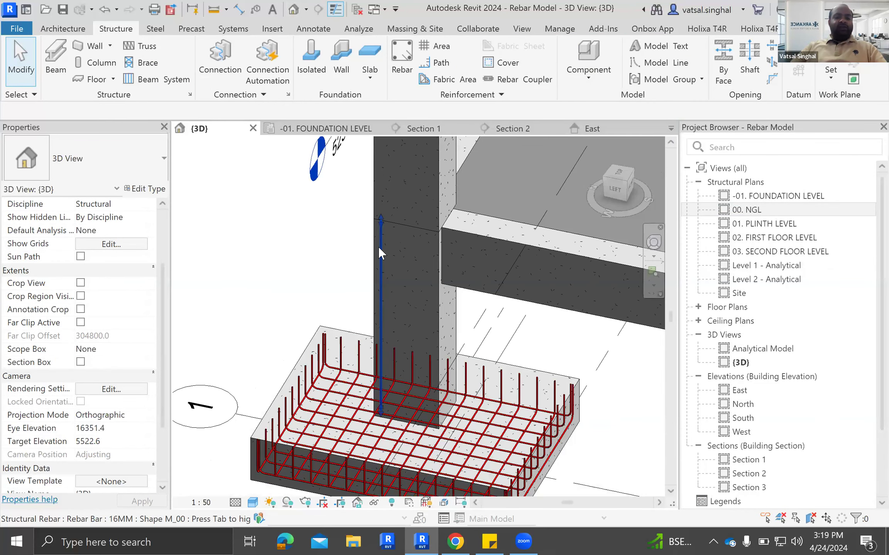
# Step: Delete the vertical 16MM bar from the column in the {3D} view
pyautogui.click(387, 200)
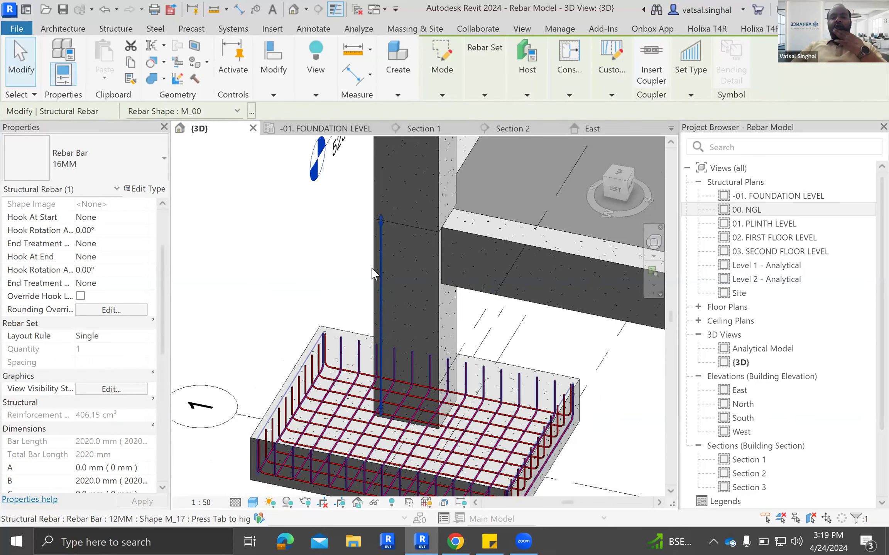
pyautogui.press('Escape')
pyautogui.click(383, 266)
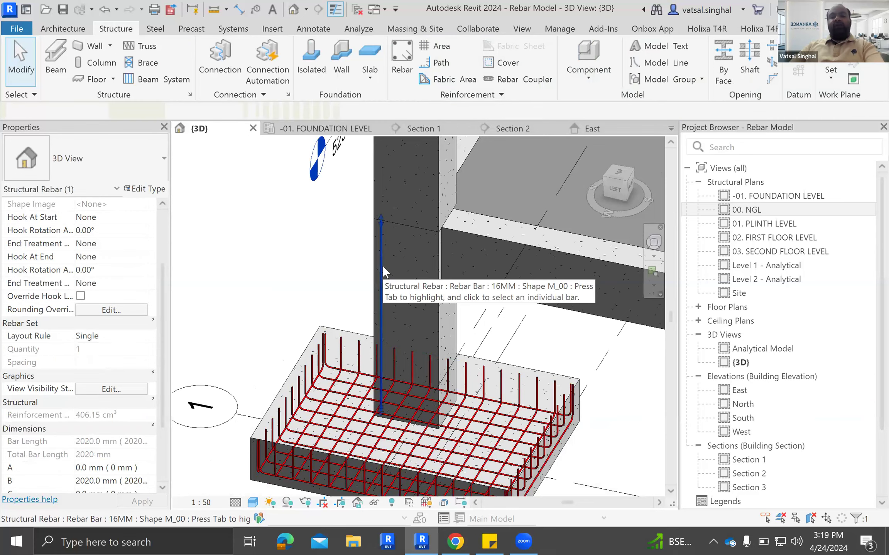
pyautogui.click(599, 396)
pyautogui.scroll(-1, 599, 396)
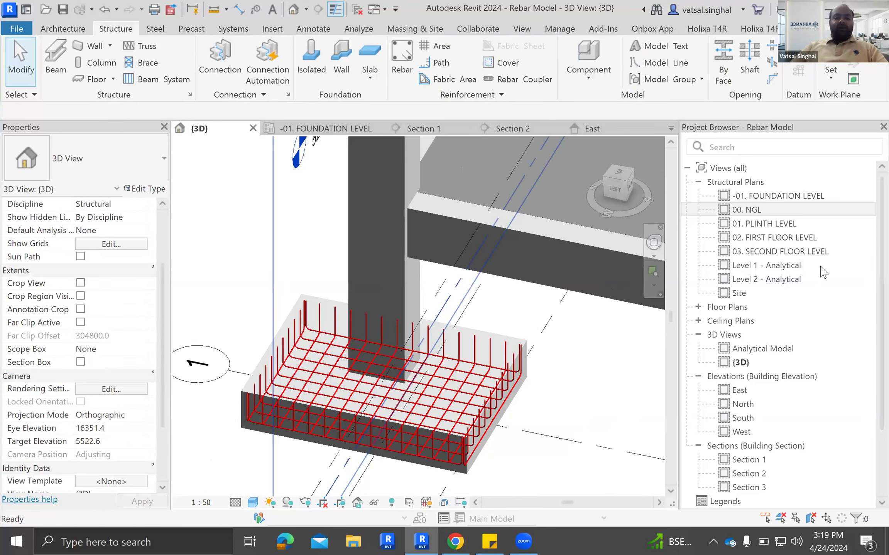
# Step: Place an 8MM stirrup of shape M_T1 in the column on the 00. NGL plan, oriented parallel to the work plane
pyautogui.click(759, 204)
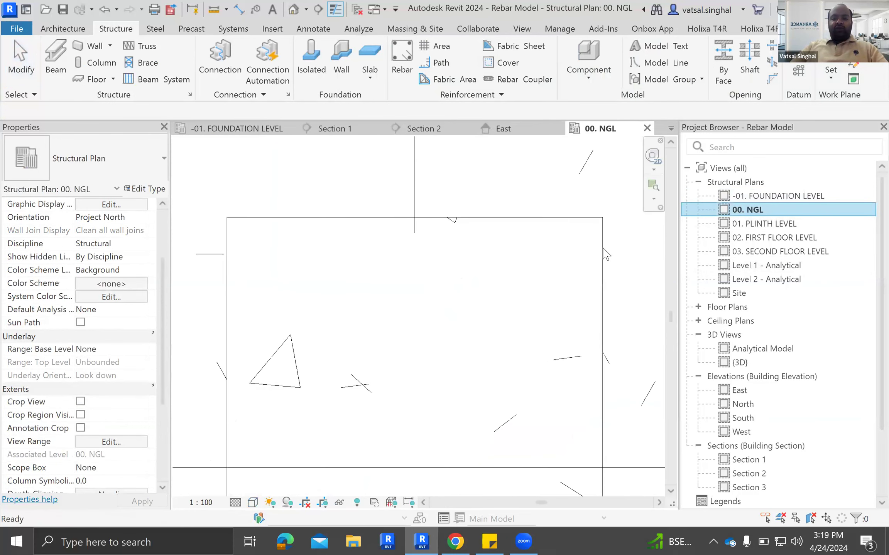
pyautogui.click(603, 251)
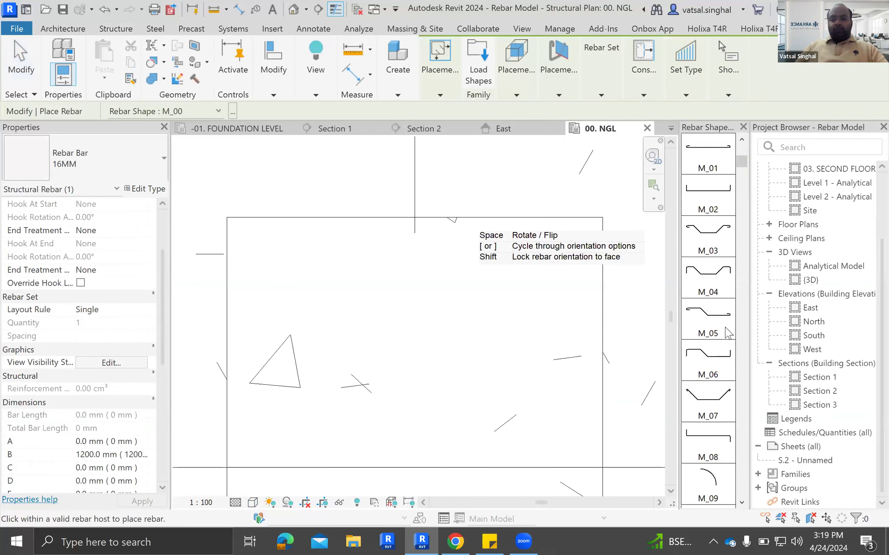
pyautogui.scroll(-5, 725, 347)
pyautogui.scroll(-10, 718, 365)
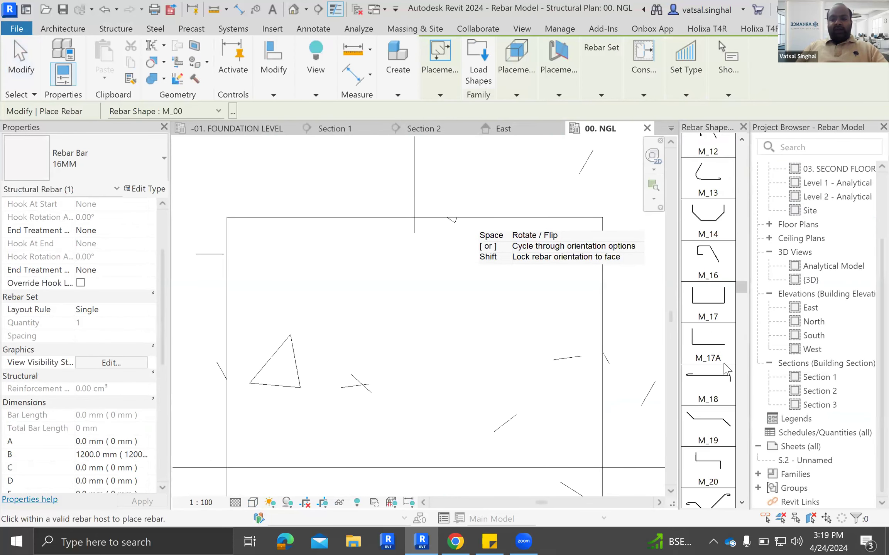
pyautogui.scroll(-3, 700, 345)
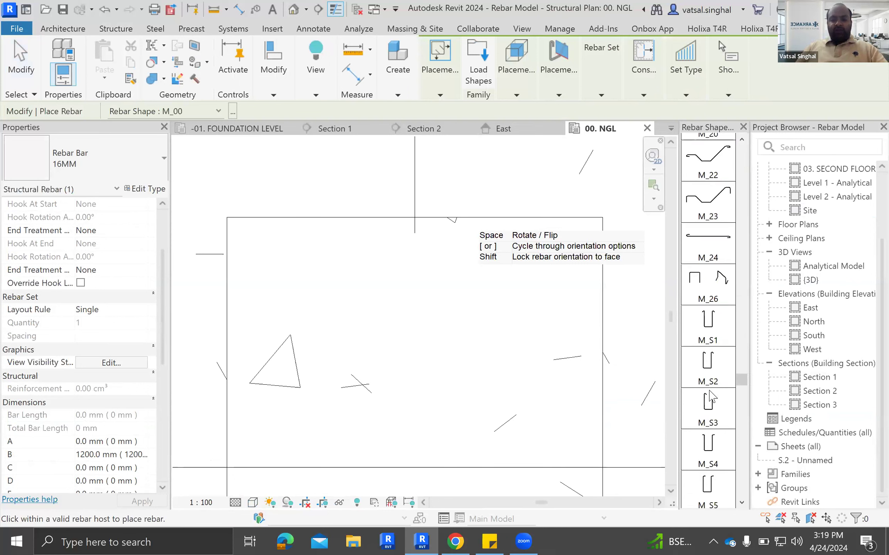
pyautogui.scroll(-3, 710, 386)
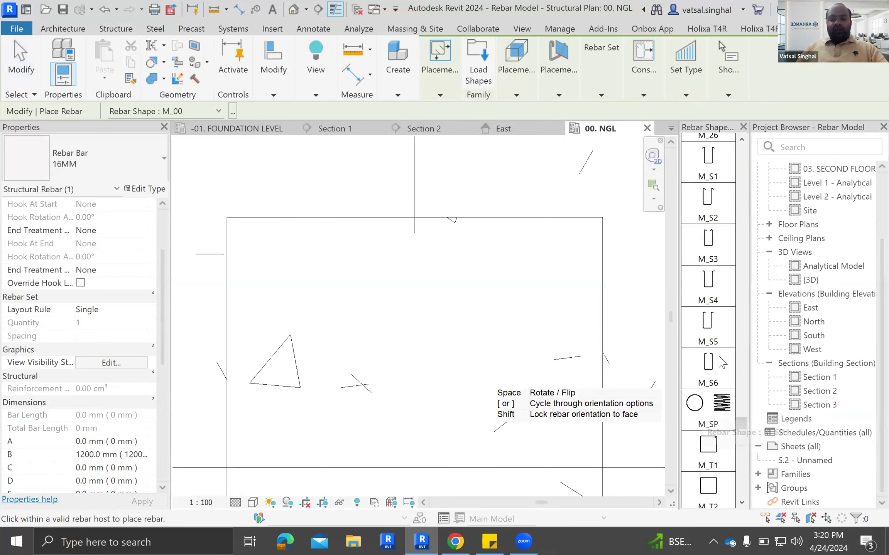
pyautogui.click(709, 409)
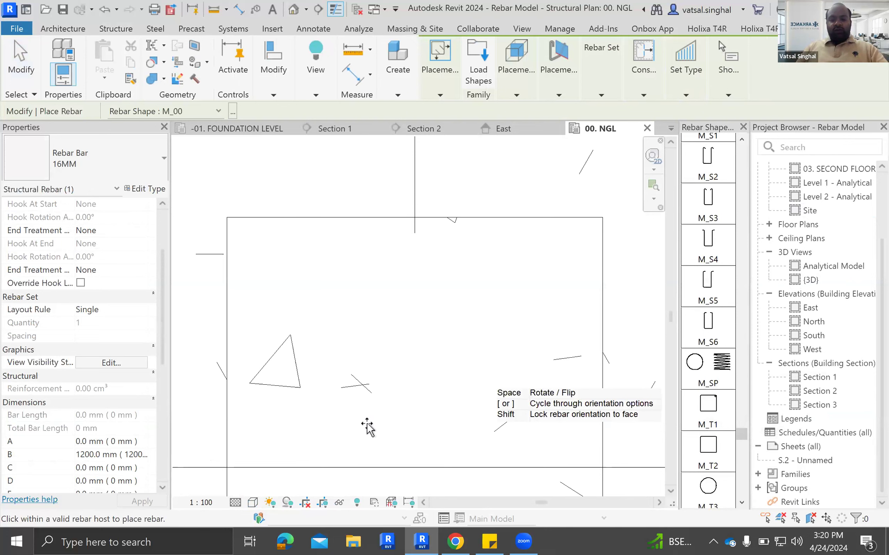
pyautogui.click(101, 169)
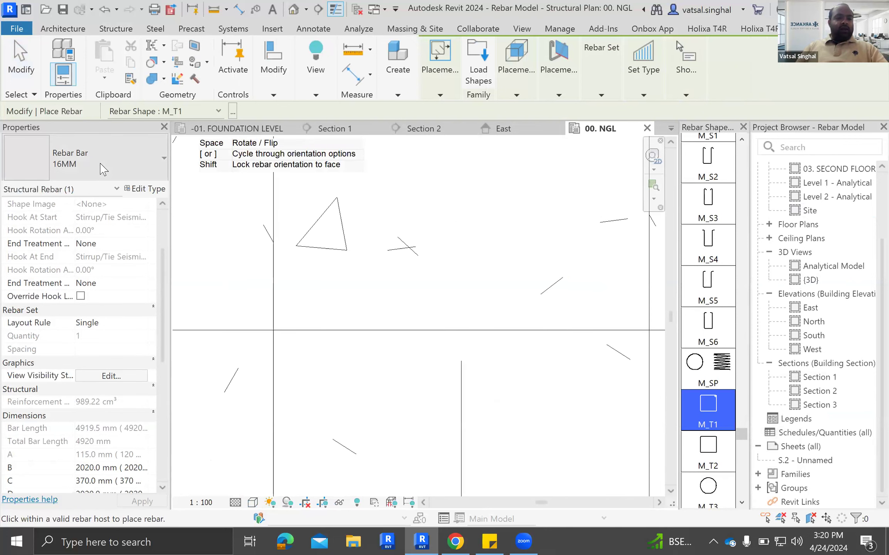
pyautogui.click(90, 229)
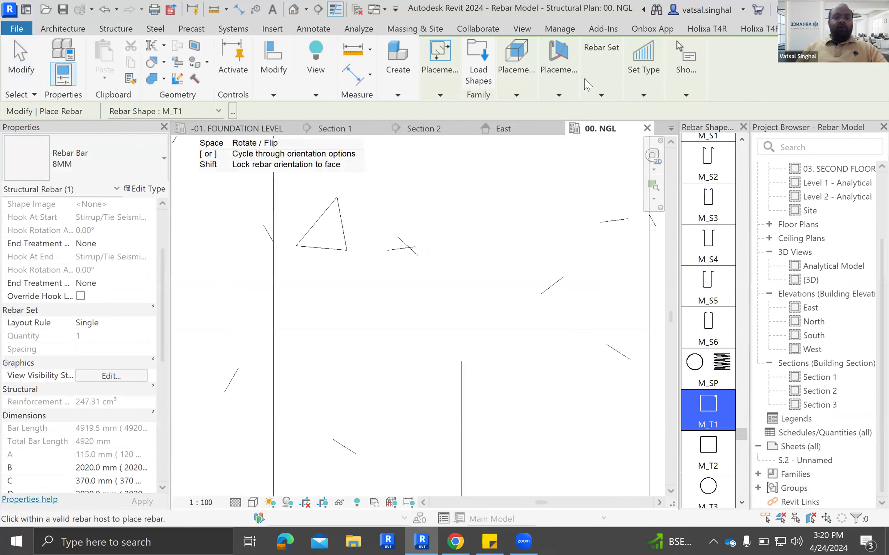
pyautogui.click(560, 83)
pyautogui.click(560, 136)
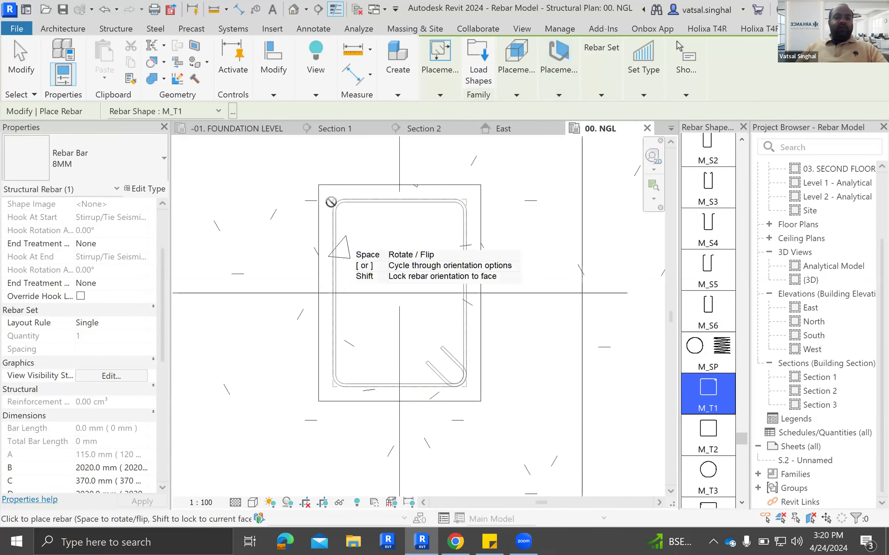
pyautogui.click(353, 257)
# Step: Place a 16MM straight bar of shape M_00, oriented perpendicular to cover, inside the stirrup's upper-left corner
pyautogui.click(554, 96)
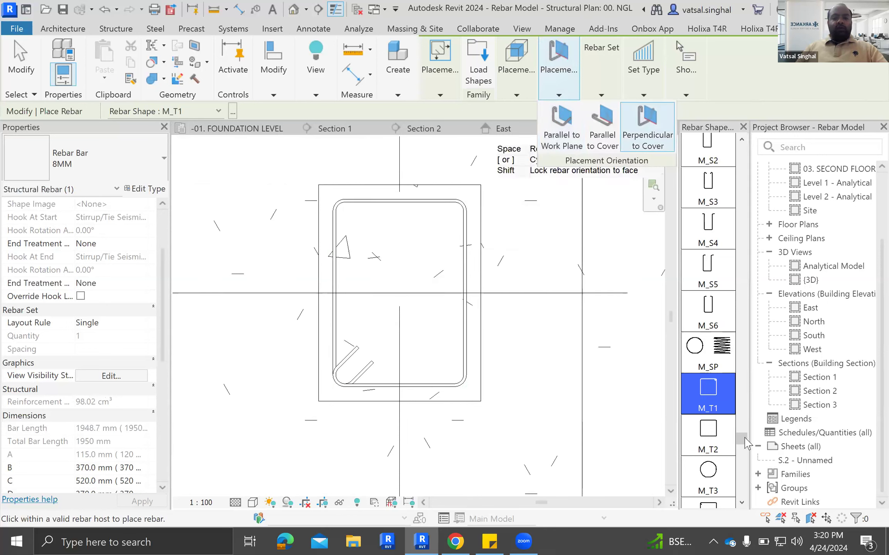
pyautogui.moveTo(741, 440); pyautogui.dragTo(750, 145)
pyautogui.click(723, 146)
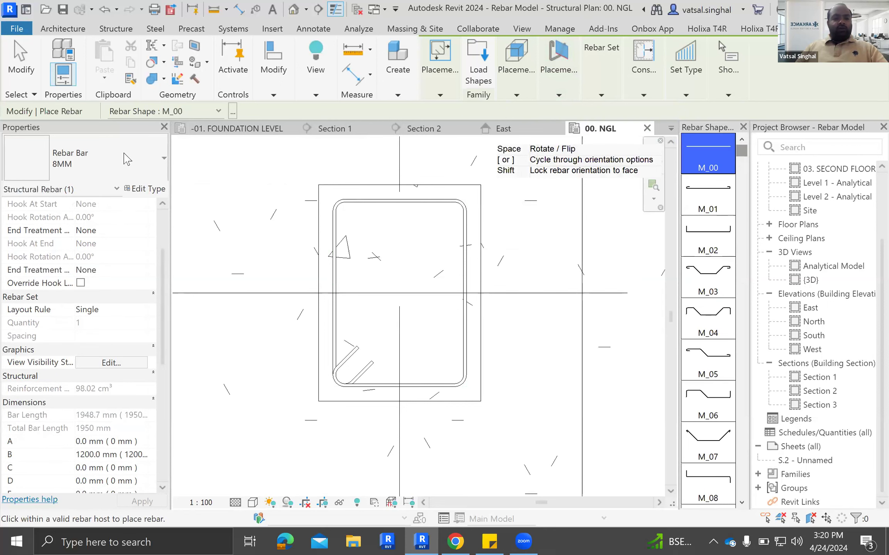
pyautogui.click(60, 311)
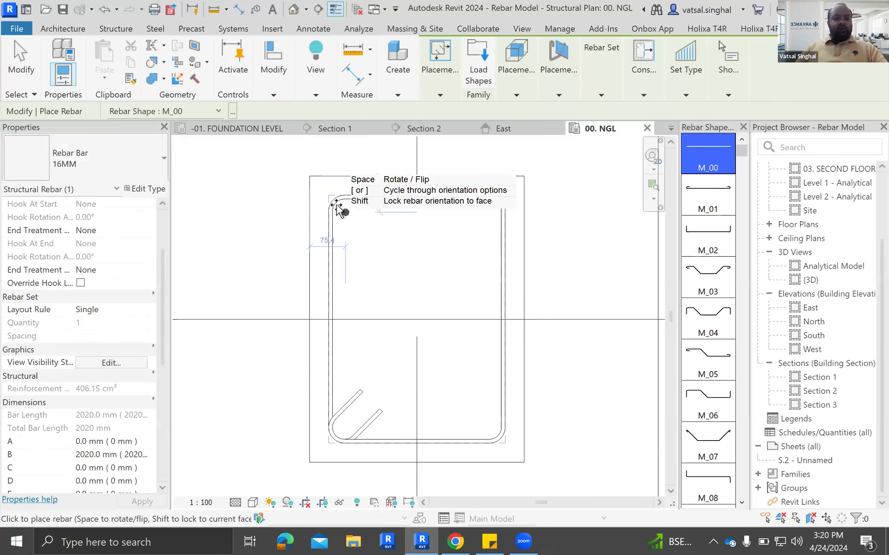
pyautogui.scroll(2, 341, 207)
pyautogui.scroll(-2, 293, 222)
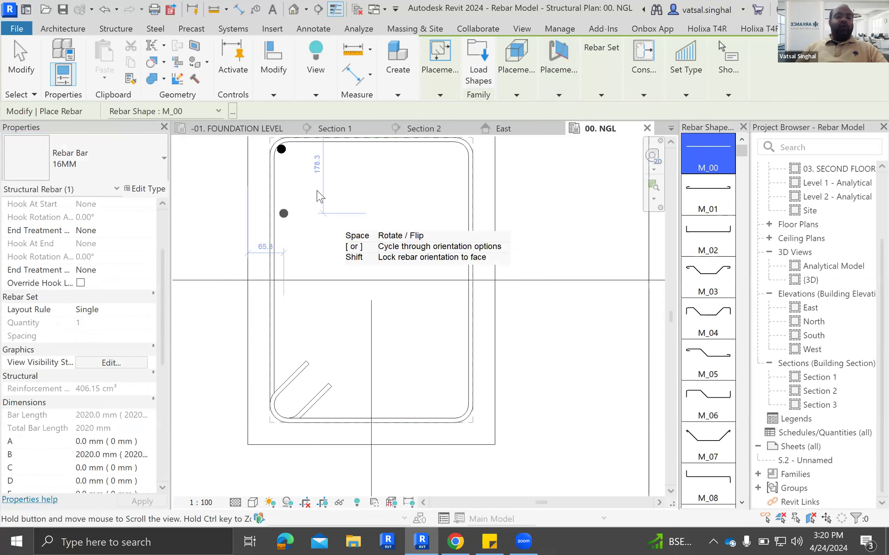
pyautogui.press('Escape')
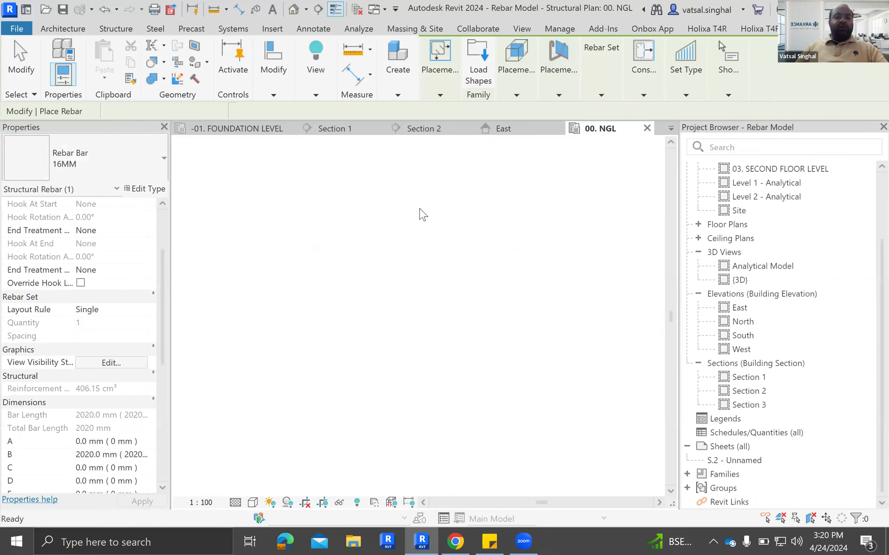
# Step: Set the 16MM column bar's layout to Fixed Number with a quantity of 3
pyautogui.press('Escape')
pyautogui.scroll(-2, 529, 221)
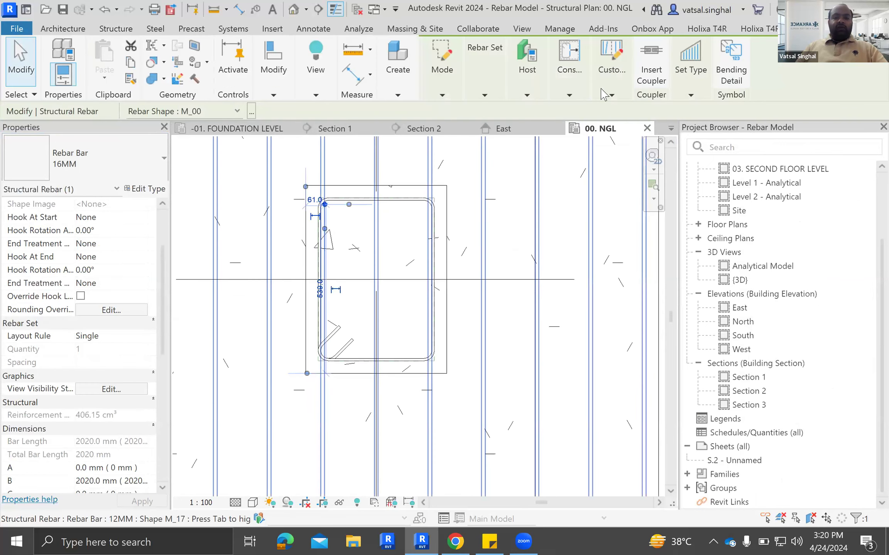
pyautogui.click(487, 96)
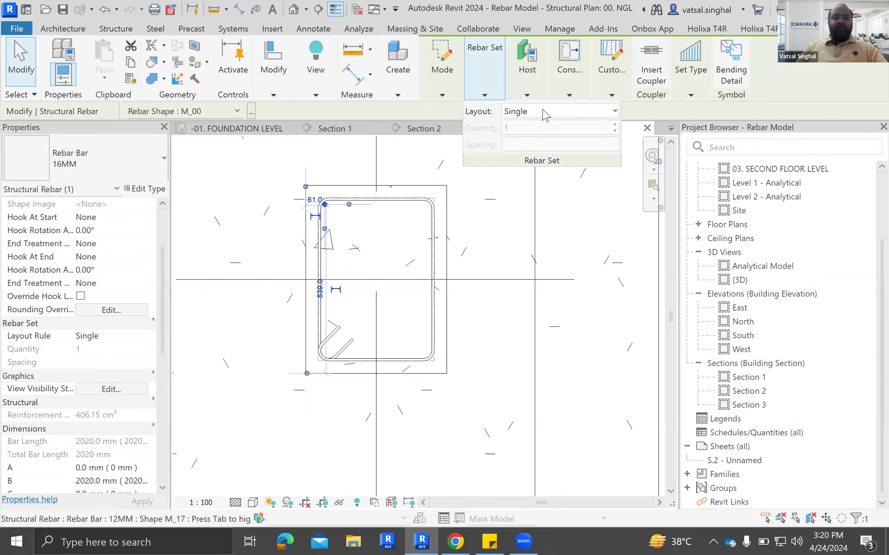
pyautogui.click(546, 113)
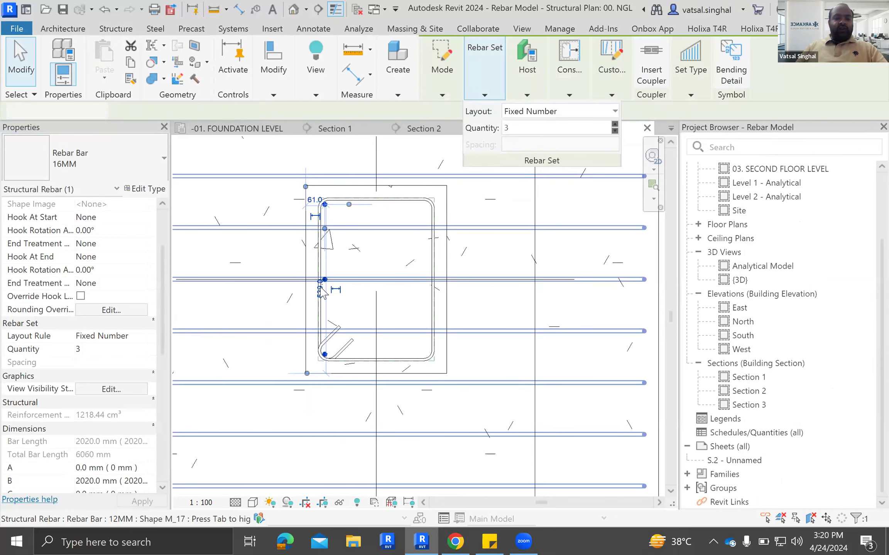
pyautogui.press('Escape')
pyautogui.scroll(3, 324, 285)
pyautogui.scroll(-2, 322, 268)
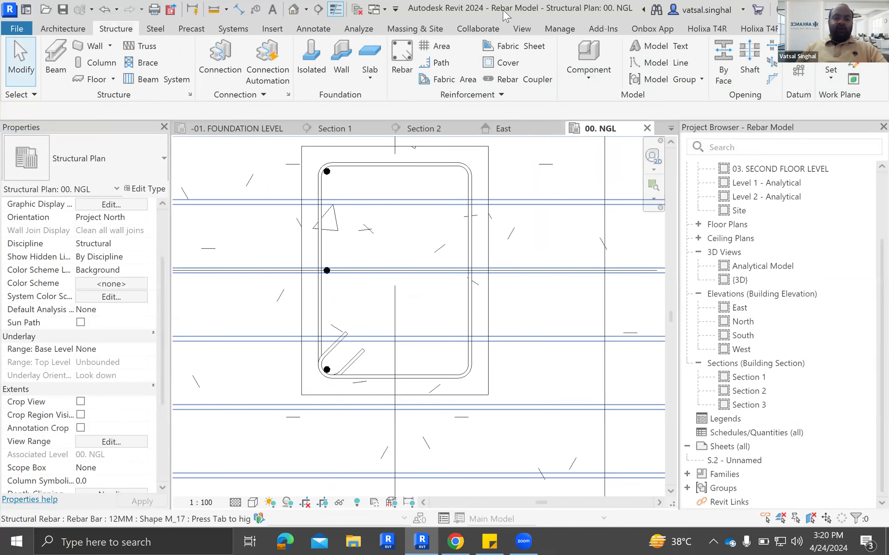
# Step: Mirror a copy of the three-bar 16MM set about the column's vertical centre line onto the stirrup's opposite side
pyautogui.scroll(1, 331, 276)
pyautogui.click(329, 273)
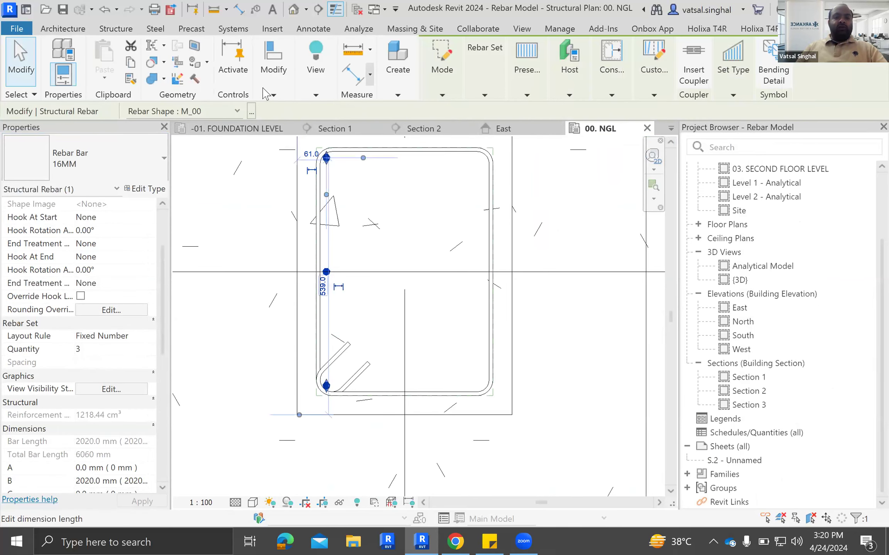
pyautogui.click(275, 96)
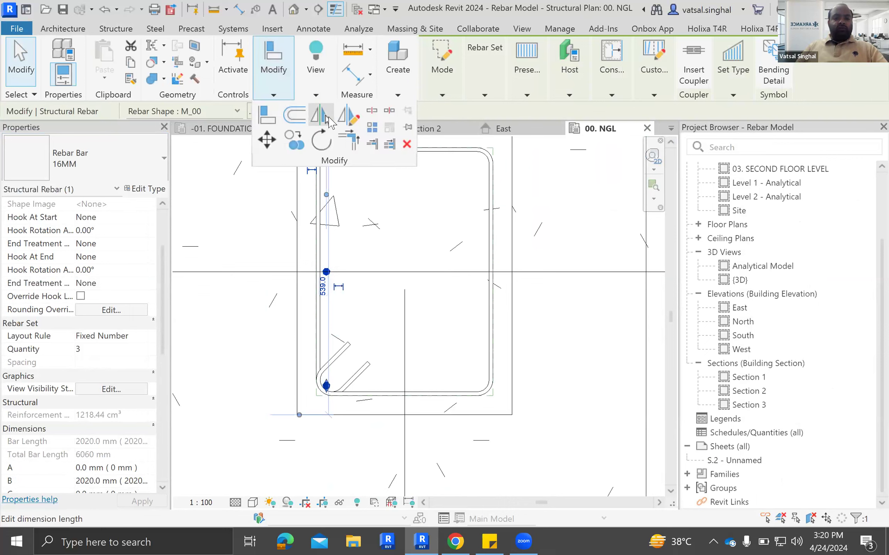
pyautogui.click(316, 117)
pyautogui.click(404, 325)
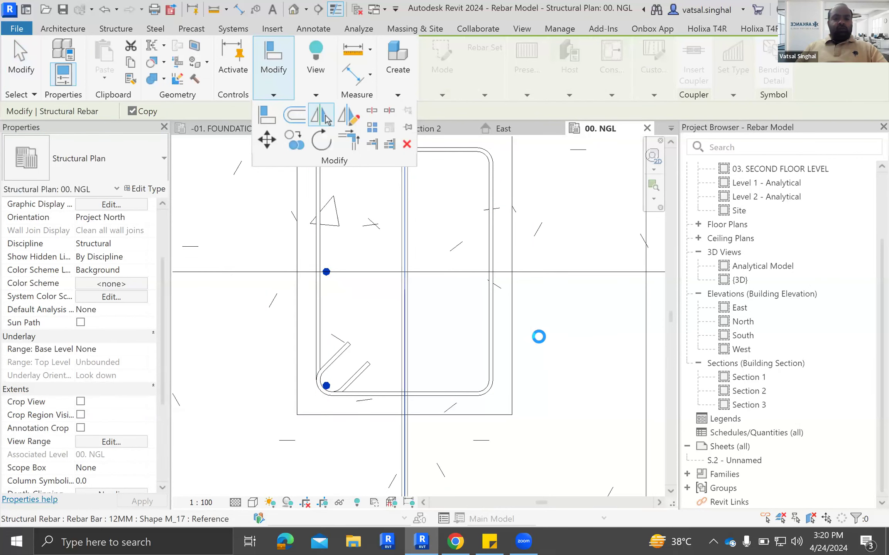
pyautogui.scroll(-2, 484, 327)
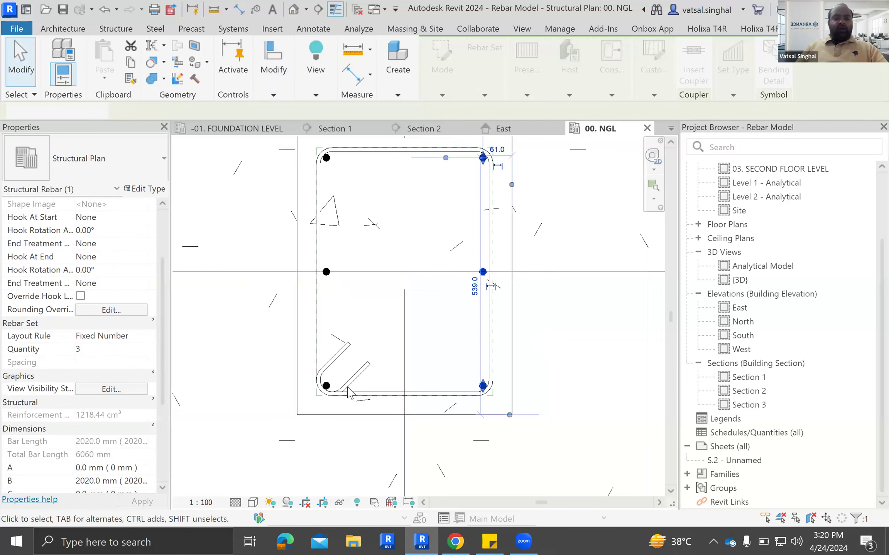
# Step: Make the column's stirrup and both vertical bar sets unobscured in the {3D} view and open that view
pyautogui.click(377, 397)
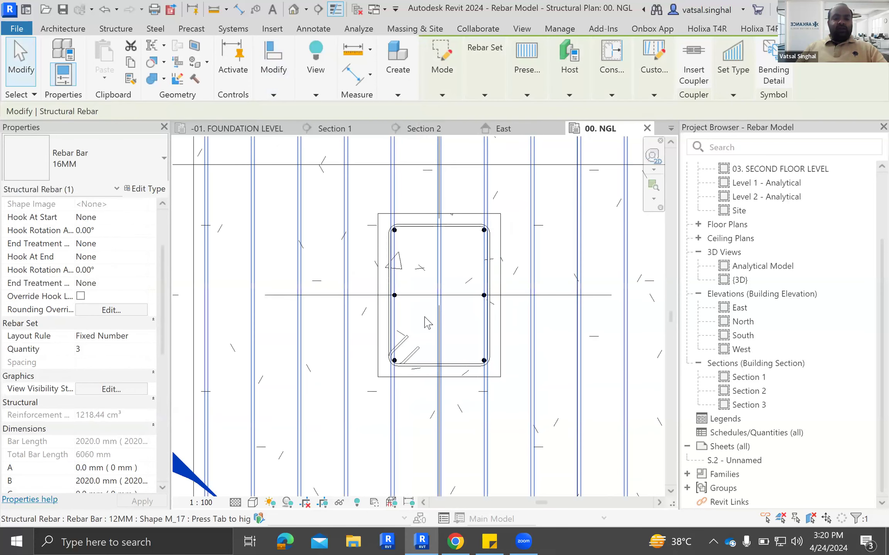
pyautogui.moveTo(522, 188); pyautogui.dragTo(377, 397)
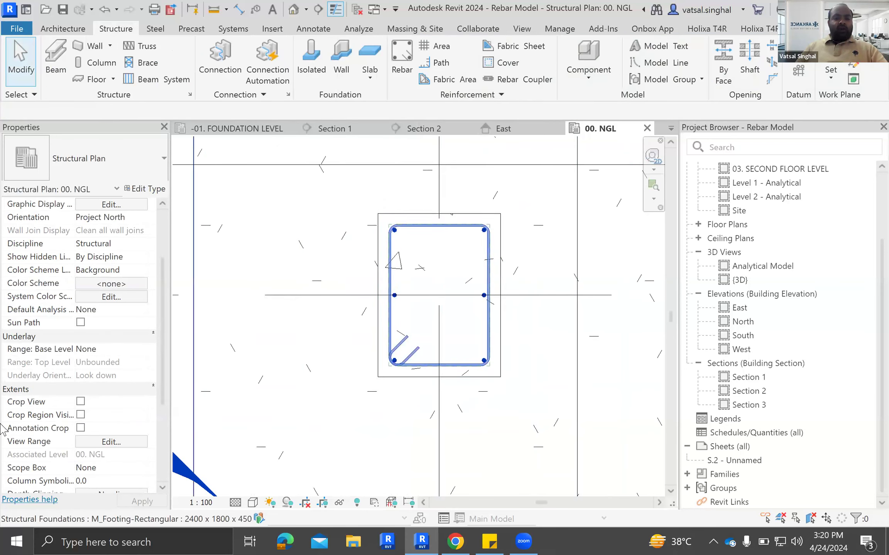
pyautogui.click(126, 388)
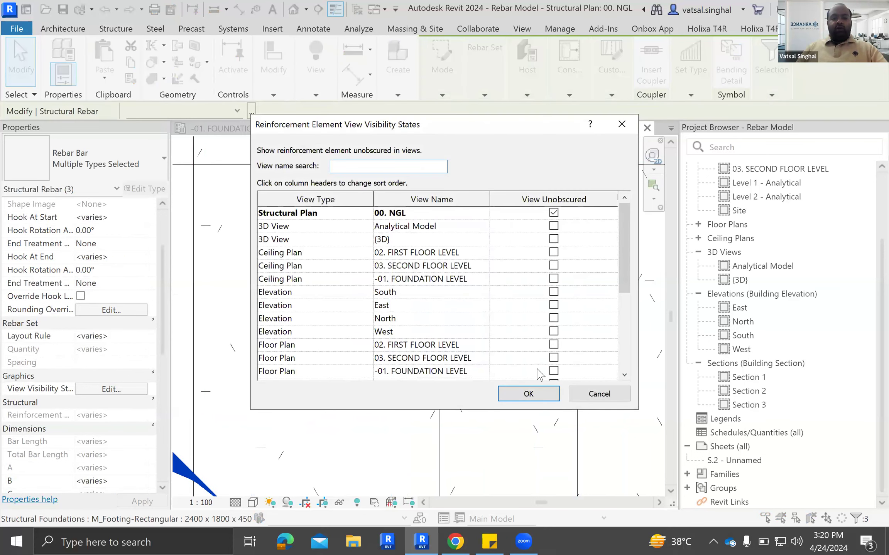
pyautogui.click(517, 395)
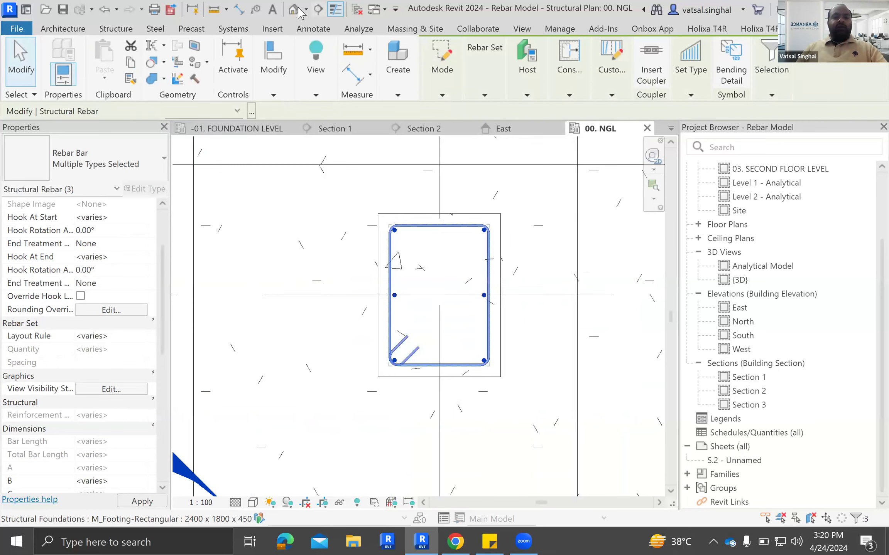
pyautogui.click(299, 9)
pyautogui.click(421, 274)
pyautogui.keyDown('shift'); pyautogui.moveTo(426, 275); pyautogui.dragTo(456, 258, button='middle'); pyautogui.keyUp('shift')
pyautogui.scroll(-3, 437, 268)
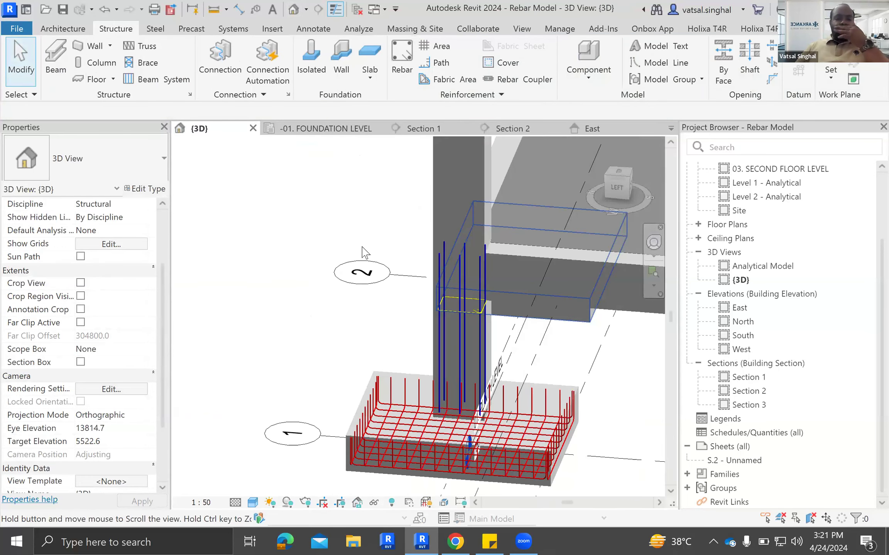
# Step: Set the column's 8MM stirrup layout to Minimum Clear Spacing with a spacing of 200 mm
pyautogui.scroll(3, 363, 248)
pyautogui.click(360, 245)
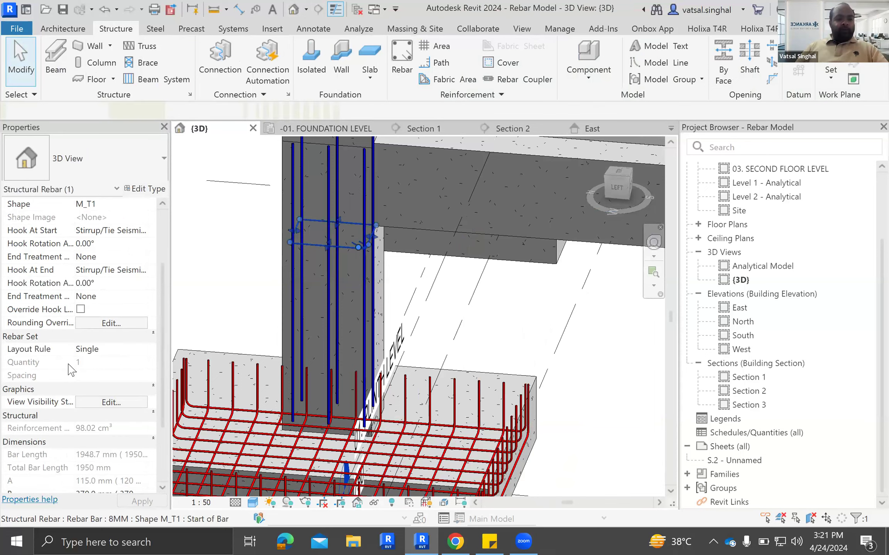
pyautogui.press('Tab')
pyautogui.scroll(3, 131, 295)
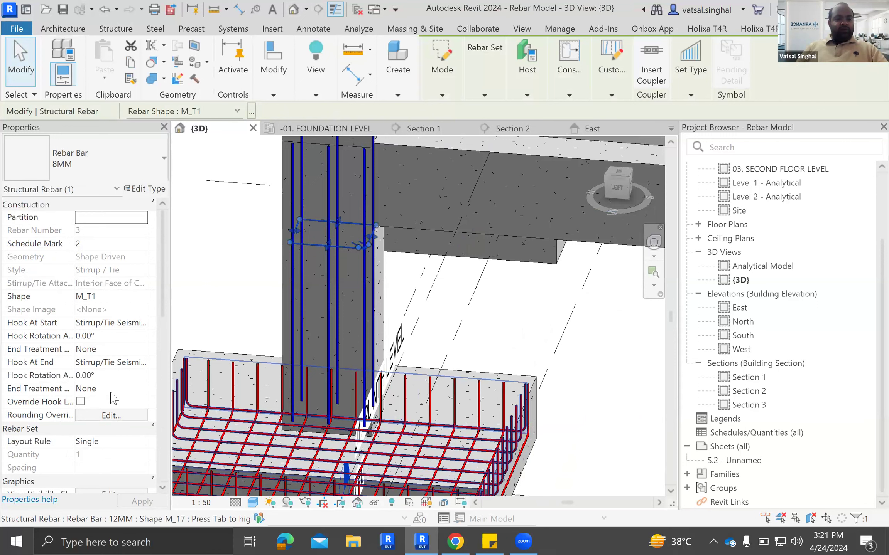
pyautogui.scroll(-10, 114, 399)
pyautogui.scroll(6, 114, 399)
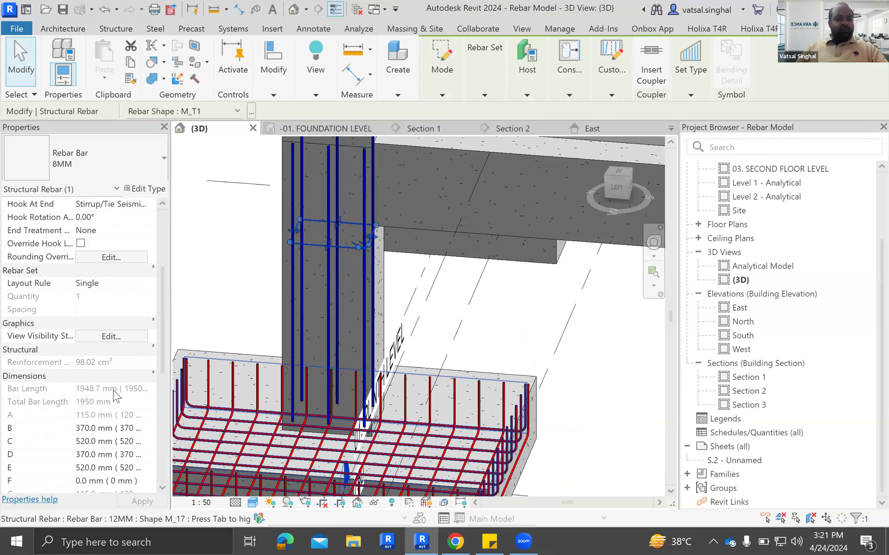
pyautogui.scroll(3, 111, 393)
pyautogui.click(142, 391)
pyautogui.click(114, 446)
pyautogui.click(138, 416)
pyautogui.write('200')
pyautogui.press('Return')
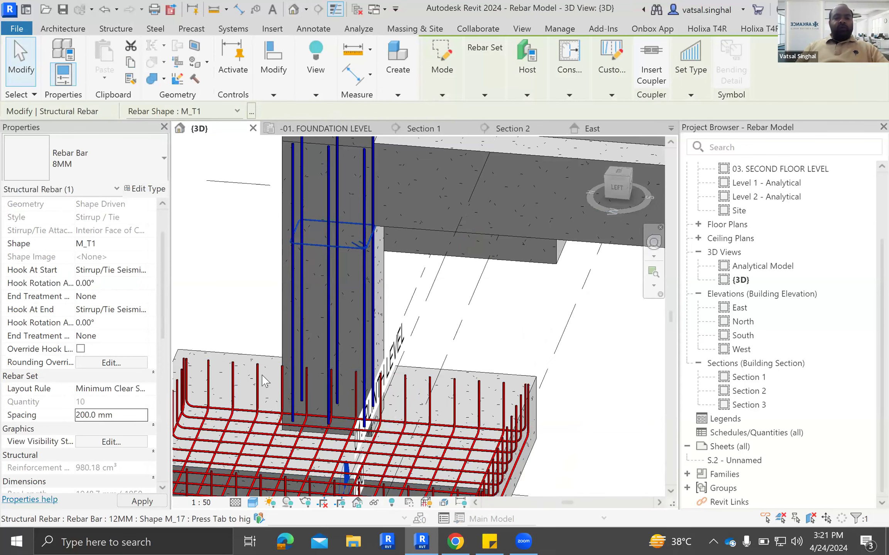
pyautogui.scroll(-3, 461, 326)
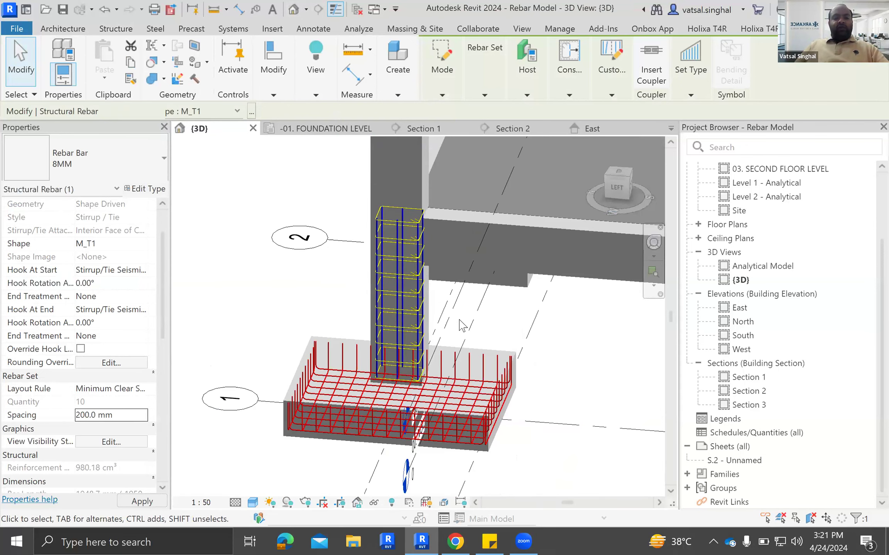
# Step: Shorten the stirrup set from its upper end down to the underside of the plinth beam, viewed from the Left
pyautogui.click(615, 185)
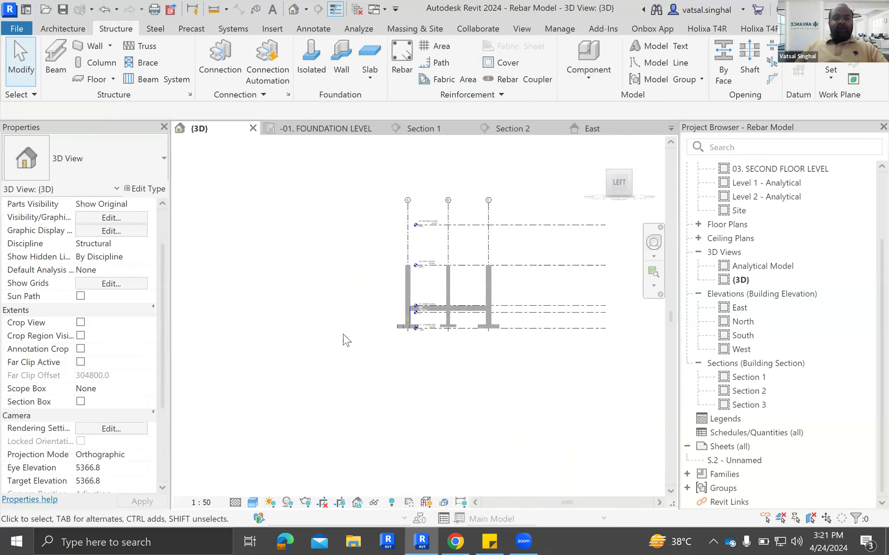
pyautogui.scroll(3, 406, 320)
pyautogui.scroll(3, 218, 417)
pyautogui.moveTo(228, 432); pyautogui.dragTo(709, 192, button='middle')
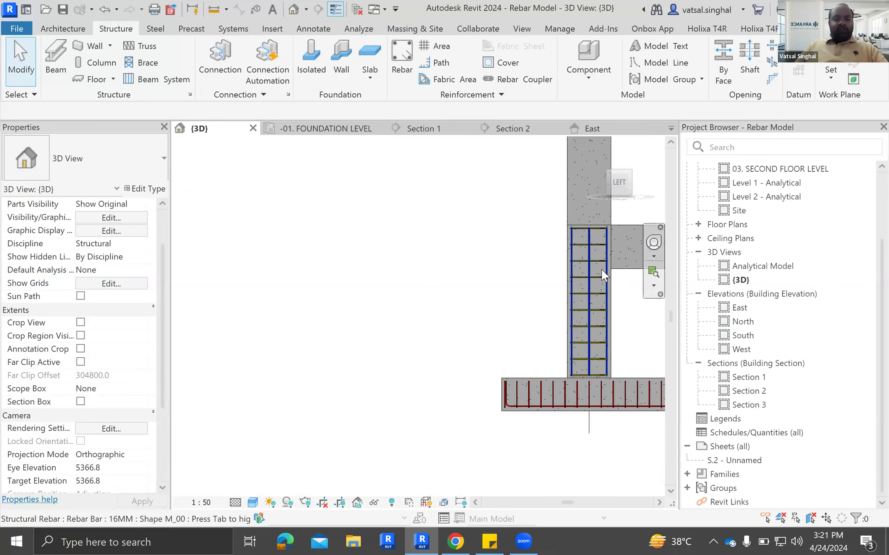
pyautogui.scroll(2, 604, 272)
pyautogui.moveTo(581, 257); pyautogui.dragTo(417, 268, button='middle')
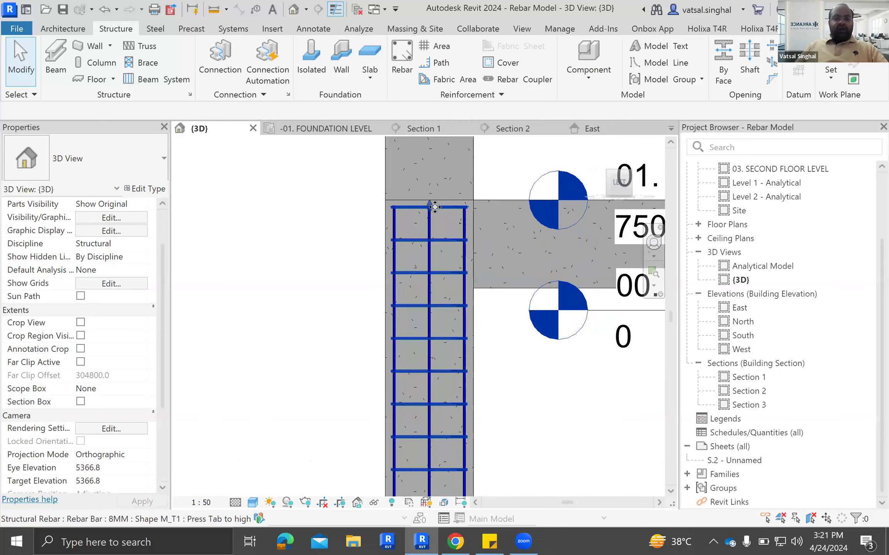
pyautogui.click(427, 236)
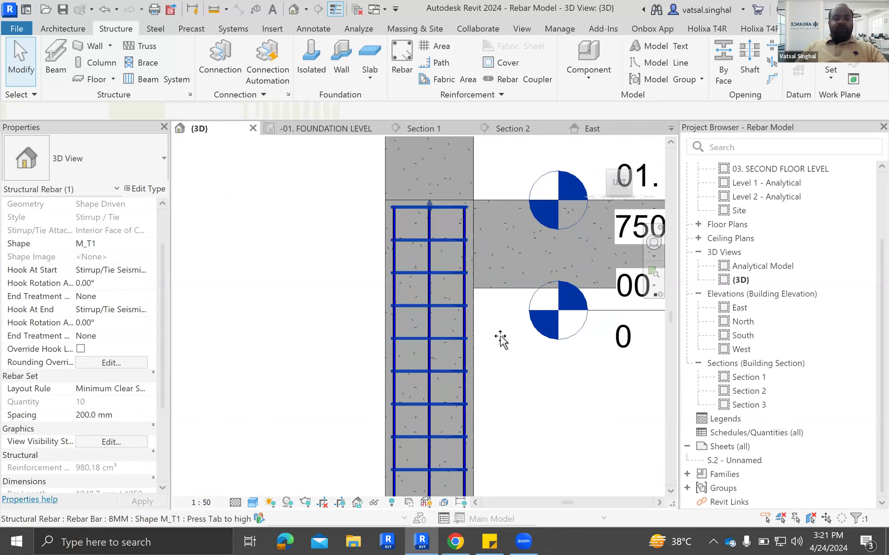
pyautogui.moveTo(430, 204); pyautogui.dragTo(427, 288)
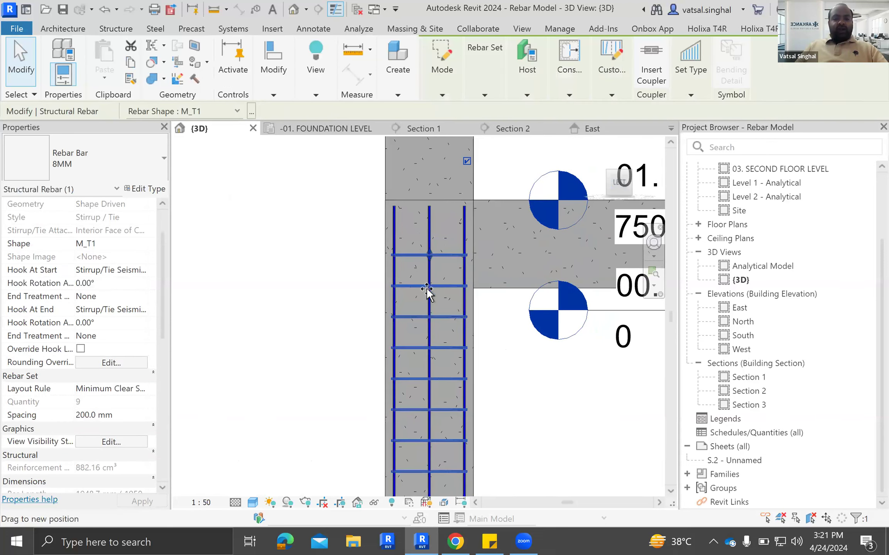
pyautogui.moveTo(508, 333); pyautogui.dragTo(514, 354)
pyautogui.press('Escape')
pyautogui.scroll(-2, 410, 249)
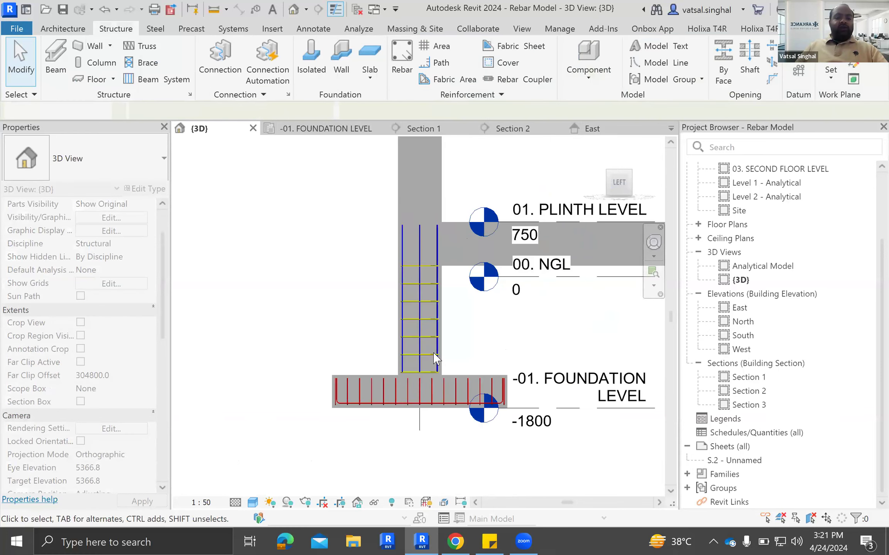
pyautogui.scroll(-2, 402, 334)
# Step: Edit the sketch of a three-bar 16MM set from the Back view, extending the bar down into the footing to about 2450 mm long
pyautogui.keyDown('shift'); pyautogui.moveTo(388, 300); pyautogui.dragTo(425, 307, button='middle'); pyautogui.keyUp('shift')
pyautogui.moveTo(537, 223); pyautogui.dragTo(462, 217, button='middle')
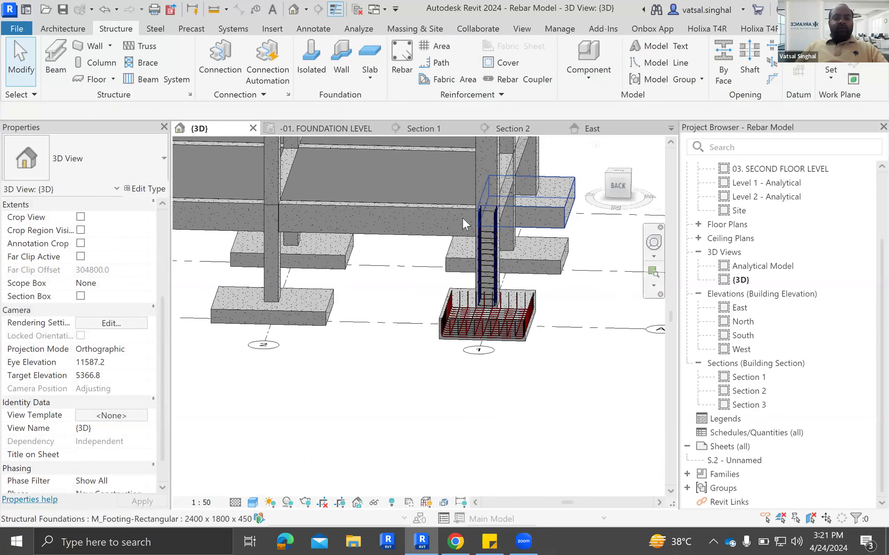
pyautogui.scroll(4, 460, 217)
pyautogui.click(462, 219)
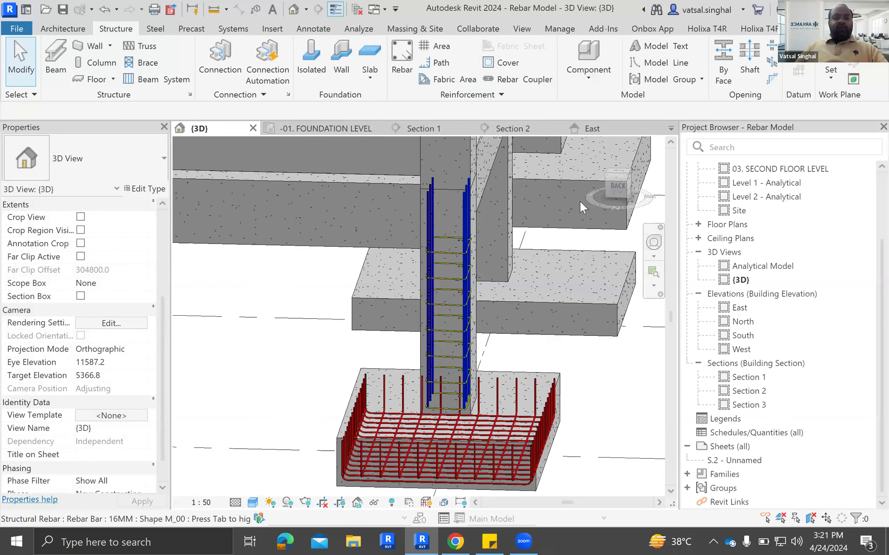
pyautogui.click(618, 186)
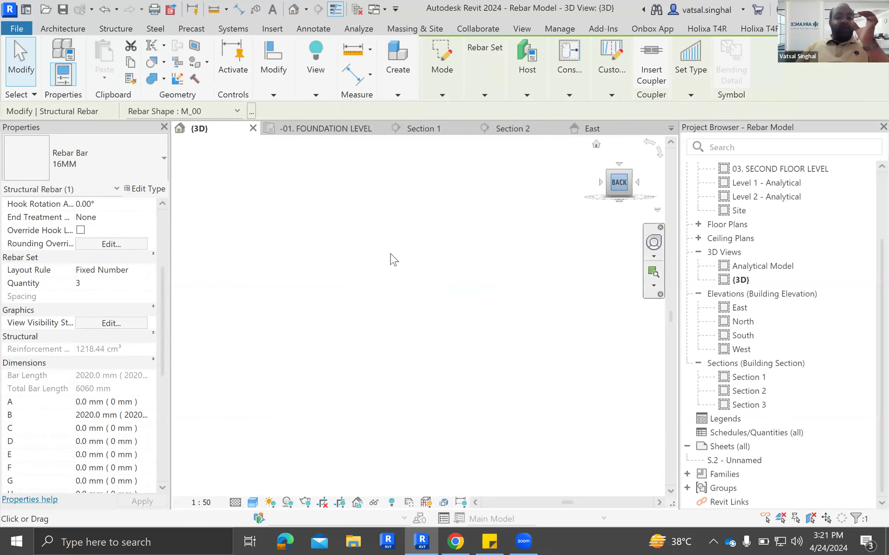
pyautogui.press('Escape')
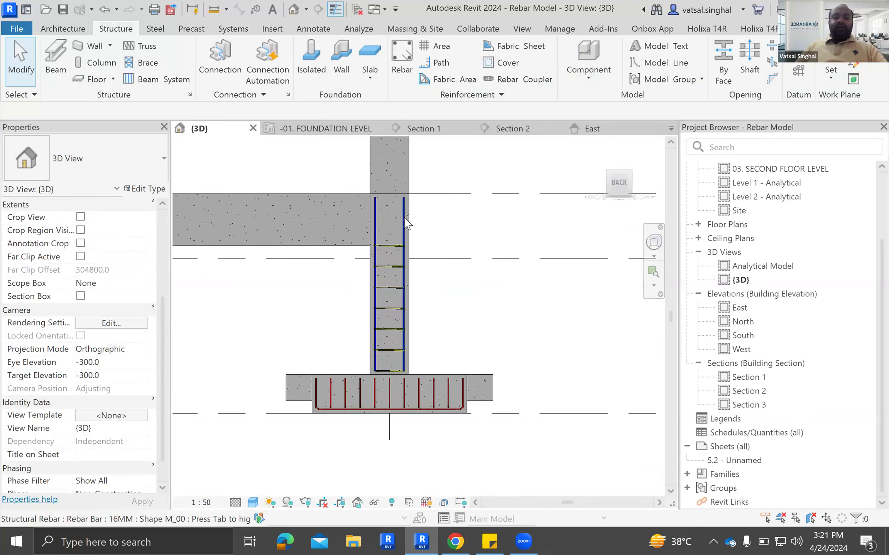
pyautogui.click(405, 223)
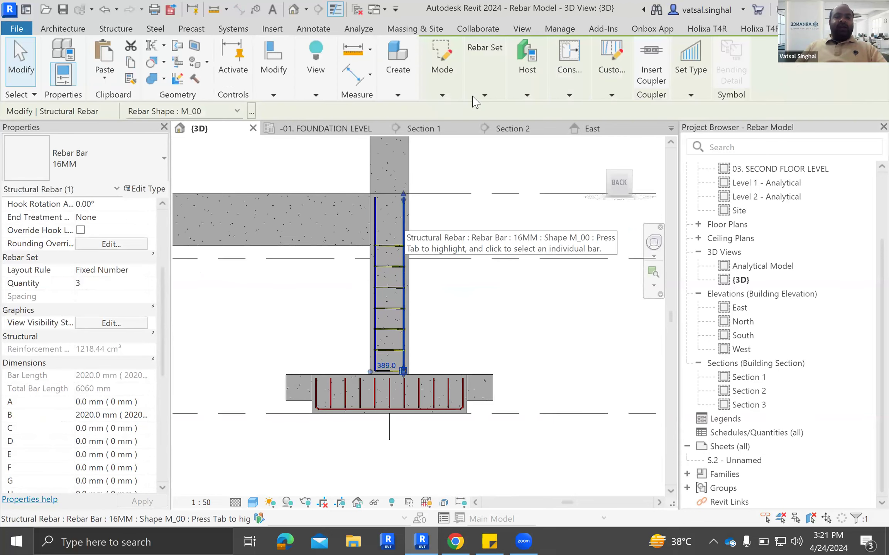
pyautogui.click(609, 93)
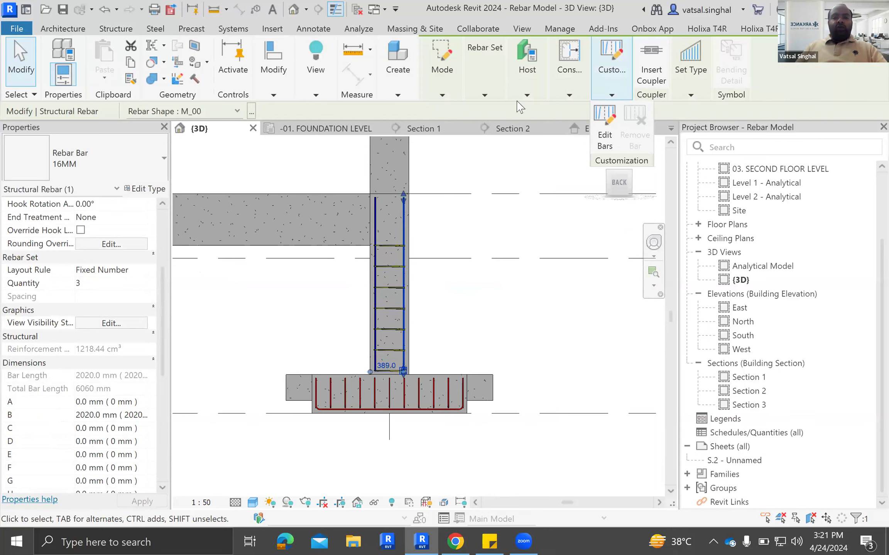
pyautogui.click(442, 95)
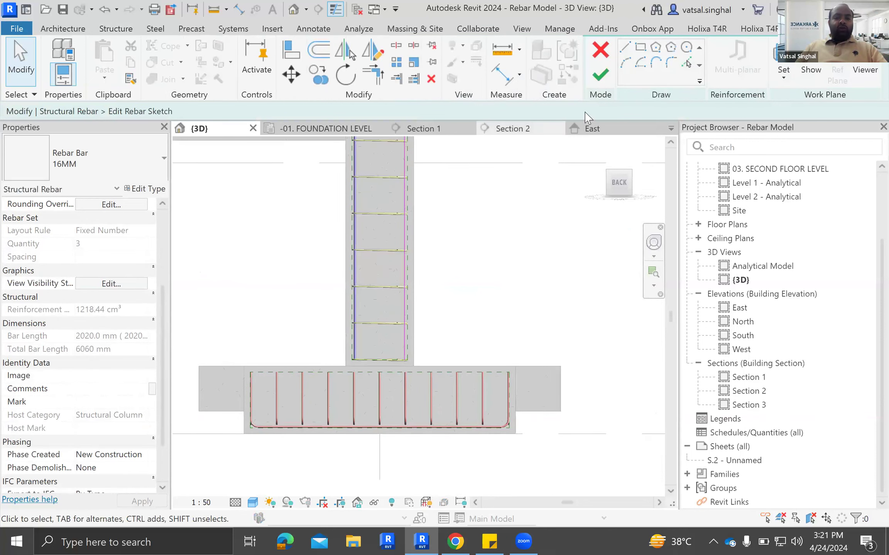
pyautogui.click(624, 48)
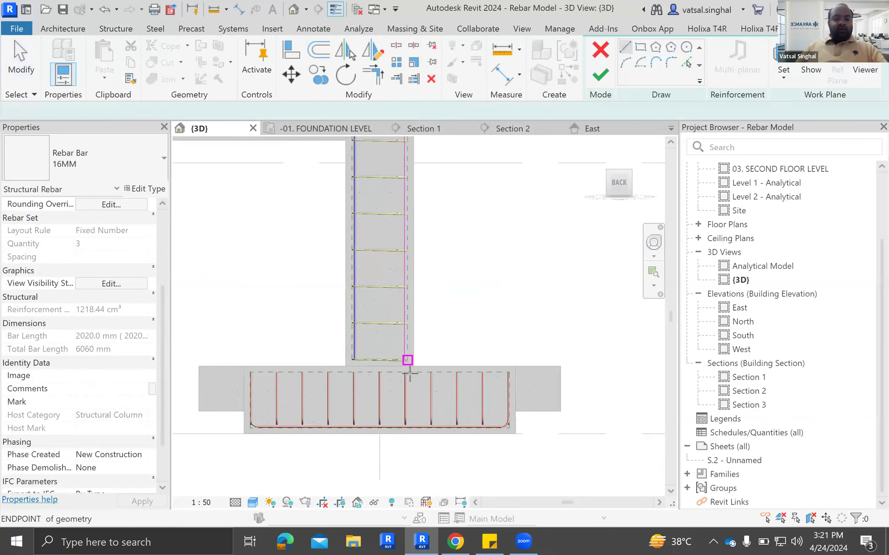
pyautogui.press('Escape')
pyautogui.click(404, 360)
pyautogui.moveTo(405, 362)
pyautogui.mouseDown(button='middle')
pyautogui.moveTo(383, 234)
pyautogui.moveTo(358, 215)
pyautogui.mouseUp(button='middle')
pyautogui.moveTo(358, 212)
pyautogui.mouseDown()
pyautogui.moveTo(358, 279)
pyautogui.moveTo(370, 285)
pyautogui.mouseUp()
pyautogui.scroll(6, 357, 273)
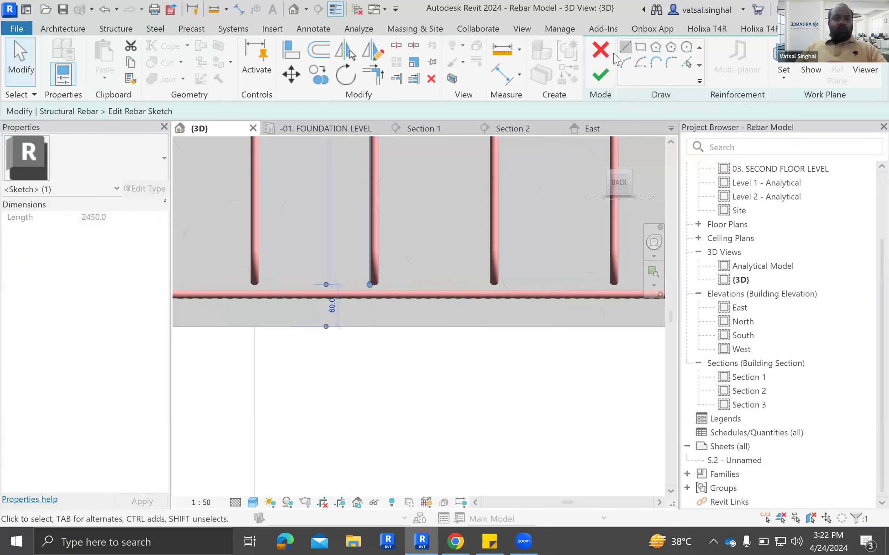
# Step: Sketch a horizontal leg about 360 mm long from the lower end of the 16MM column bar, inside the footing
pyautogui.click(624, 46)
pyautogui.click(371, 286)
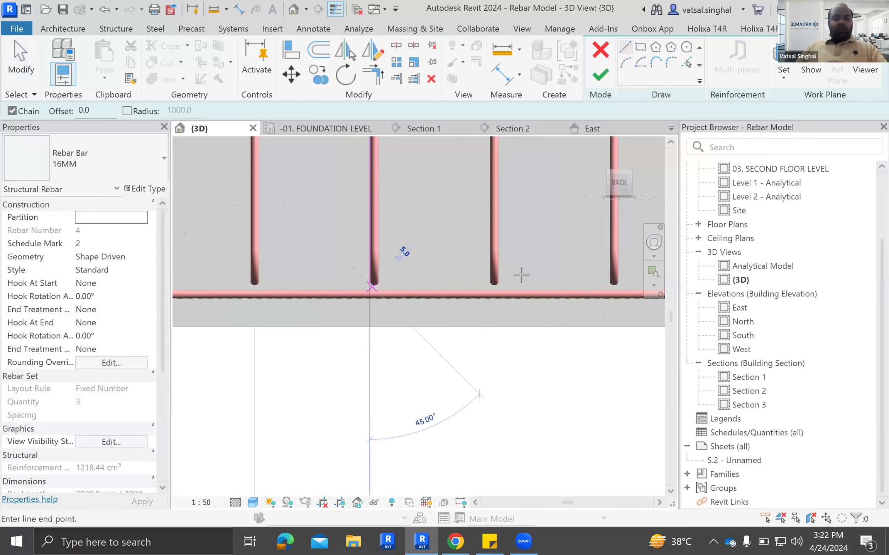
pyautogui.scroll(-2, 540, 276)
pyautogui.scroll(-1, 561, 277)
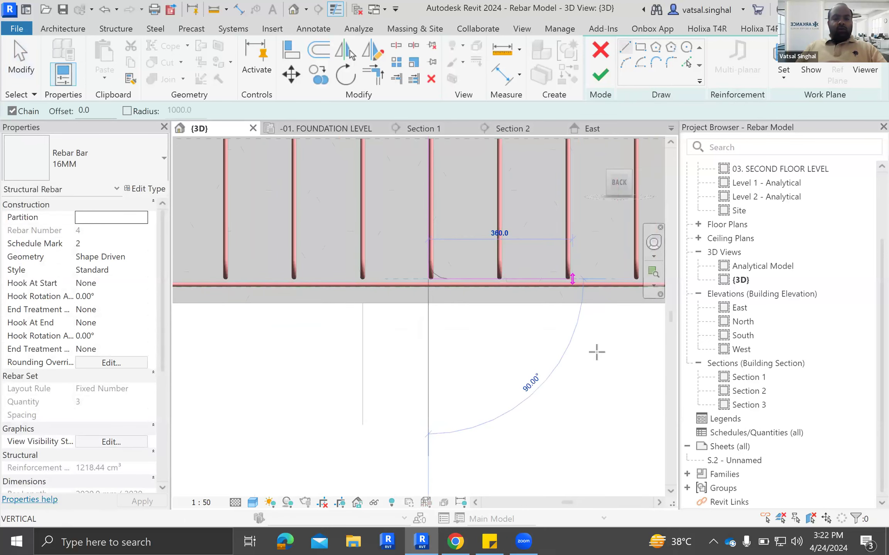
pyautogui.click(584, 340)
pyautogui.press('Escape')
pyautogui.press('Escape')
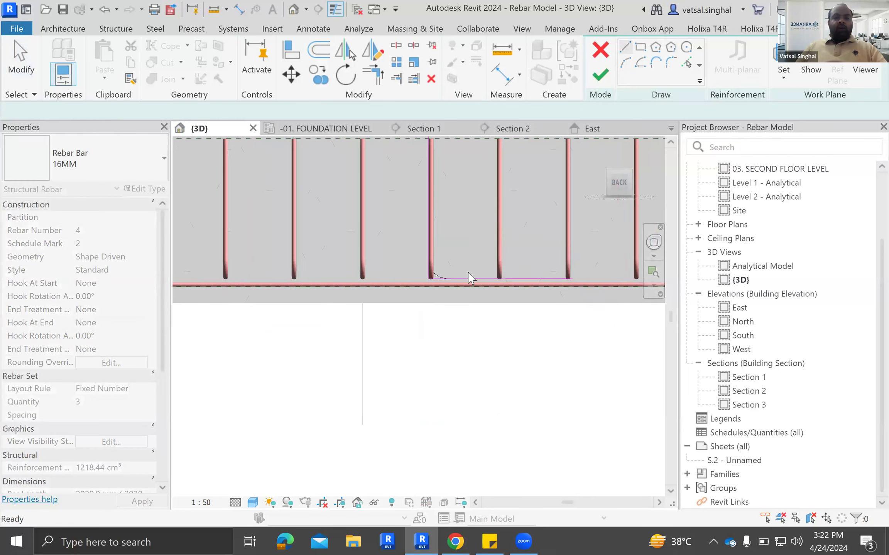
# Step: Add an inward crank of about 80 mm at 150° and a vertical extension to the bar's upper end, and finish the rebar sketch
pyautogui.scroll(-3, 468, 272)
pyautogui.moveTo(468, 272); pyautogui.dragTo(455, 543, button='middle')
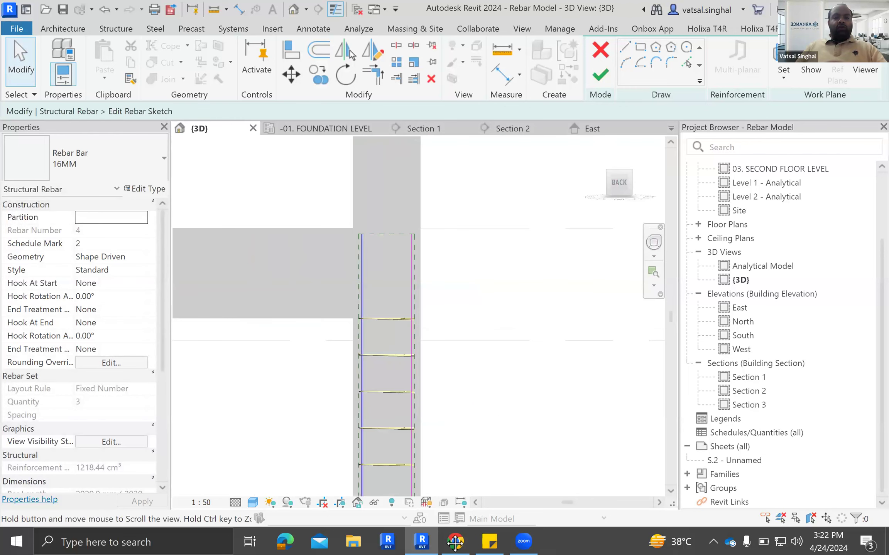
pyautogui.scroll(3, 382, 327)
pyautogui.click(378, 322)
pyautogui.moveTo(378, 271); pyautogui.dragTo(377, 272)
pyautogui.click(625, 48)
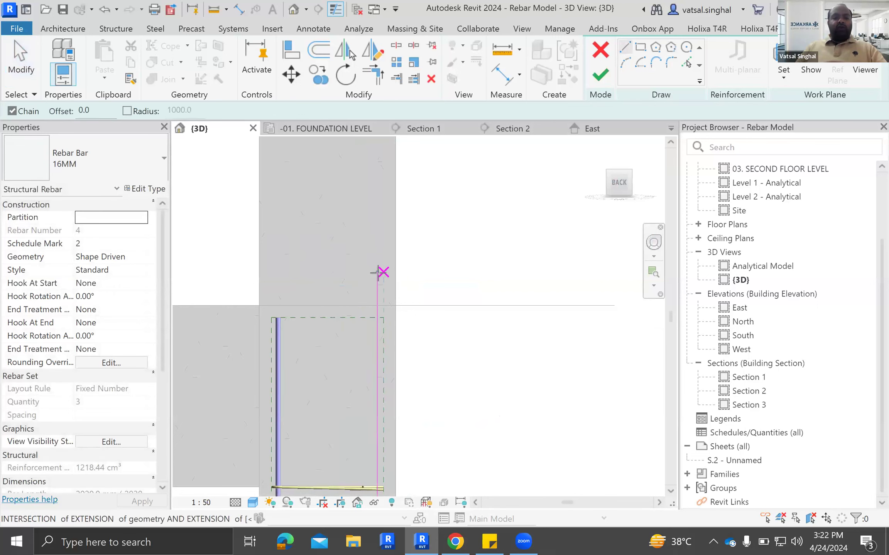
pyautogui.scroll(1, 378, 273)
pyautogui.click(361, 247)
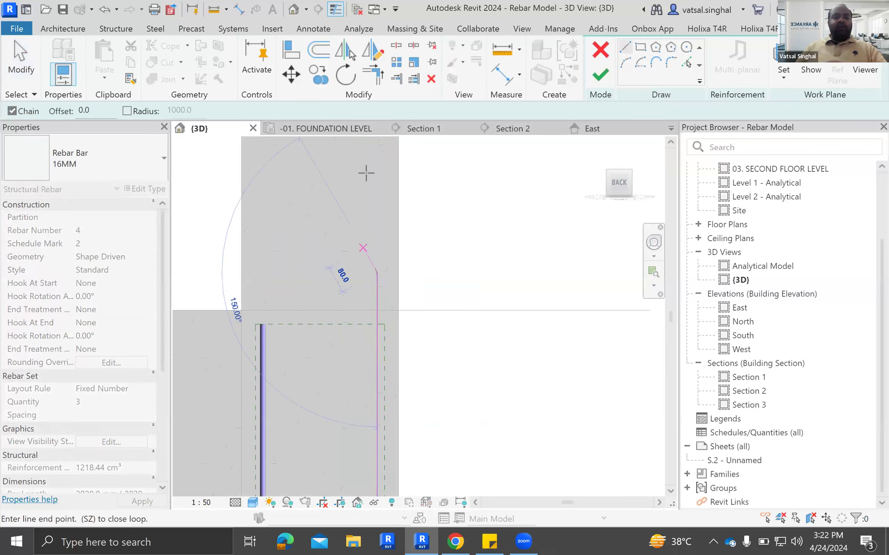
pyautogui.scroll(-2, 384, 328)
pyautogui.scroll(-1, 377, 278)
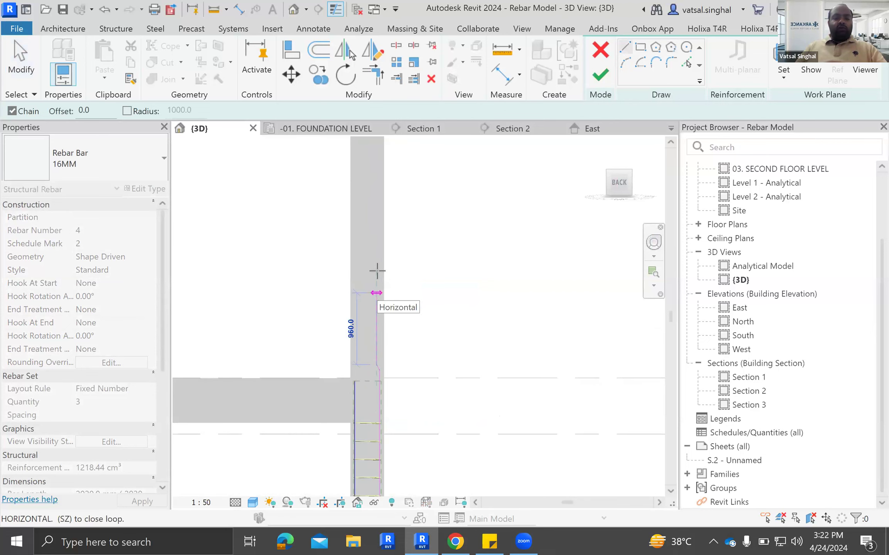
pyautogui.click(603, 75)
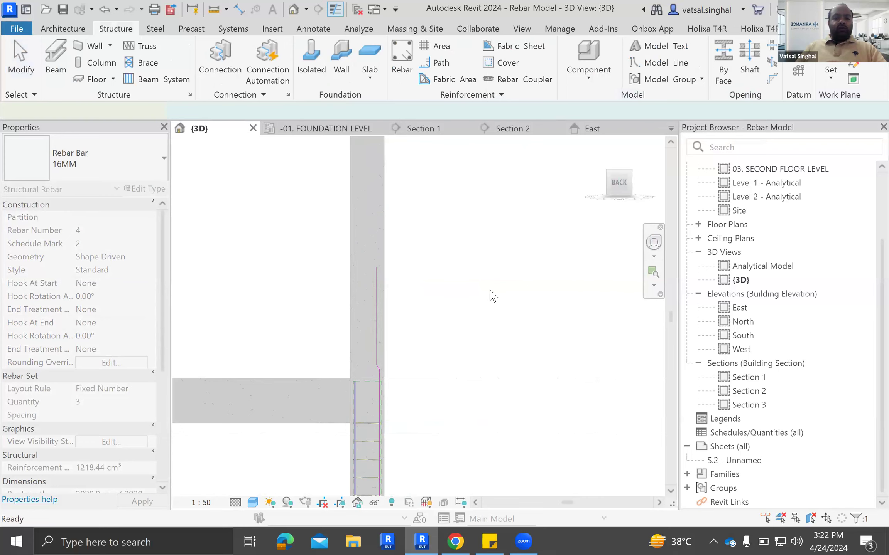
# Step: Delete the straight three-bar 16MM set on the column's opposite side in the {3D} view
pyautogui.scroll(-4, 433, 189)
pyautogui.click(448, 270)
pyautogui.keyDown('shift'); pyautogui.moveTo(445, 277); pyautogui.dragTo(414, 300, button='middle'); pyautogui.keyUp('shift')
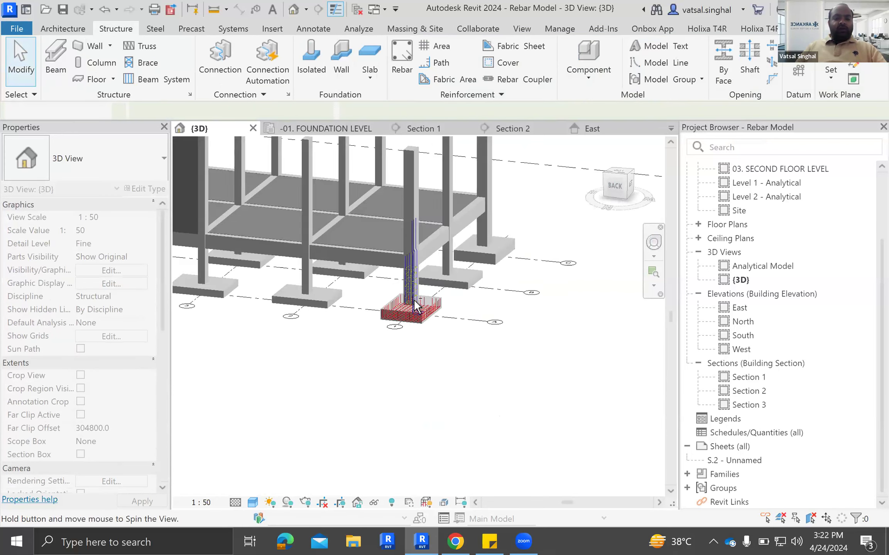
pyautogui.scroll(10, 420, 232)
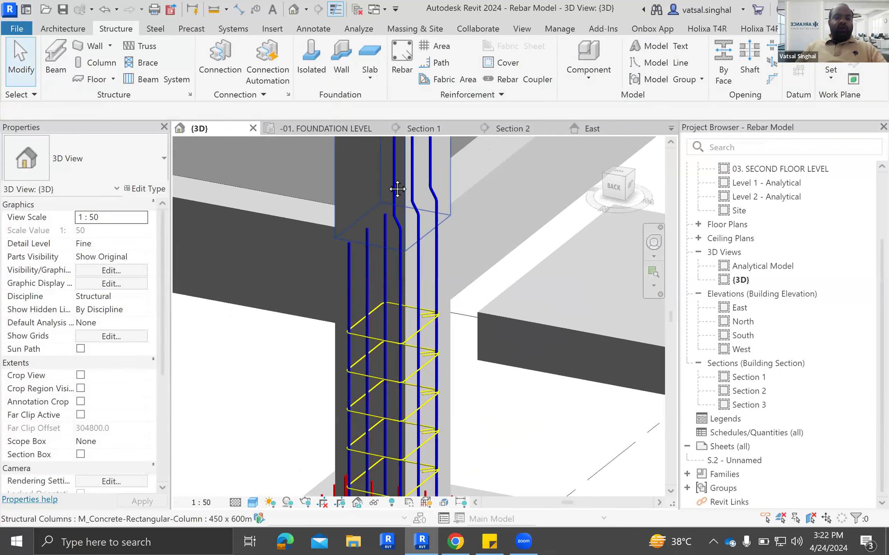
pyautogui.scroll(-4, 388, 352)
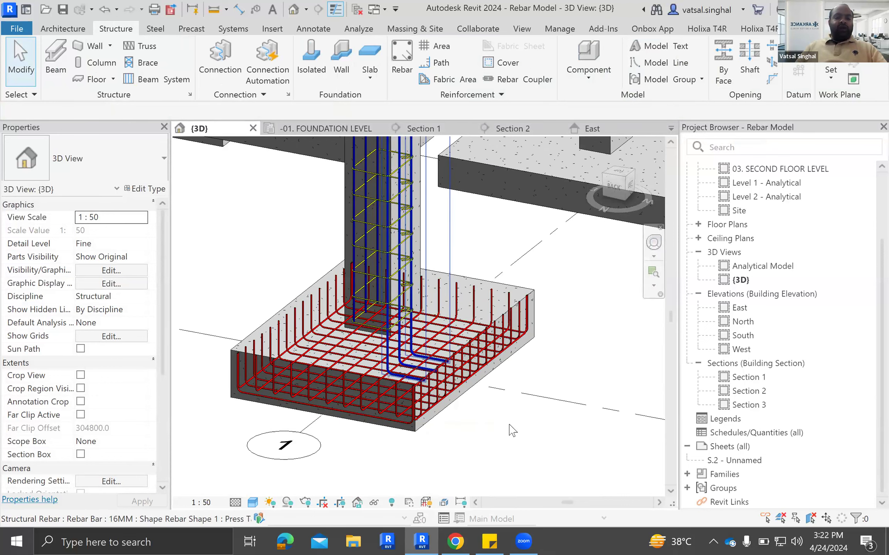
pyautogui.scroll(5, 398, 360)
pyautogui.scroll(-5, 378, 197)
pyautogui.keyDown('shift'); pyautogui.moveTo(378, 196); pyautogui.dragTo(391, 171, button='middle'); pyautogui.keyUp('shift')
pyautogui.click(395, 166)
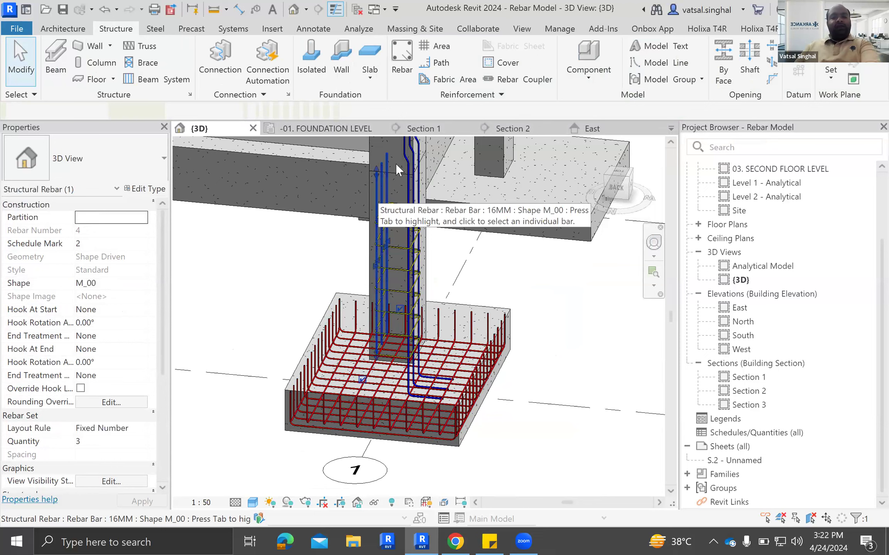
pyautogui.press('Delete')
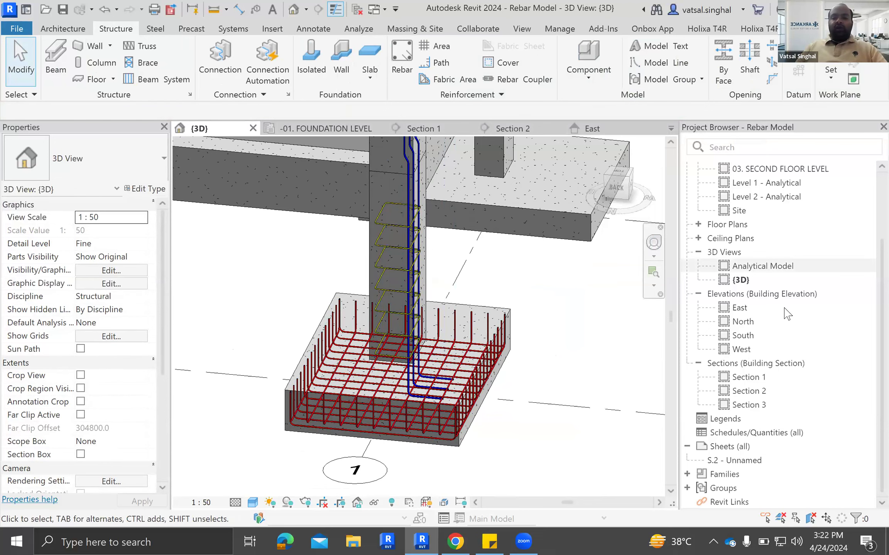
# Step: Mirror the bent three-bar 16MM set about the column's centreline on grid 1 in the 00. NGL plan
pyautogui.scroll(2, 765, 212)
pyautogui.doubleClick(748, 209)
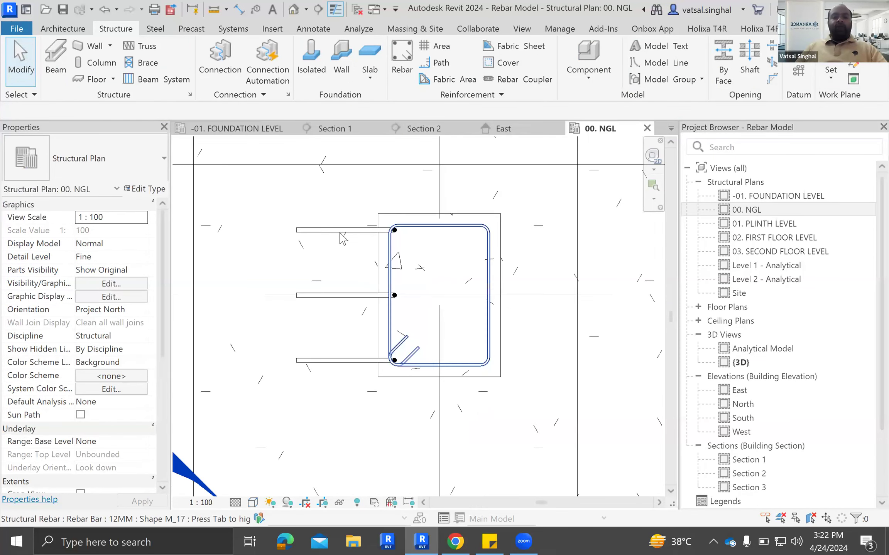
pyautogui.scroll(1, 410, 241)
pyautogui.click(357, 227)
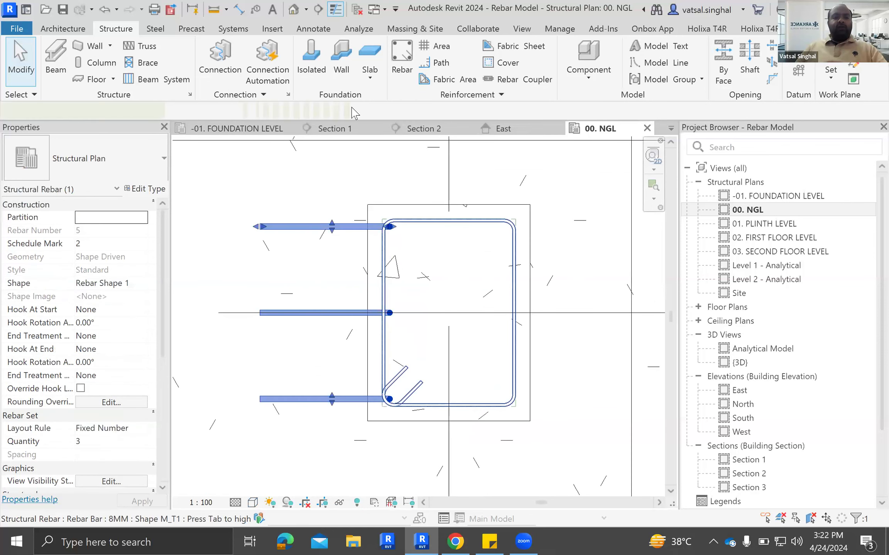
pyautogui.click(273, 73)
pyautogui.click(322, 120)
pyautogui.press('Escape')
pyautogui.press('Escape')
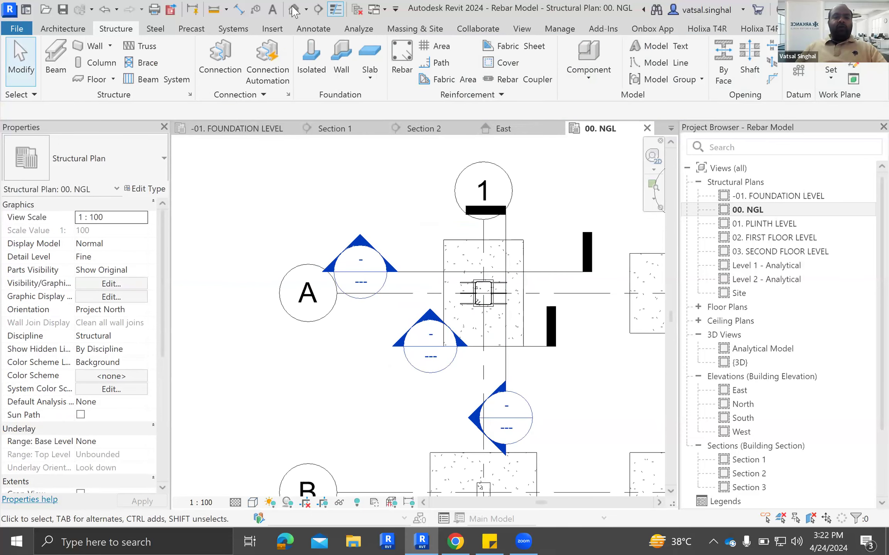
# Step: Examine the mirrored column bars, the reinforced footing and the adjoining plinth beam in the {3D} view
pyautogui.click(293, 8)
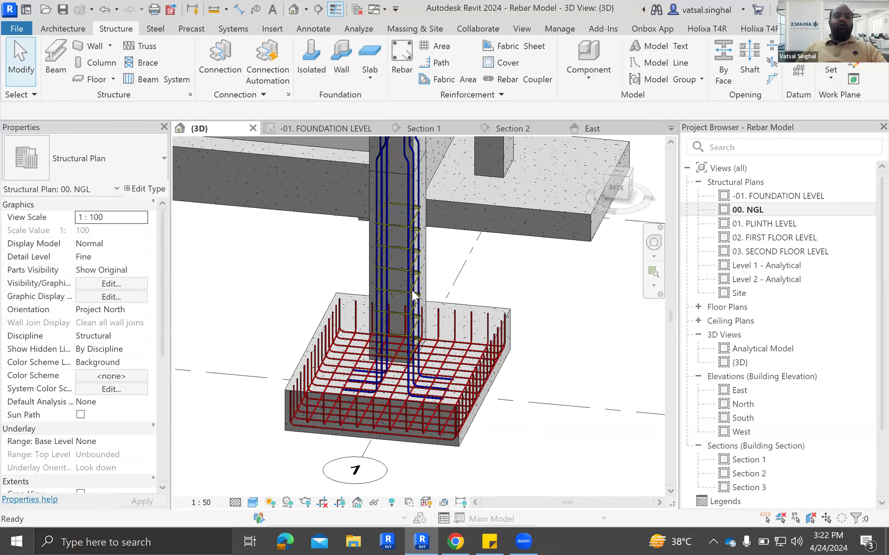
pyautogui.scroll(-3, 383, 276)
pyautogui.moveTo(382, 286); pyautogui.dragTo(348, 438, button='middle')
pyautogui.scroll(-2, 380, 218)
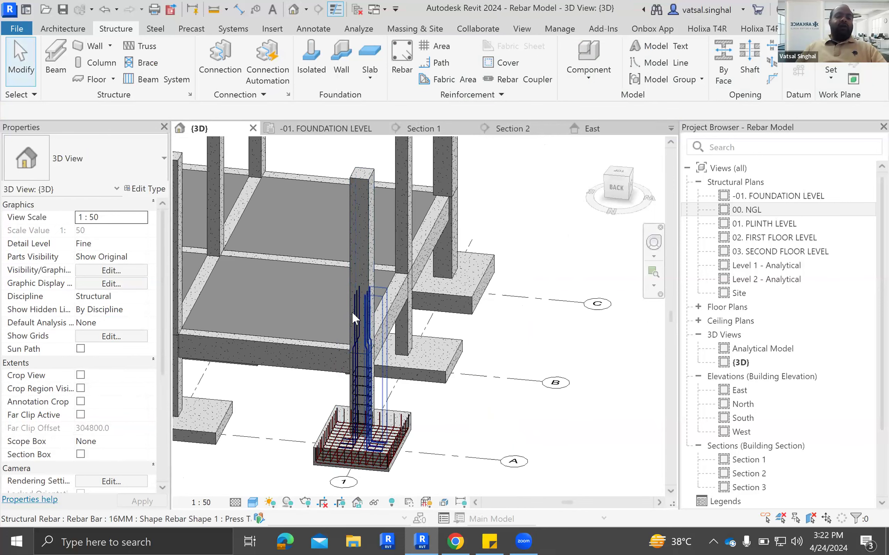
pyautogui.scroll(3, 352, 312)
pyautogui.scroll(-1, 360, 193)
pyautogui.scroll(-1, 364, 243)
pyautogui.moveTo(363, 242); pyautogui.dragTo(354, 332, button='middle')
pyautogui.scroll(-1, 435, 265)
pyautogui.moveTo(435, 265); pyautogui.dragTo(437, 122, button='middle')
pyautogui.scroll(-1, 421, 272)
pyautogui.keyDown('shift'); pyautogui.moveTo(382, 292); pyautogui.dragTo(431, 403, button='middle'); pyautogui.keyUp('shift')
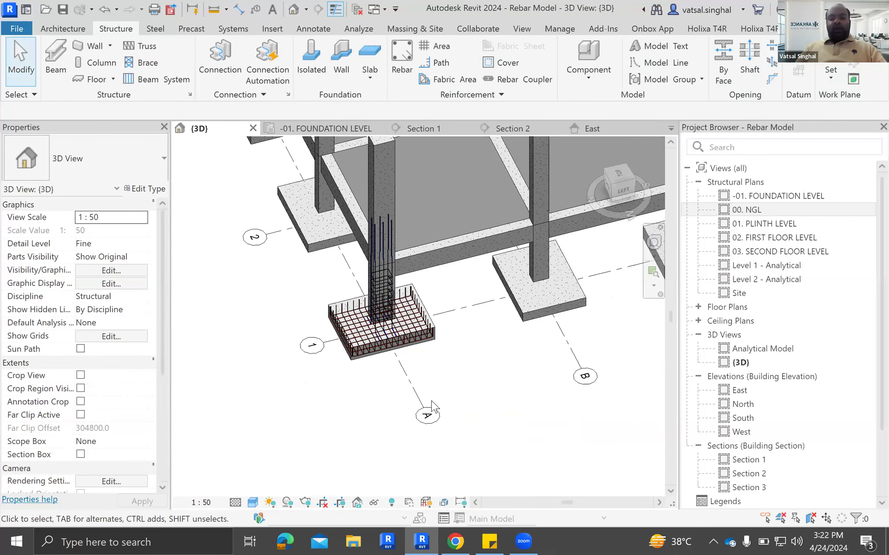
pyautogui.click(447, 245)
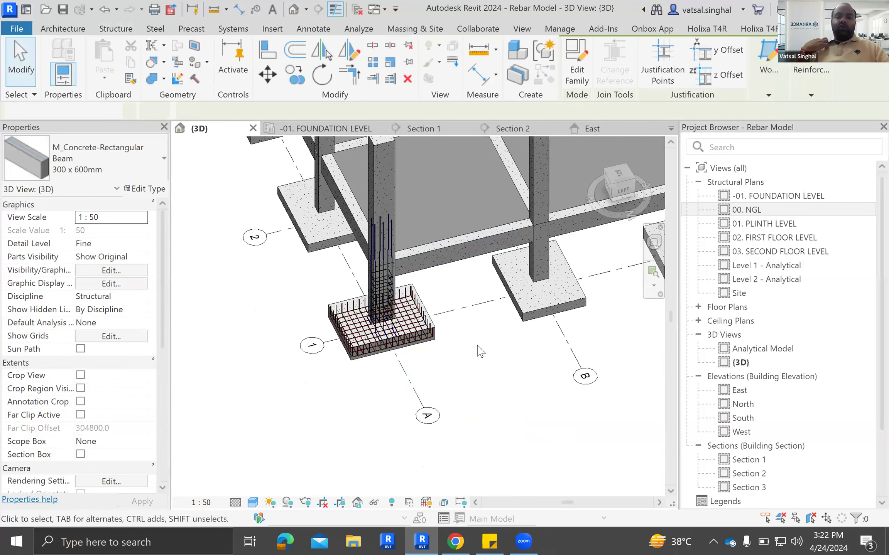
pyautogui.press('Escape')
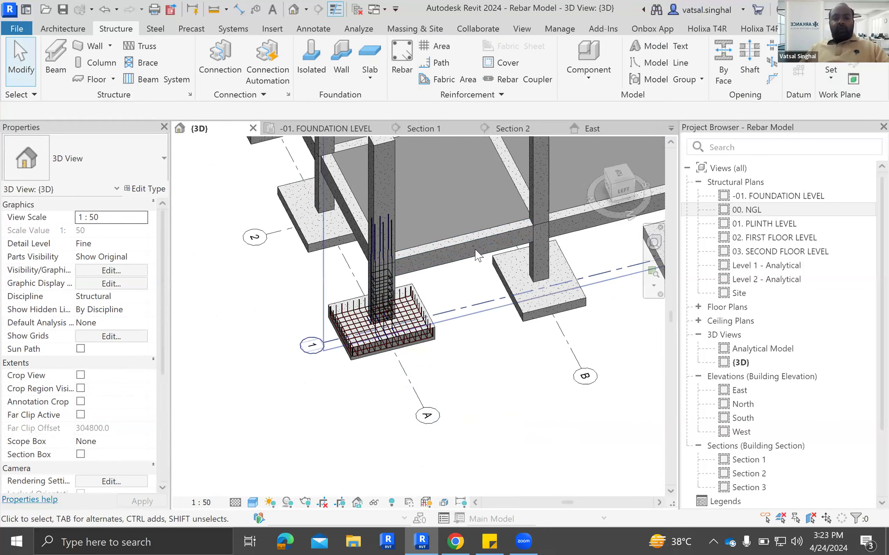
# Step: Open Section 3 and set its view scale to 1 : 25
pyautogui.scroll(-2, 754, 391)
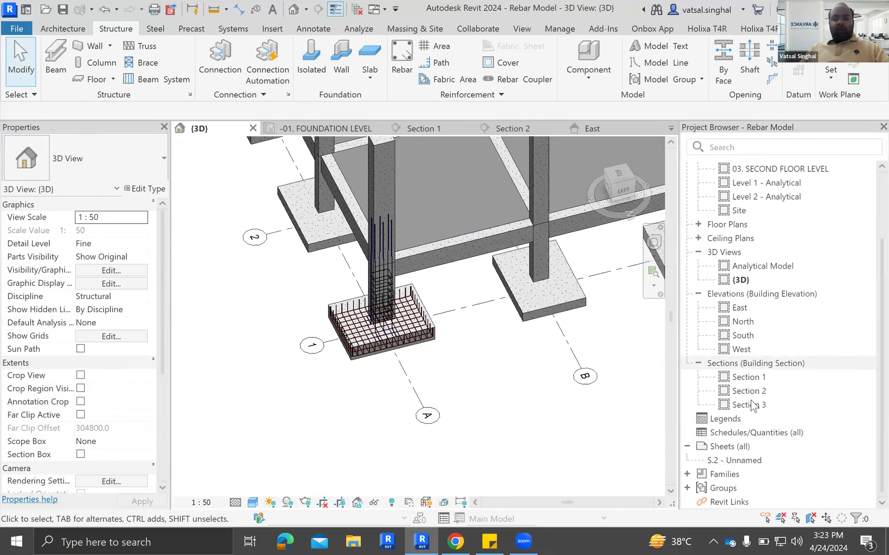
pyautogui.click(753, 405)
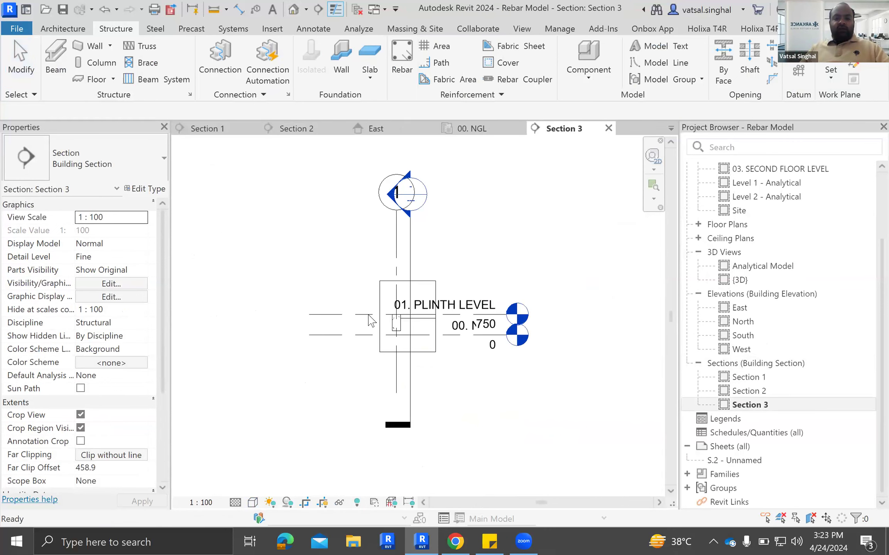
pyautogui.scroll(4, 456, 340)
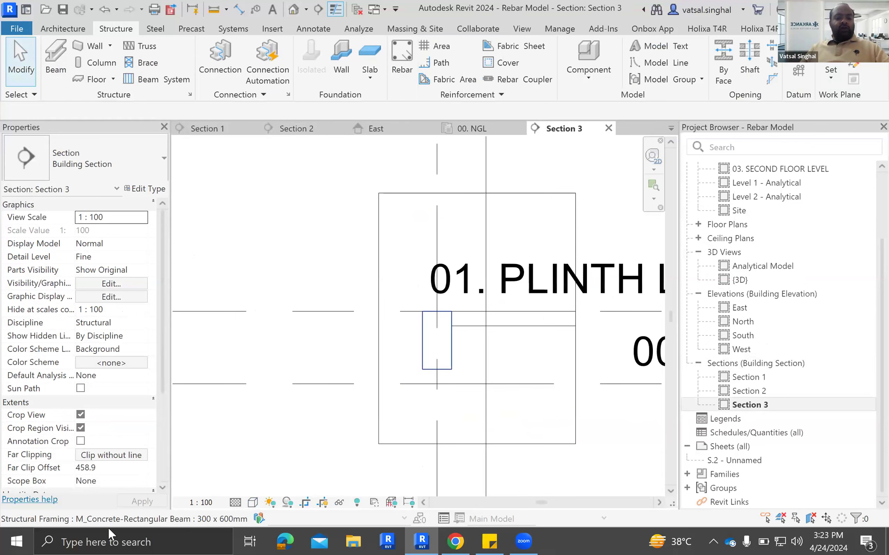
pyautogui.scroll(2, 439, 327)
pyautogui.click(440, 327)
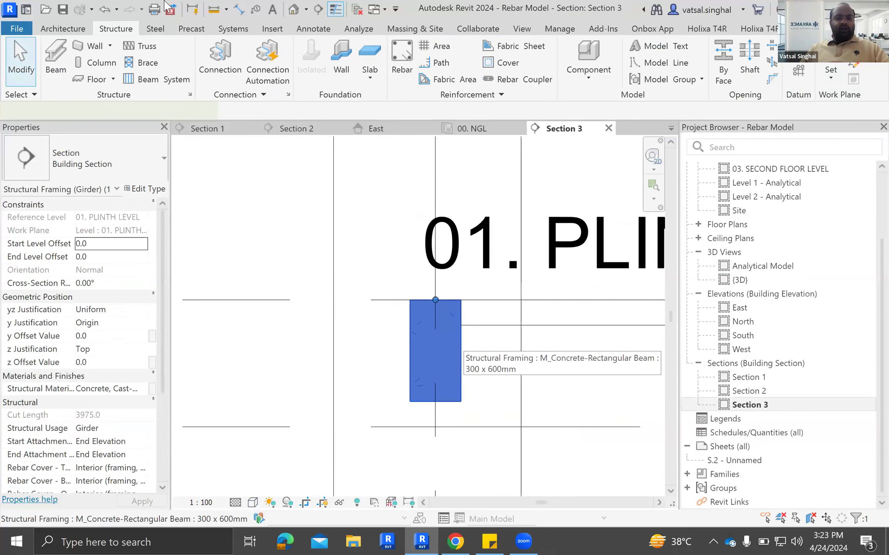
pyautogui.press('Escape')
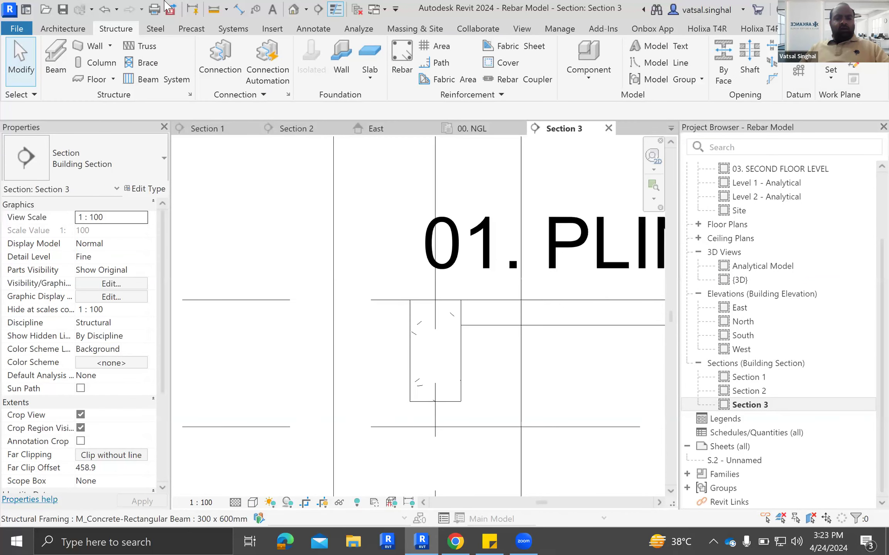
pyautogui.click(205, 503)
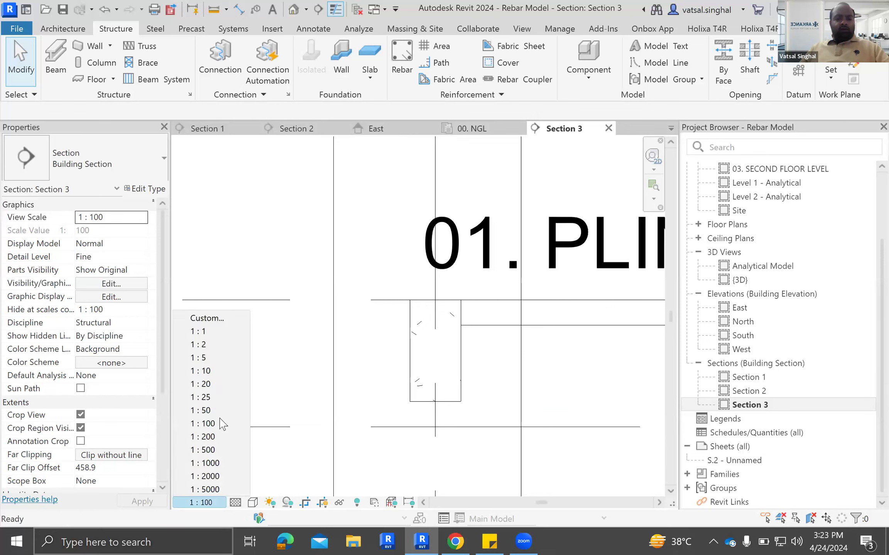
pyautogui.click(216, 397)
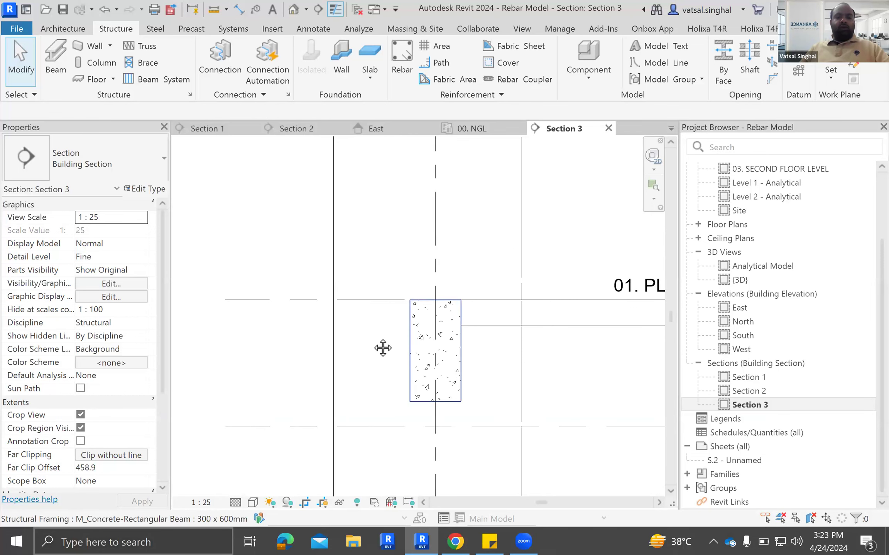
# Step: Place an 8MM stirrup of shape M_T1 in the cut 300 x 600mm plinth beam in Section 3
pyautogui.moveTo(382, 347); pyautogui.dragTo(371, 343, button='middle')
pyautogui.click(366, 343)
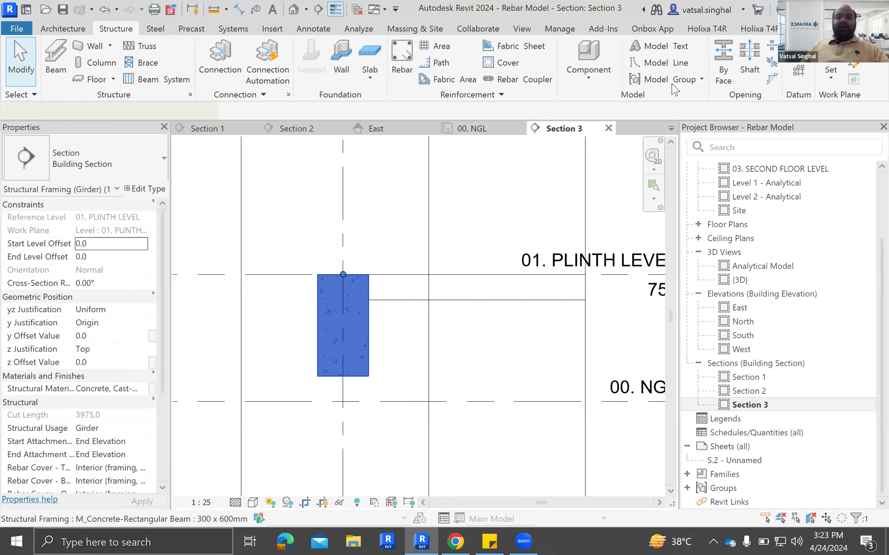
pyautogui.moveTo(810, 67)
pyautogui.click(794, 143)
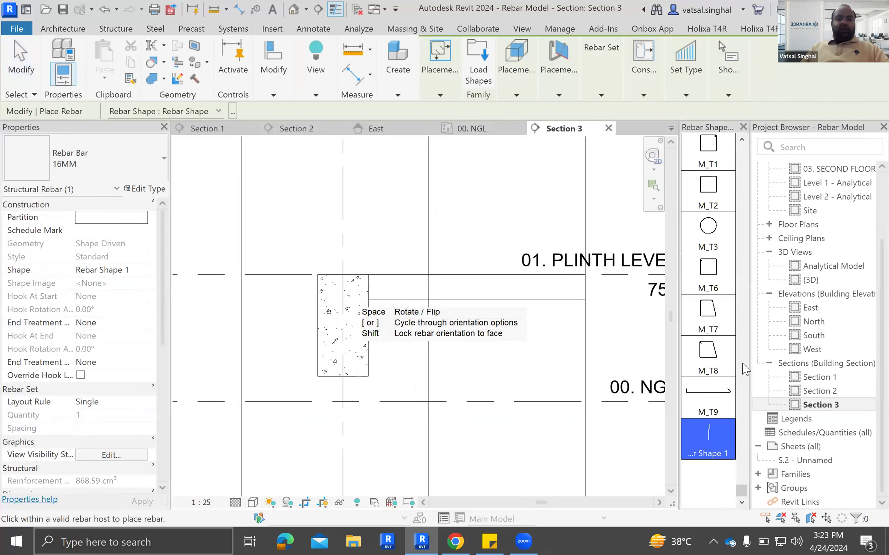
pyautogui.scroll(2, 710, 250)
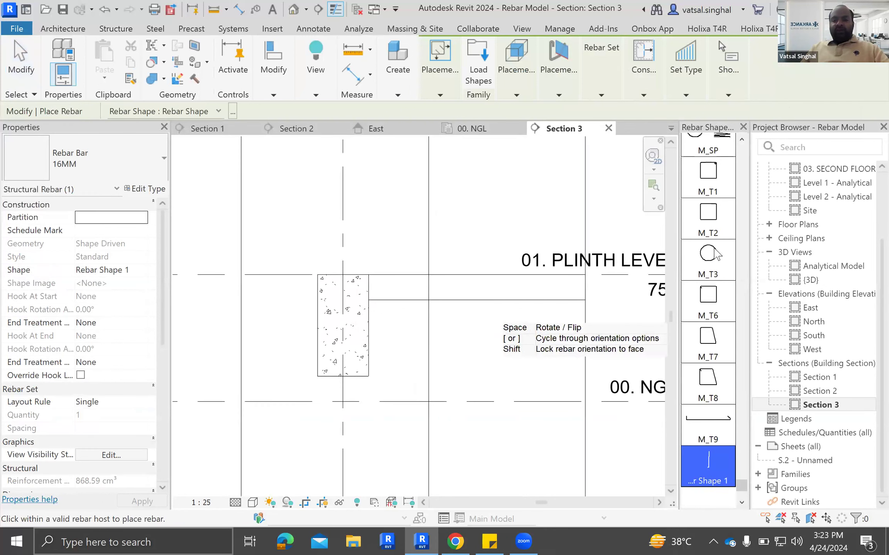
pyautogui.click(708, 199)
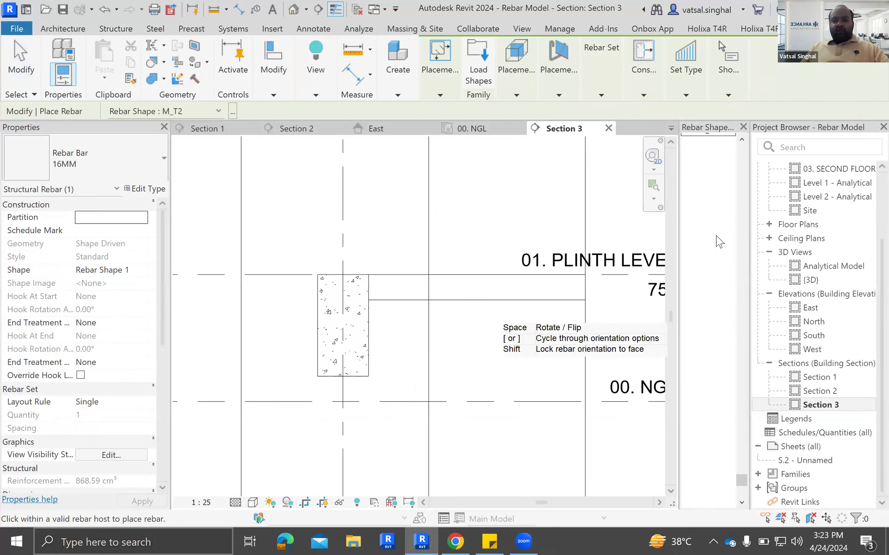
pyautogui.click(81, 154)
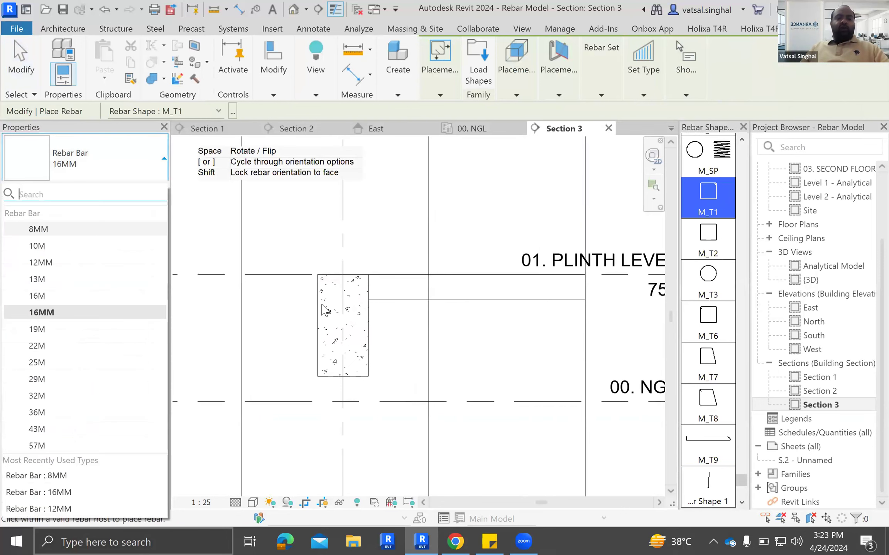
pyautogui.press('Return')
pyautogui.scroll(2, 339, 280)
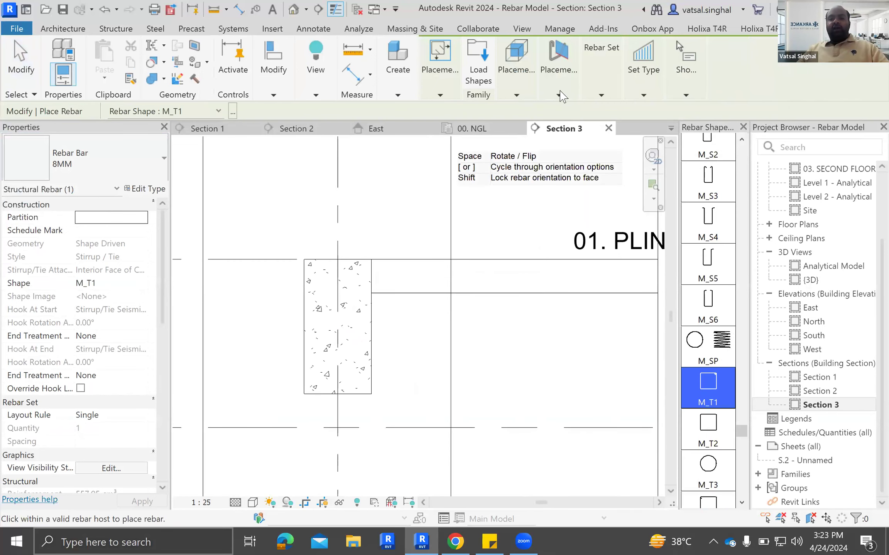
pyautogui.click(560, 94)
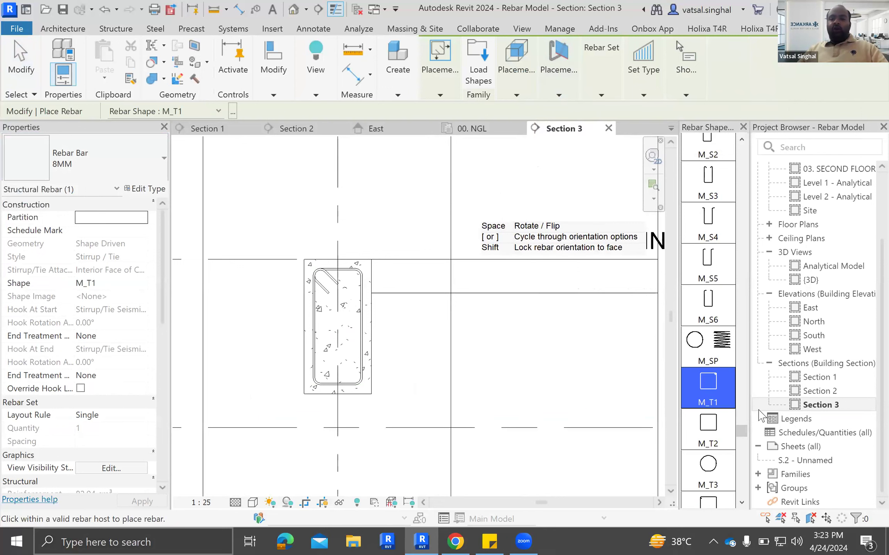
# Step: Place a straight 16MM bar of shape M_00 in the stirrup's hooked corner of the plinth beam in Section 3
pyautogui.scroll(15, 746, 434)
pyautogui.click(708, 154)
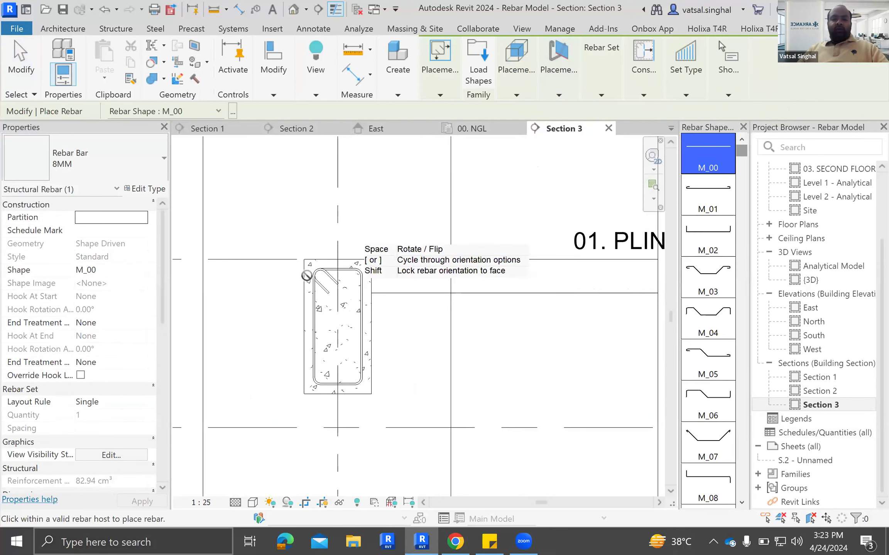
pyautogui.scroll(3, 302, 249)
pyautogui.click(104, 171)
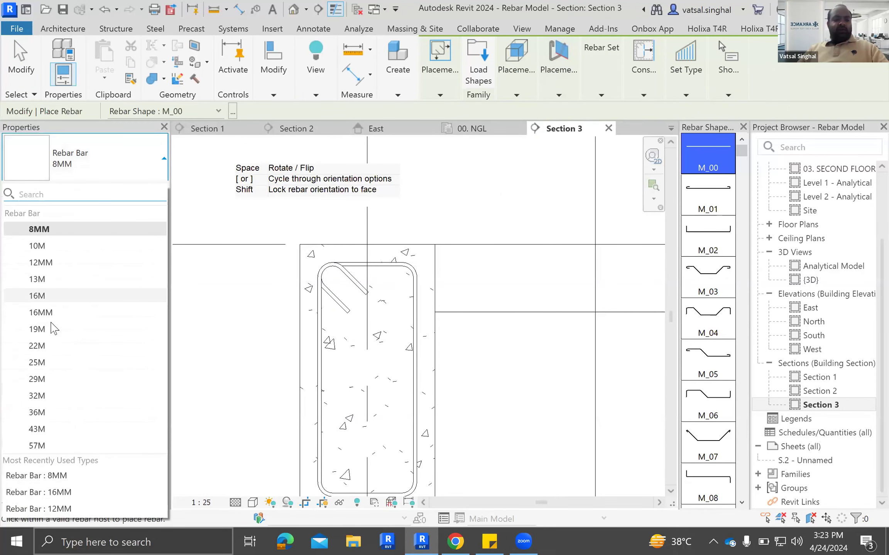
pyautogui.click(55, 315)
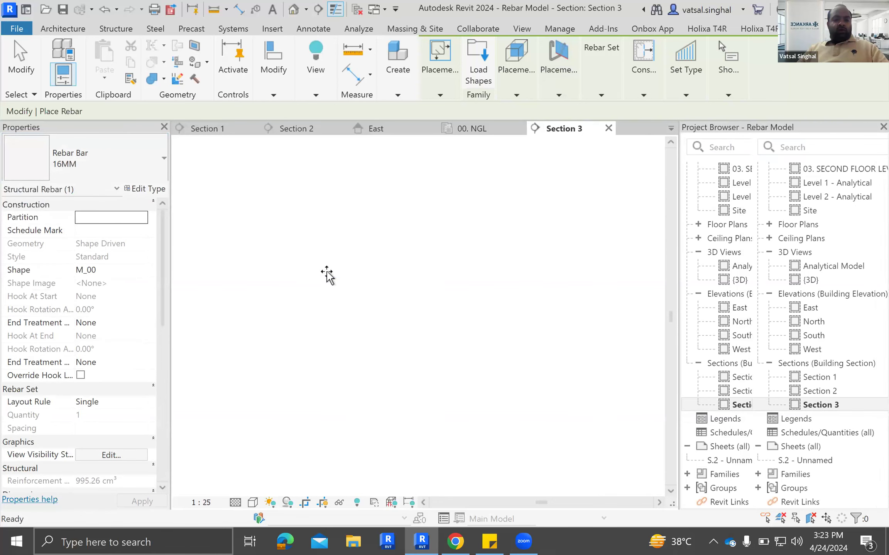
pyautogui.press('Escape')
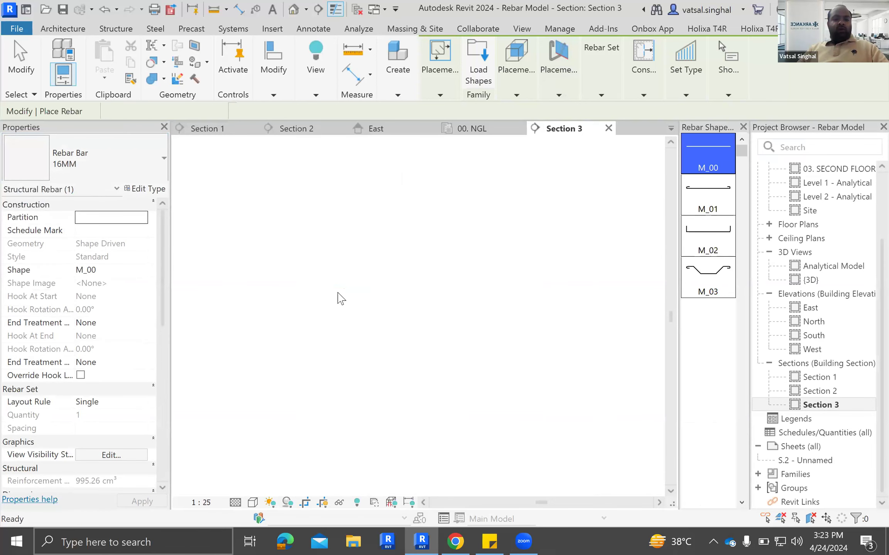
# Step: Set the straight bar's layout rule to Fixed Number to form a set of 3 down the beam's side
pyautogui.click(329, 277)
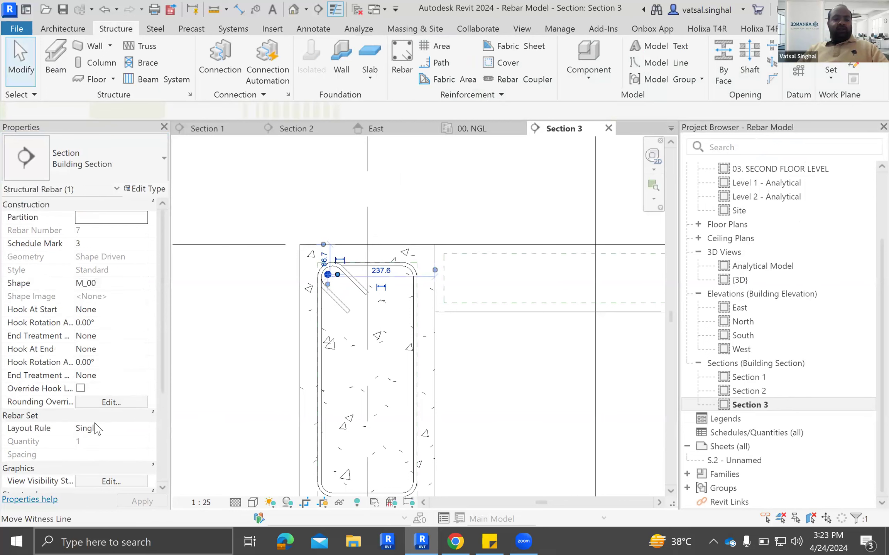
pyautogui.click(160, 431)
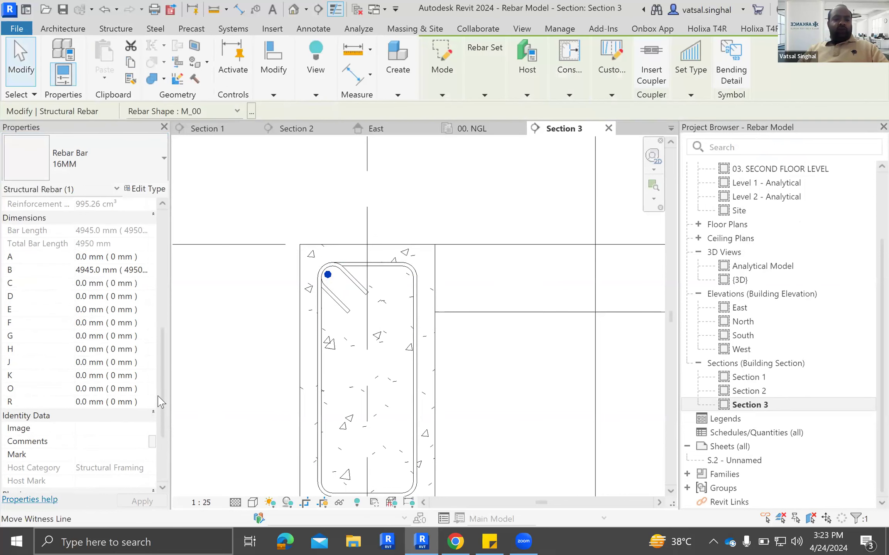
pyautogui.scroll(5, 143, 418)
pyautogui.click(141, 404)
pyautogui.click(143, 402)
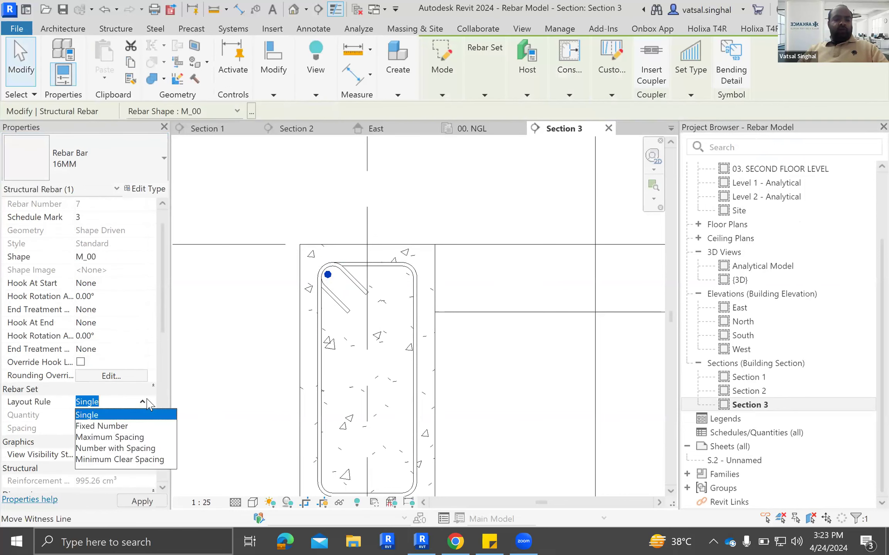
pyautogui.click(116, 426)
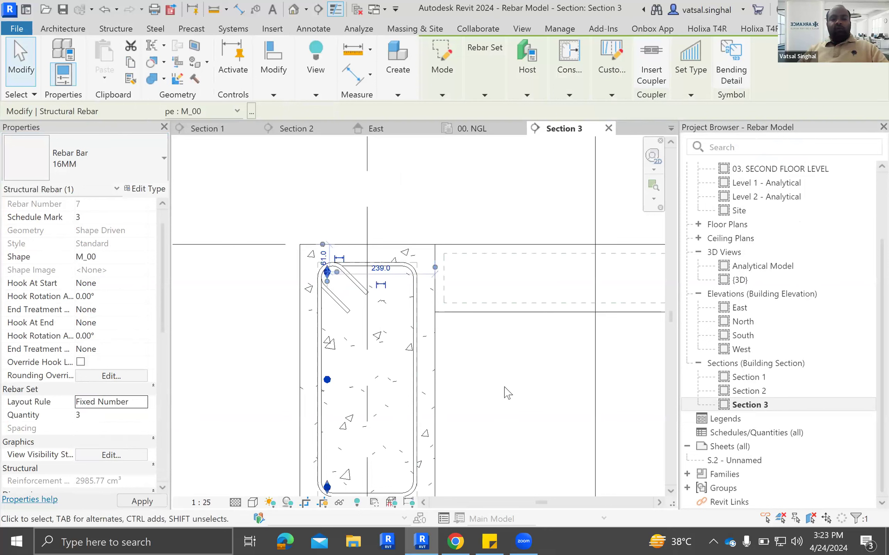
pyautogui.scroll(-1, 378, 359)
pyautogui.moveTo(358, 361); pyautogui.dragTo(288, 270, button='middle')
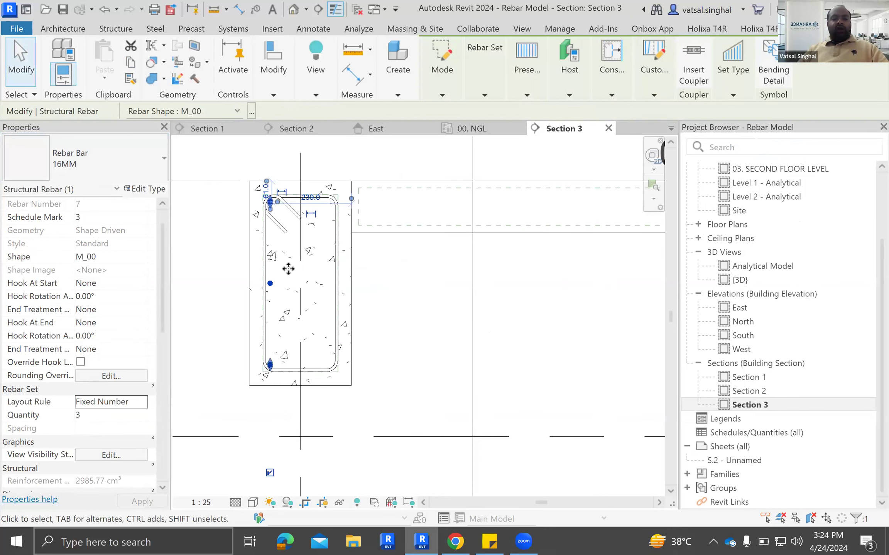
# Step: Change the three-bar set to type 12MM and mirror a copy of it about the beam's vertical centreline
pyautogui.scroll(1, 289, 271)
pyautogui.click(111, 175)
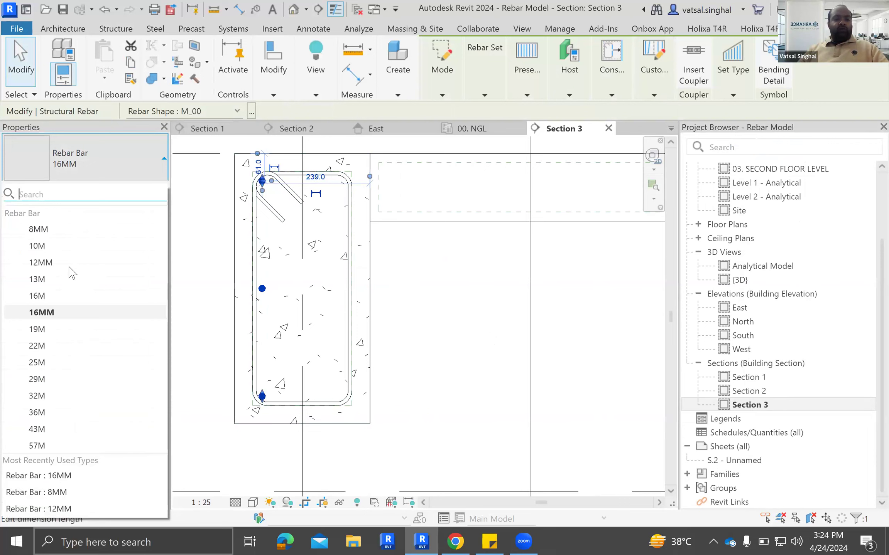
pyautogui.click(413, 285)
pyautogui.click(258, 293)
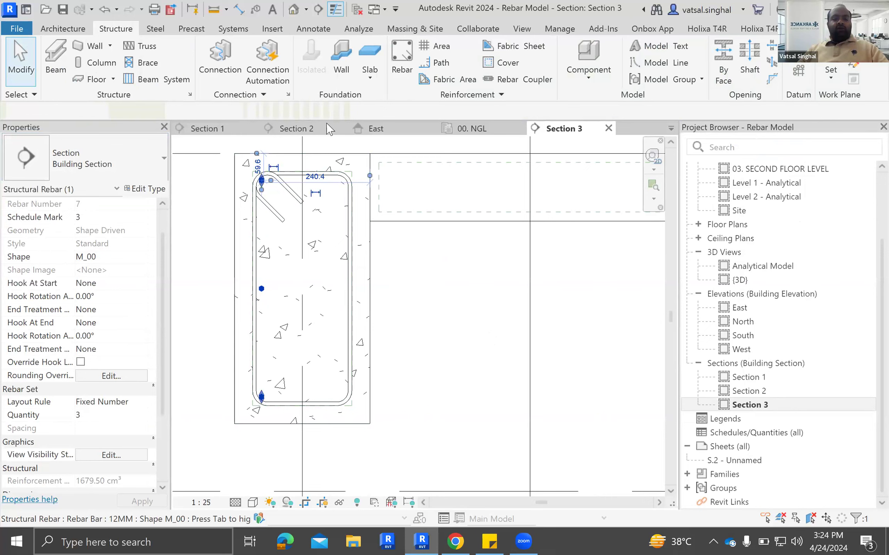
pyautogui.click(427, 313)
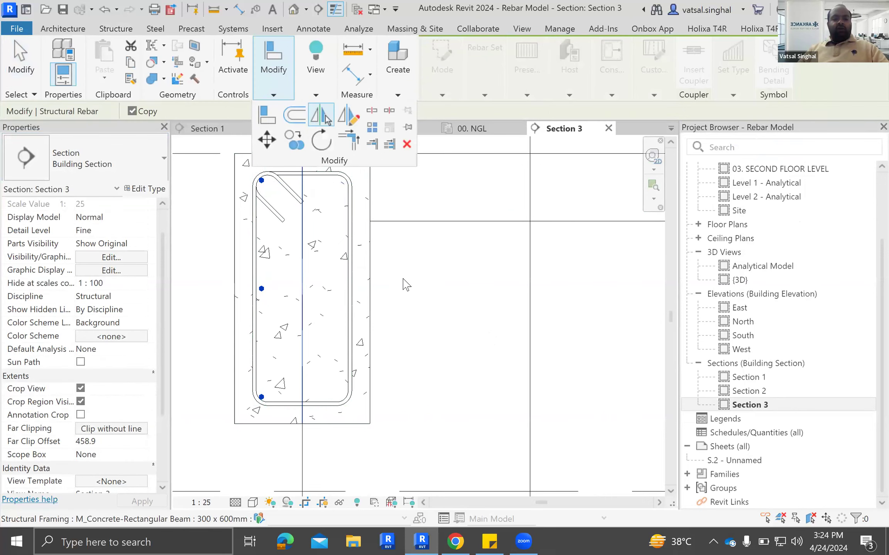
pyautogui.click(302, 390)
# Step: Make the beam's stirrup and both longitudinal bar sets view unobscured in the {3D} view through their view visibility states
pyautogui.moveTo(239, 461); pyautogui.dragTo(366, 112)
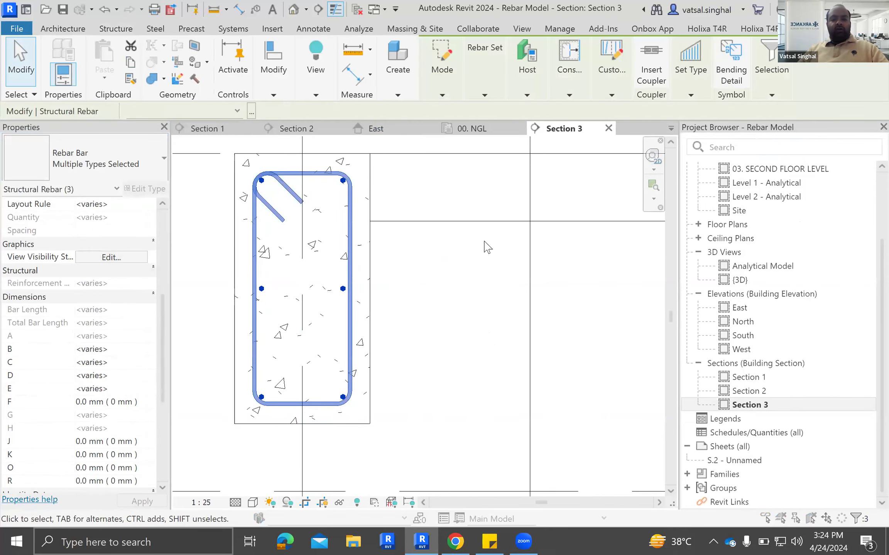
pyautogui.click(554, 240)
pyautogui.click(534, 393)
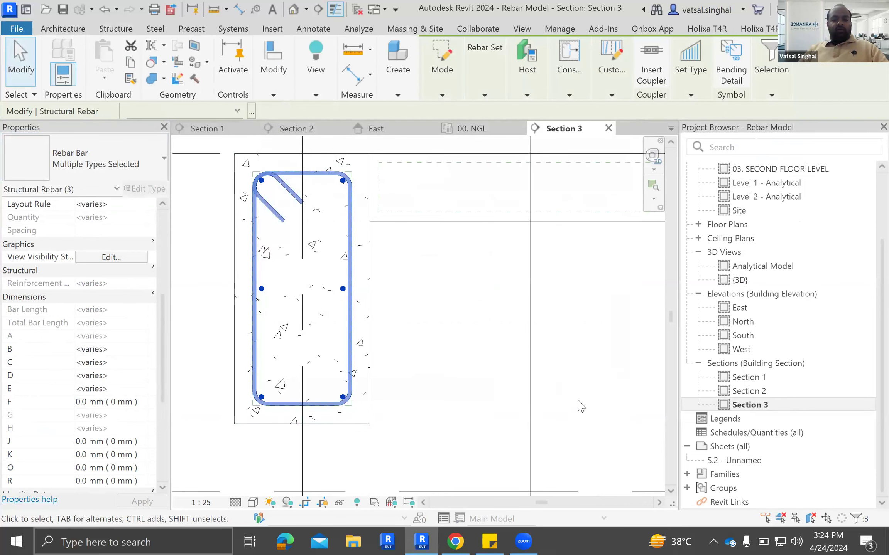
pyautogui.click(579, 407)
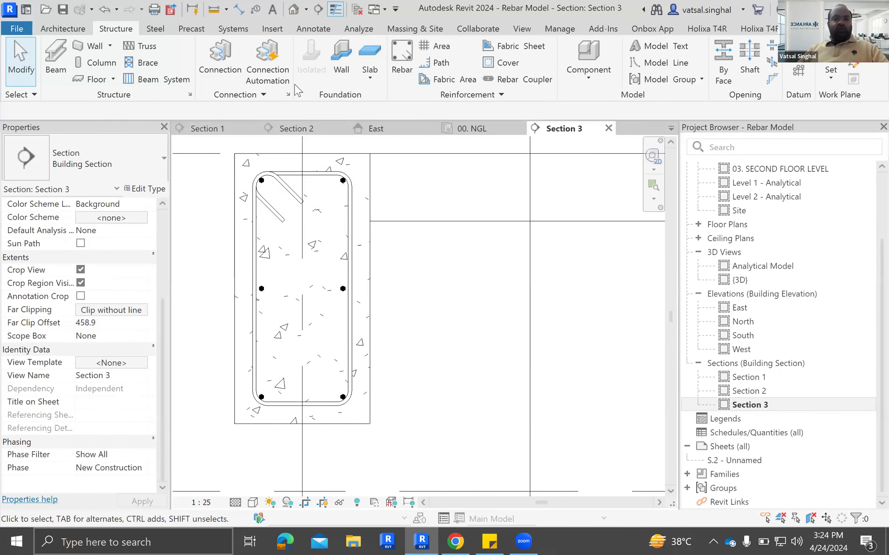
# Step: Set the 8MM beam stirrup's layout rule to Minimum Clear Spacing in the {3D} view
pyautogui.click(294, 10)
pyautogui.scroll(-1, 382, 280)
pyautogui.keyDown('shift'); pyautogui.moveTo(402, 254); pyautogui.dragTo(404, 263, button='middle'); pyautogui.keyUp('shift')
pyautogui.scroll(2, 433, 264)
pyautogui.scroll(3, 443, 251)
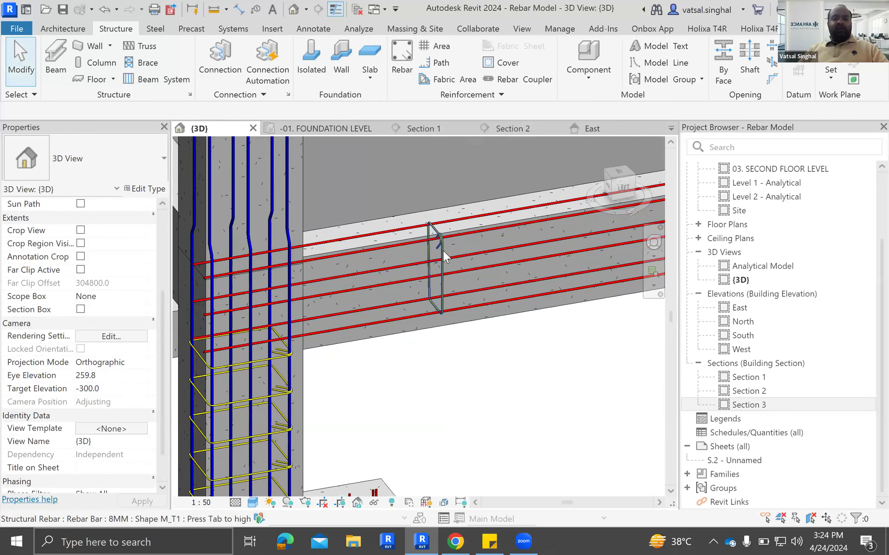
pyautogui.click(459, 296)
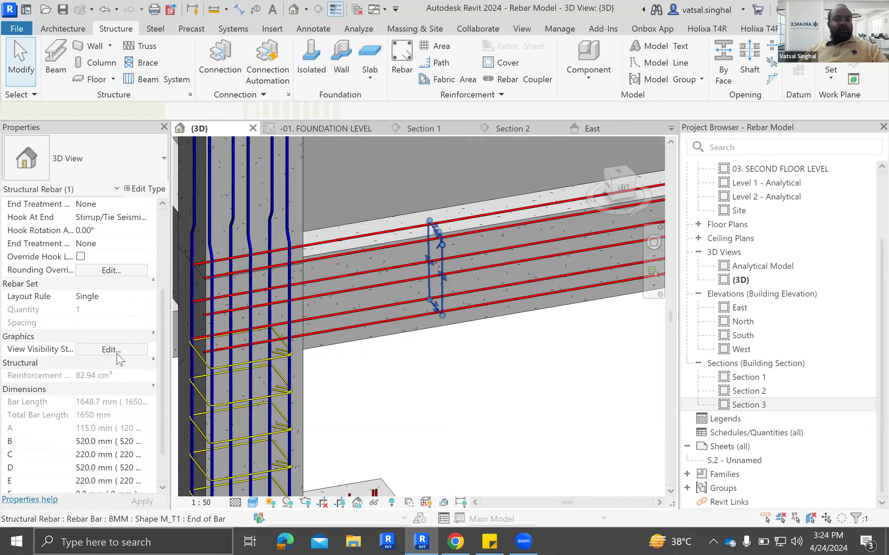
pyautogui.scroll(-6, 129, 426)
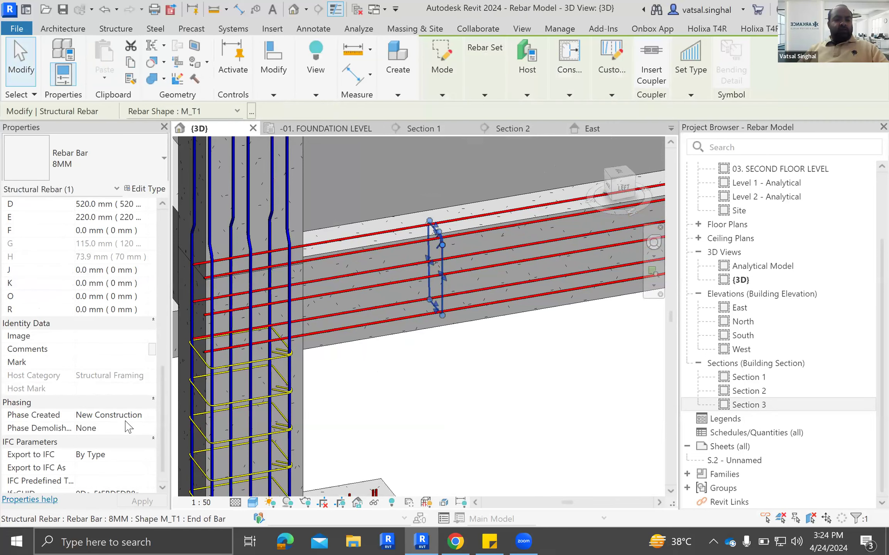
pyautogui.scroll(8, 121, 390)
pyautogui.scroll(-3, 144, 361)
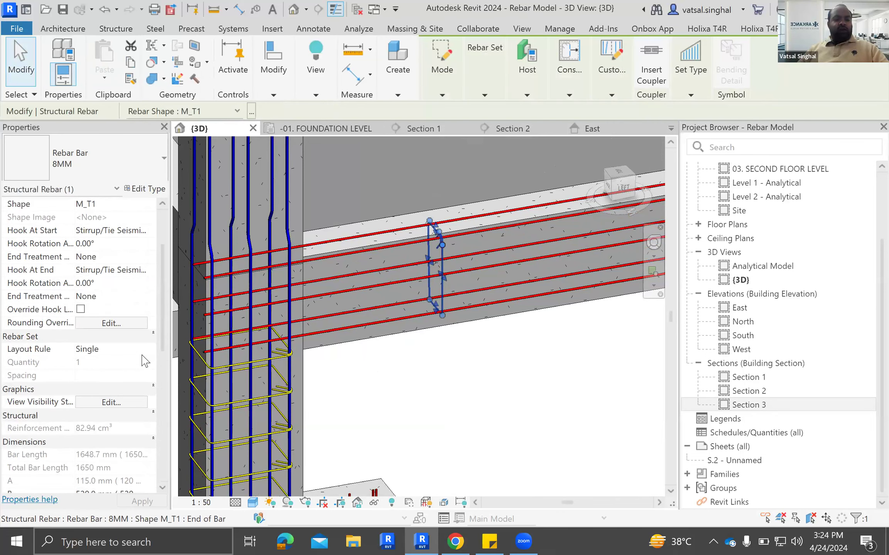
pyautogui.click(143, 353)
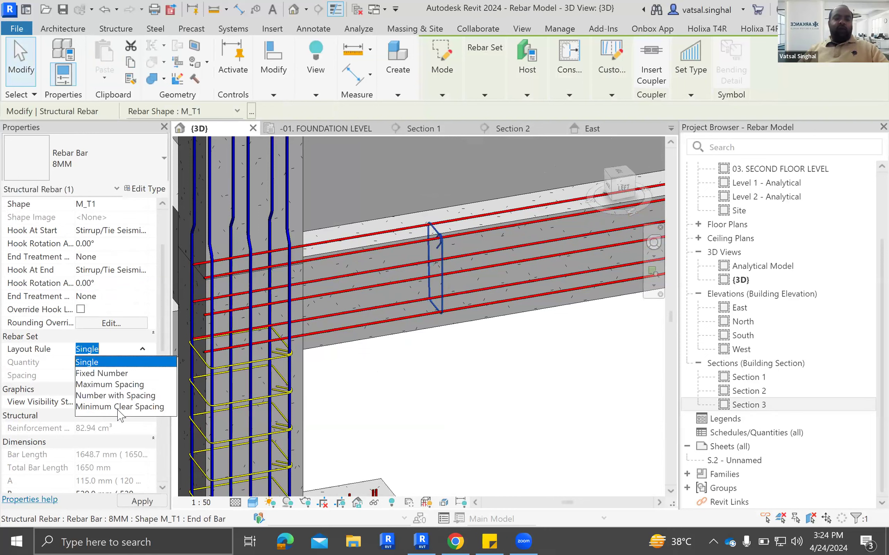
pyautogui.click(119, 408)
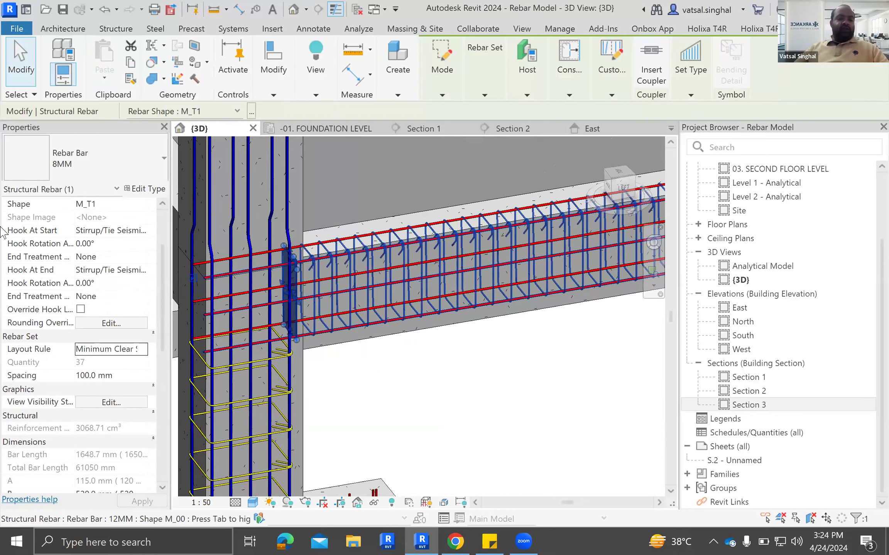
# Step: Set the spacing of the plinth beam's stirrup set to 200 mm
pyautogui.click(138, 373)
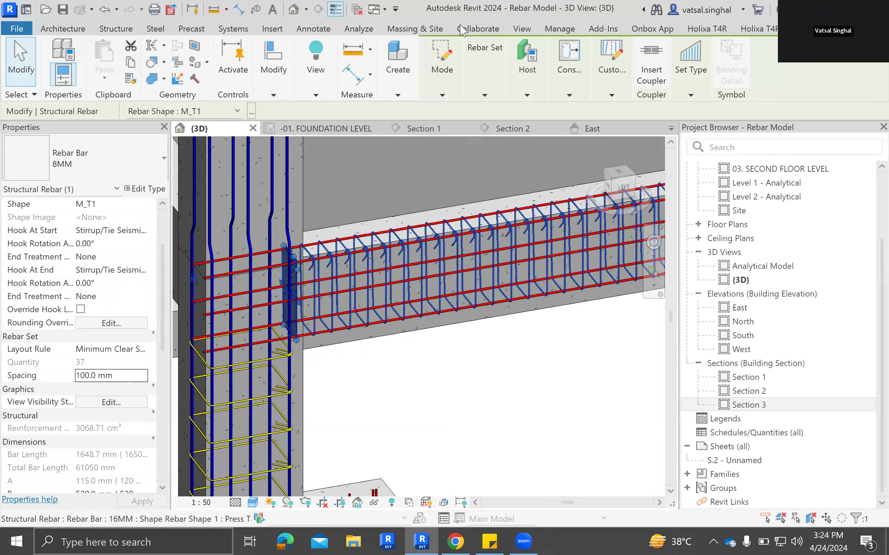
pyautogui.scroll(-3, 365, 399)
pyautogui.moveTo(347, 397); pyautogui.dragTo(293, 384, button='middle')
pyautogui.scroll(2, 289, 340)
pyautogui.moveTo(293, 336); pyautogui.dragTo(322, 315, button='middle')
pyautogui.scroll(-3, 323, 314)
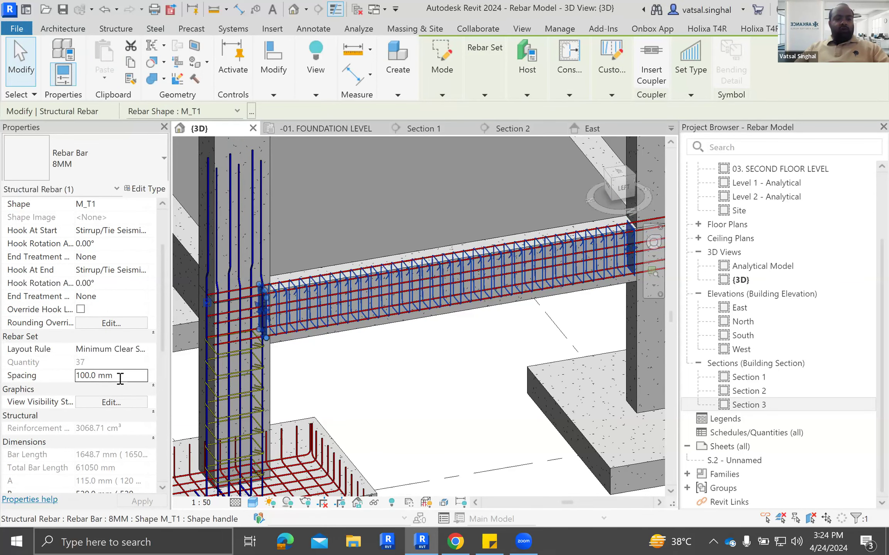
pyautogui.click(34, 368)
pyautogui.write('200')
pyautogui.press('Return')
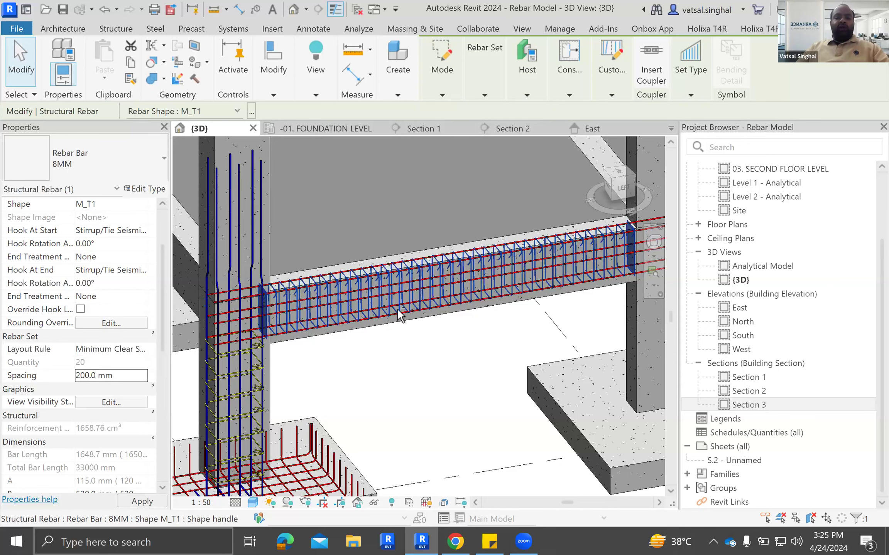
pyautogui.click(340, 356)
# Step: Shorten the plinth beam's 8MM stirrup set so it covers only the end zone beside the unreinforced column
pyautogui.scroll(-2, 332, 351)
pyautogui.keyDown('shift'); pyautogui.moveTo(340, 356); pyautogui.dragTo(421, 372, button='middle'); pyautogui.keyUp('shift')
pyautogui.scroll(1, 421, 372)
pyautogui.moveTo(522, 335); pyautogui.dragTo(522, 335, button='middle')
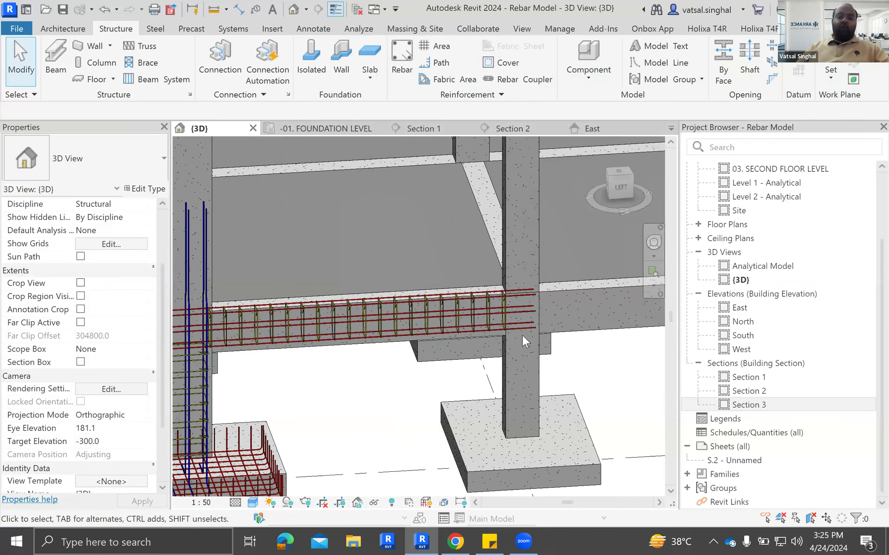
pyautogui.moveTo(411, 364); pyautogui.dragTo(412, 363, button='middle')
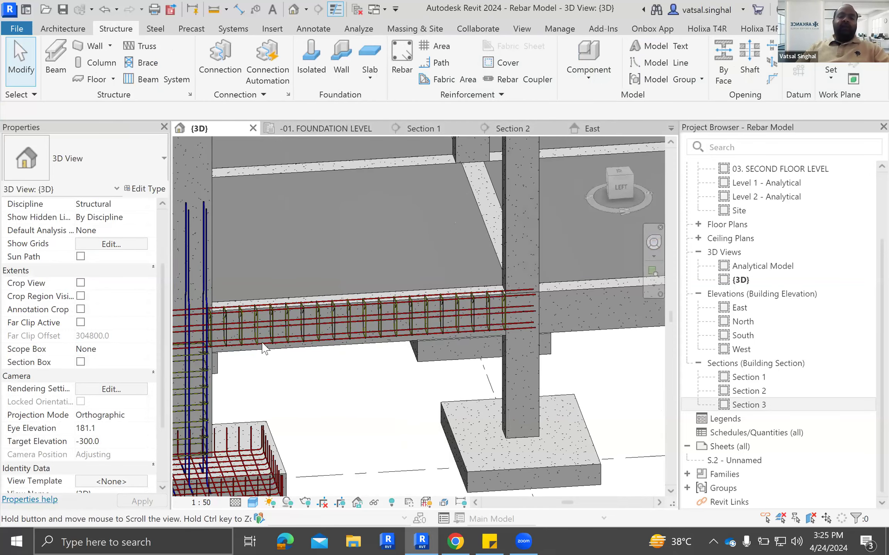
pyautogui.moveTo(334, 363); pyautogui.dragTo(341, 363, button='middle')
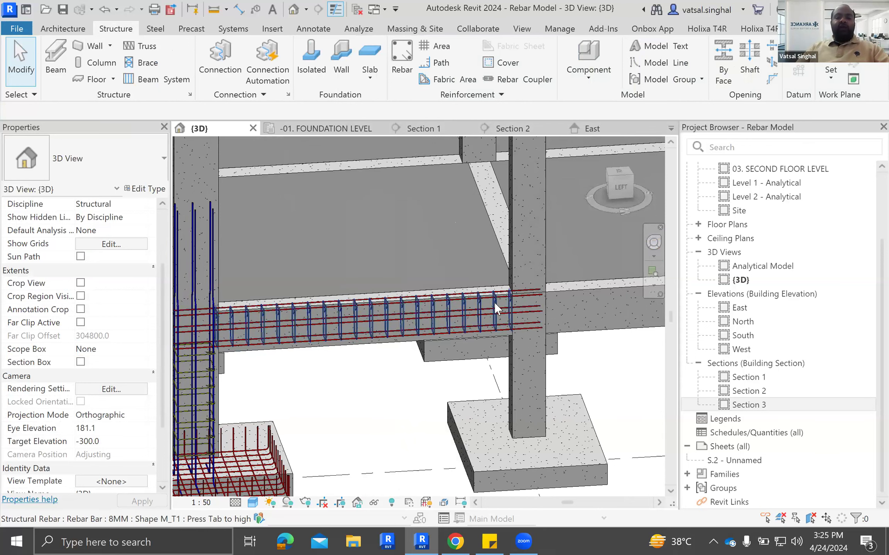
pyautogui.click(620, 188)
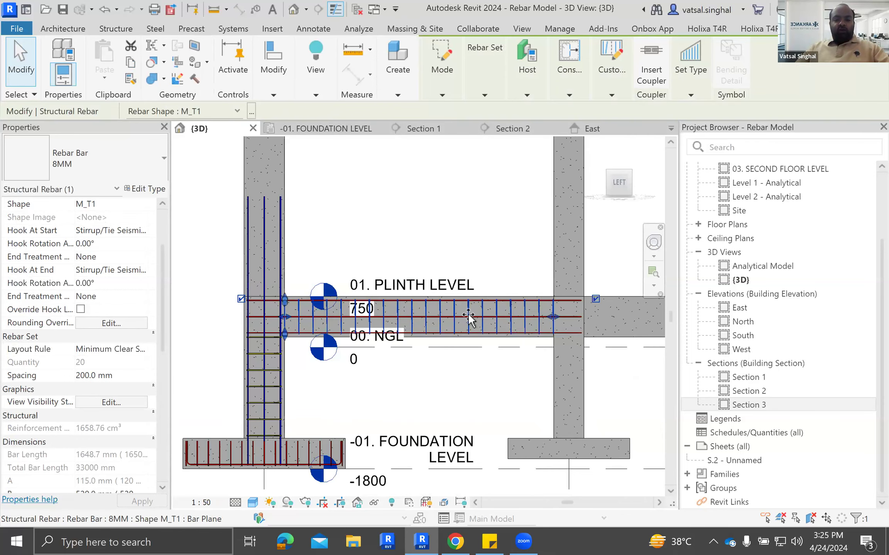
pyautogui.moveTo(467, 316); pyautogui.dragTo(472, 396)
pyautogui.moveTo(481, 329); pyautogui.dragTo(482, 327)
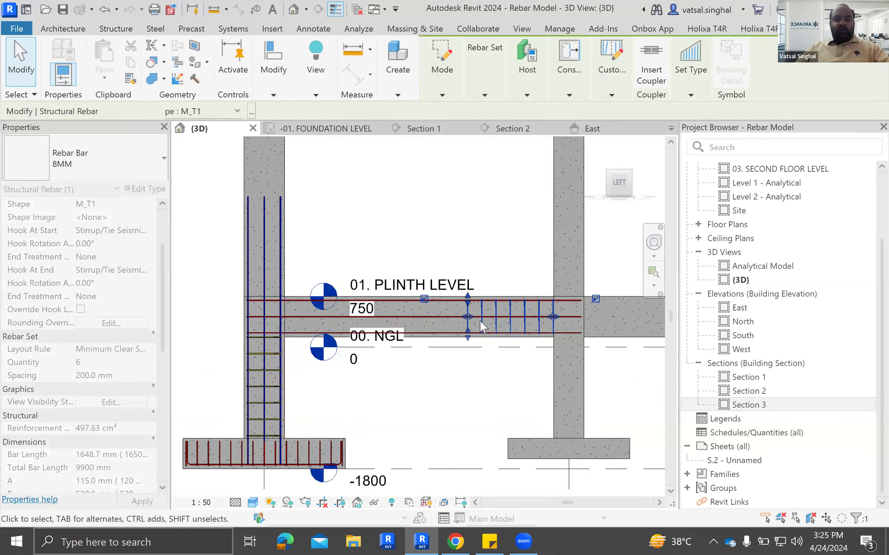
pyautogui.scroll(2, 480, 323)
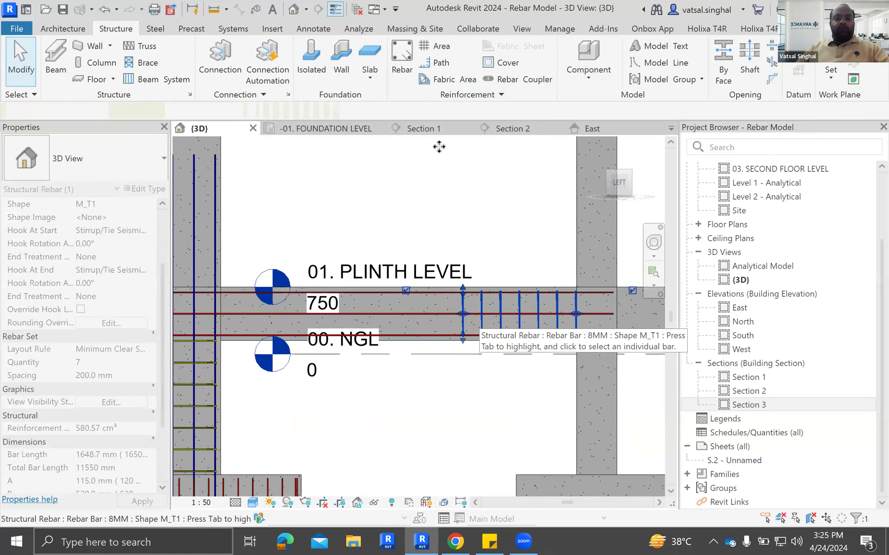
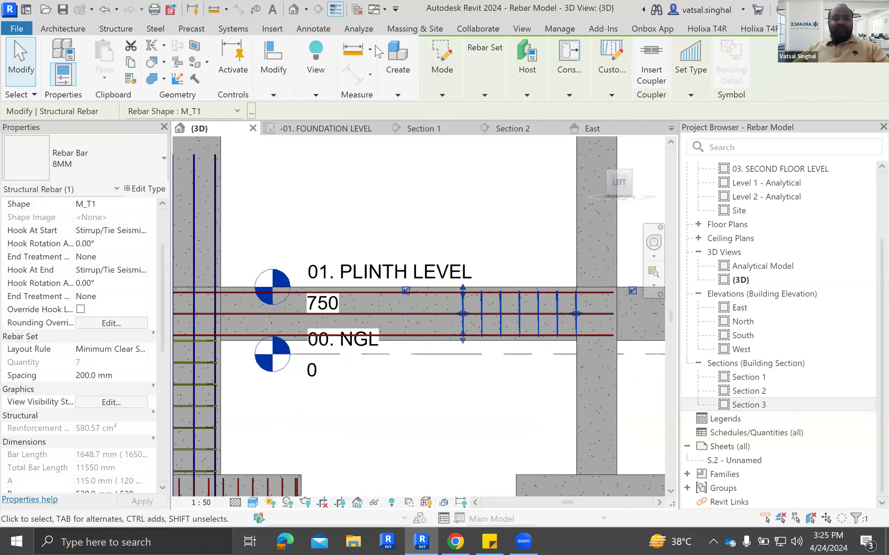
# Step: Set the spacing of the plinth beam's end-zone 8MM stirrup set to 150 mm
pyautogui.click(129, 375)
pyautogui.write('15')
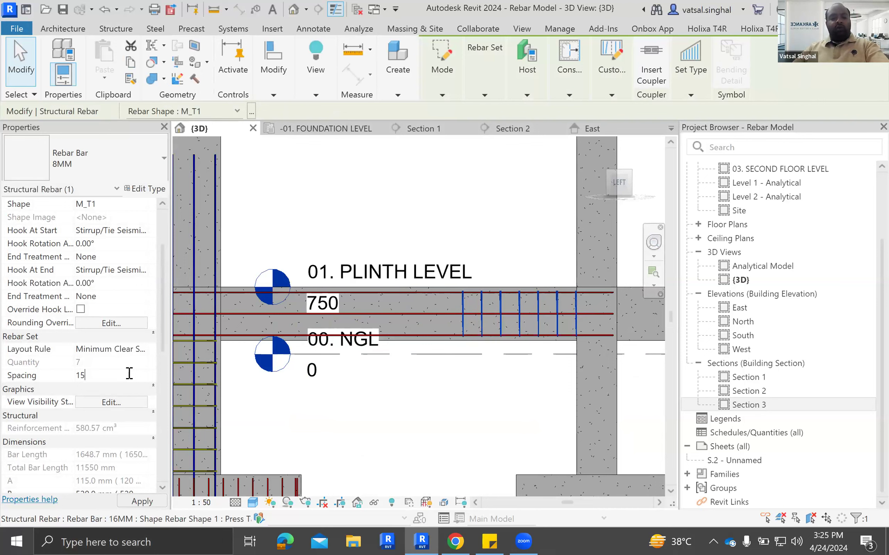
pyautogui.write('0')
pyautogui.press('Return')
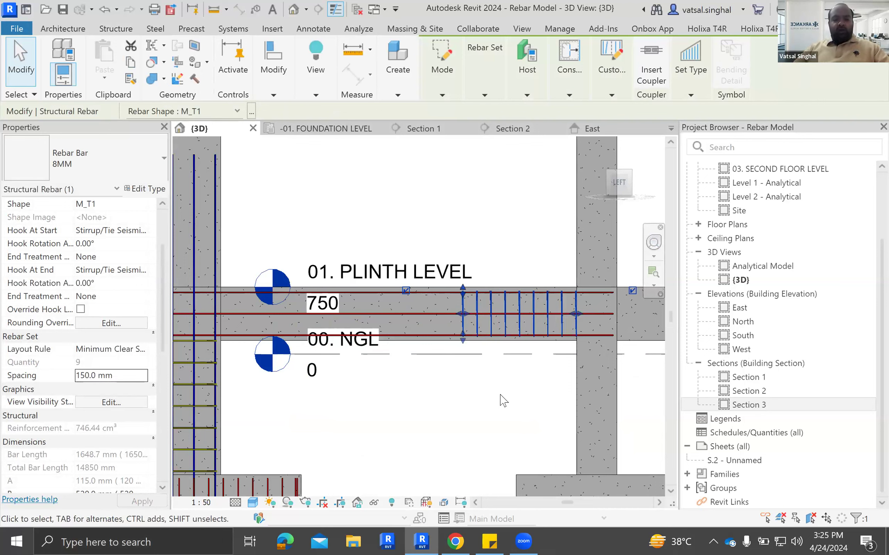
pyautogui.click(503, 390)
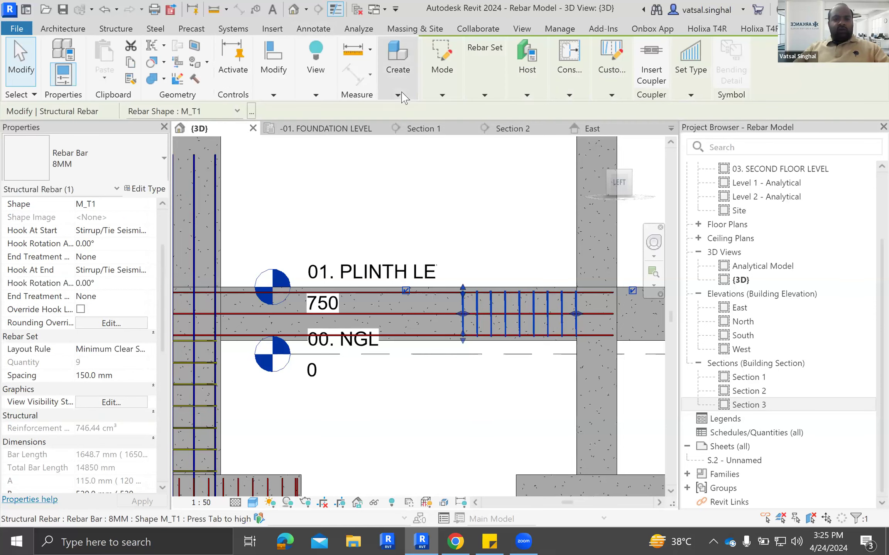
# Step: Make multiple copies of the 8MM end-zone stirrup set, one at the beam's reinforced-column end and one at its middle
pyautogui.click(402, 96)
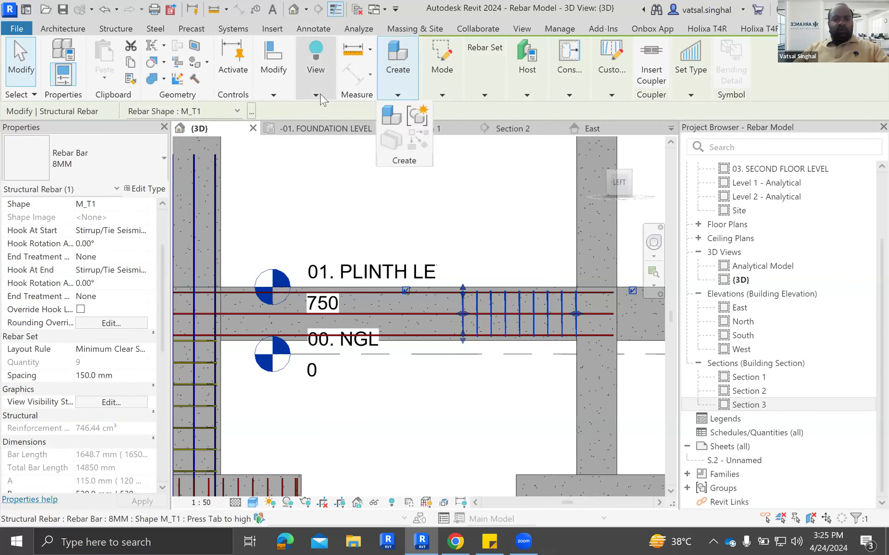
pyautogui.click(296, 143)
pyautogui.click(576, 334)
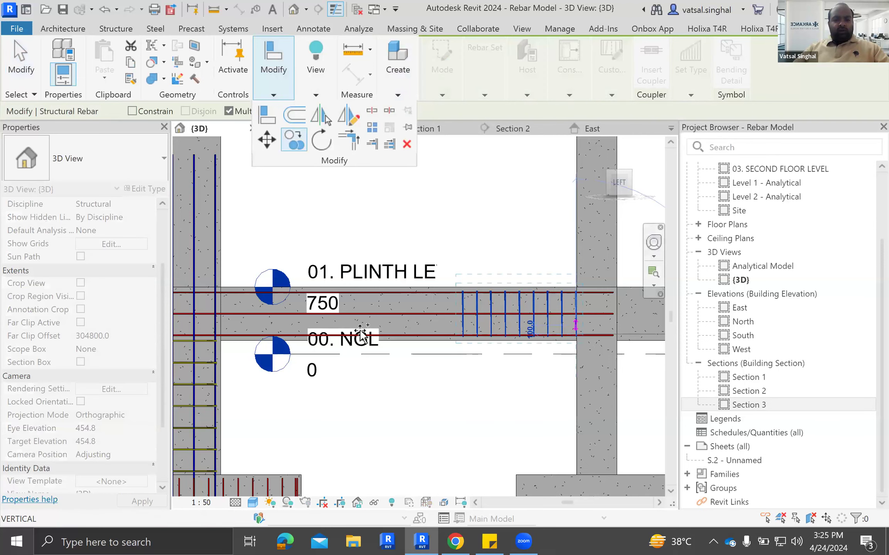
pyautogui.click(357, 341)
pyautogui.scroll(-2, 356, 342)
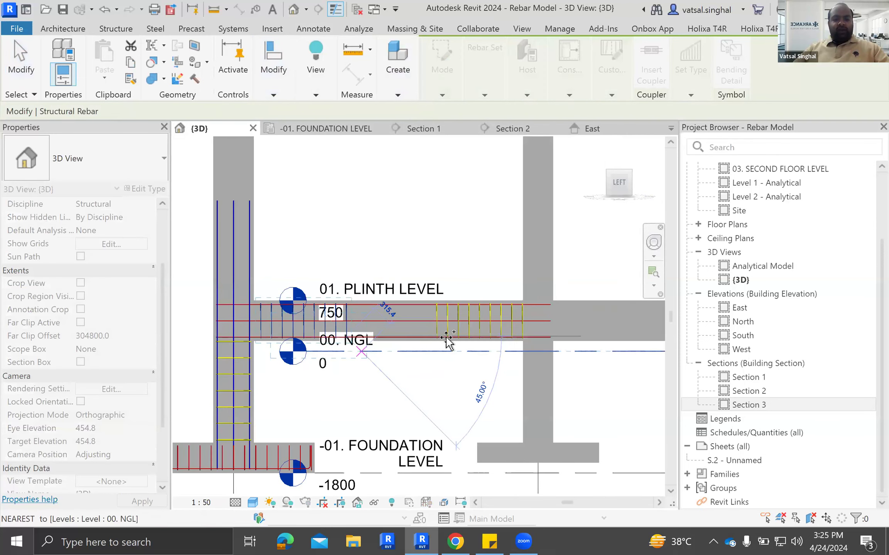
pyautogui.scroll(2, 446, 340)
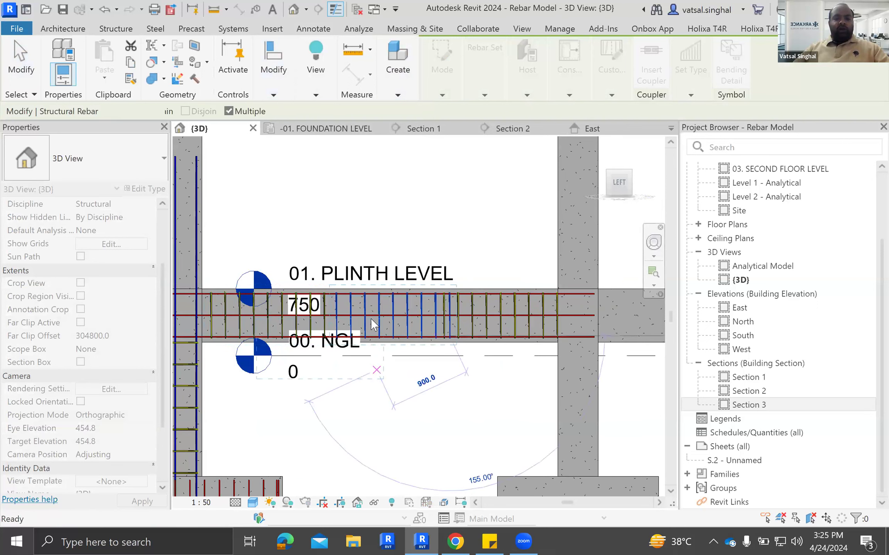
pyautogui.press('Escape')
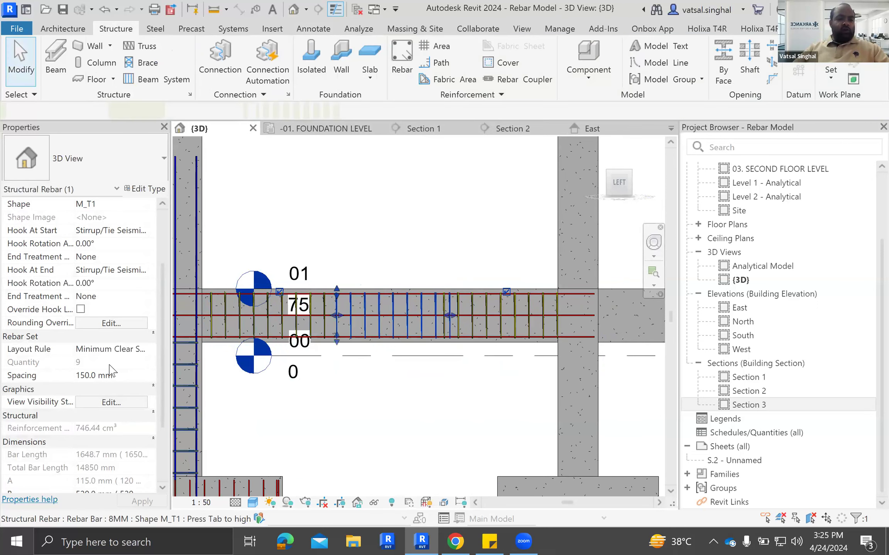
# Step: Set the middle stirrup set's spacing to 200 mm and shorten the set so it no longer overlaps the neighbouring end-zone stirrups
pyautogui.click(147, 377)
pyautogui.write('200')
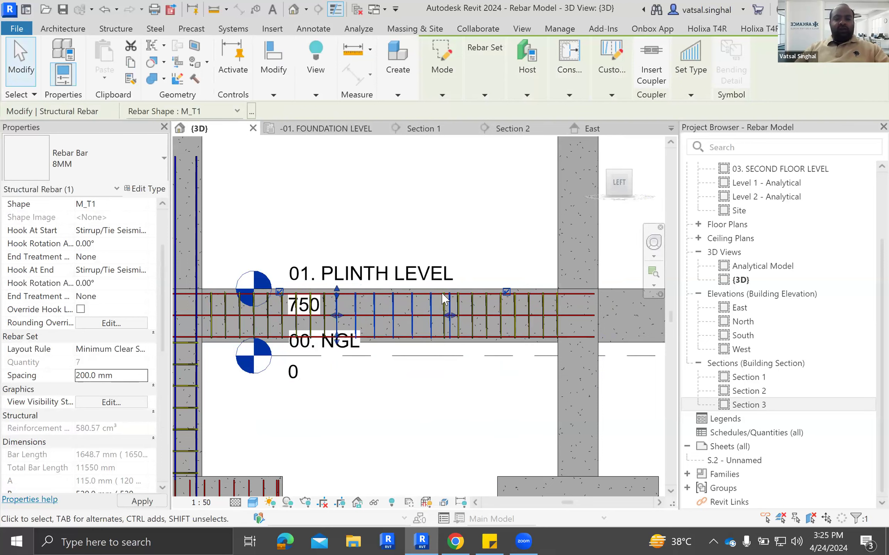
pyautogui.scroll(3, 461, 314)
pyautogui.press('Escape')
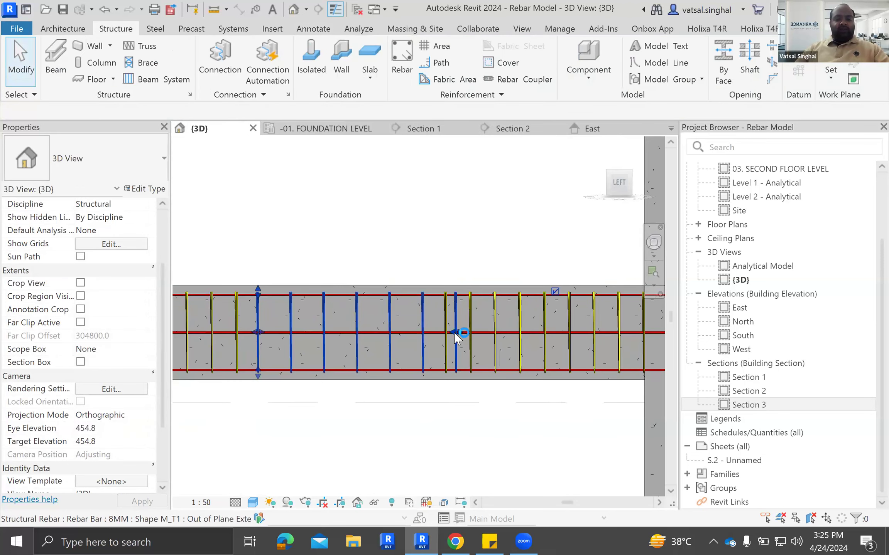
pyautogui.click(426, 331)
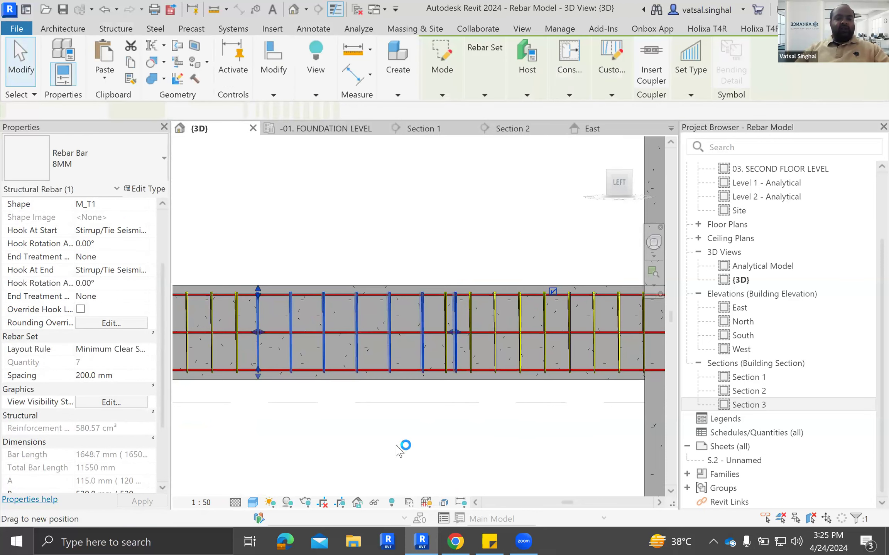
pyautogui.click(404, 384)
pyautogui.scroll(-2, 373, 359)
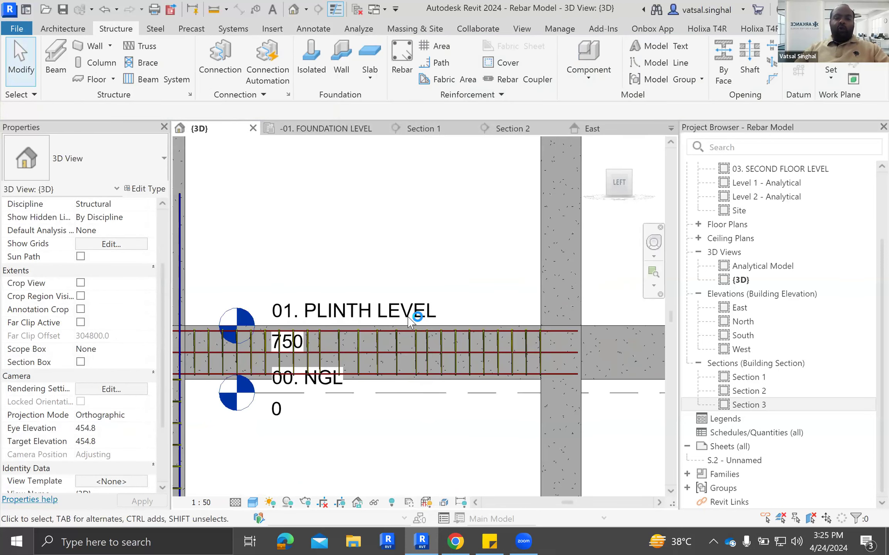
# Step: Examine the beam, column and footing reinforcement in the {3D} view from an angle and from the left side
pyautogui.moveTo(366, 356); pyautogui.dragTo(389, 313, button='middle')
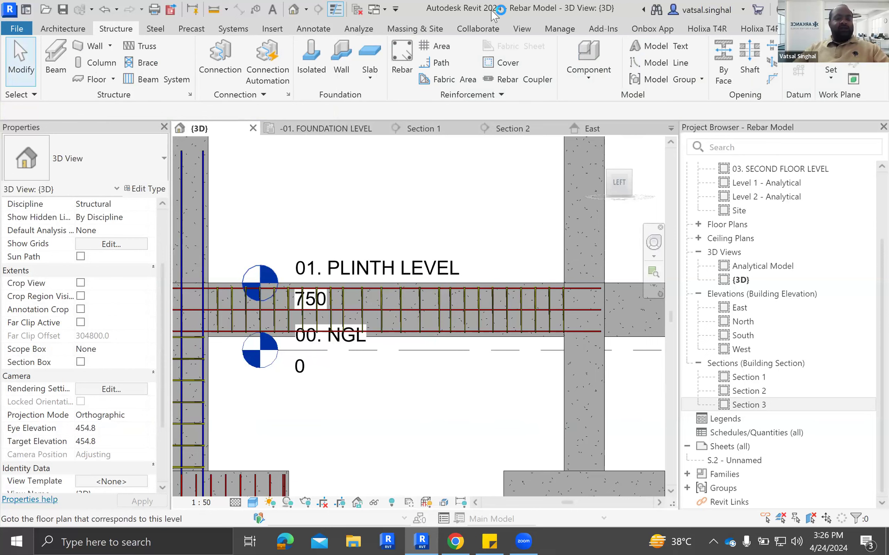
pyautogui.scroll(-1, 370, 363)
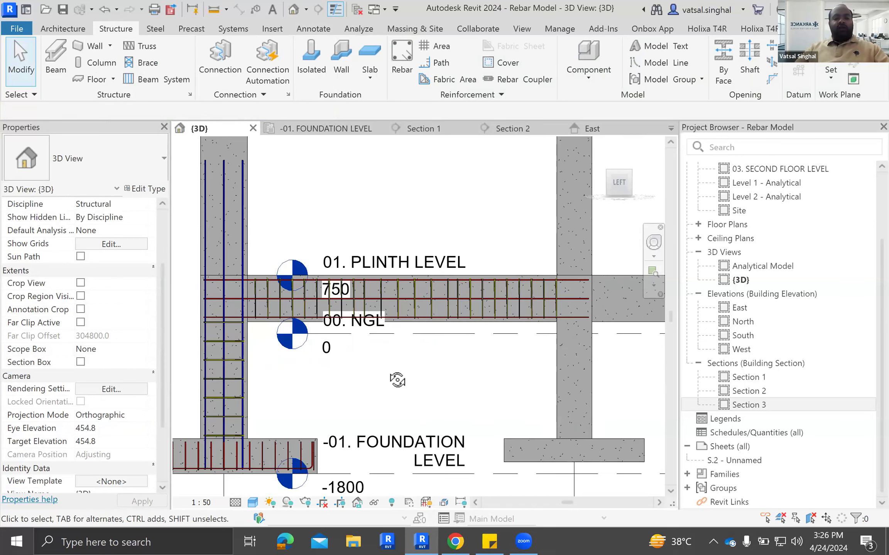
pyautogui.keyDown('shift'); pyautogui.moveTo(409, 384); pyautogui.dragTo(413, 322, button='middle'); pyautogui.keyUp('shift')
pyautogui.scroll(-3, 440, 358)
pyautogui.keyDown('shift'); pyautogui.moveTo(440, 358); pyautogui.dragTo(292, 272, button='middle'); pyautogui.keyUp('shift')
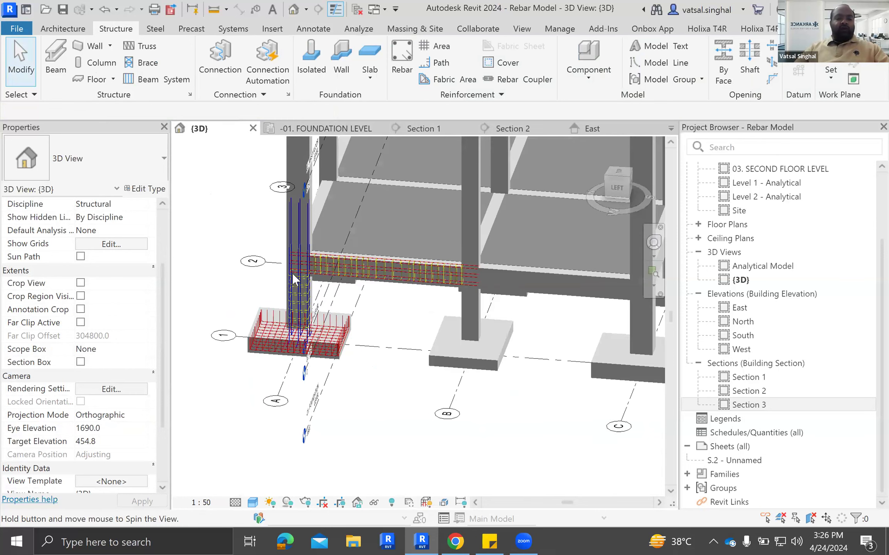
pyautogui.scroll(4, 286, 265)
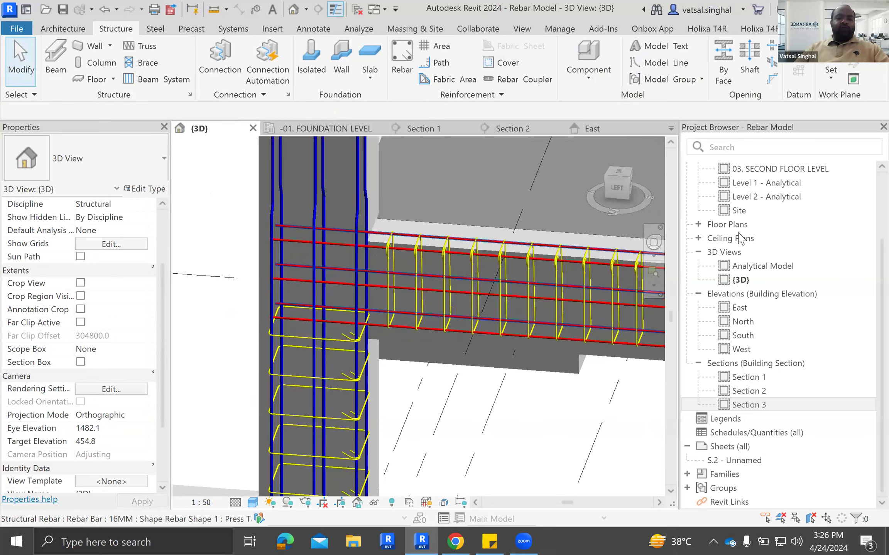
pyautogui.click(614, 184)
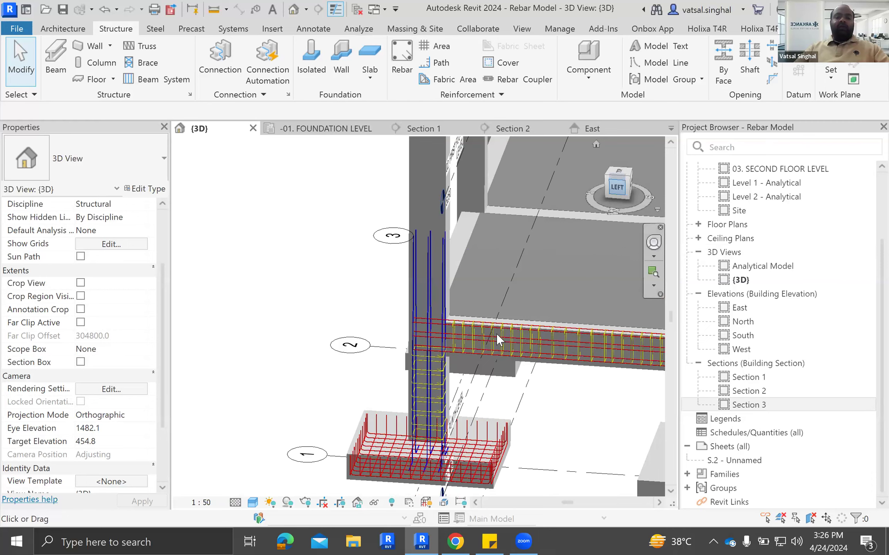
pyautogui.scroll(5, 289, 374)
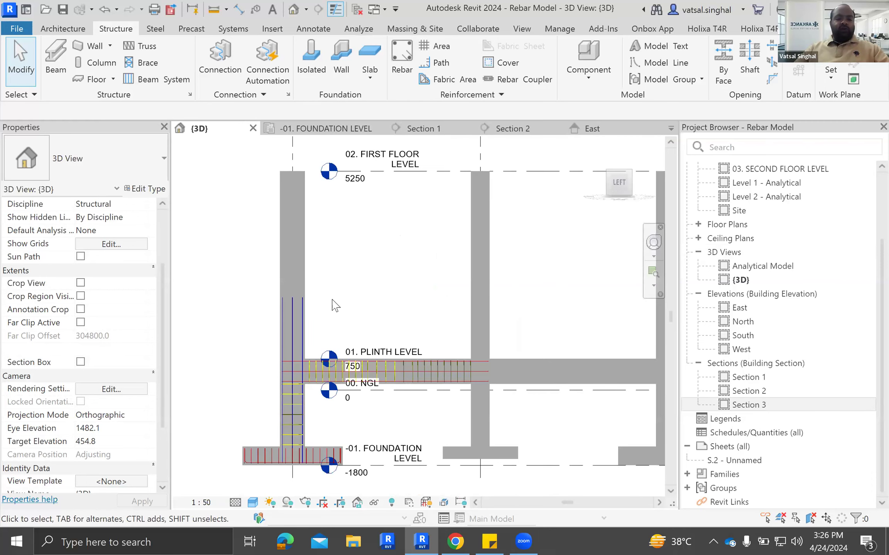
pyautogui.scroll(5, 335, 268)
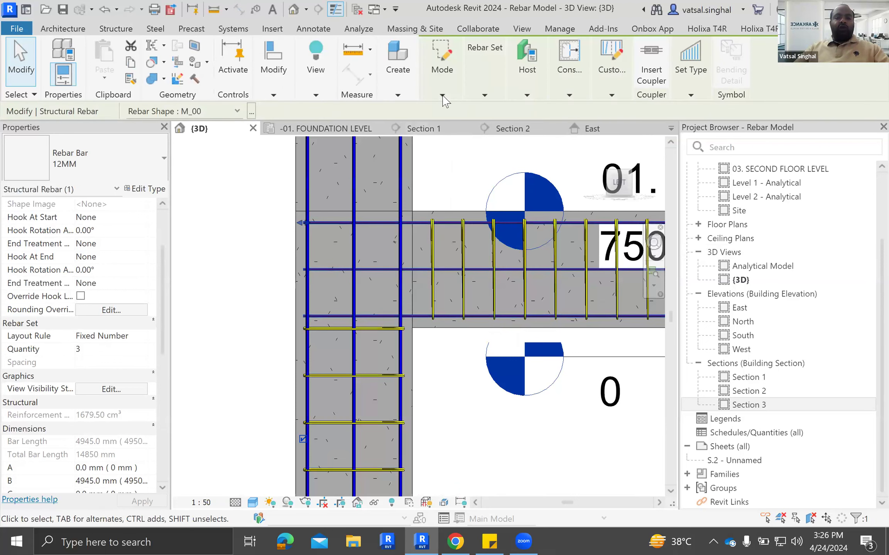
pyautogui.click(442, 96)
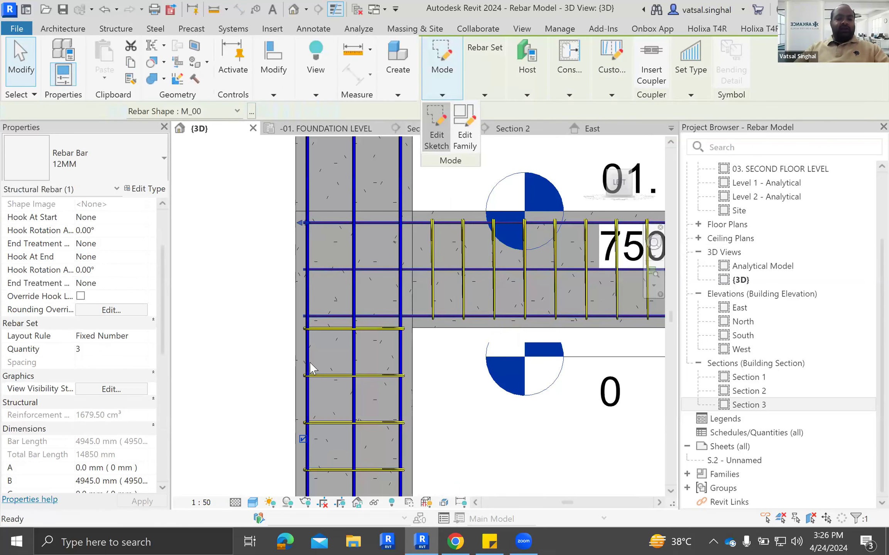
pyautogui.click(621, 48)
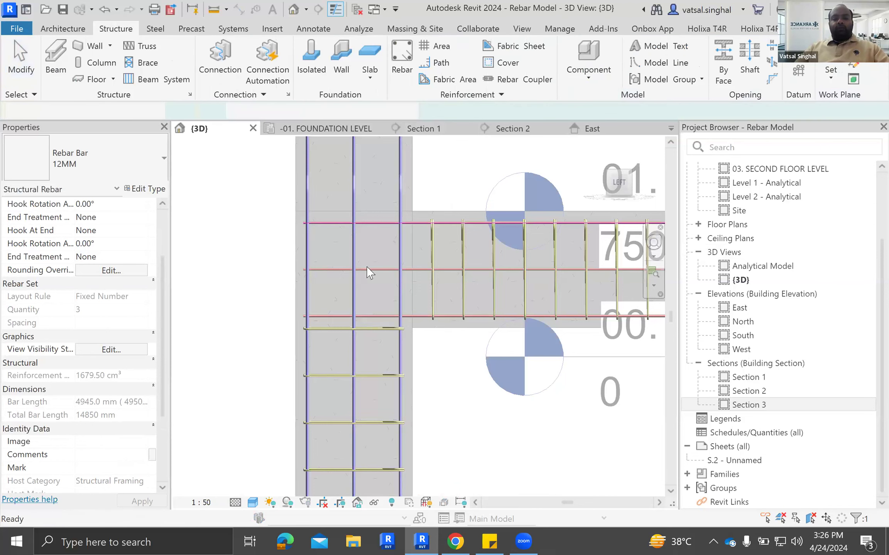
pyautogui.scroll(-4, 368, 268)
pyautogui.click(475, 328)
# Step: Examine the reinforced footing, column and plinth beam against the rest of the unreinforced structure in the {3D} view
pyautogui.keyDown('shift'); pyautogui.moveTo(452, 341); pyautogui.dragTo(359, 357, button='middle'); pyautogui.keyUp('shift')
pyautogui.scroll(-4, 281, 268)
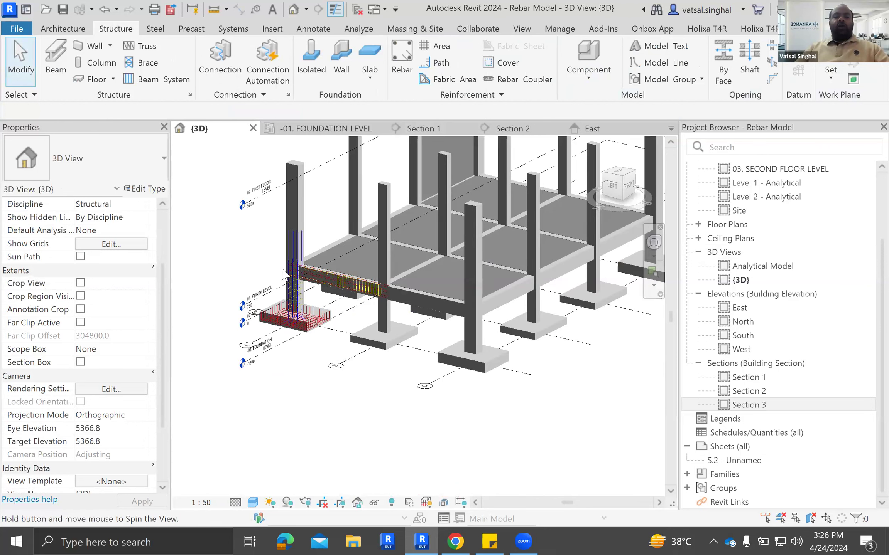
pyautogui.scroll(3, 272, 276)
pyautogui.scroll(2, 448, 313)
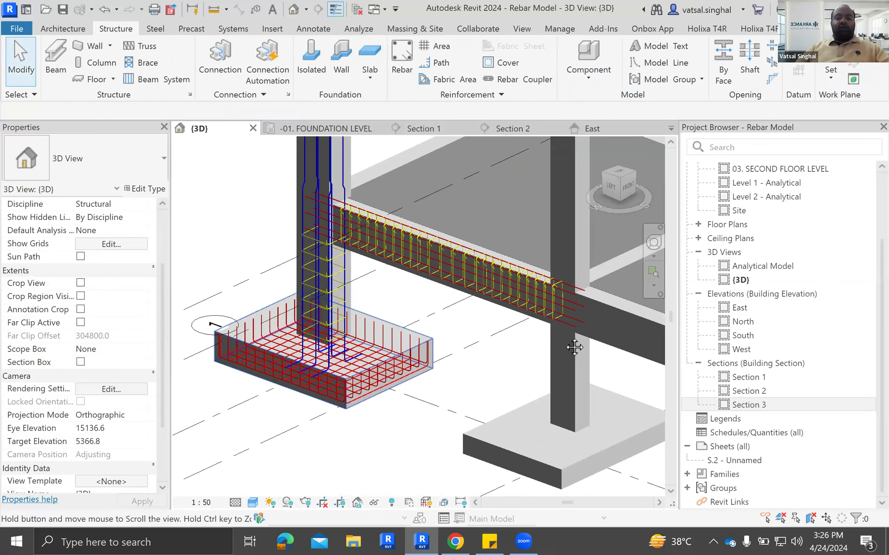
pyautogui.moveTo(363, 371); pyautogui.dragTo(490, 366, button='middle')
pyautogui.moveTo(572, 319); pyautogui.dragTo(322, 253, button='middle')
pyautogui.scroll(-1, 533, 332)
pyautogui.scroll(-3, 459, 297)
pyautogui.scroll(-4, 623, 273)
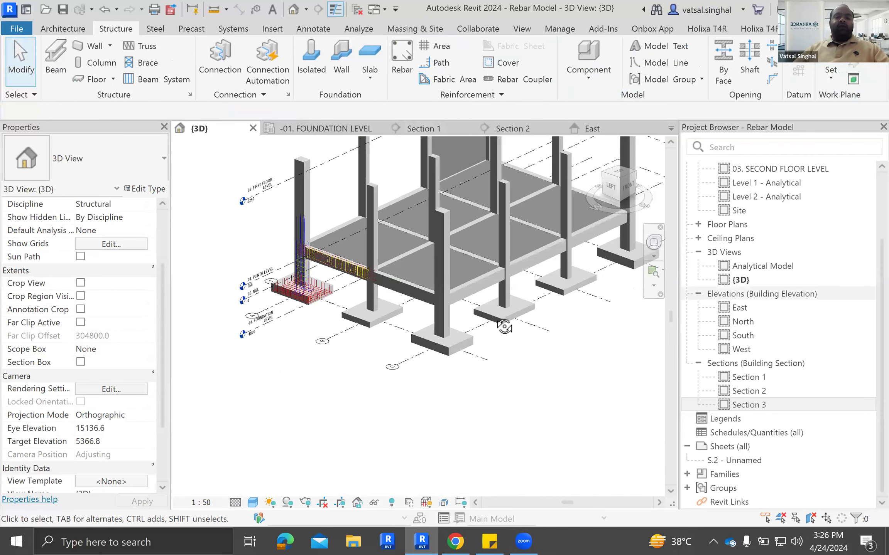
pyautogui.keyDown('shift'); pyautogui.moveTo(556, 332); pyautogui.dragTo(567, 337, button='middle'); pyautogui.keyUp('shift')
pyautogui.keyDown('shift'); pyautogui.moveTo(431, 346); pyautogui.dragTo(380, 350, button='middle'); pyautogui.keyUp('shift')
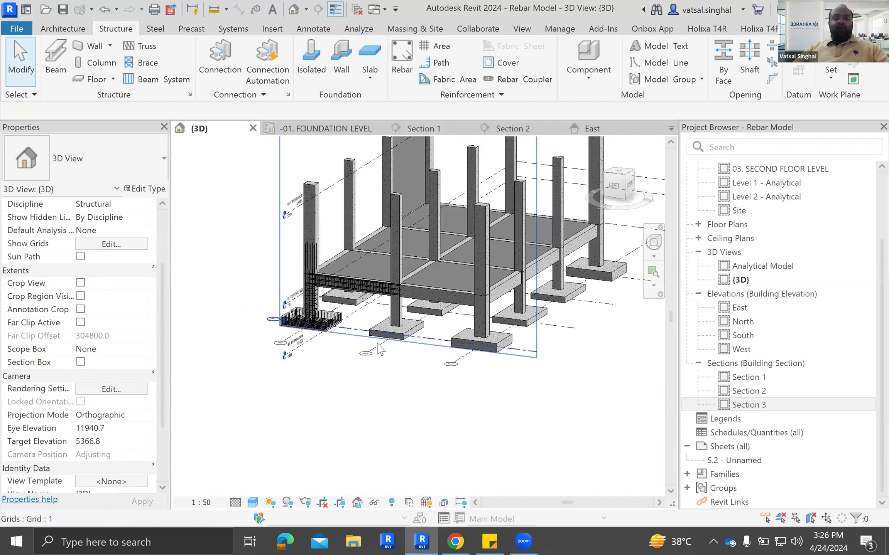
# Step: Select the reinforced corner footing with its bars and filter the selection to Structural Rebar only
pyautogui.scroll(3, 284, 265)
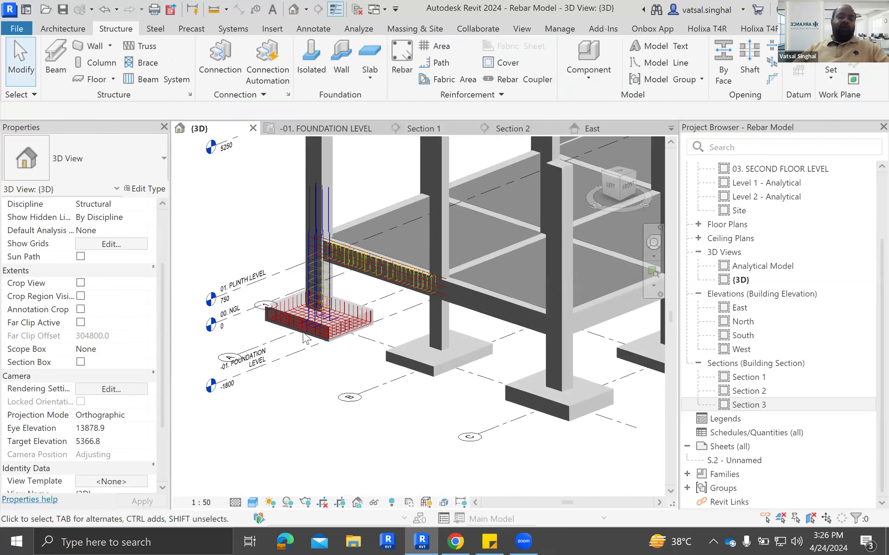
pyautogui.moveTo(255, 350)
pyautogui.mouseDown(button='middle')
pyautogui.moveTo(322, 383)
pyautogui.moveTo(265, 398)
pyautogui.moveTo(229, 339)
pyautogui.mouseUp(button='middle')
pyautogui.scroll(2, 323, 384)
pyautogui.moveTo(261, 397); pyautogui.dragTo(467, 213)
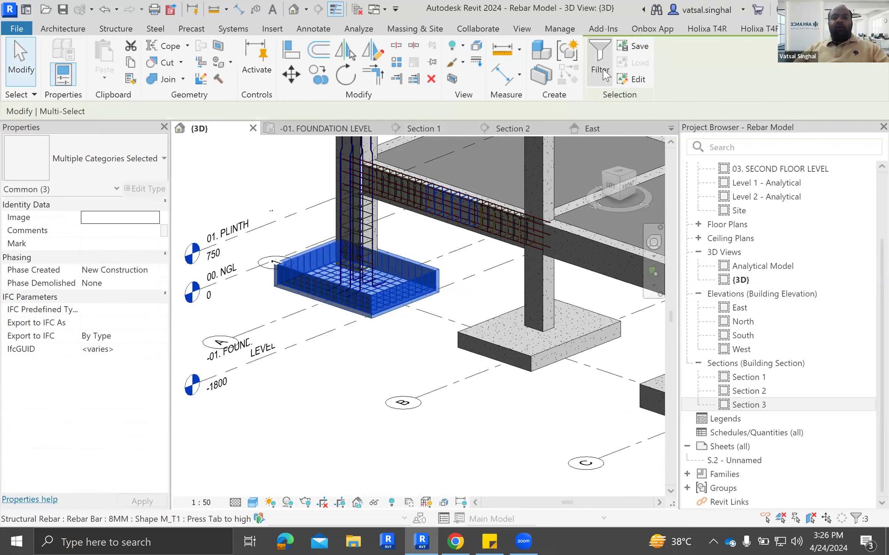
pyautogui.click(534, 208)
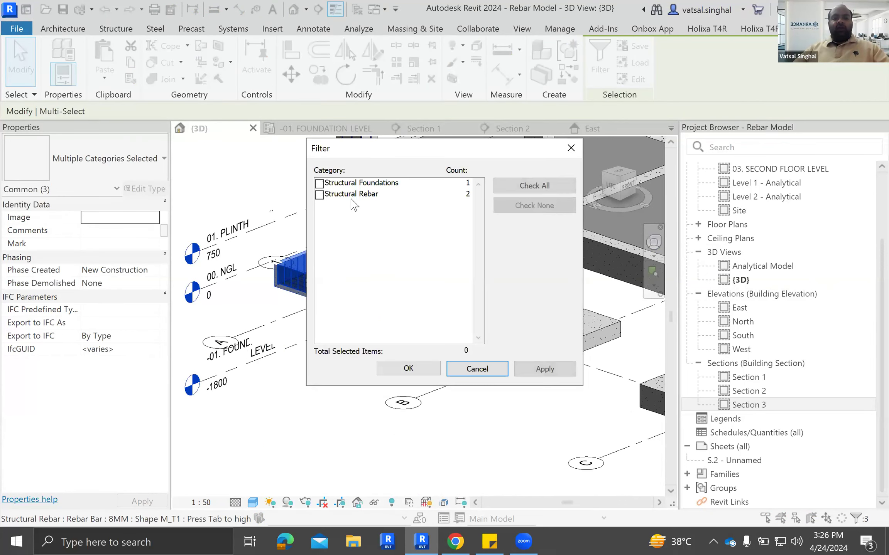
pyautogui.click(318, 196)
pyautogui.click(413, 370)
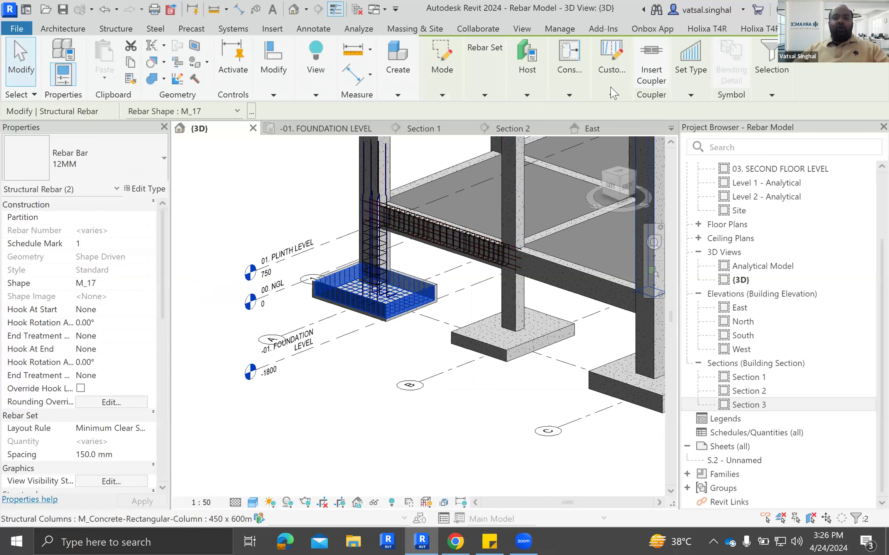
# Step: Propagate the selected footing bars with Align By Host, picking the adjacent footing on grid B as the first destination host
pyautogui.moveTo(613, 91)
pyautogui.moveTo(573, 94)
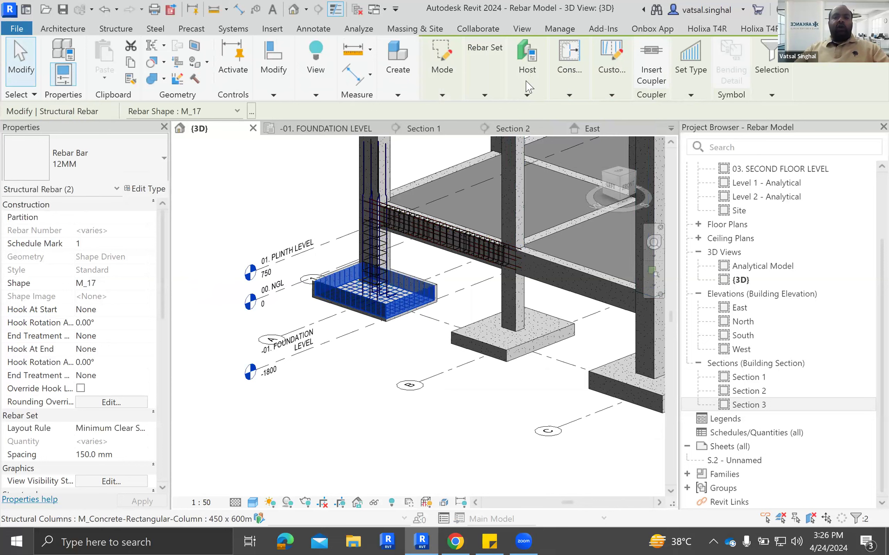
pyautogui.moveTo(527, 87)
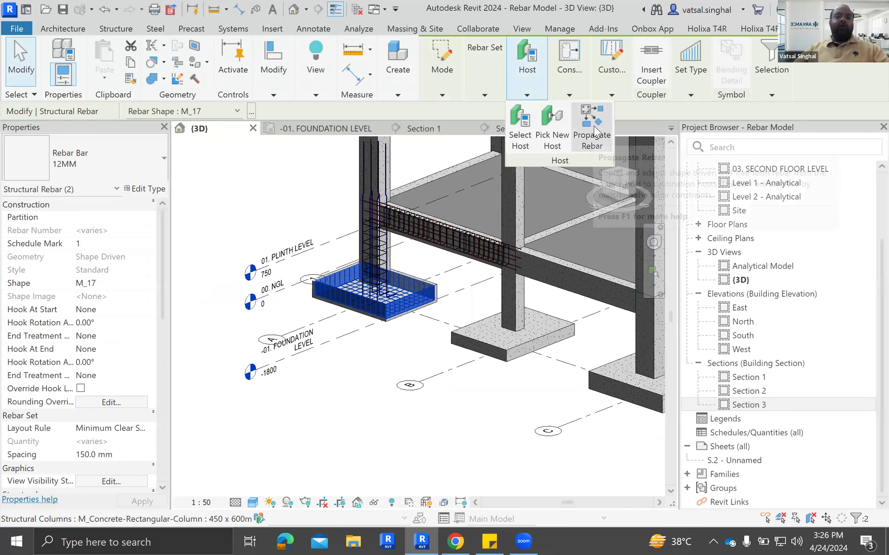
pyautogui.click(594, 132)
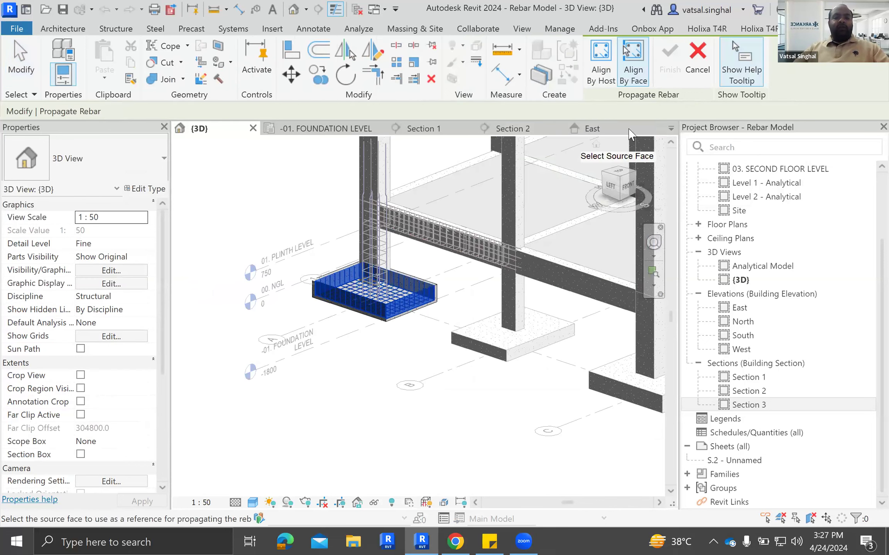
pyautogui.click(607, 60)
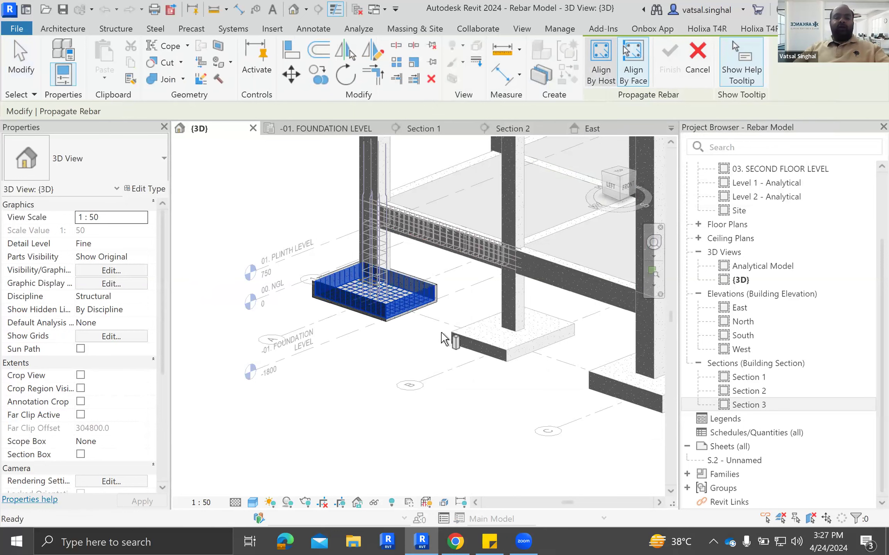
pyautogui.click(540, 345)
pyautogui.moveTo(572, 365); pyautogui.dragTo(321, 336, button='middle')
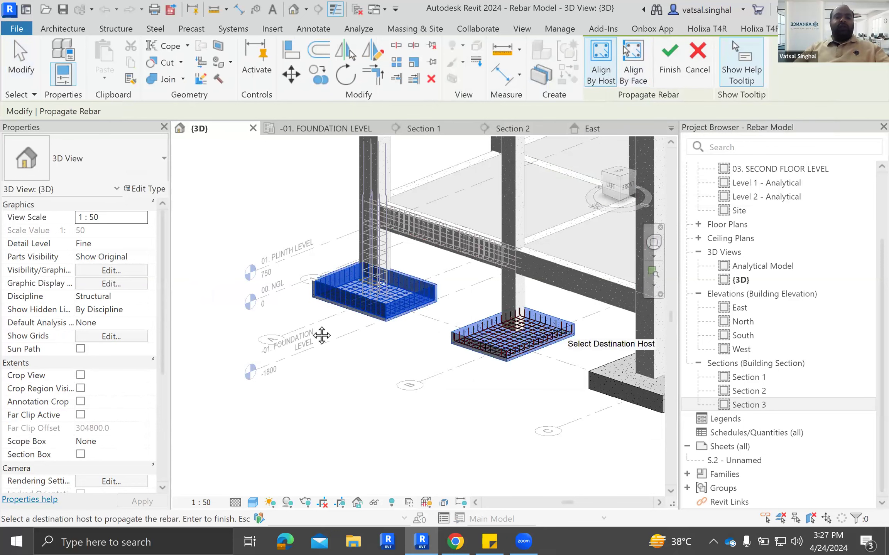
# Step: Add the corner footing on grid C as a destination host for the propagated bars
pyautogui.scroll(-2, 366, 382)
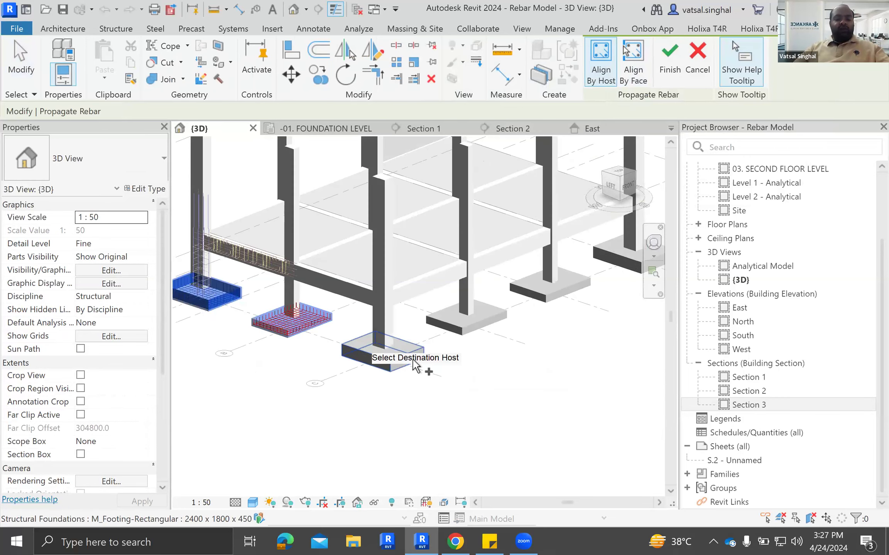
pyautogui.scroll(-2, 468, 405)
pyautogui.scroll(-1, 383, 423)
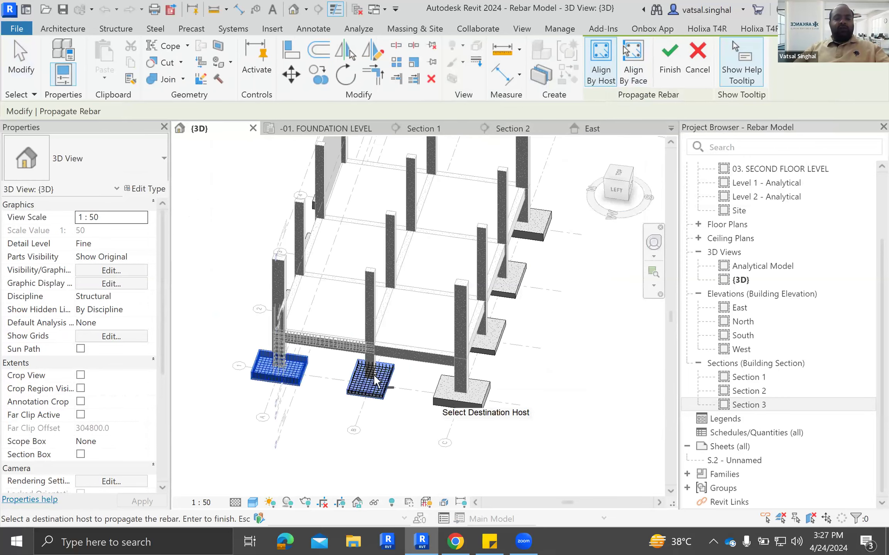
pyautogui.scroll(3, 384, 363)
pyautogui.moveTo(374, 443); pyautogui.dragTo(267, 462, button='middle')
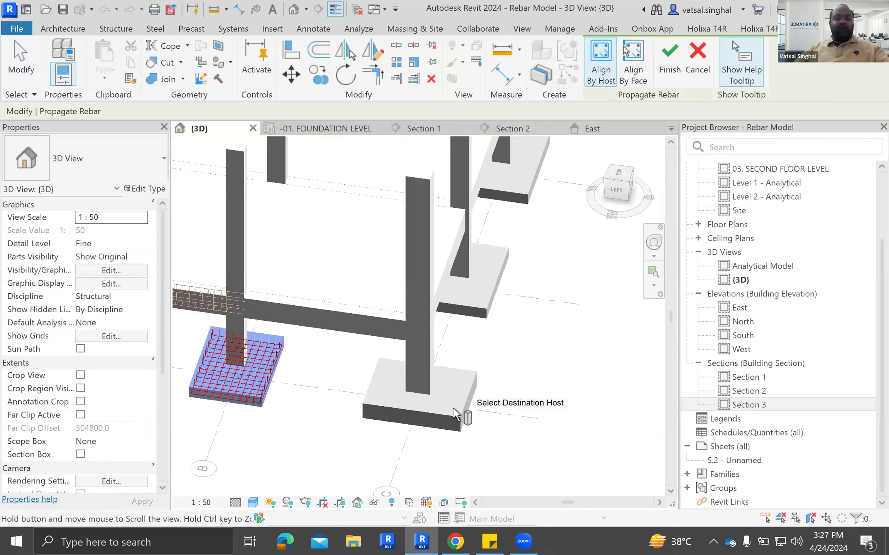
pyautogui.keyDown('shift'); pyautogui.moveTo(510, 372); pyautogui.dragTo(425, 315, button='middle'); pyautogui.keyUp('shift')
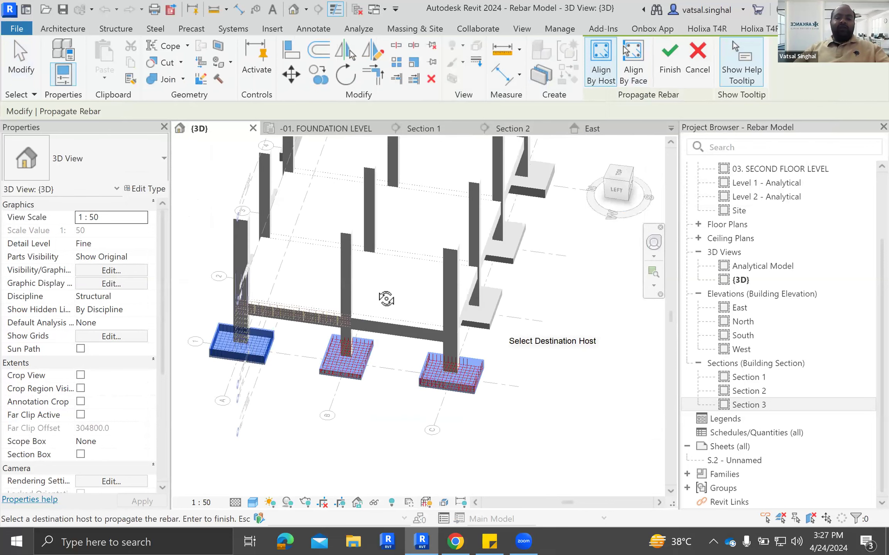
# Step: Add the footings in the remaining rows as destination hosts and finish the footing rebar propagation
pyautogui.scroll(2, 413, 300)
pyautogui.scroll(1, 413, 297)
pyautogui.click(413, 297)
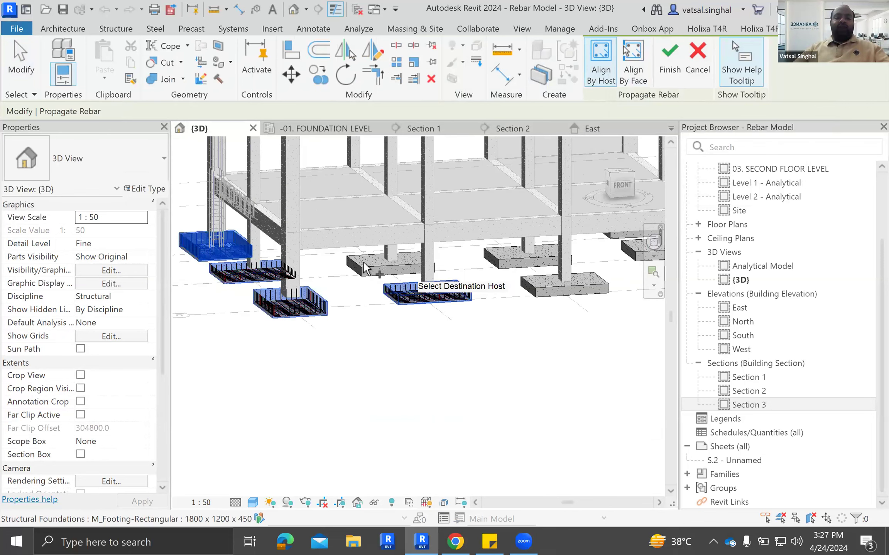
pyautogui.click(361, 266)
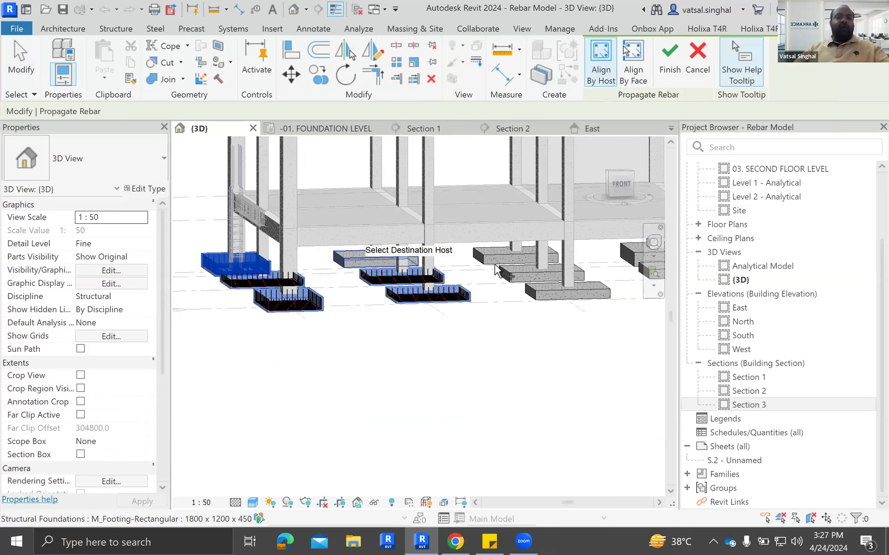
pyautogui.click(568, 300)
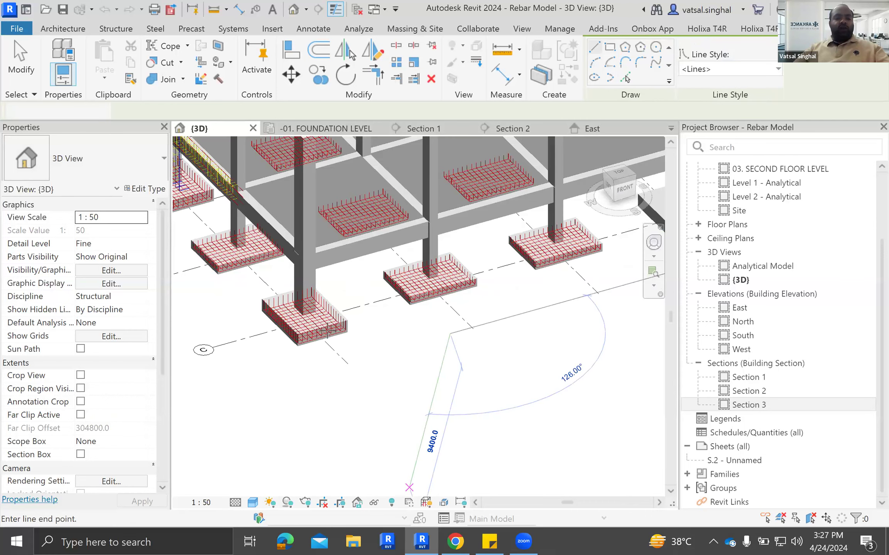
pyautogui.press('Escape')
# Step: Set the spacing of one 12 mm bar set in the grid C corner footing to 200 mm
pyautogui.scroll(4, 347, 339)
pyautogui.click(421, 341)
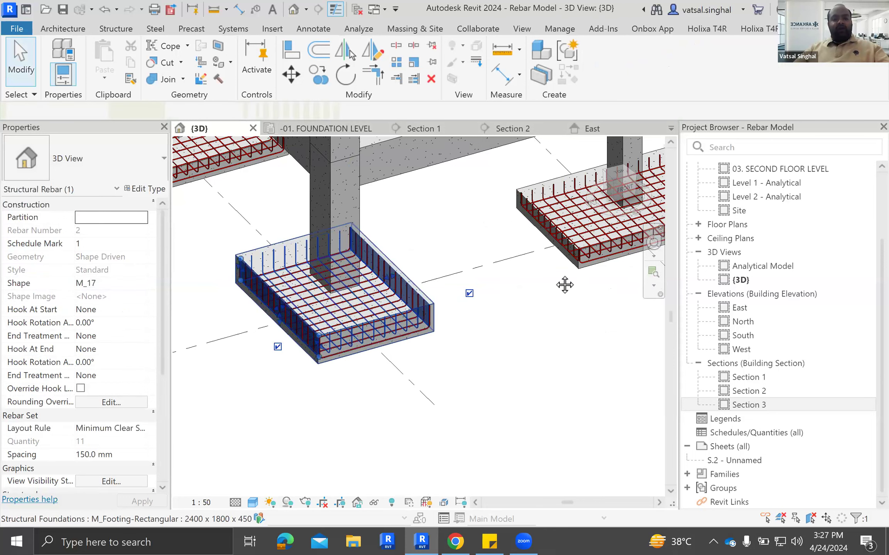
pyautogui.scroll(-4, 414, 299)
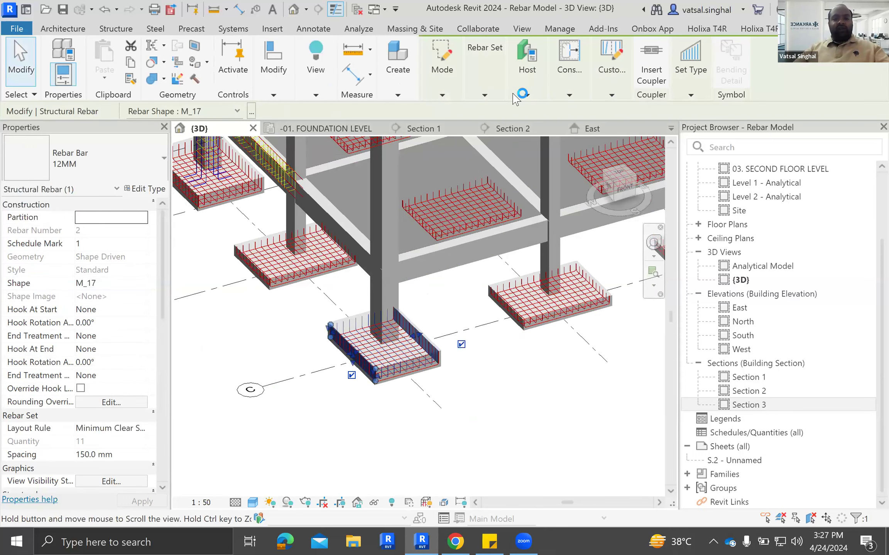
pyautogui.click(125, 455)
pyautogui.write('200')
pyautogui.scroll(3, 432, 403)
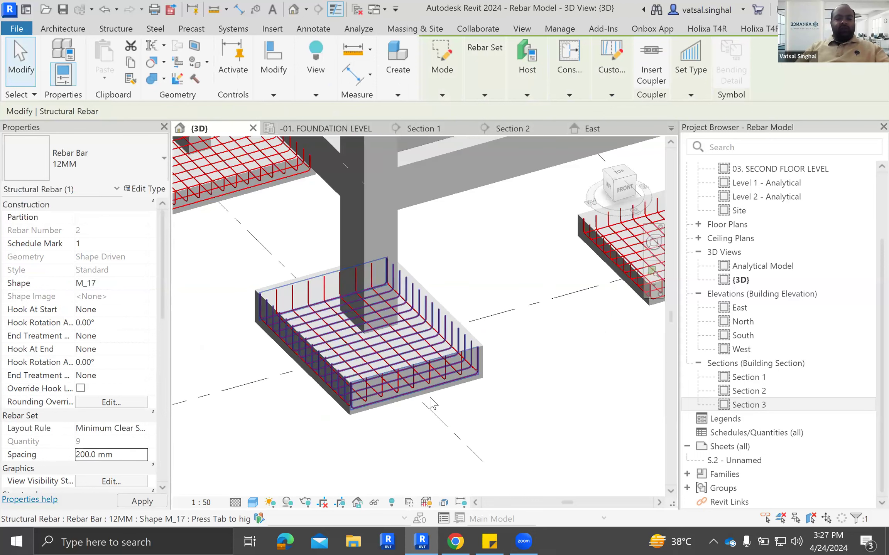
pyautogui.click(391, 415)
# Step: Set the spacing of the perpendicular 12 mm bar set in the same corner footing to 200 mm
pyautogui.scroll(4, 391, 415)
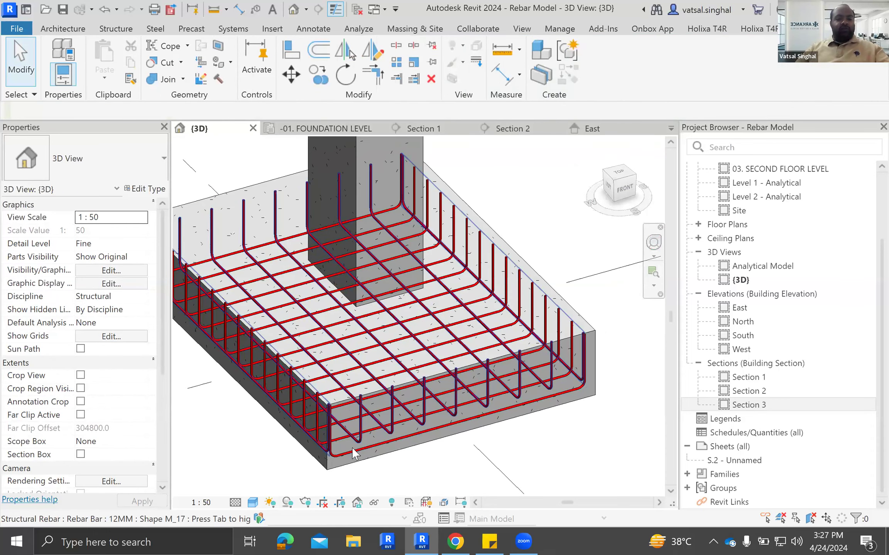
pyautogui.click(363, 451)
pyautogui.click(383, 449)
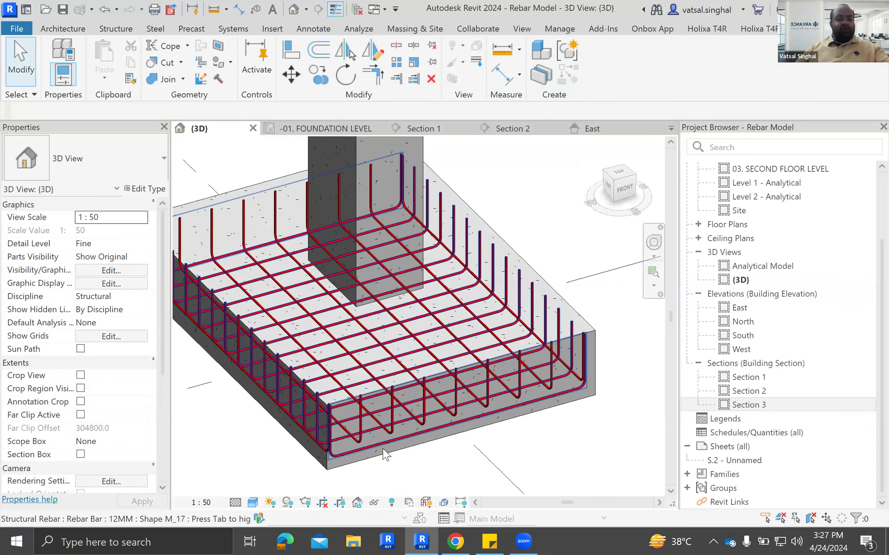
pyautogui.click(384, 453)
pyautogui.click(116, 455)
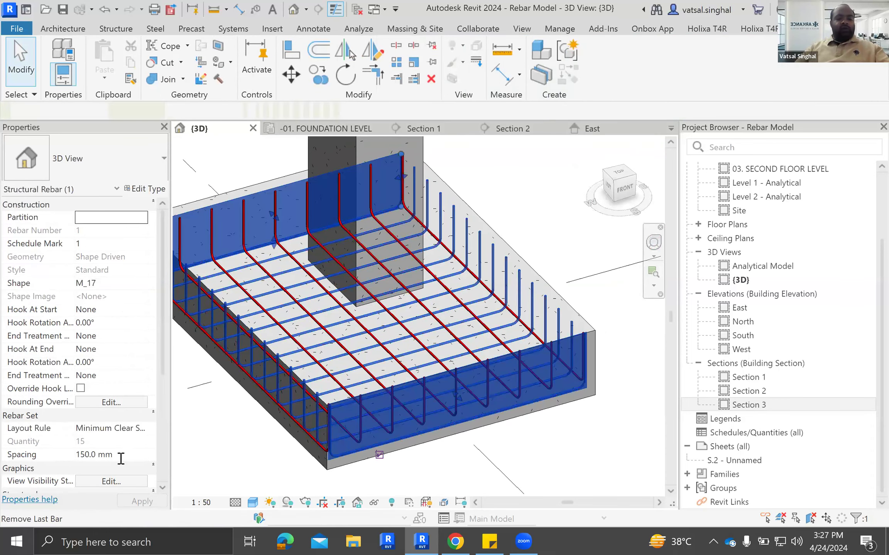
pyautogui.write('200')
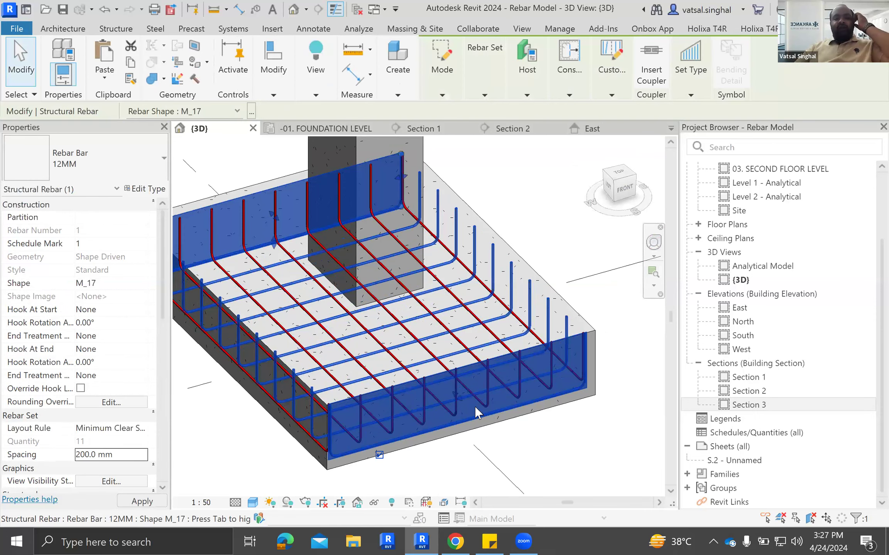
# Step: Examine the propagated footing reinforcement and the still unreinforced columns in the {3D} view
pyautogui.scroll(-4, 474, 406)
pyautogui.moveTo(404, 420); pyautogui.dragTo(407, 376, button='middle')
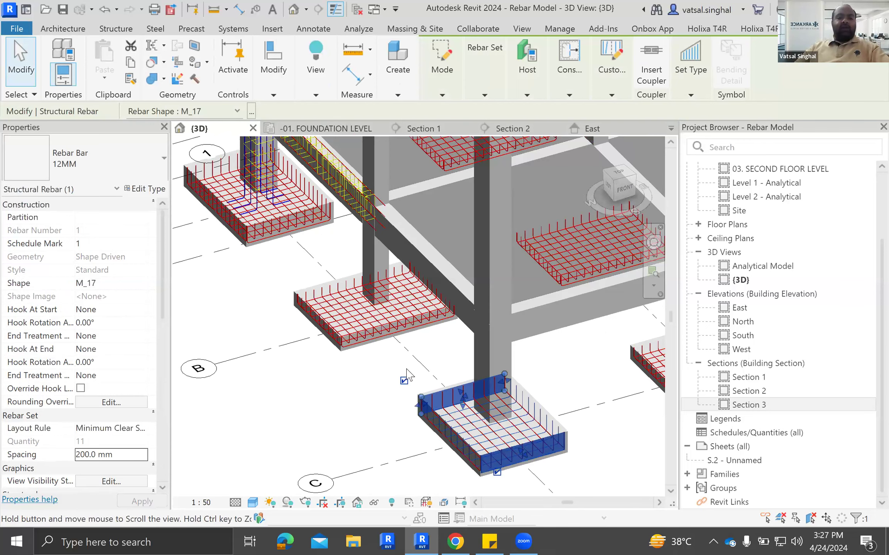
pyautogui.moveTo(231, 210); pyautogui.dragTo(238, 242, button='middle')
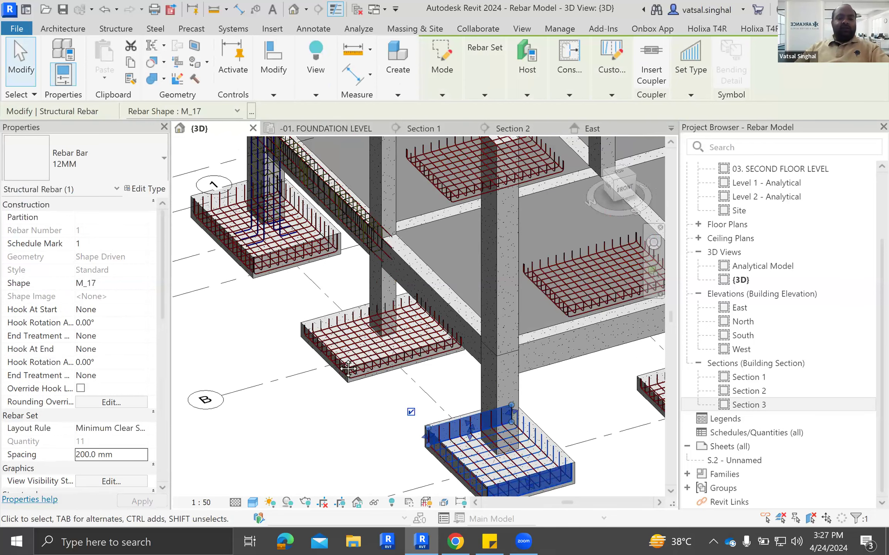
pyautogui.scroll(-2, 340, 358)
pyautogui.moveTo(349, 368); pyautogui.dragTo(271, 288, button='middle')
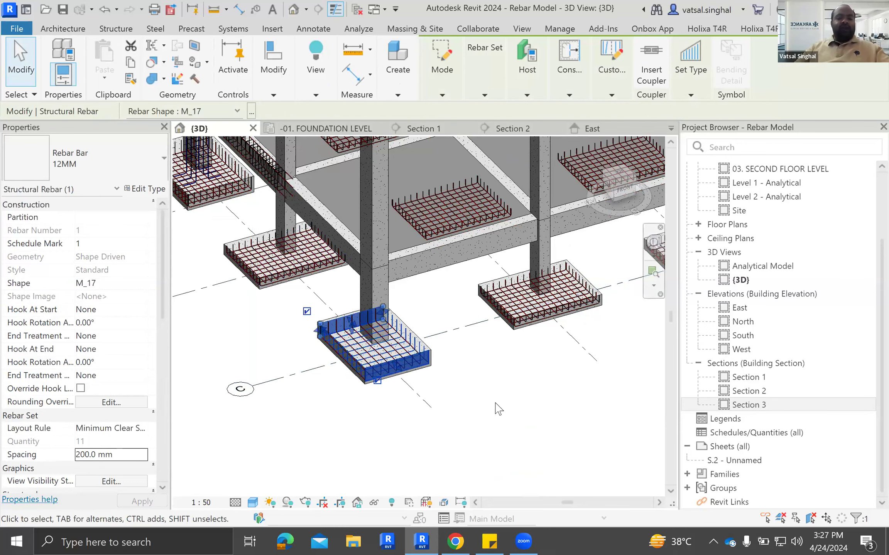
pyautogui.click(429, 293)
pyautogui.scroll(-2, 430, 293)
pyautogui.keyDown('shift'); pyautogui.moveTo(429, 294); pyautogui.dragTo(459, 417, button='middle'); pyautogui.keyUp('shift')
pyautogui.scroll(1, 398, 253)
pyautogui.moveTo(335, 196); pyautogui.dragTo(373, 236, button='middle')
pyautogui.moveTo(440, 316); pyautogui.dragTo(407, 288, button='middle')
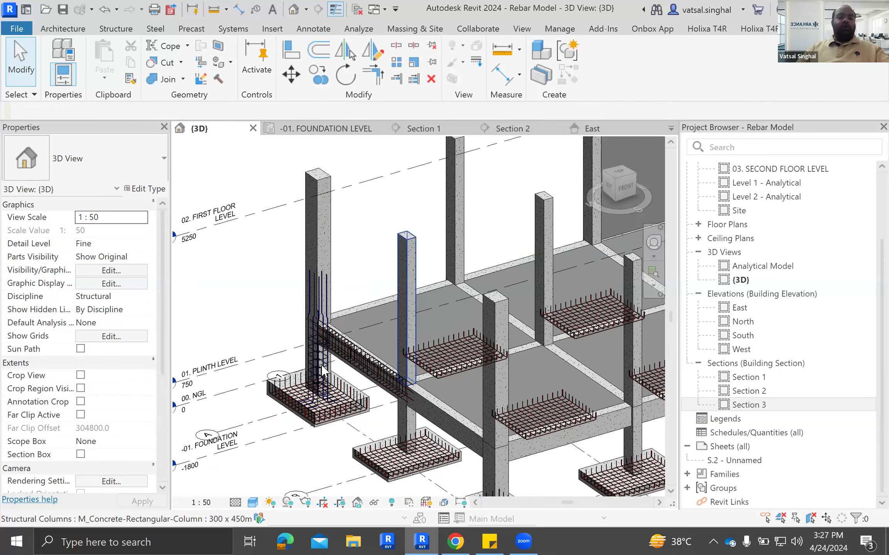
pyautogui.scroll(3, 352, 391)
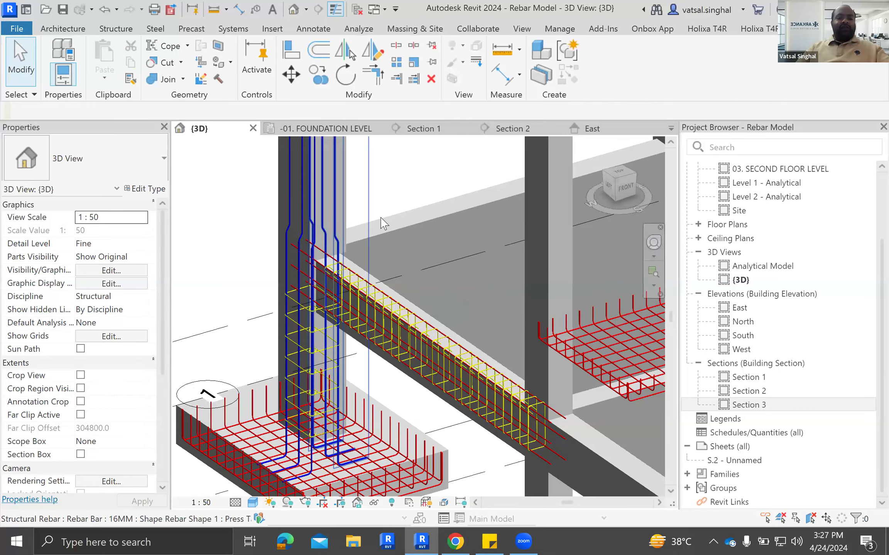
pyautogui.scroll(2, 218, 254)
pyautogui.click(361, 281)
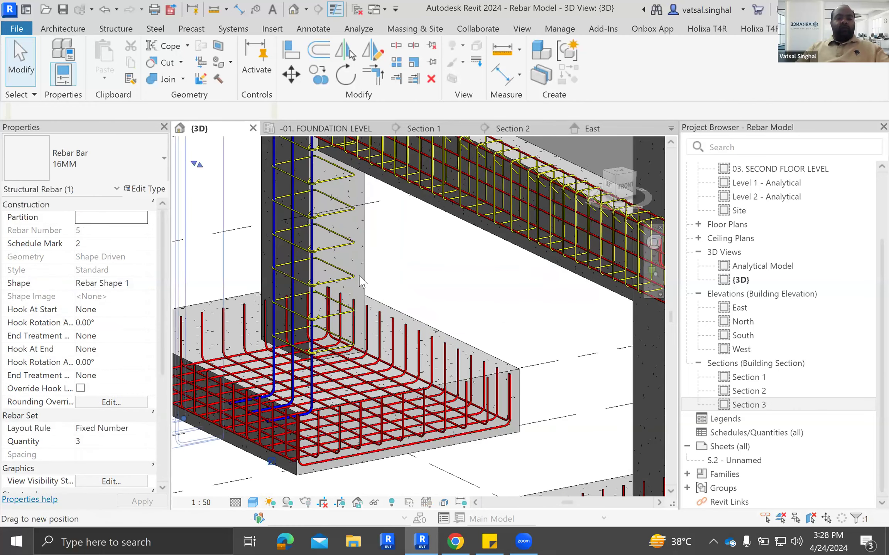
pyautogui.moveTo(418, 257); pyautogui.dragTo(418, 256)
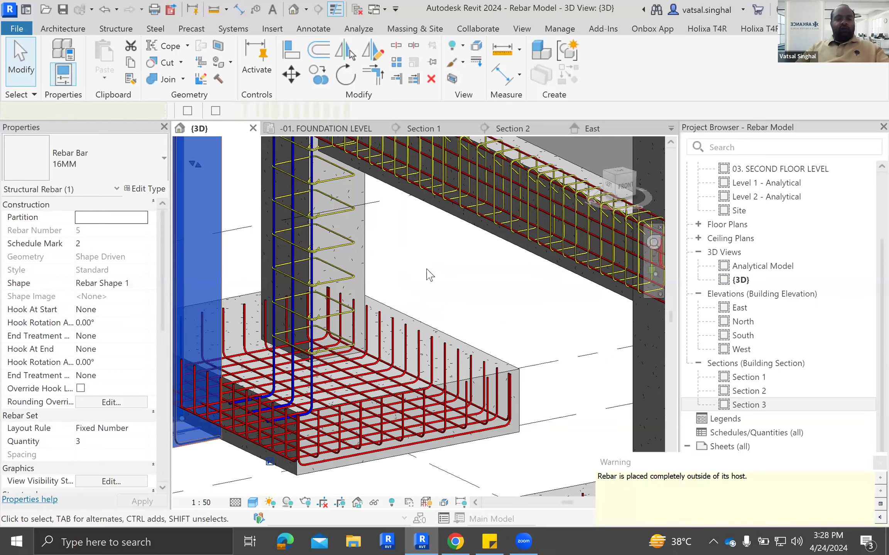
pyautogui.click(427, 269)
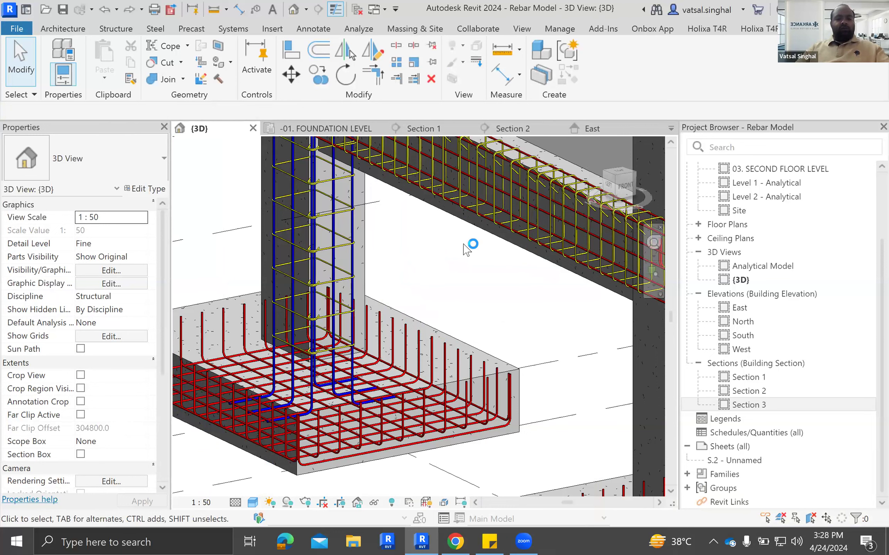
# Step: Select the reinforced corner column with its bars and stirrups and filter the selection to Structural Rebar only
pyautogui.moveTo(202, 269); pyautogui.dragTo(202, 269)
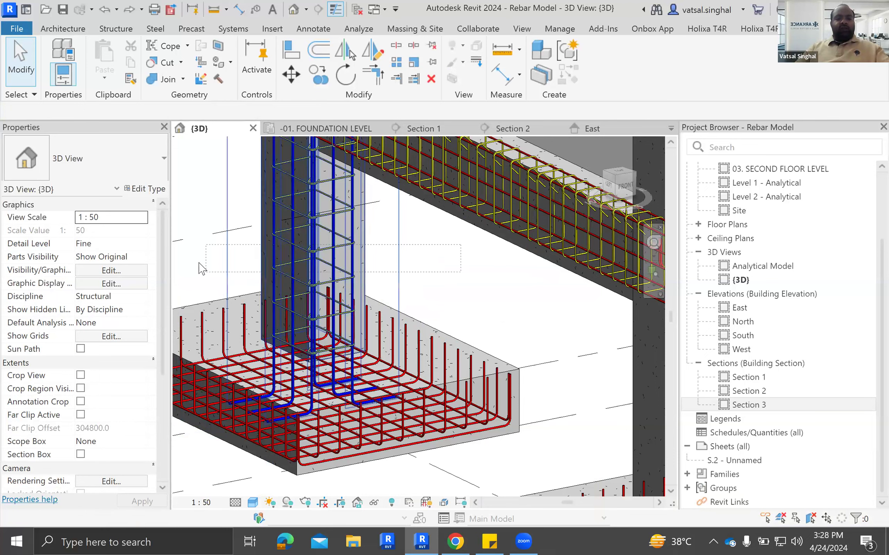
pyautogui.click(599, 66)
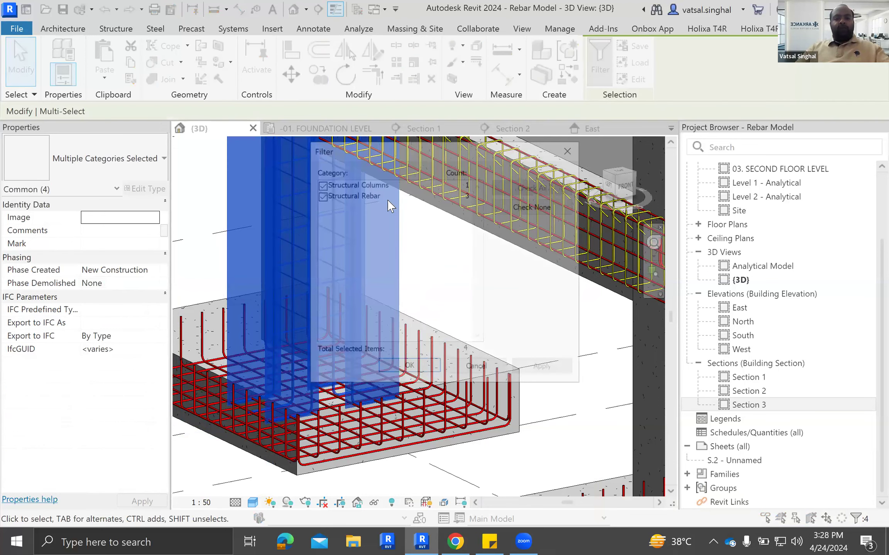
pyautogui.click(320, 192)
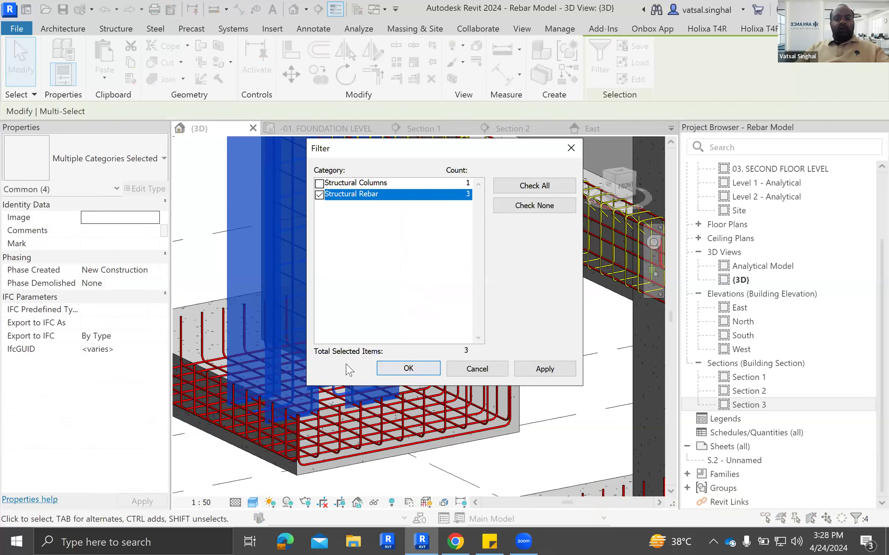
pyautogui.press('Return')
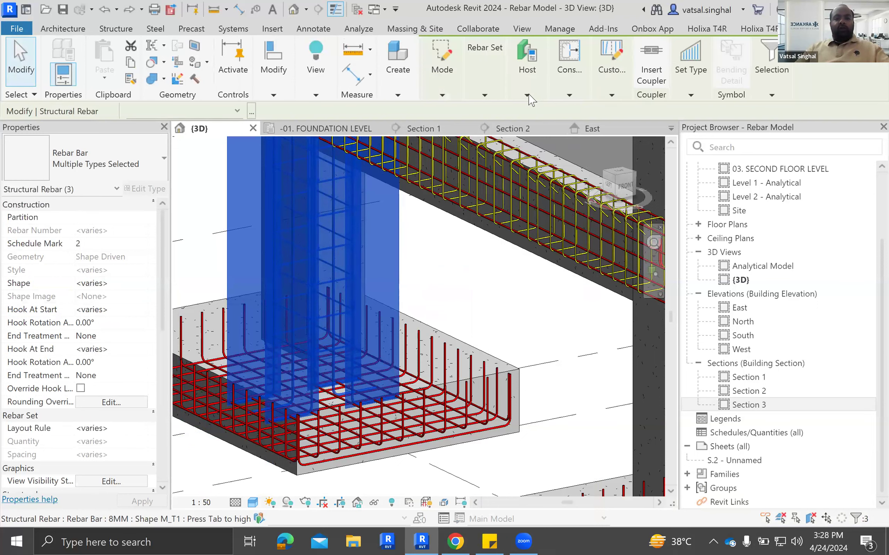
# Step: Propagate the selected column bars and stirrups with Align By Host, picking the grid B foundation column as destination host
pyautogui.click(527, 95)
pyautogui.click(601, 146)
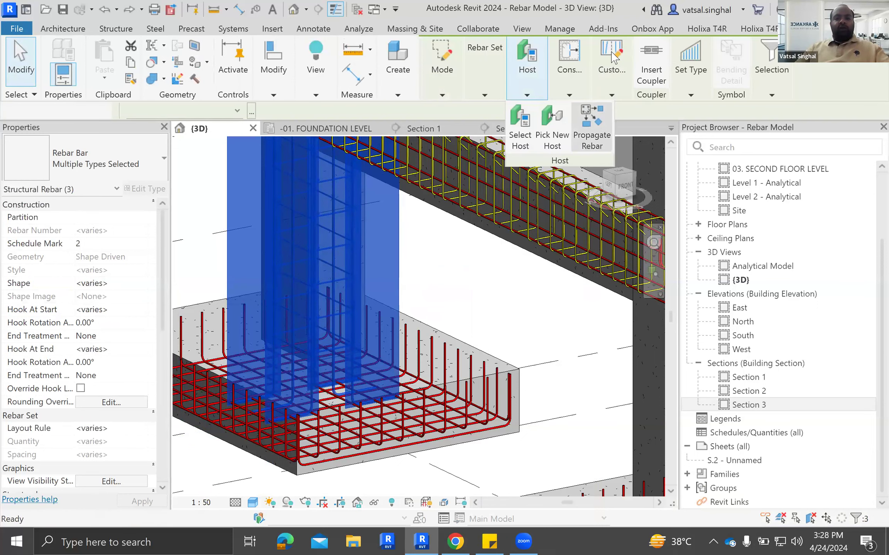
pyautogui.click(600, 66)
pyautogui.scroll(-4, 289, 287)
pyautogui.click(426, 337)
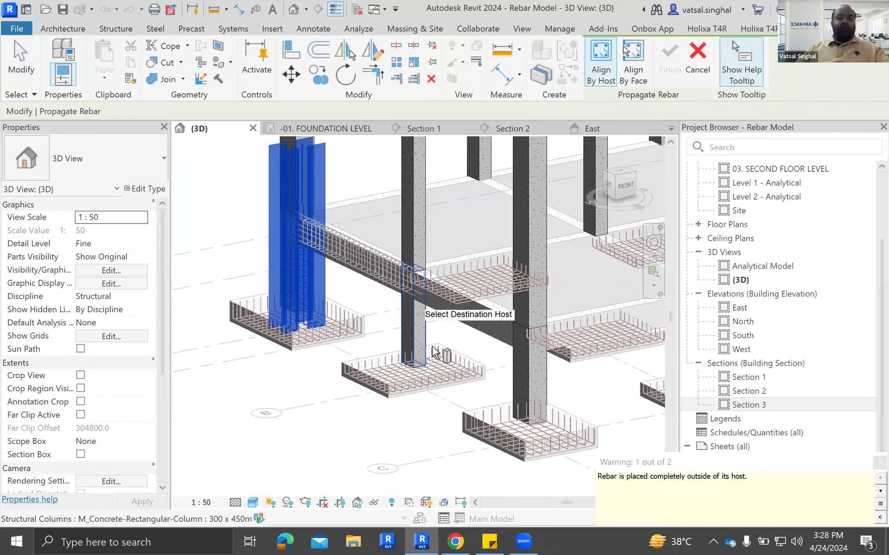
# Step: Add the corner foundation column on grid C as another destination host for the column reinforcement
pyautogui.scroll(1, 444, 363)
pyautogui.moveTo(444, 363); pyautogui.dragTo(288, 273, button='middle')
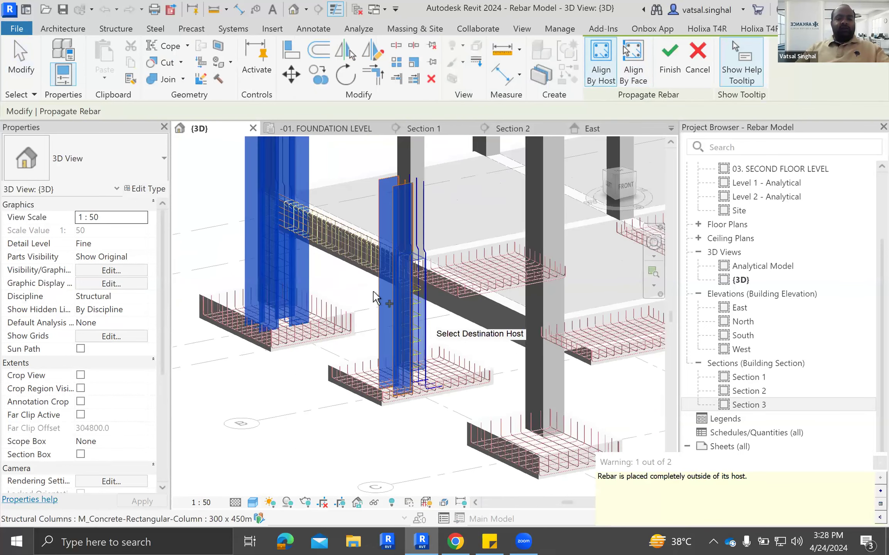
pyautogui.scroll(5, 376, 293)
pyautogui.scroll(-3, 516, 342)
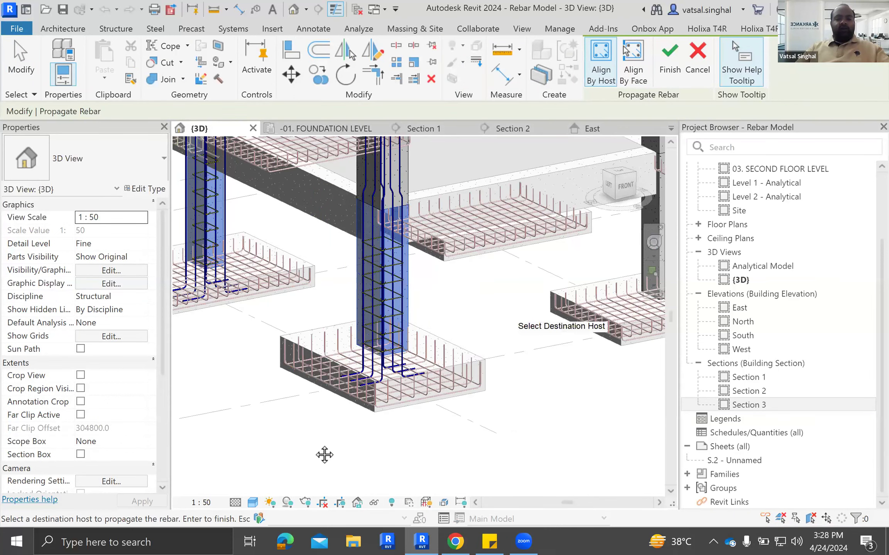
# Step: Add the next foundation column along grid C as a destination host and finish propagating the column rebar
pyautogui.click(446, 363)
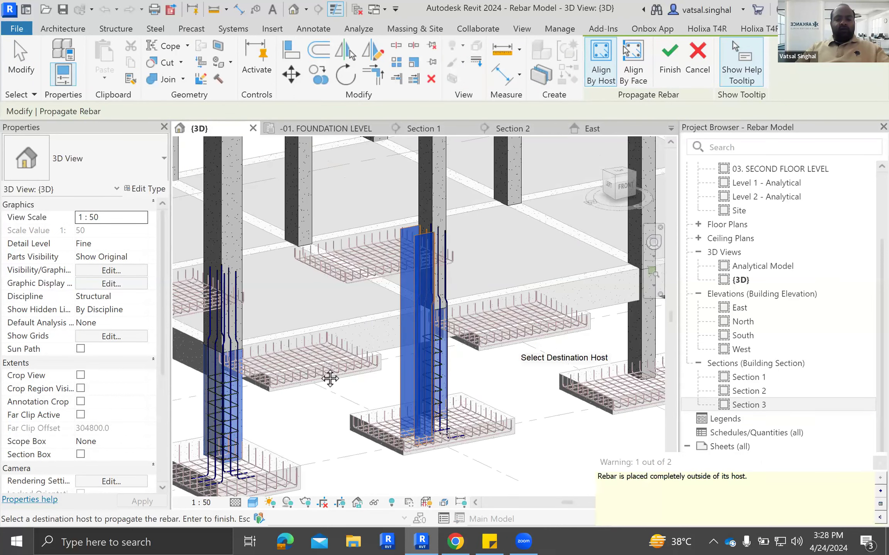
pyautogui.moveTo(445, 364); pyautogui.dragTo(443, 332, button='middle')
pyautogui.click(443, 331)
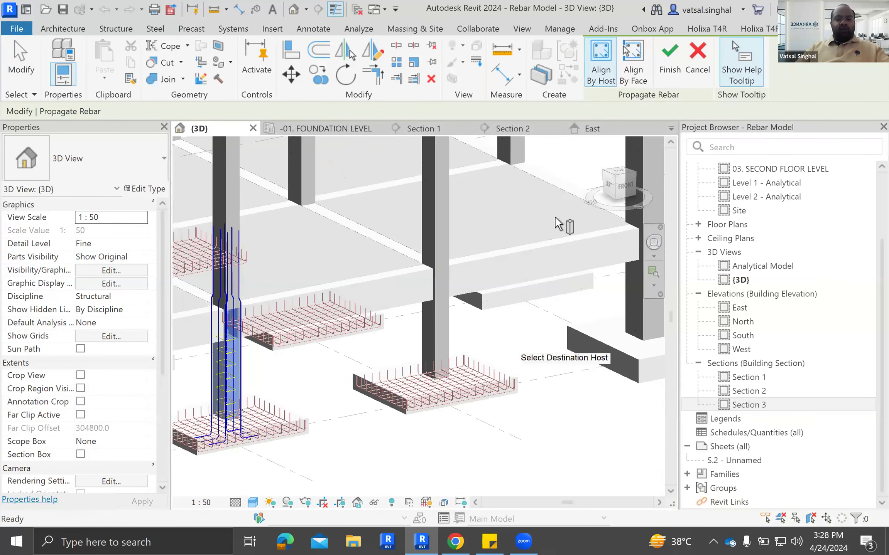
pyautogui.press('Return')
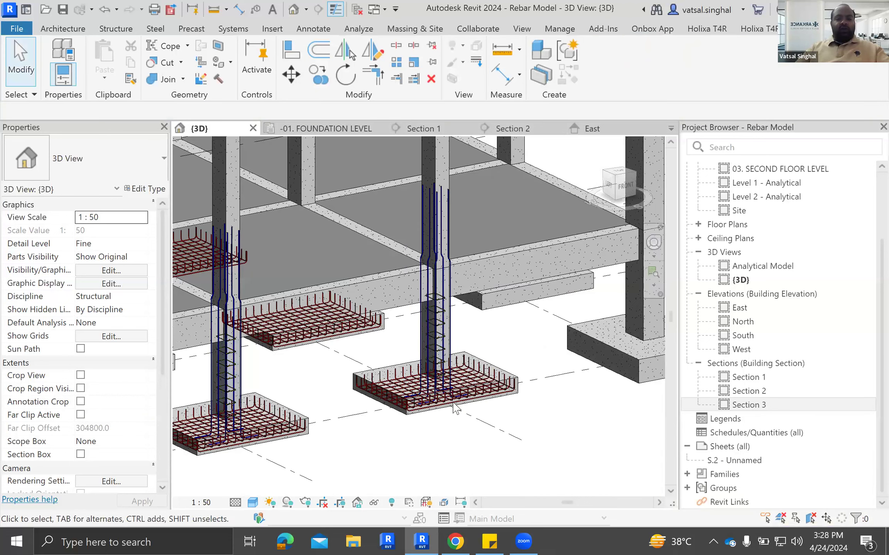
# Step: Examine the propagated column bars and stirrups in the {3D} view, checking whether the vertical bars sit inside their columns
pyautogui.scroll(2, 435, 433)
pyautogui.scroll(2, 404, 436)
pyautogui.keyDown('shift'); pyautogui.moveTo(349, 399); pyautogui.dragTo(416, 197, button='middle'); pyautogui.keyUp('shift')
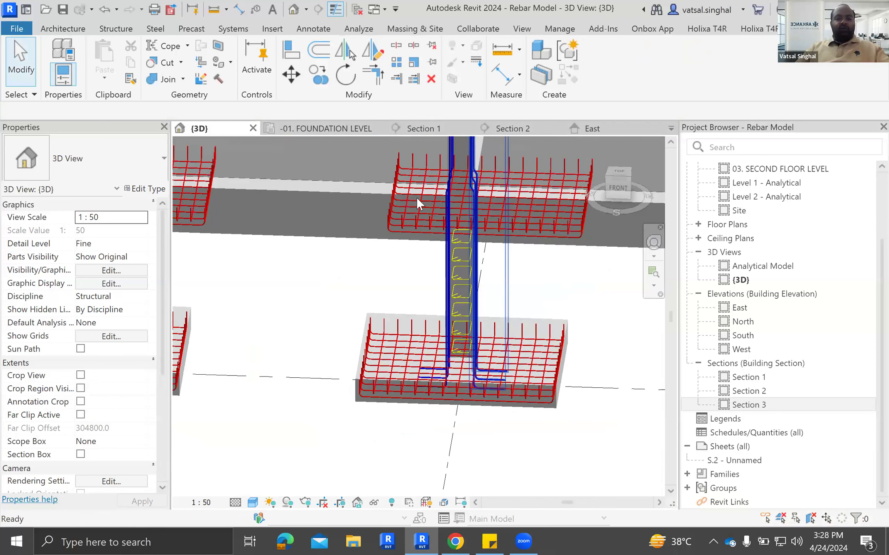
pyautogui.scroll(2, 481, 287)
pyautogui.scroll(2, 530, 278)
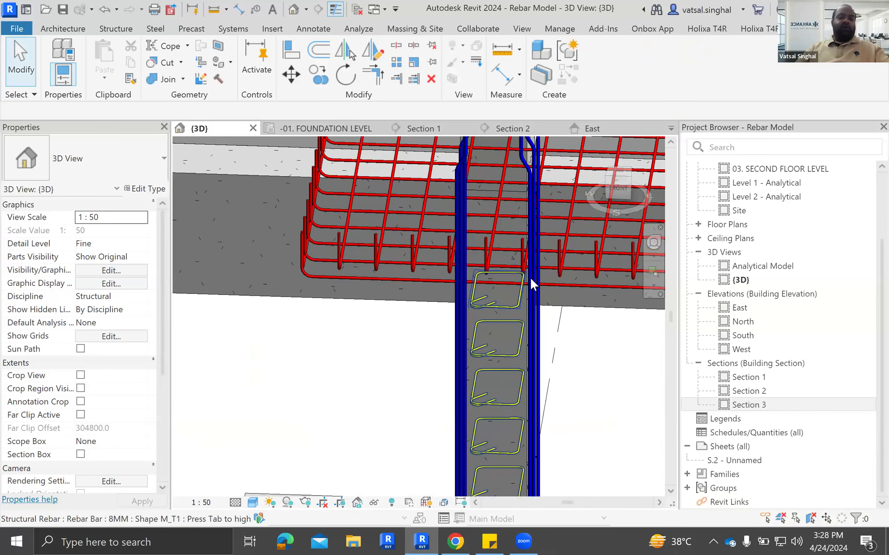
pyautogui.click(541, 264)
pyautogui.scroll(-5, 513, 285)
pyautogui.keyDown('shift'); pyautogui.moveTo(449, 318); pyautogui.dragTo(595, 324, button='middle'); pyautogui.keyUp('shift')
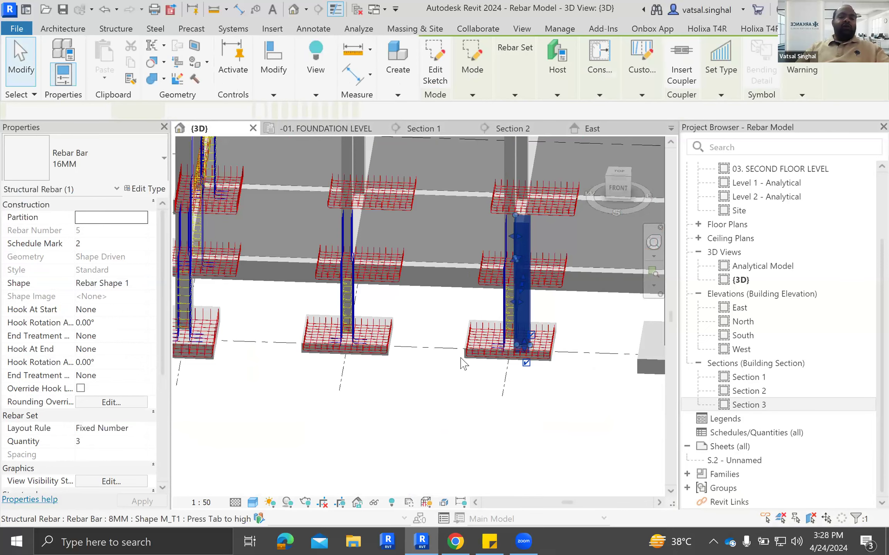
pyautogui.press('Escape')
pyautogui.keyDown('shift'); pyautogui.moveTo(227, 266); pyautogui.dragTo(349, 301, button='middle'); pyautogui.keyUp('shift')
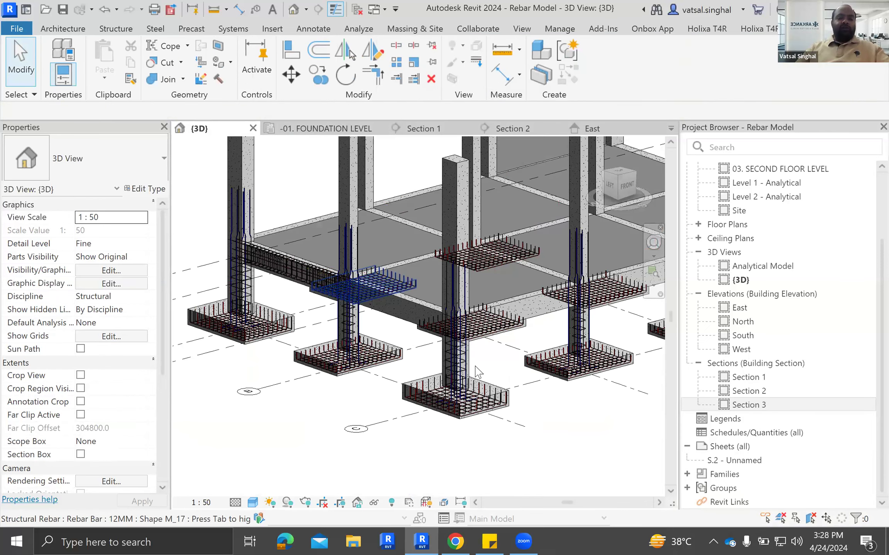
pyautogui.scroll(4, 417, 357)
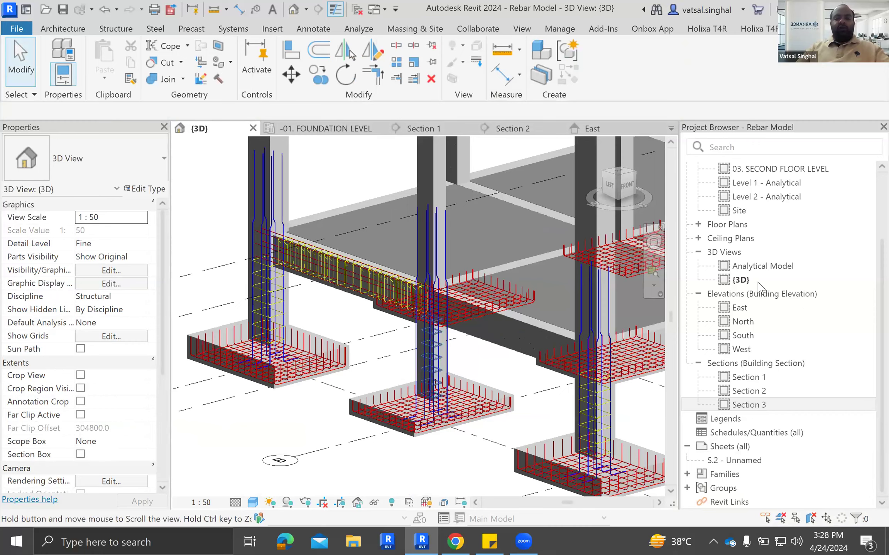
pyautogui.scroll(2, 758, 287)
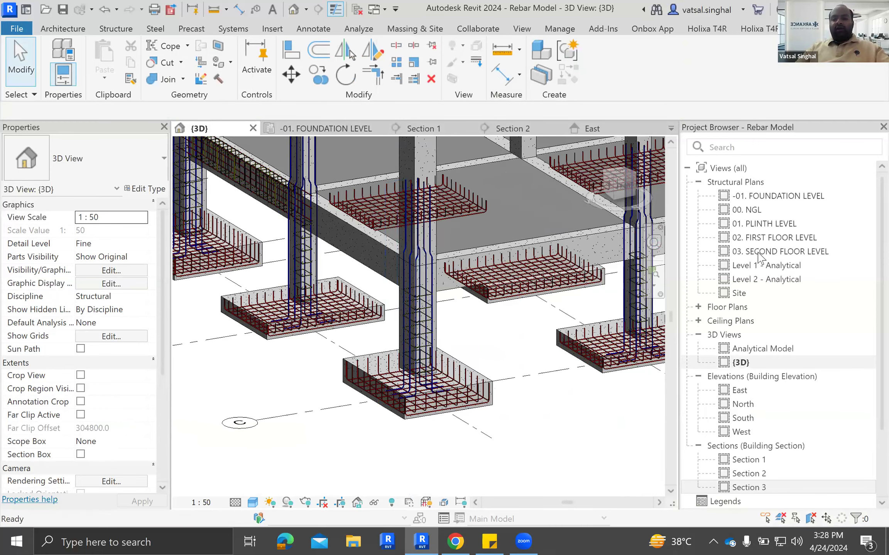
# Step: Open the 00. NGL structural plan and move the grid B column's left 16MM bar set inside the stirrup
pyautogui.doubleClick(754, 210)
pyautogui.scroll(2, 452, 217)
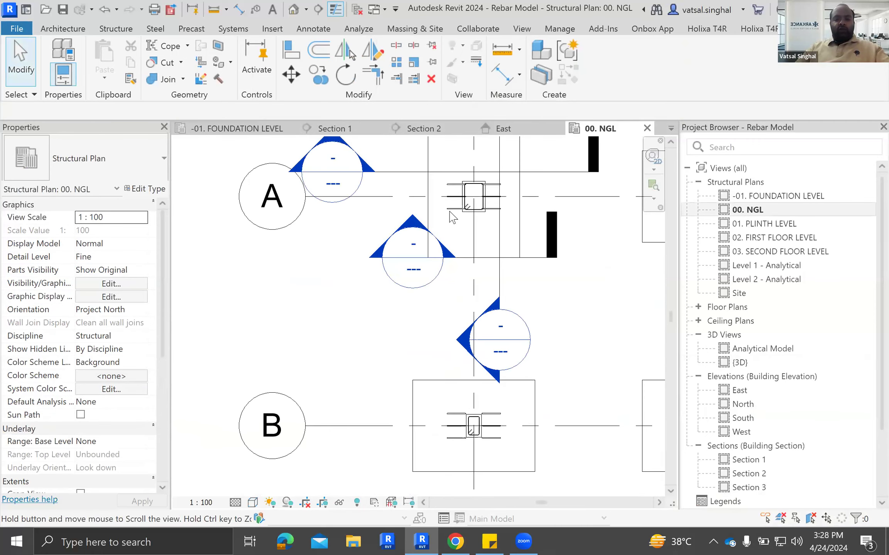
pyautogui.scroll(3, 428, 245)
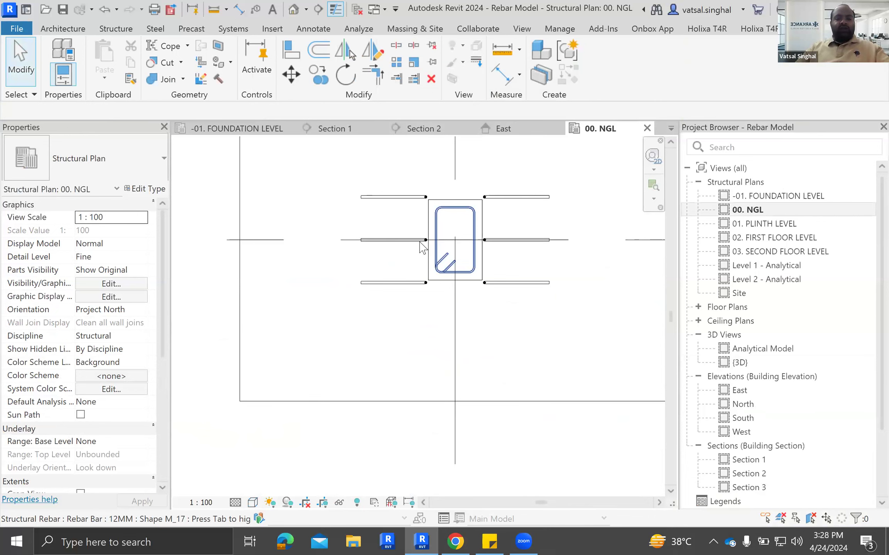
pyautogui.click(421, 242)
pyautogui.scroll(3, 423, 246)
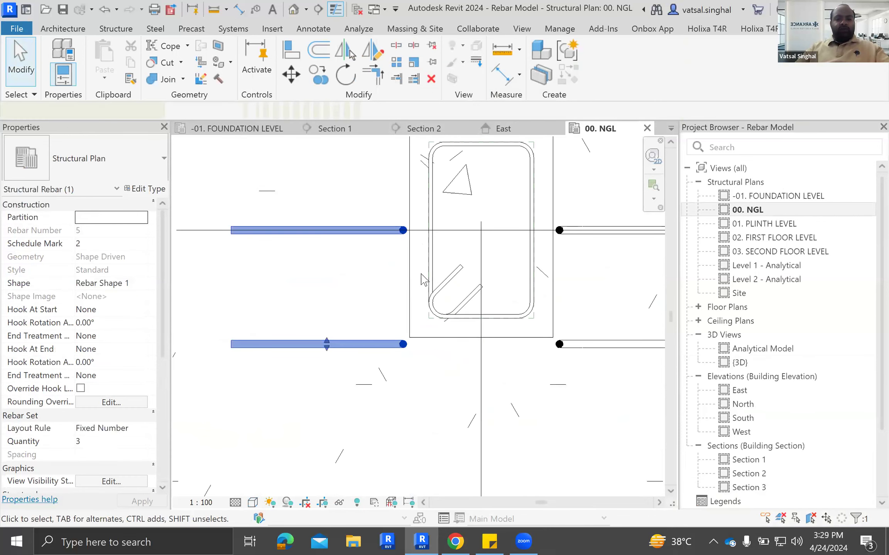
pyautogui.scroll(-1, 407, 216)
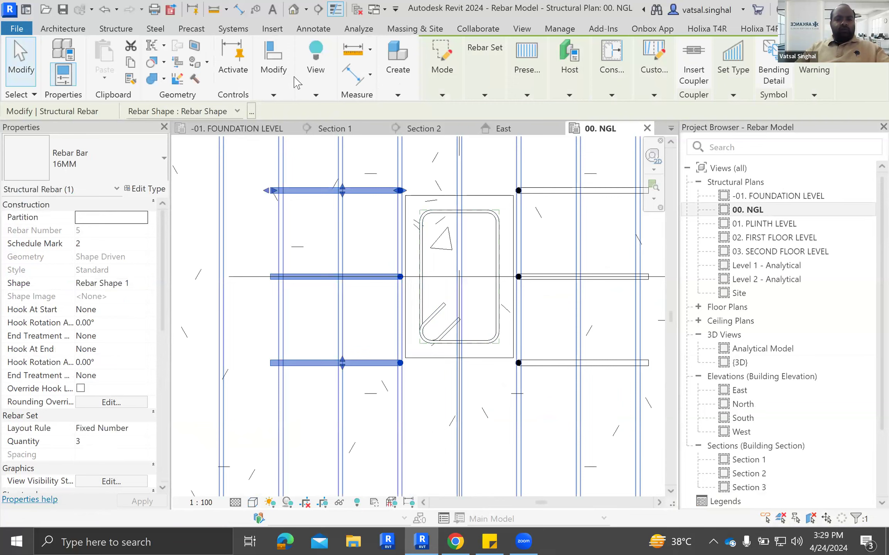
pyautogui.click(273, 94)
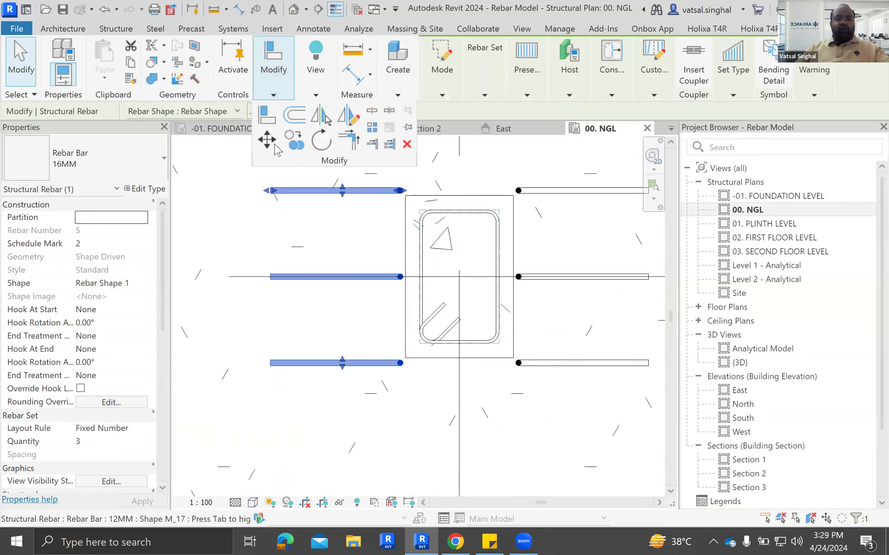
pyautogui.scroll(2, 400, 278)
pyautogui.click(401, 279)
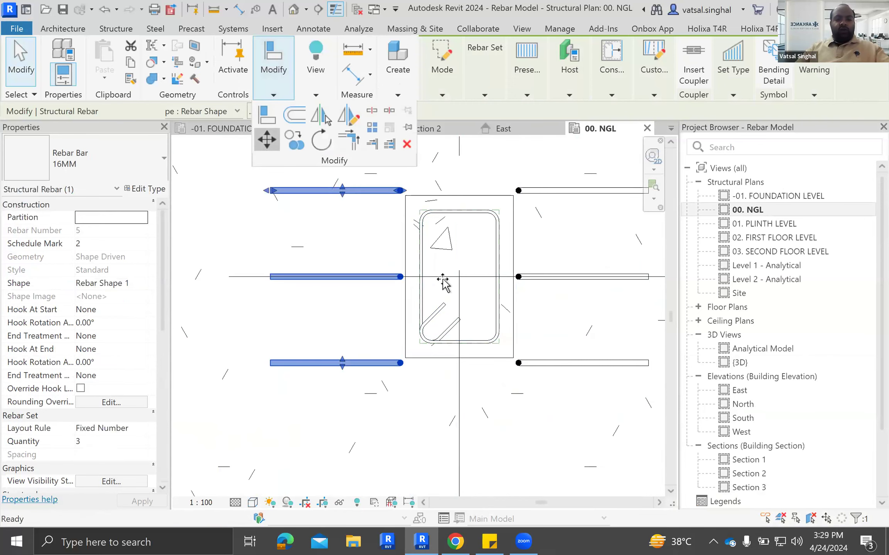
pyautogui.click(443, 280)
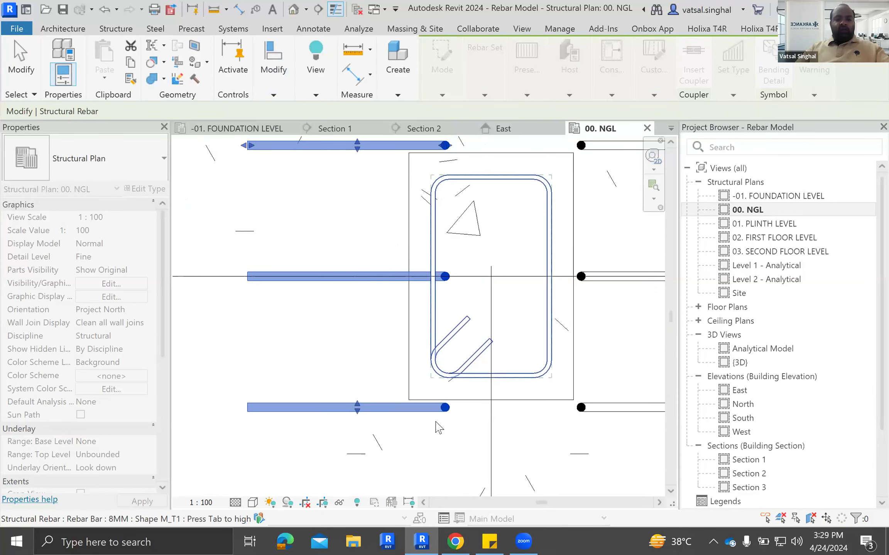
# Step: Shorten the distribution of the left bar set at both ends so its outer bars fit the stirrup corners
pyautogui.click(358, 371)
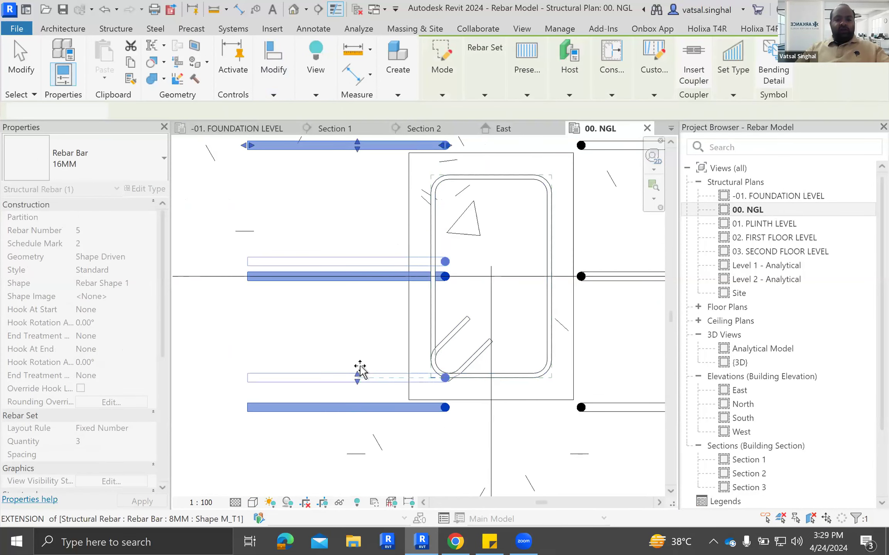
pyautogui.moveTo(357, 150); pyautogui.dragTo(358, 188)
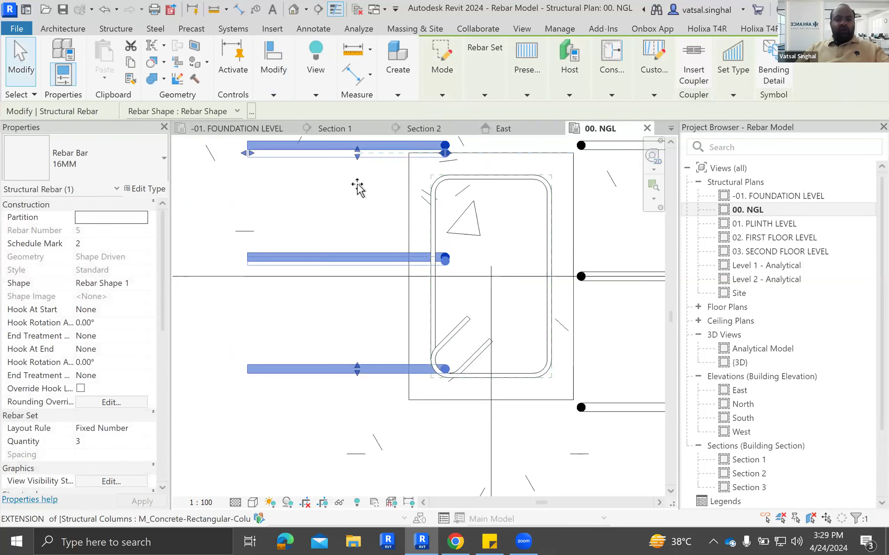
pyautogui.scroll(-3, 386, 291)
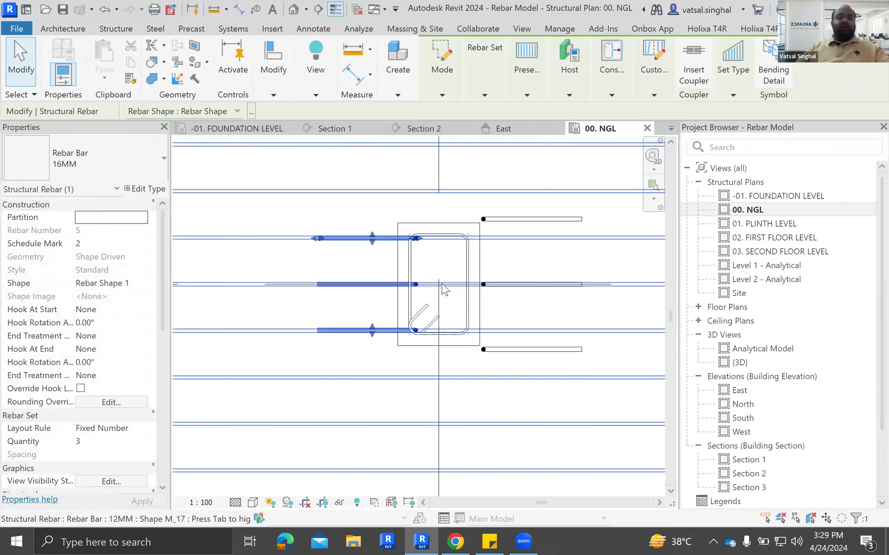
pyautogui.scroll(-1, 445, 281)
pyautogui.press('Escape')
# Step: Move the grid B column's right 16MM bar set horizontally to the inside face of the stirrup
pyautogui.scroll(2, 469, 308)
pyautogui.click(473, 335)
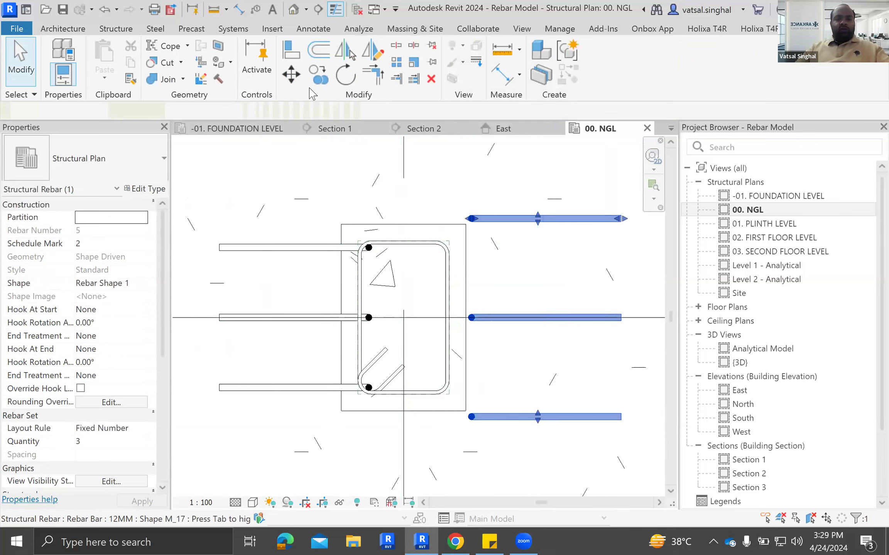
pyautogui.click(279, 81)
pyautogui.press('m')
pyautogui.press('v')
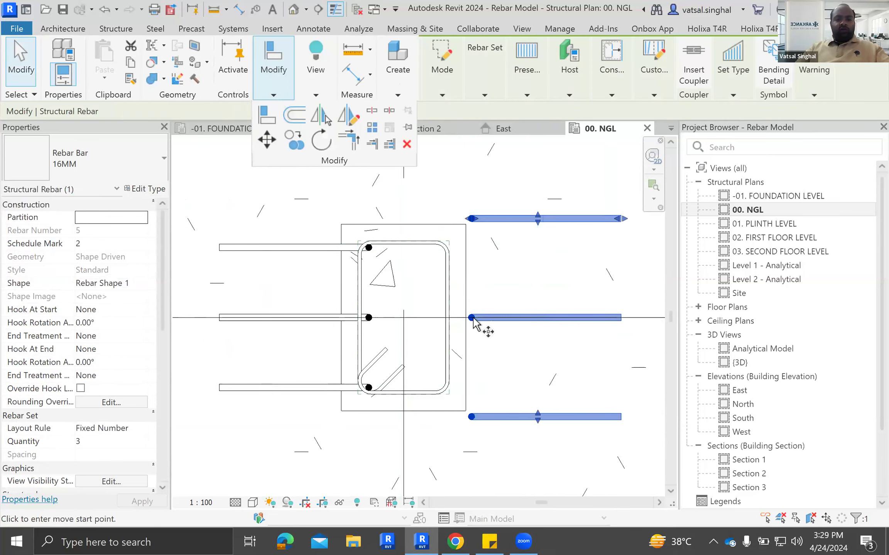
pyautogui.click(472, 318)
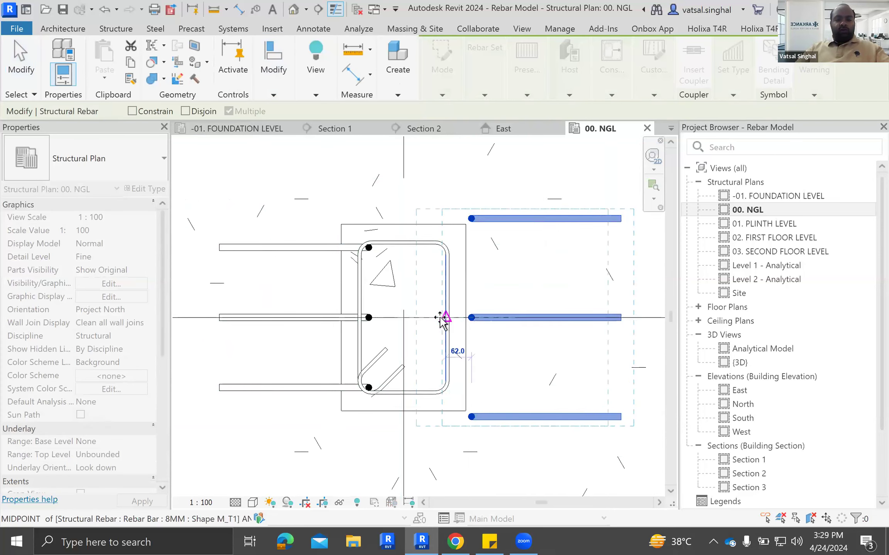
pyautogui.click(489, 353)
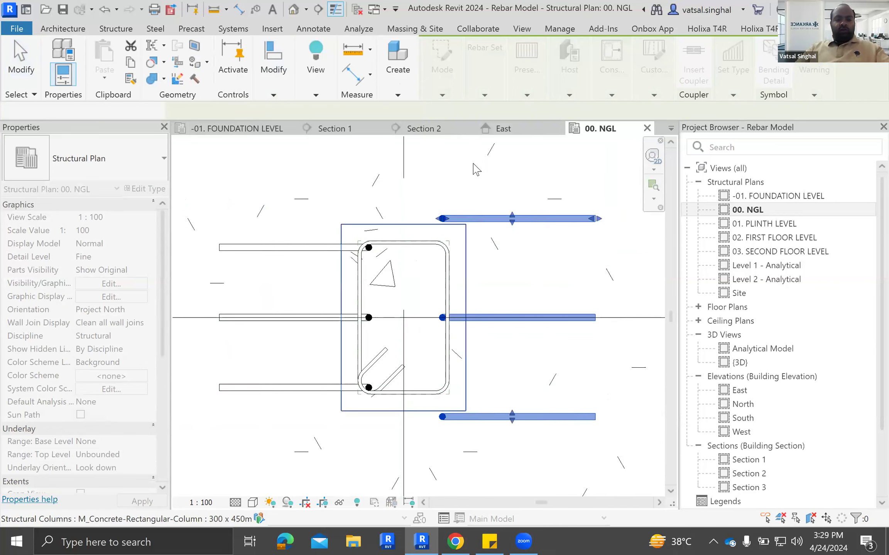
# Step: Shorten the distribution of the right bar set at both ends to align with the opposite bars inside the stirrup
pyautogui.moveTo(515, 228); pyautogui.dragTo(510, 247)
pyautogui.moveTo(511, 415); pyautogui.dragTo(675, 366)
pyautogui.press('Escape')
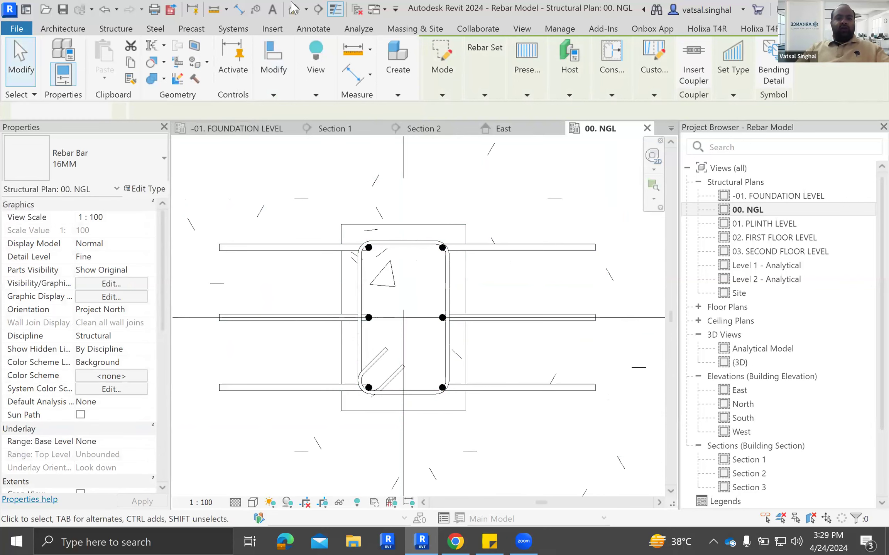
# Step: Return to the {3D} view and examine the corrected grid B column bars alongside the other reinforced foundation columns
pyautogui.click(294, 10)
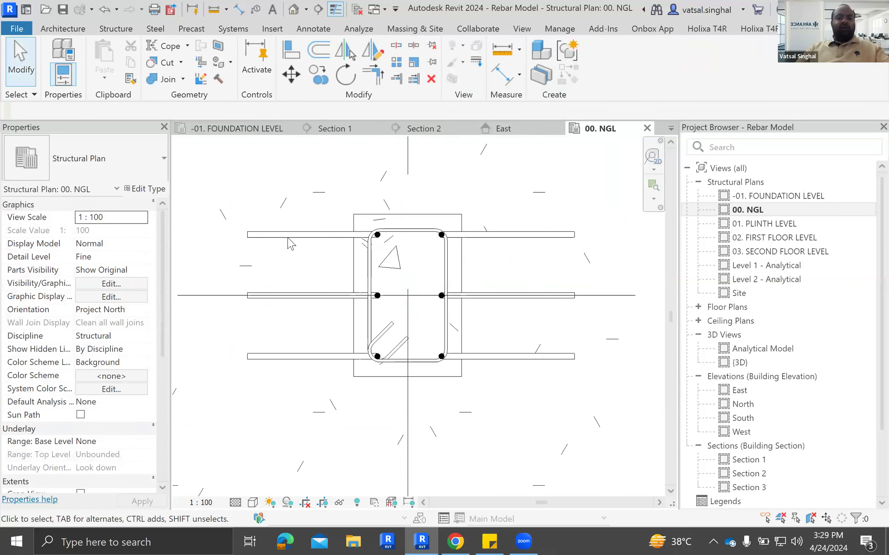
pyautogui.scroll(2, 463, 304)
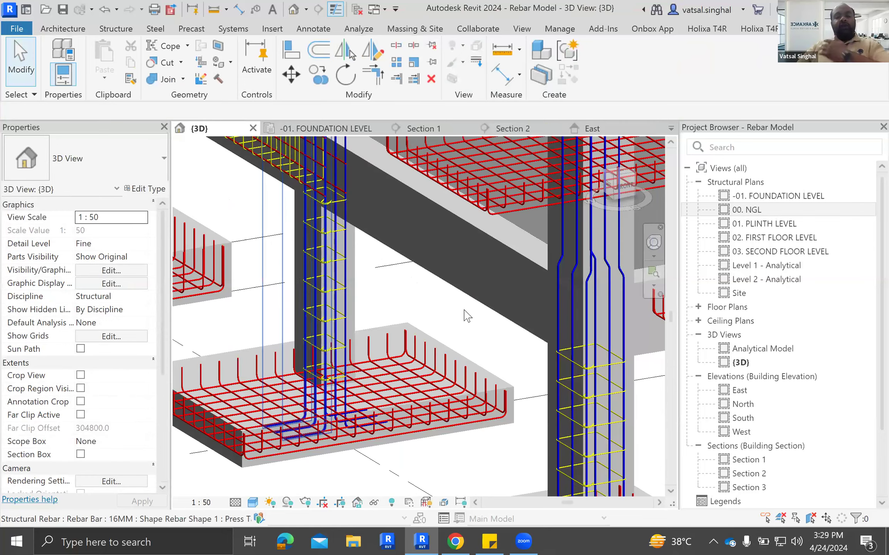
pyautogui.scroll(2, 430, 308)
pyautogui.keyDown('shift'); pyautogui.moveTo(422, 347); pyautogui.dragTo(471, 349, button='middle'); pyautogui.keyUp('shift')
pyautogui.scroll(-3, 410, 330)
pyautogui.keyDown('shift'); pyautogui.moveTo(361, 260); pyautogui.dragTo(439, 295, button='middle'); pyautogui.keyUp('shift')
pyautogui.moveTo(439, 294); pyautogui.dragTo(485, 310, button='middle')
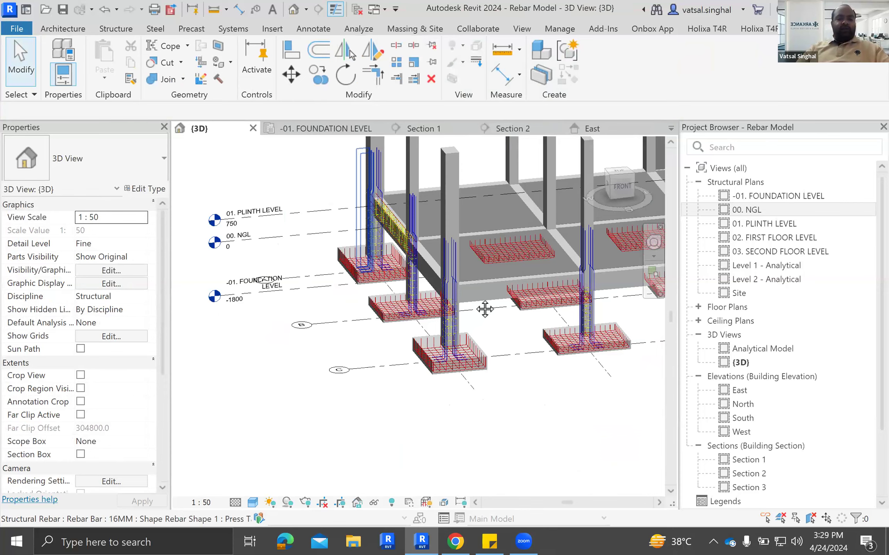
pyautogui.keyDown('shift'); pyautogui.moveTo(369, 385); pyautogui.dragTo(405, 336, button='middle'); pyautogui.keyUp('shift')
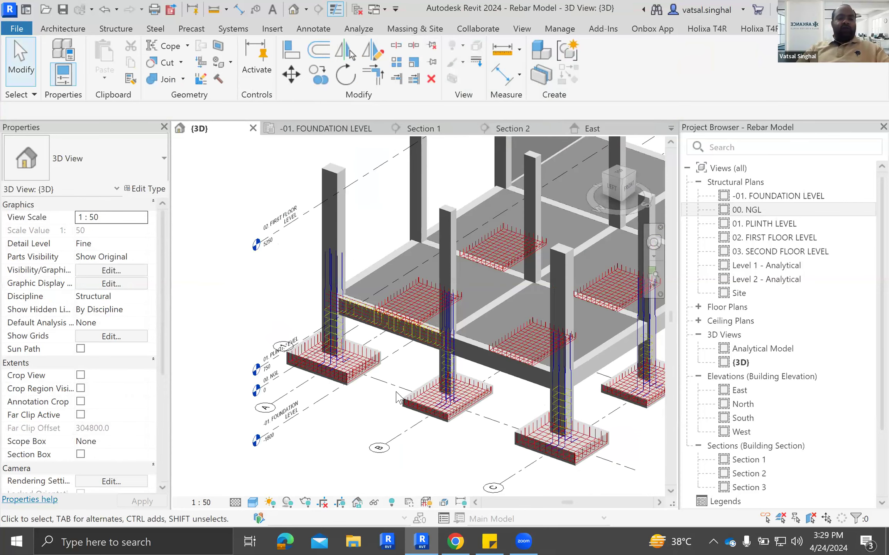
# Step: Select the reinforced plinth beam between grids A and B with its bars, and filter the selection to Structural Rebar only
pyautogui.scroll(3, 396, 392)
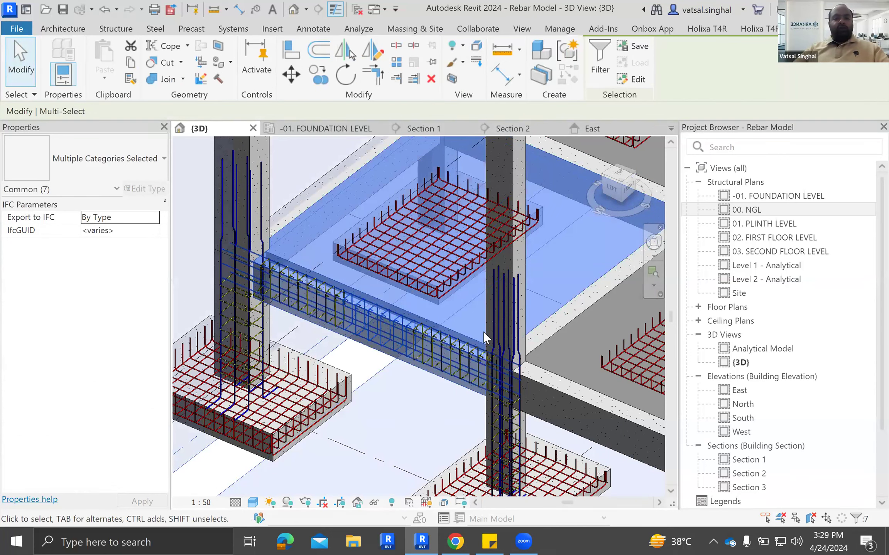
pyautogui.click(600, 58)
pyautogui.click(535, 205)
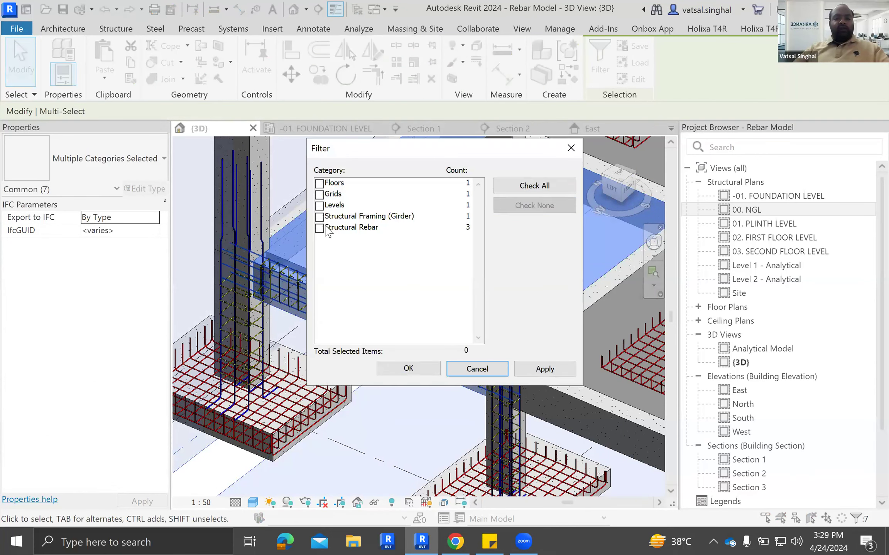
pyautogui.click(319, 229)
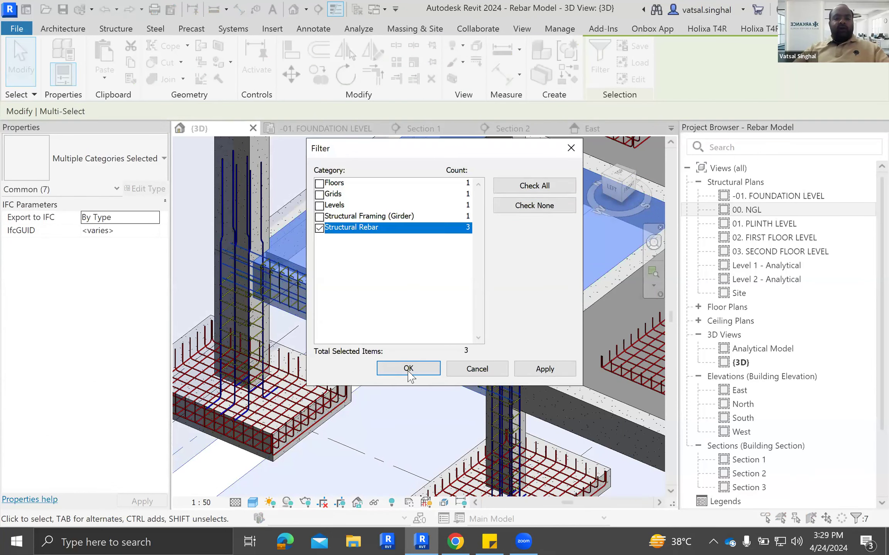
pyautogui.press('Return')
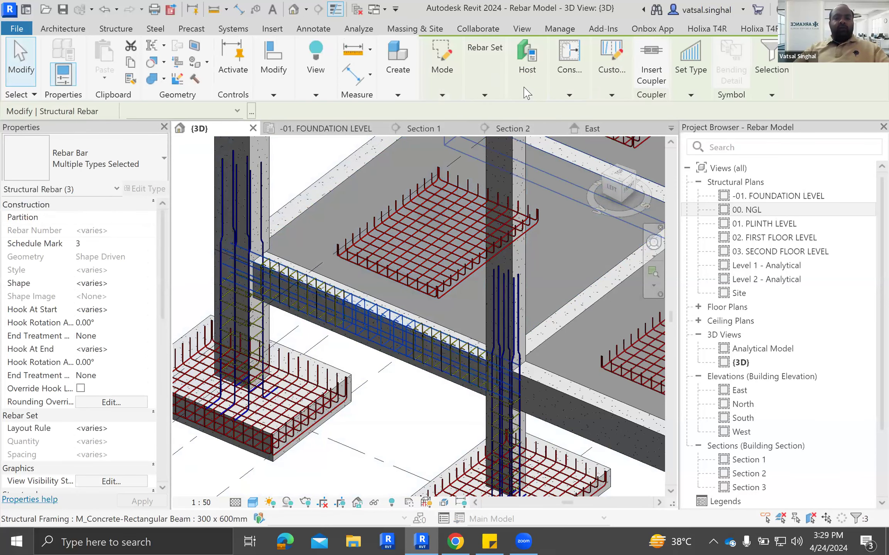
# Step: Propagate the plinth beam's rebar by host to the adjoining, parallel and grid A and B line plinth beams, and finish the propagation
pyautogui.click(602, 125)
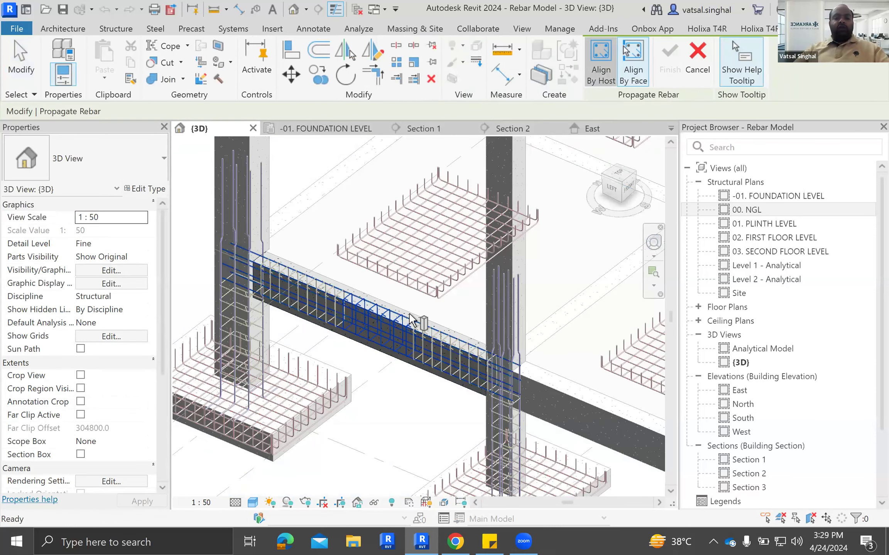
pyautogui.scroll(-4, 487, 349)
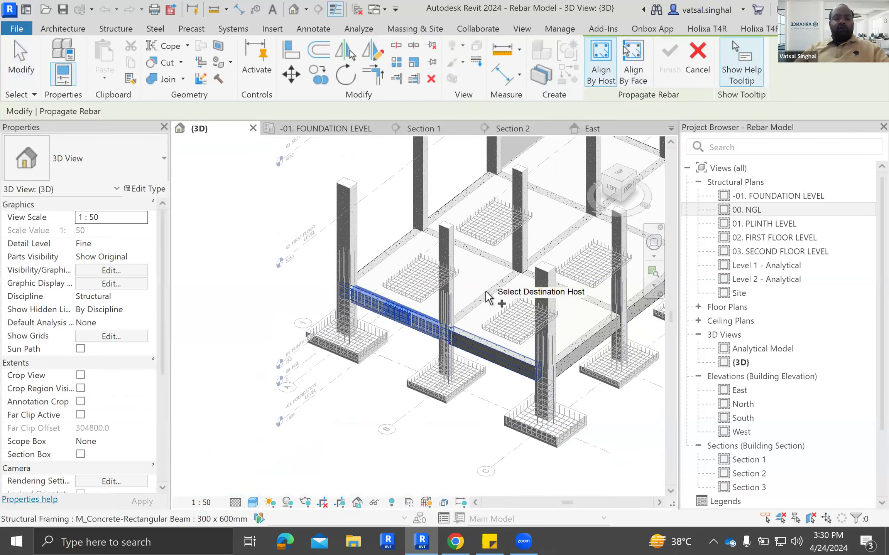
pyautogui.click(489, 285)
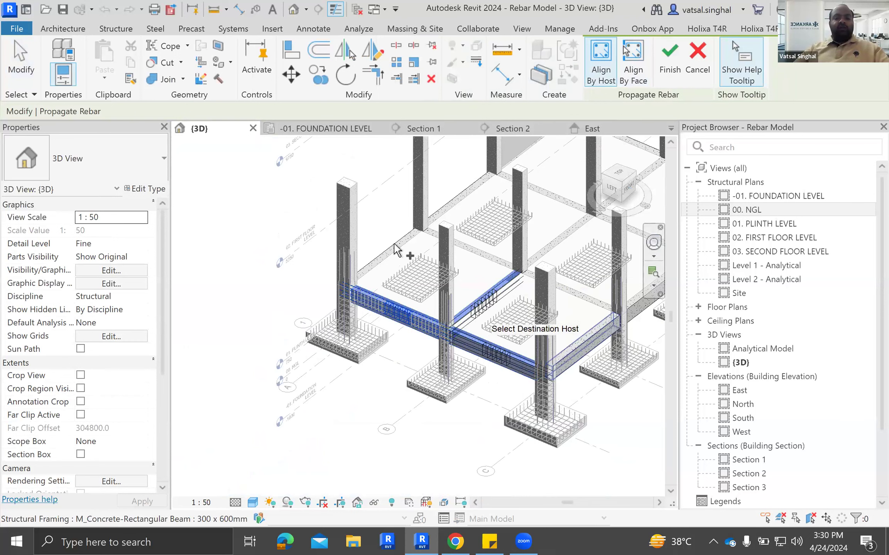
pyautogui.click(465, 200)
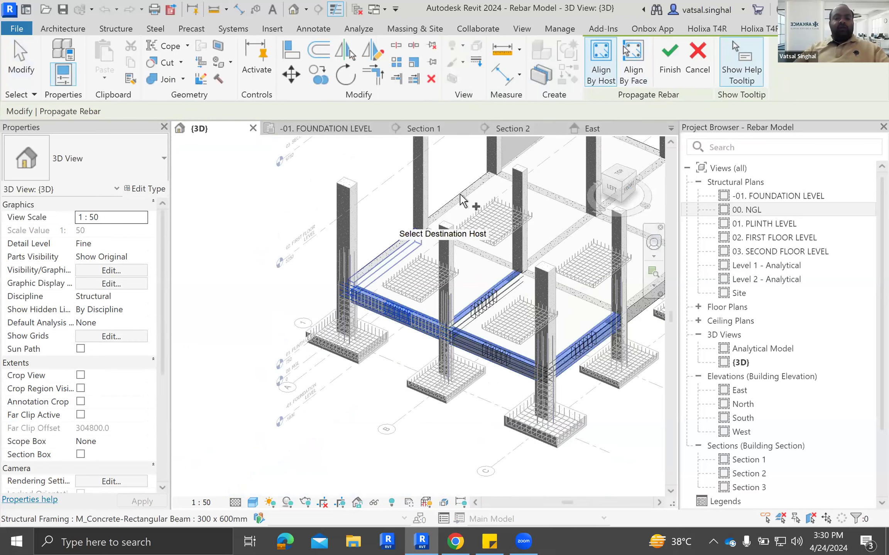
pyautogui.click(489, 252)
pyautogui.click(667, 58)
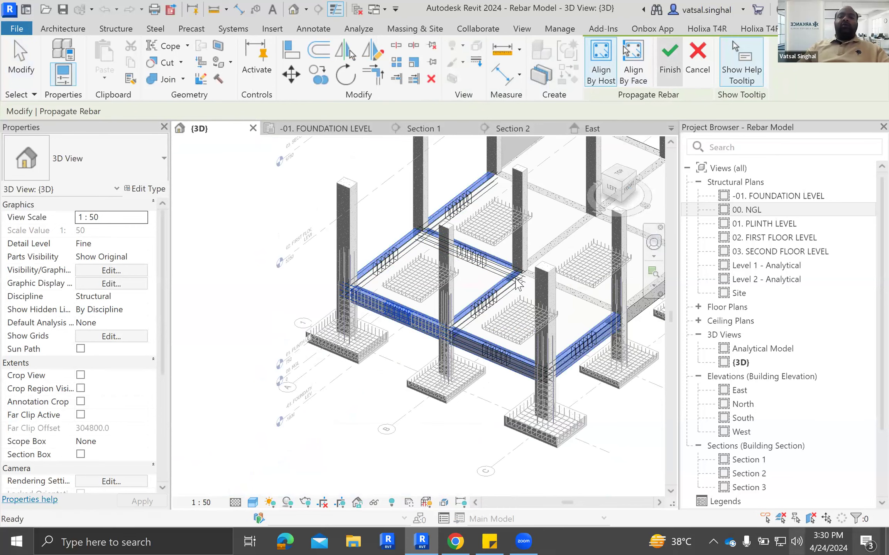
# Step: Examine the propagated plinth beam bars and stirrups from several angles, and how they meet the column rebar
pyautogui.keyDown('shift'); pyautogui.moveTo(549, 403); pyautogui.dragTo(486, 325, button='middle'); pyautogui.keyUp('shift')
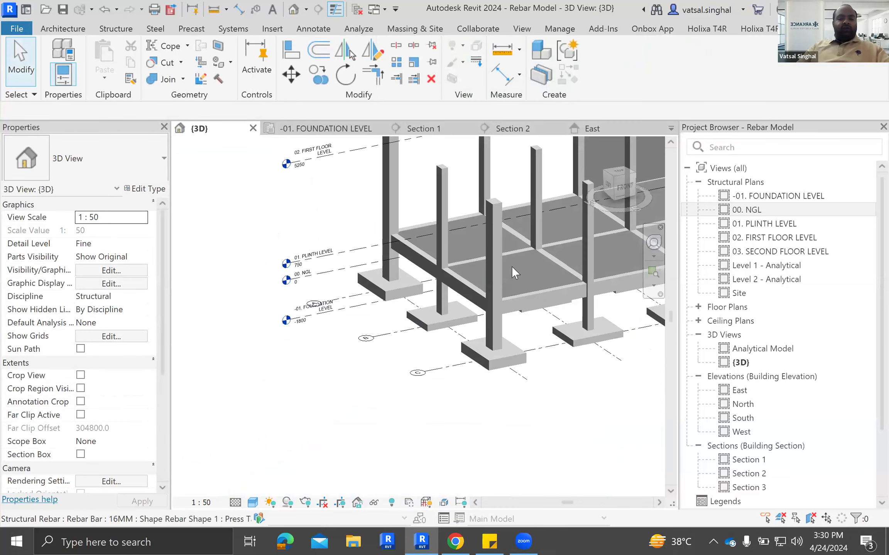
pyautogui.scroll(7, 454, 283)
pyautogui.scroll(-2, 487, 322)
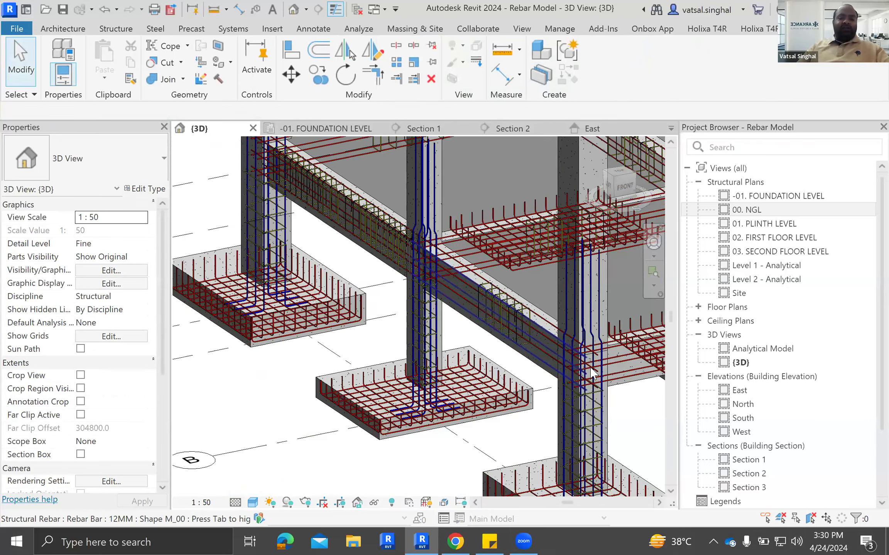
pyautogui.scroll(3, 608, 362)
pyautogui.moveTo(609, 362); pyautogui.dragTo(474, 357, button='middle')
pyautogui.scroll(-2, 506, 375)
pyautogui.scroll(-1, 475, 358)
pyautogui.moveTo(394, 267); pyautogui.dragTo(310, 262, button='middle')
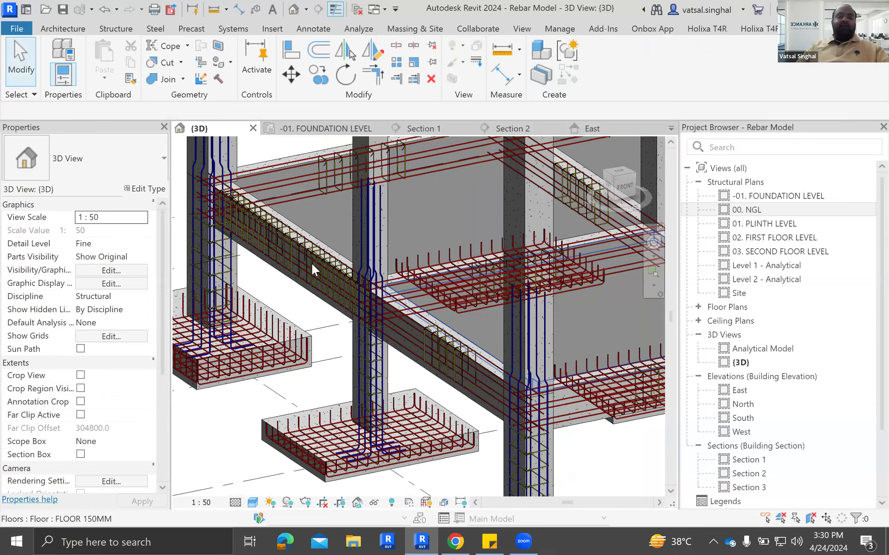
pyautogui.moveTo(276, 217); pyautogui.dragTo(298, 235, button='middle')
pyautogui.scroll(2, 338, 340)
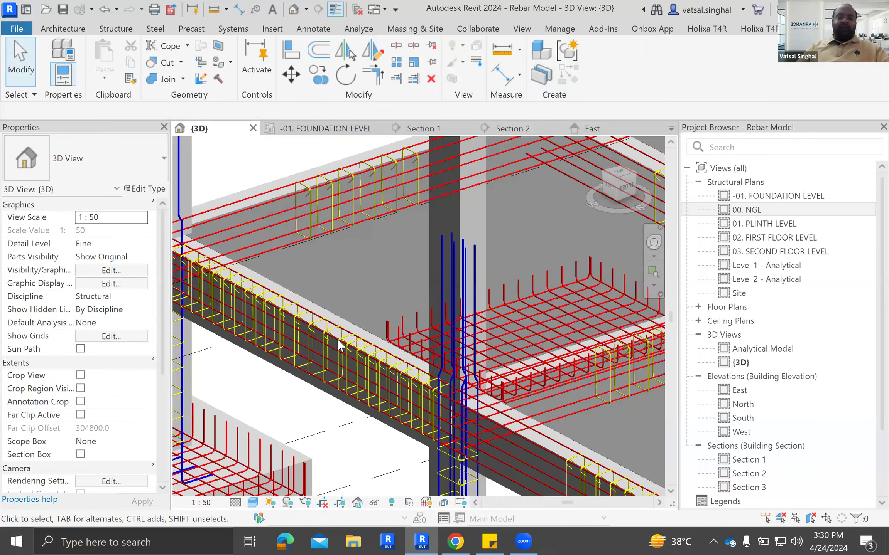
pyautogui.scroll(-2, 338, 341)
pyautogui.keyDown('shift'); pyautogui.moveTo(372, 426); pyautogui.dragTo(234, 294, button='middle'); pyautogui.keyUp('shift')
pyautogui.keyDown('shift'); pyautogui.moveTo(521, 295); pyautogui.dragTo(710, 230, button='middle'); pyautogui.keyUp('shift')
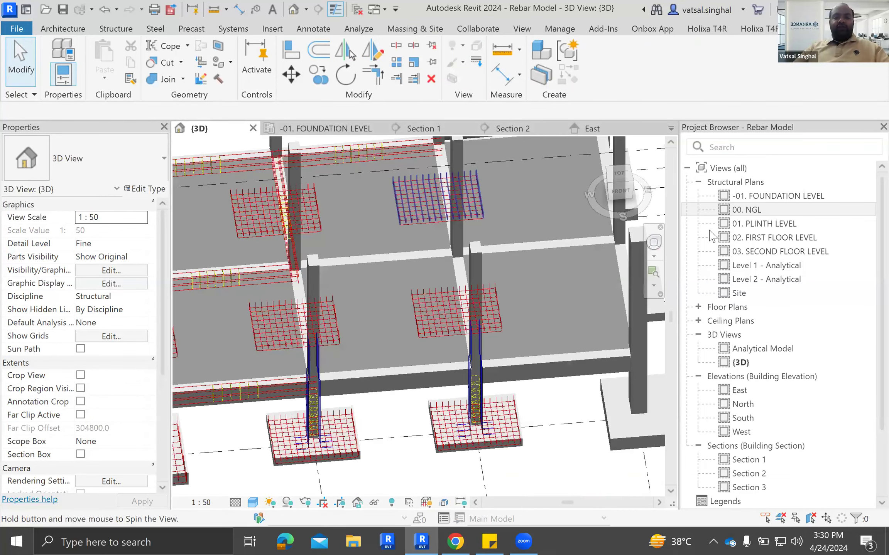
# Step: In the 01. PLINTH LEVEL plan, draw a building section across the slab bay between grids 3 and 4 and B and C, and open it
pyautogui.click(763, 224)
pyautogui.doubleClick(757, 227)
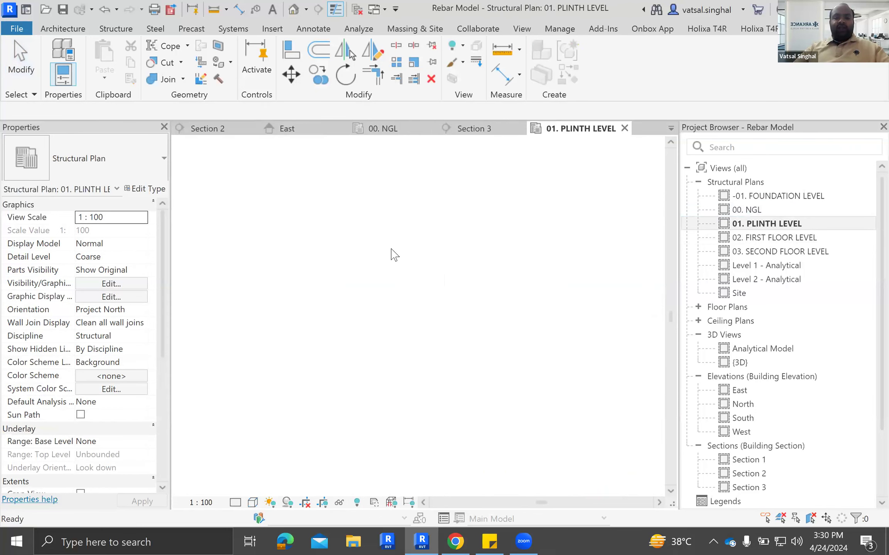
pyautogui.scroll(5, 424, 263)
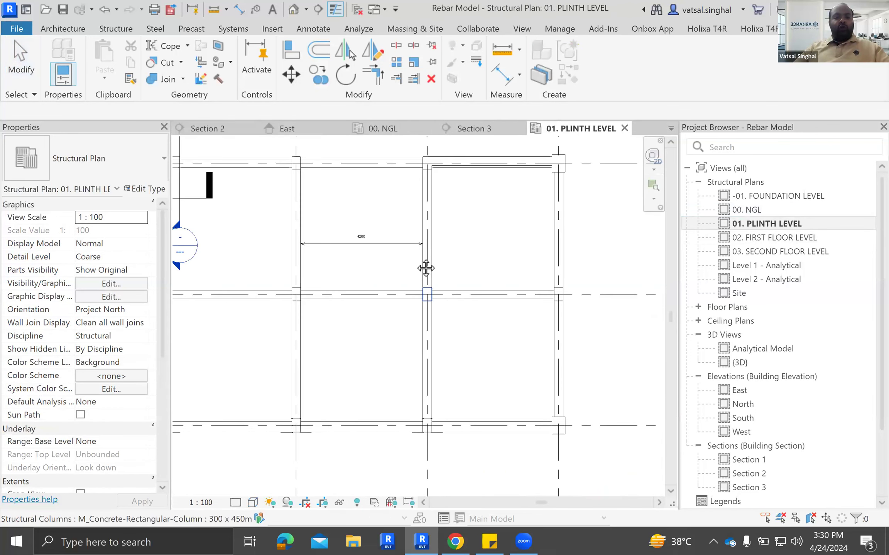
pyautogui.moveTo(437, 303); pyautogui.dragTo(403, 237, button='middle')
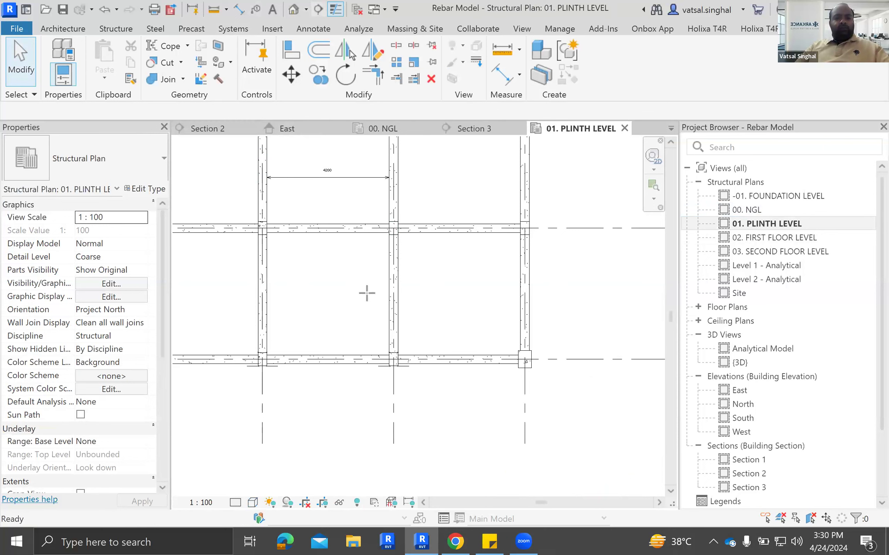
pyautogui.click(565, 294)
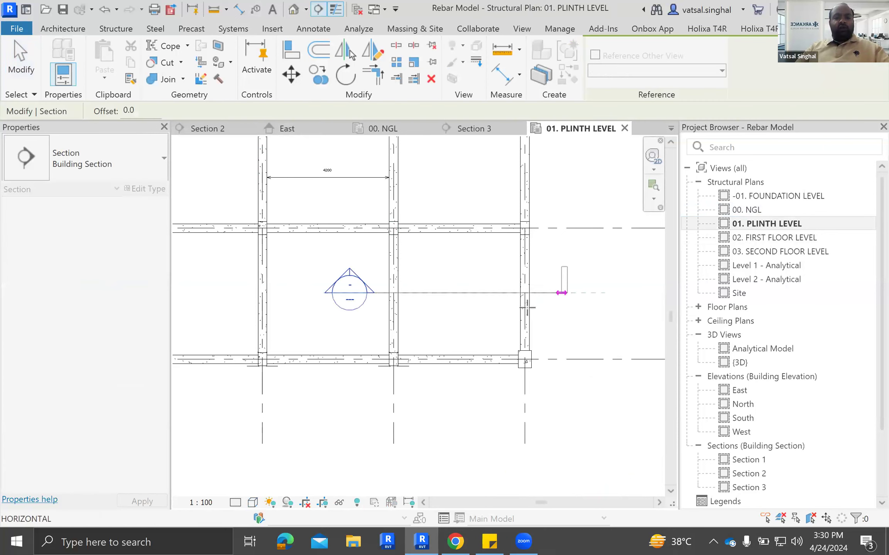
pyautogui.scroll(-2, 432, 272)
pyautogui.scroll(-2, 444, 195)
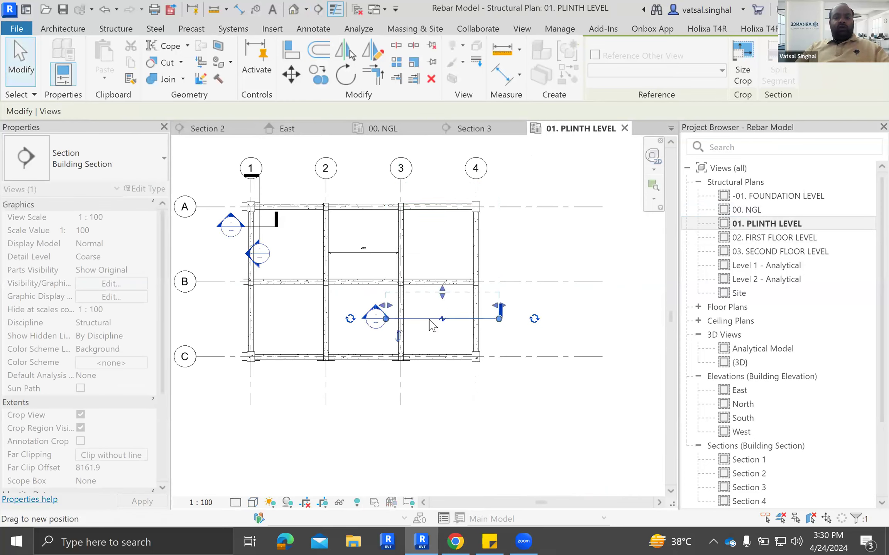
pyautogui.press('Escape')
pyautogui.scroll(2, 375, 312)
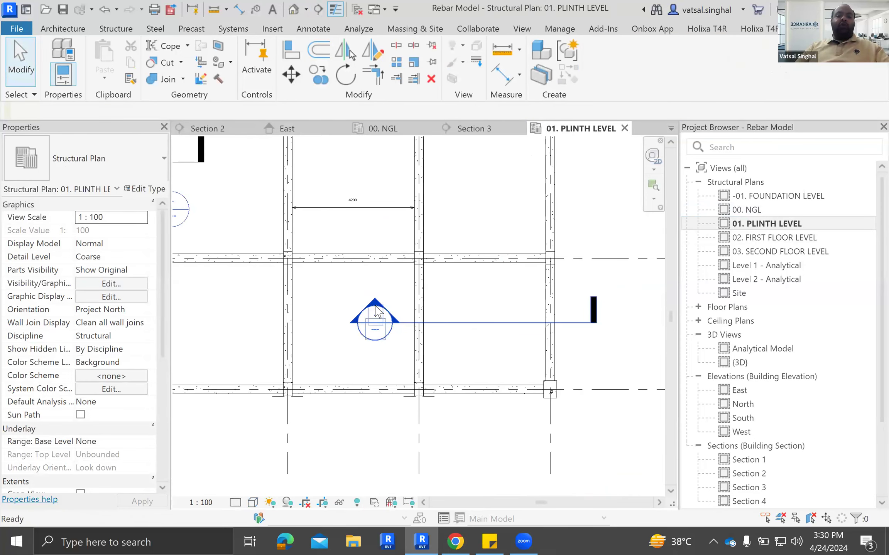
pyautogui.doubleClick(376, 311)
# Step: Start a sketched rebar hosted by the plinth slab in Section 4, using the 12MM bar type
pyautogui.scroll(4, 375, 405)
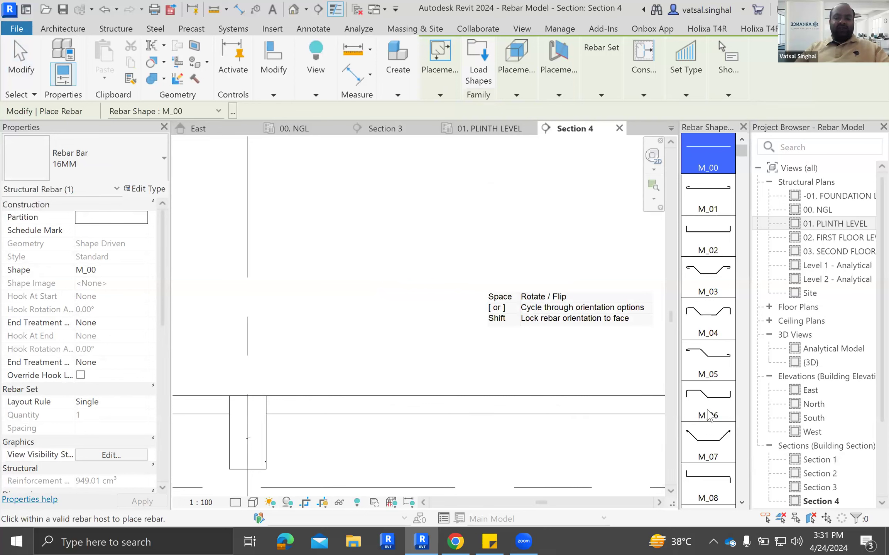
pyautogui.scroll(-1, 714, 422)
pyautogui.scroll(1, 713, 418)
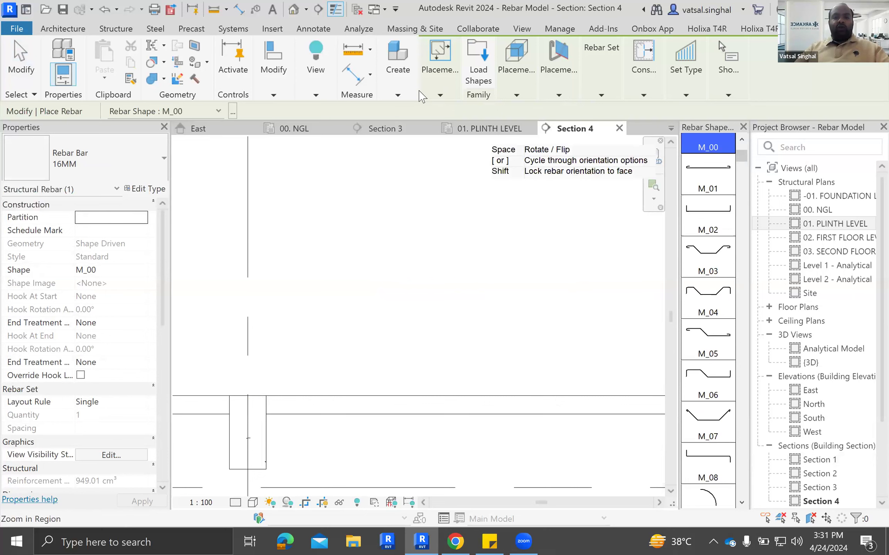
pyautogui.click(440, 95)
pyautogui.click(539, 119)
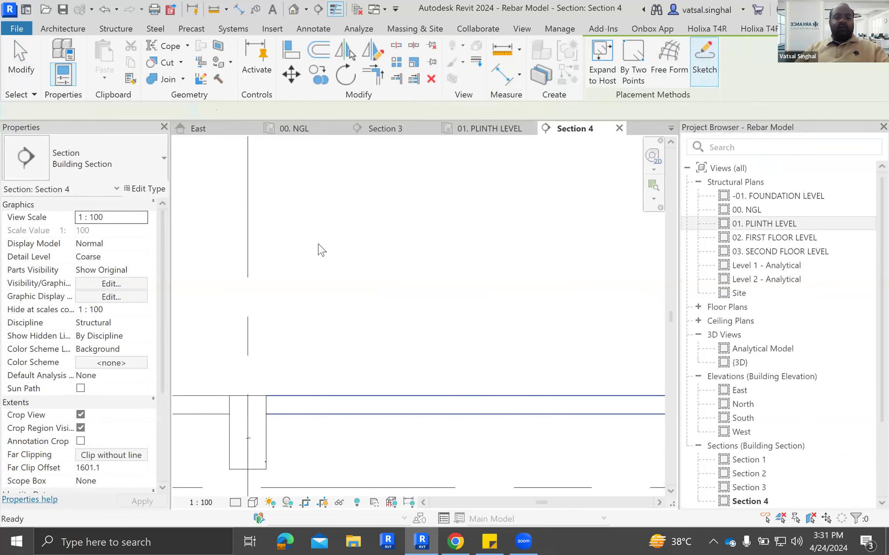
pyautogui.click(93, 174)
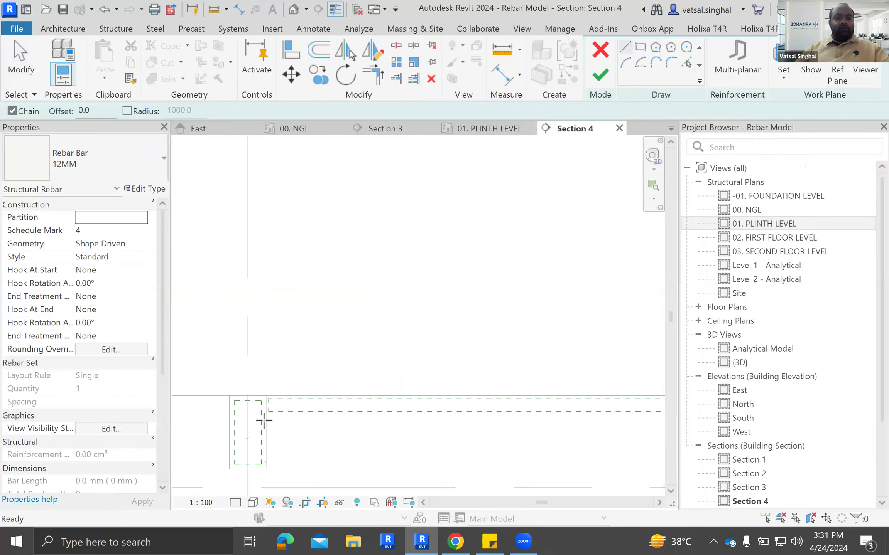
# Step: Sketch the bar's upper run about 740 mm long from the grid 3 beam's top cover corner, and crank it down to the slab's bottom cover
pyautogui.scroll(3, 258, 420)
pyautogui.click(213, 385)
pyautogui.scroll(2, 275, 388)
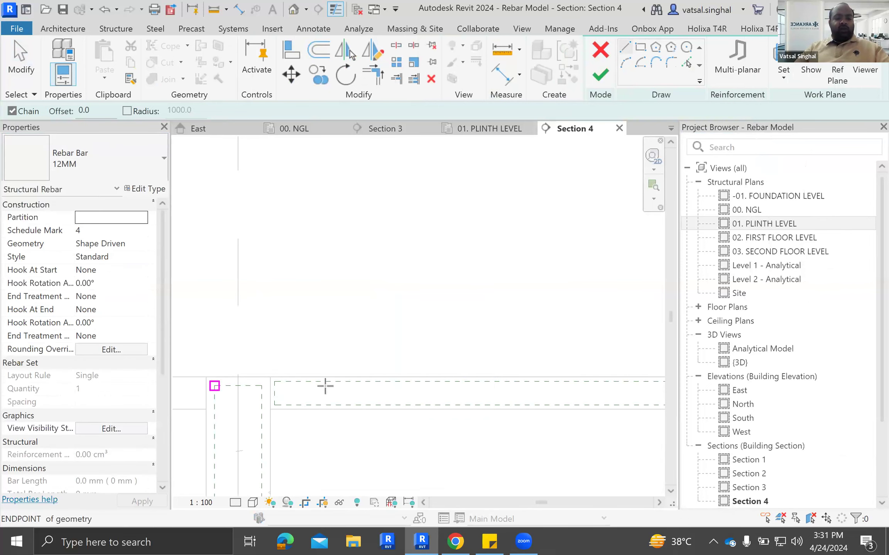
pyautogui.click(426, 384)
pyautogui.click(490, 412)
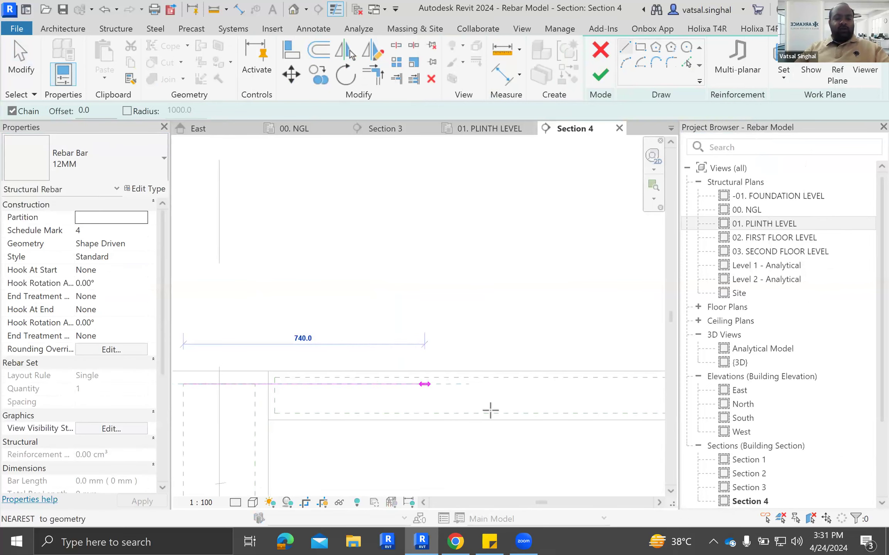
pyautogui.click(587, 405)
# Step: Continue the bar along the slab's bottom cover, crank it up to the top cover, end it inside the grid 4 beam and finish the sketch
pyautogui.moveTo(263, 373); pyautogui.dragTo(228, 353, button='middle')
pyautogui.scroll(-6, 228, 354)
pyautogui.moveTo(559, 373); pyautogui.dragTo(342, 371, button='middle')
pyautogui.scroll(-1, 336, 382)
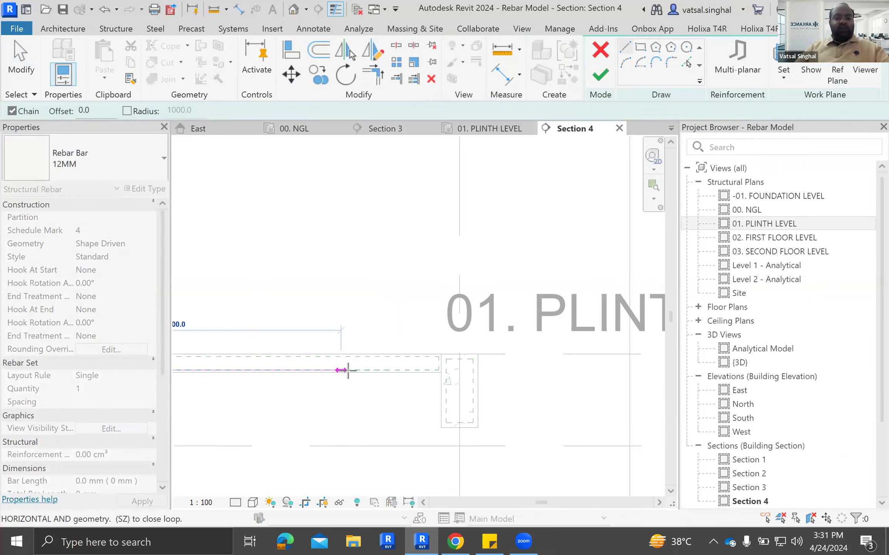
pyautogui.click(354, 359)
pyautogui.scroll(3, 400, 360)
pyautogui.click(354, 356)
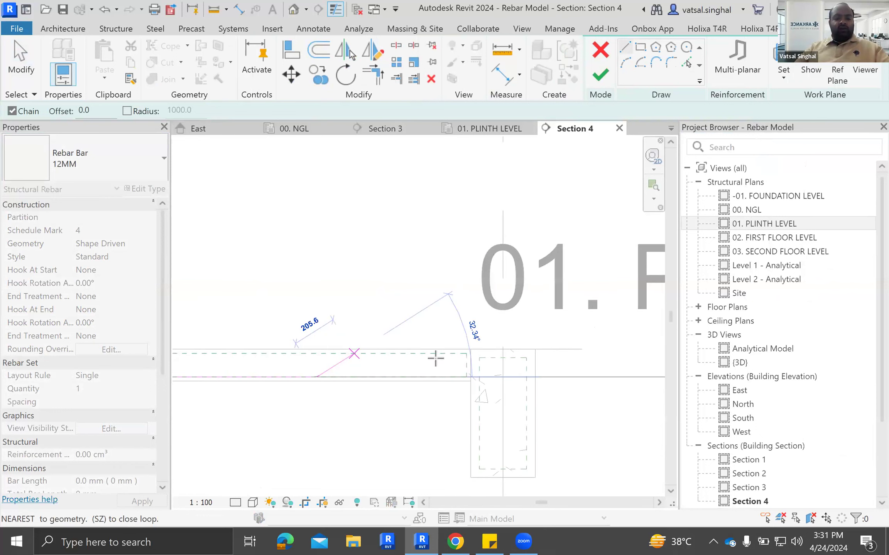
pyautogui.click(500, 356)
pyautogui.scroll(-2, 483, 377)
pyautogui.moveTo(483, 377); pyautogui.dragTo(619, 328, button='middle')
pyautogui.press('Escape')
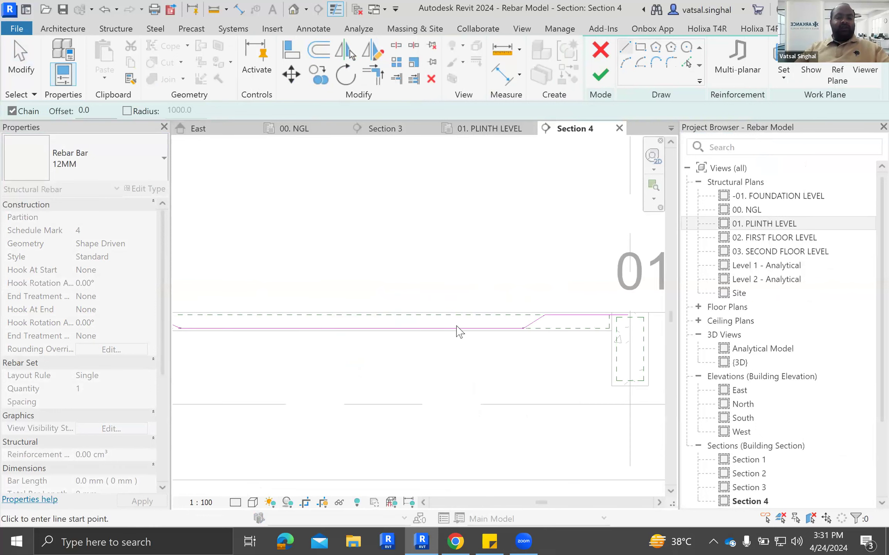
pyautogui.press('Escape')
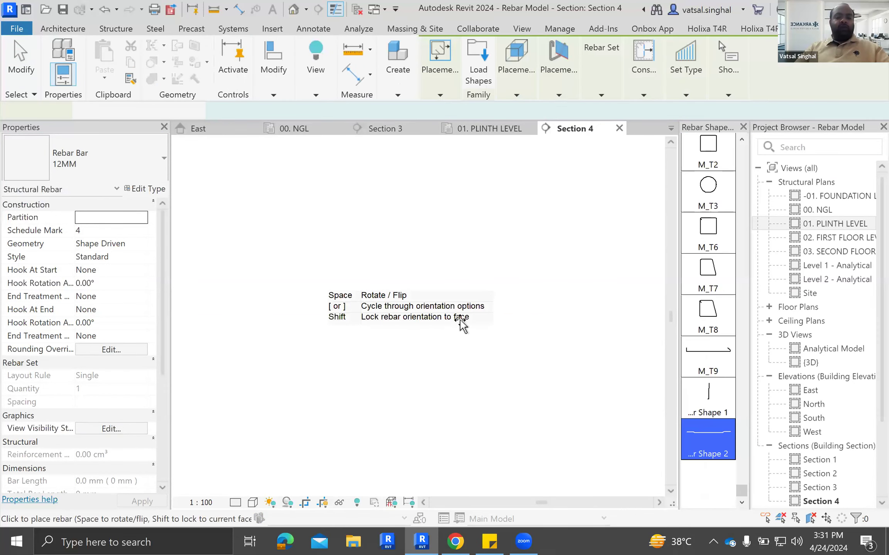
pyautogui.press('Escape')
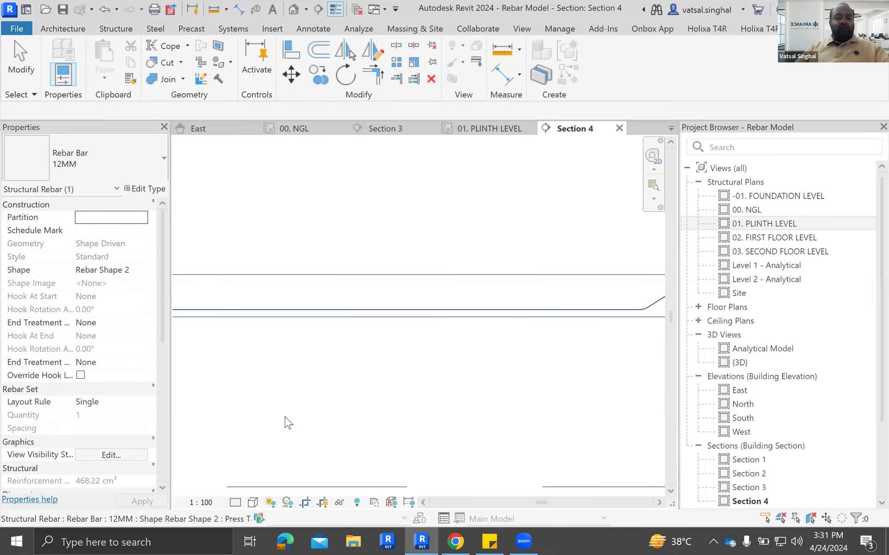
pyautogui.press('Escape')
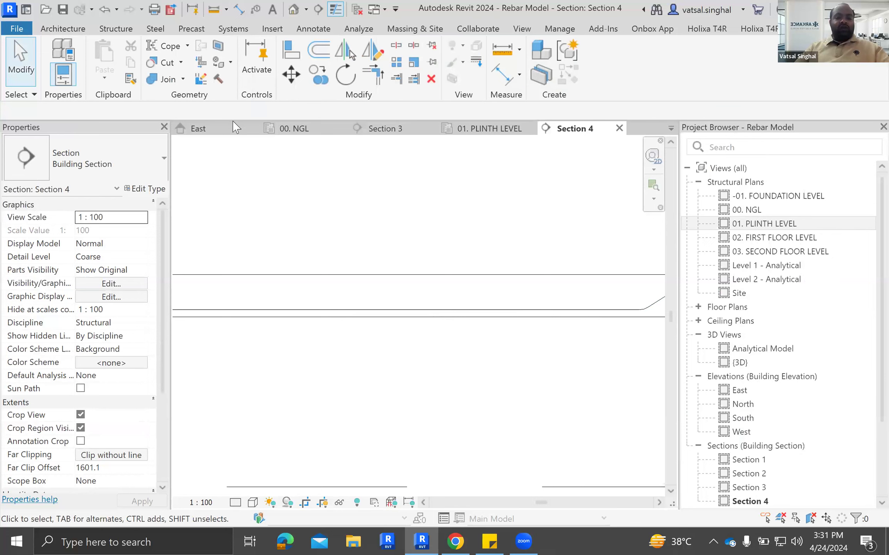
# Step: Set Section 4's detail level to Fine and its visual style to Hidden Line
pyautogui.scroll(-1, 399, 321)
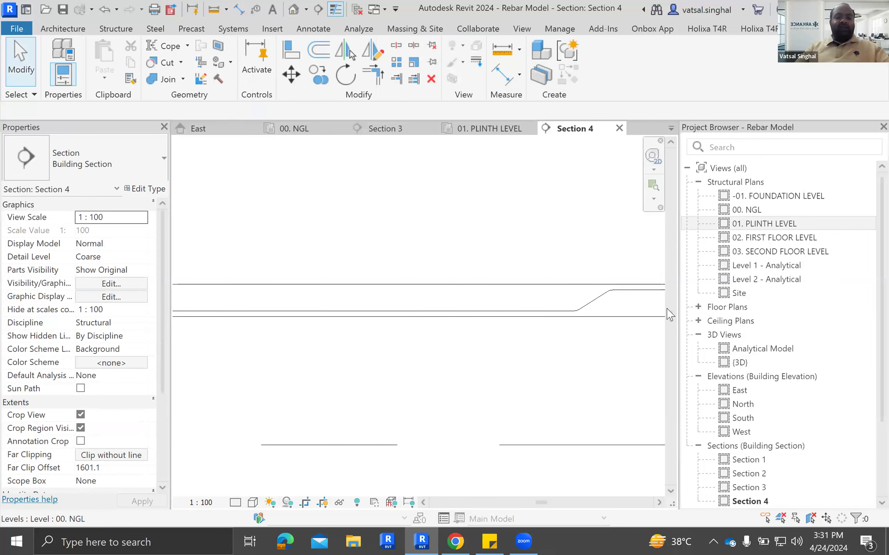
pyautogui.scroll(-2, 669, 314)
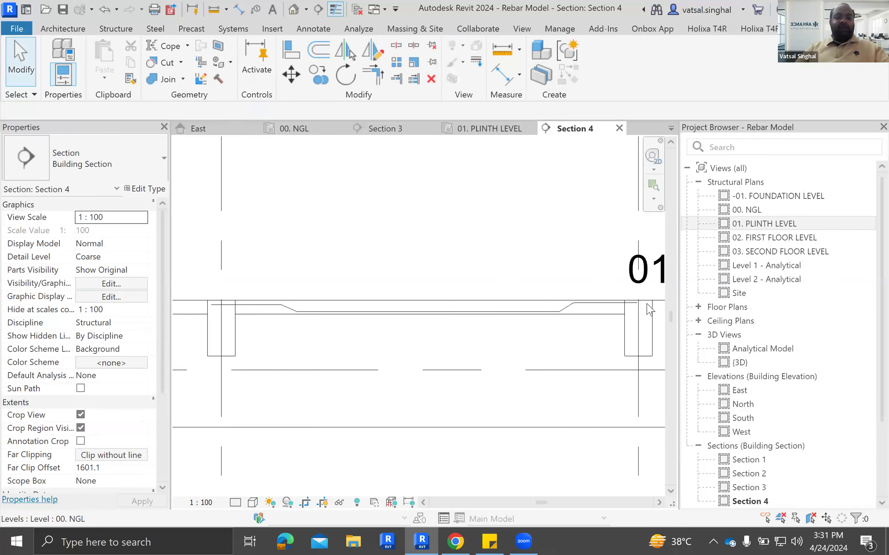
pyautogui.click(253, 503)
pyautogui.click(262, 492)
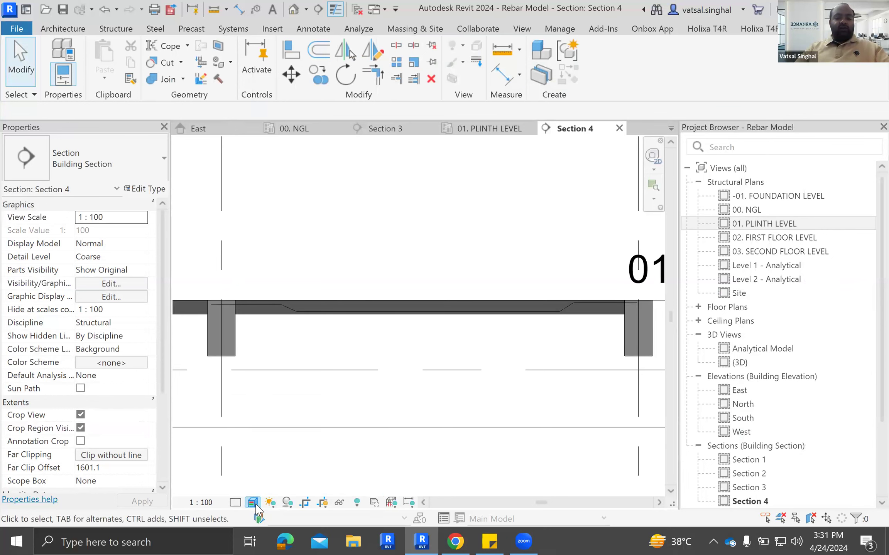
pyautogui.click(253, 503)
pyautogui.click(236, 503)
pyautogui.press('Return')
pyautogui.click(252, 502)
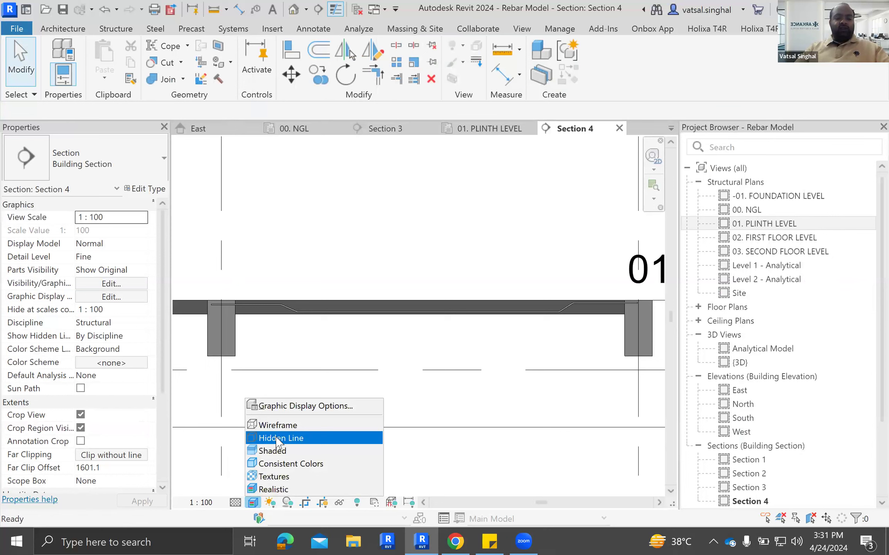
pyautogui.click(279, 435)
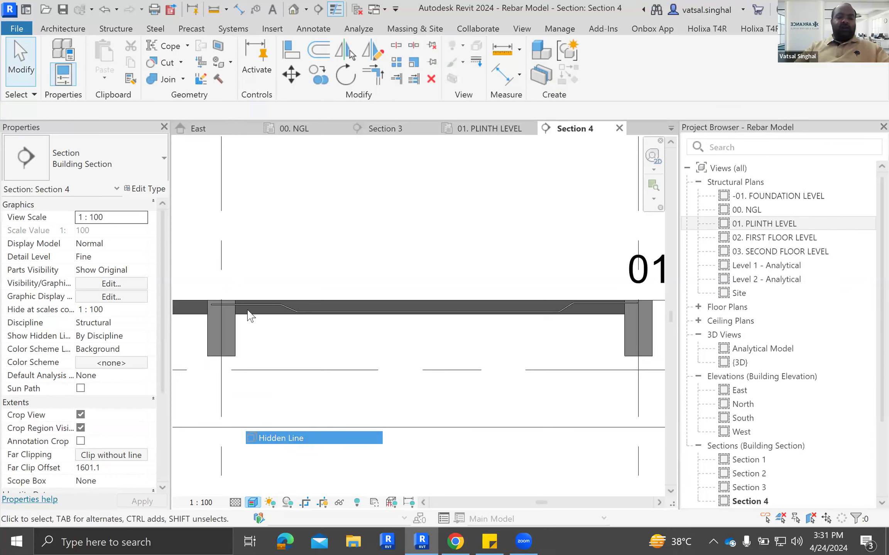
# Step: Set the cranked 12MM slab bar's layout rule to Minimum Clear Spacing with a spacing of 150 mm
pyautogui.scroll(3, 384, 334)
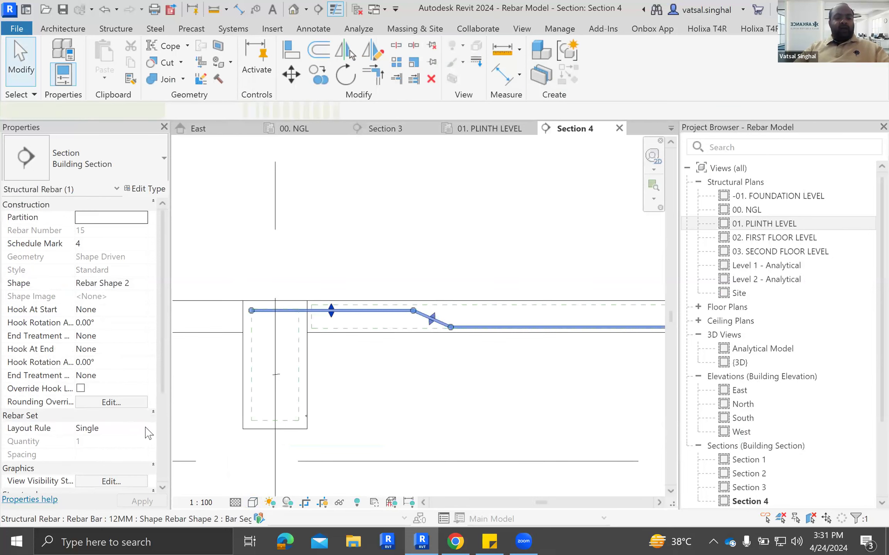
pyautogui.click(142, 428)
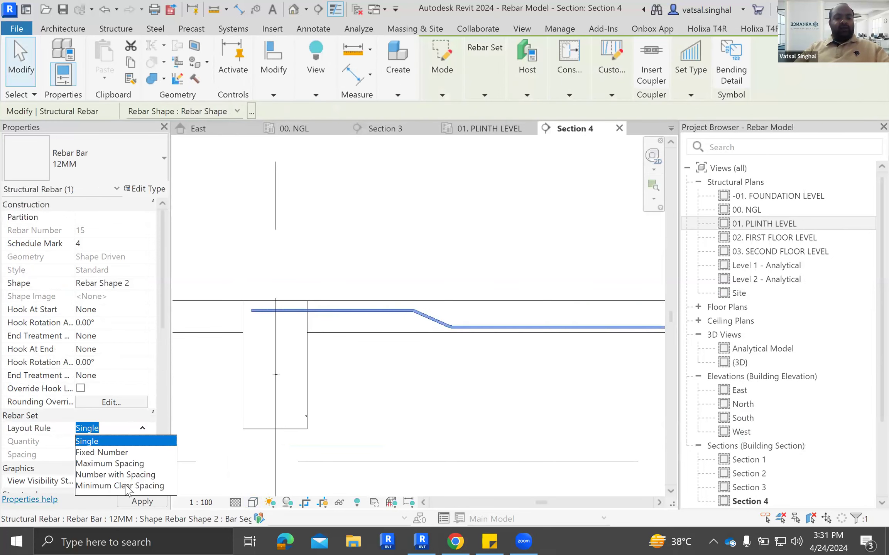
pyautogui.click(128, 485)
pyautogui.click(136, 454)
pyautogui.write('150')
pyautogui.press('Return')
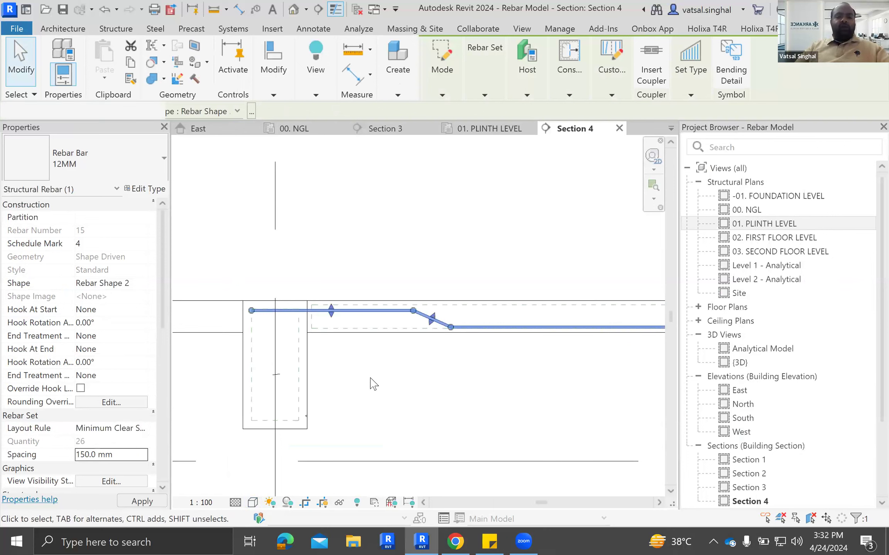
pyautogui.scroll(-2, 352, 382)
pyautogui.click(353, 383)
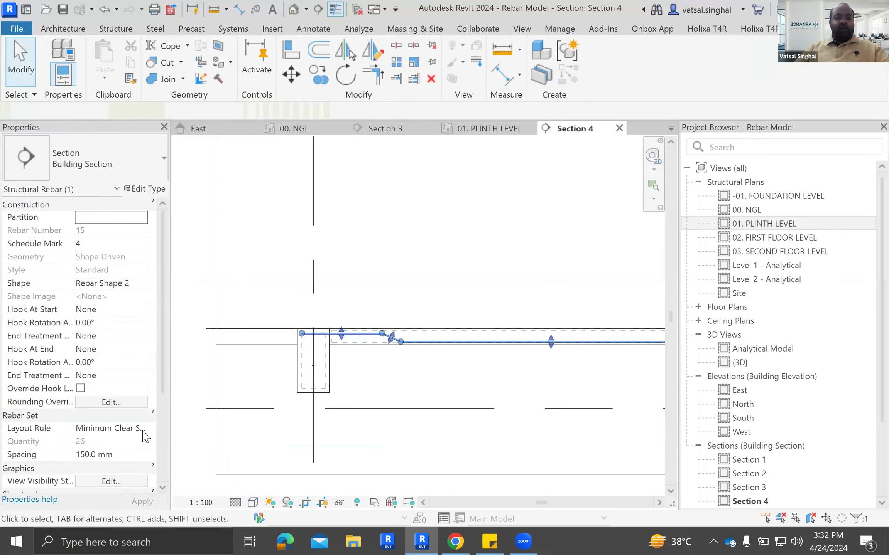
pyautogui.click(145, 430)
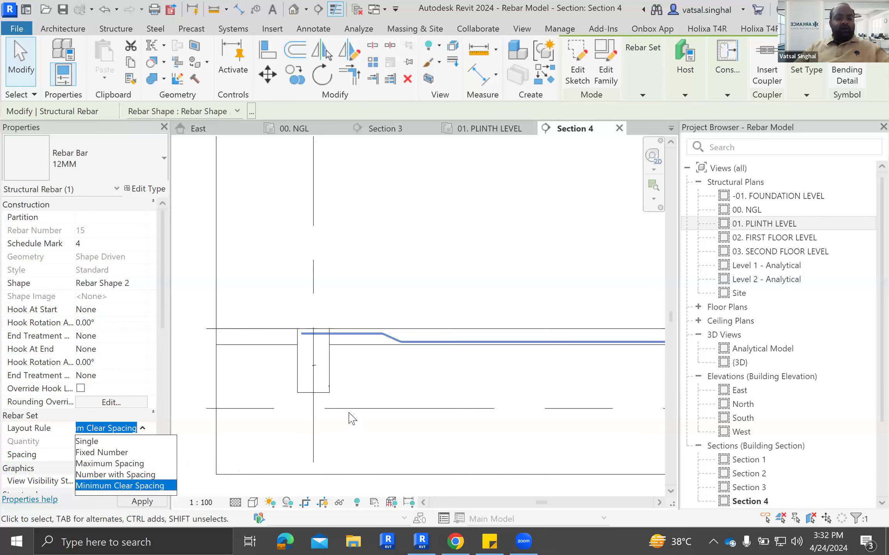
pyautogui.click(575, 447)
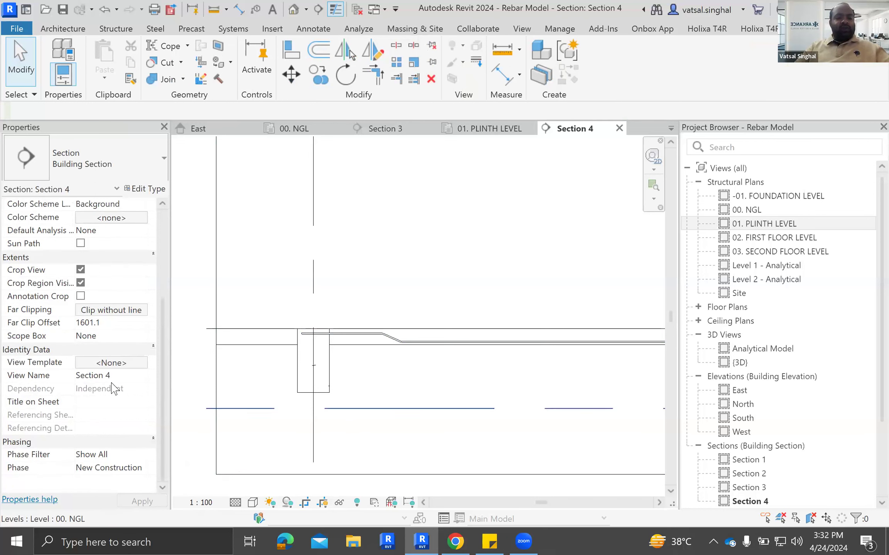
# Step: Make the cranked 12MM rebar set show unobscured in the {3D} view through its view visibility states
pyautogui.scroll(3, 106, 382)
pyautogui.scroll(-1, 344, 339)
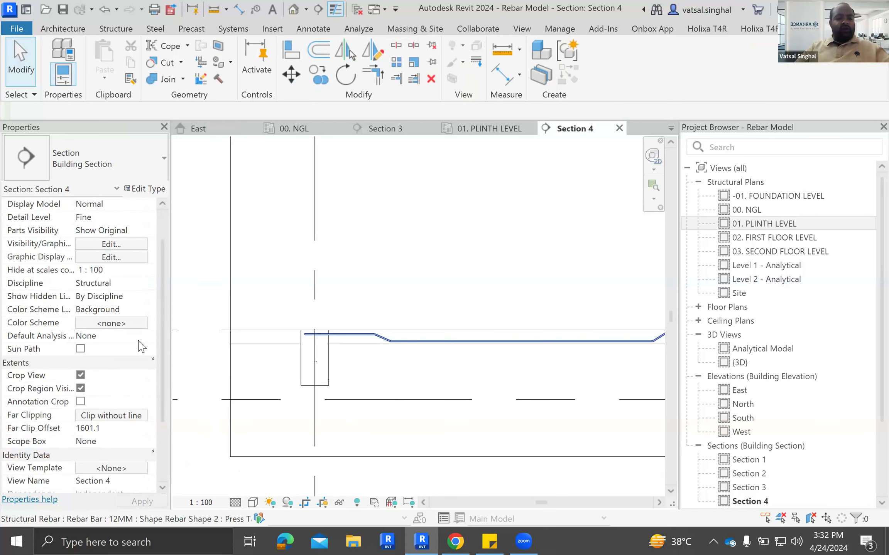
pyautogui.scroll(1, 107, 418)
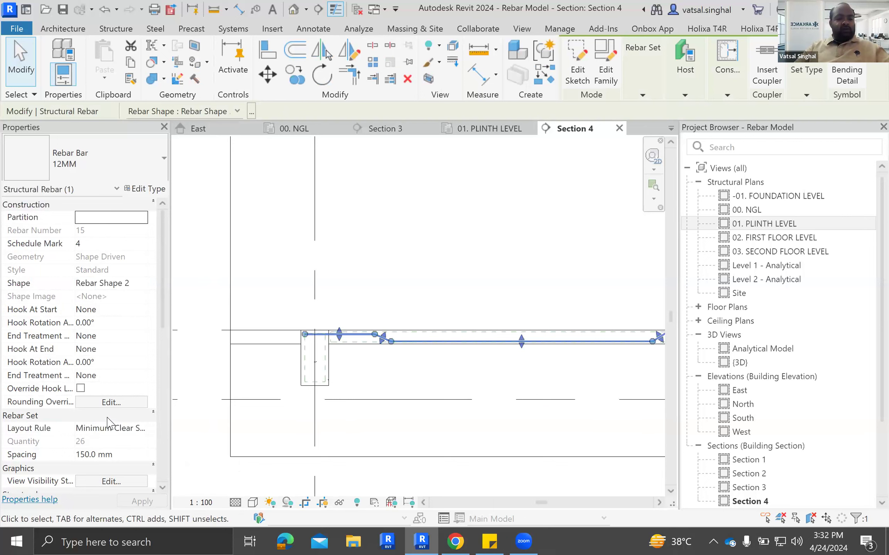
pyautogui.scroll(-5, 127, 313)
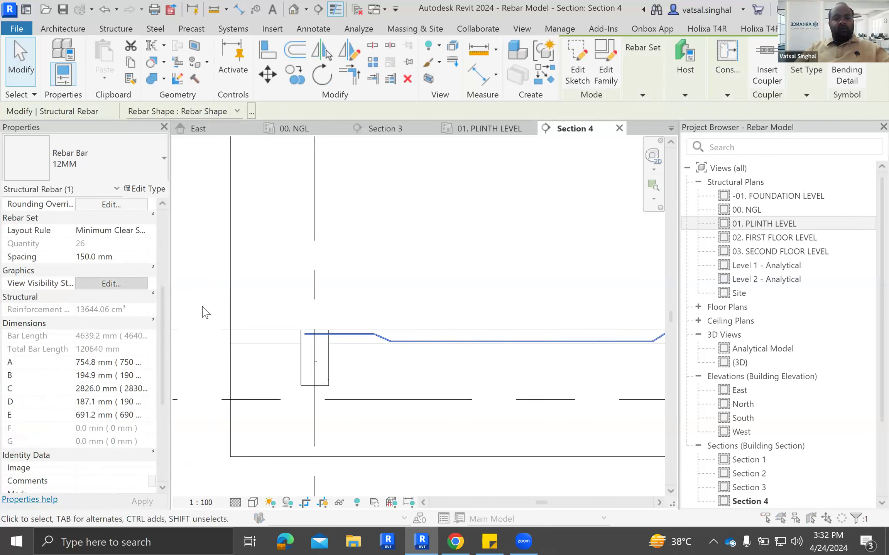
pyautogui.click(553, 240)
pyautogui.click(532, 394)
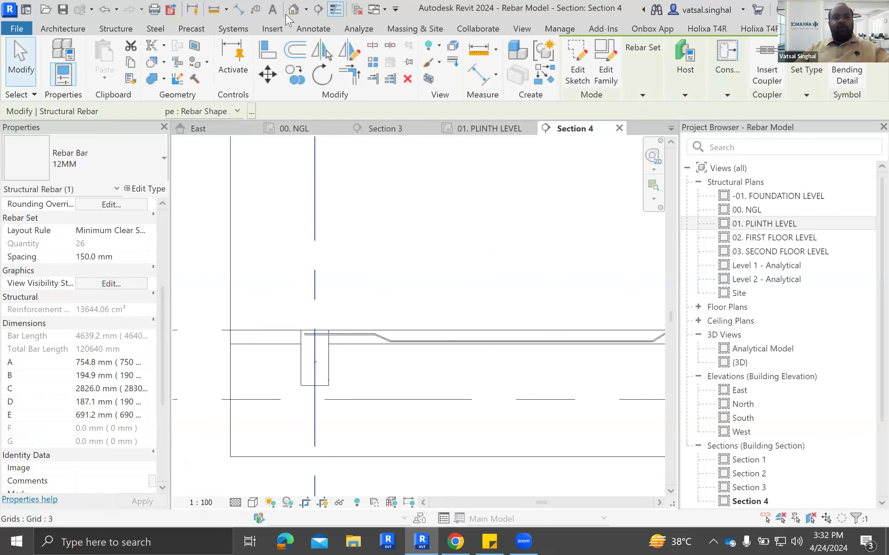
# Step: Open the {3D} view and examine the cranked bars in the plinth slab from several angles
pyautogui.click(293, 10)
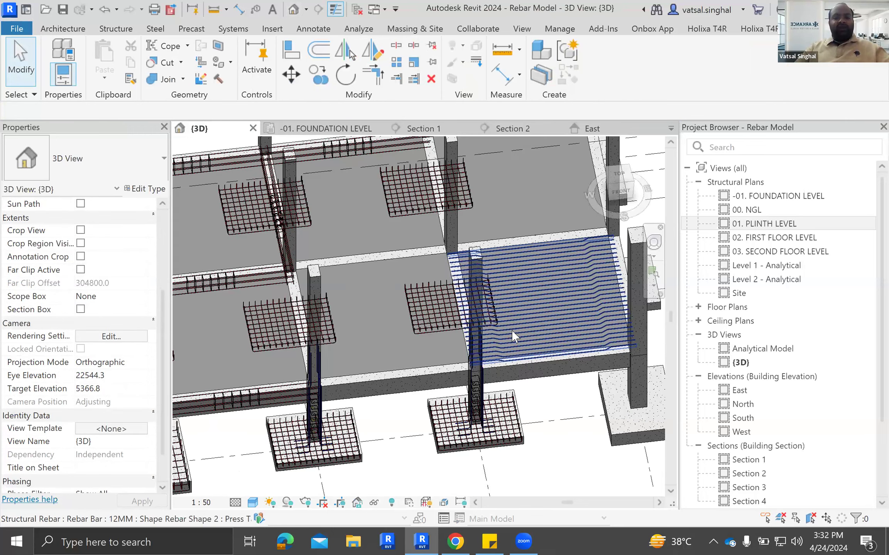
pyautogui.keyDown('shift'); pyautogui.moveTo(511, 330); pyautogui.dragTo(339, 368, button='middle'); pyautogui.keyUp('shift')
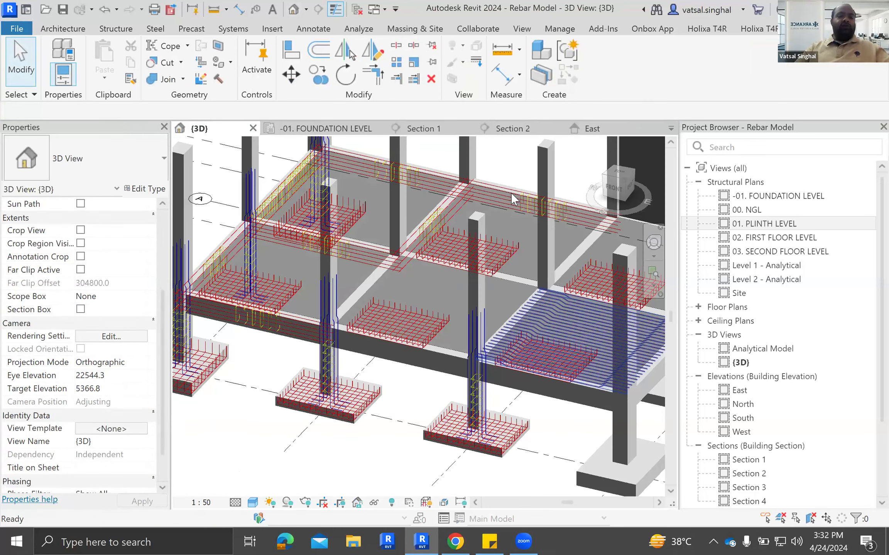
pyautogui.moveTo(515, 355); pyautogui.dragTo(338, 379, button='middle')
pyautogui.scroll(2, 339, 379)
pyautogui.scroll(-3, 331, 366)
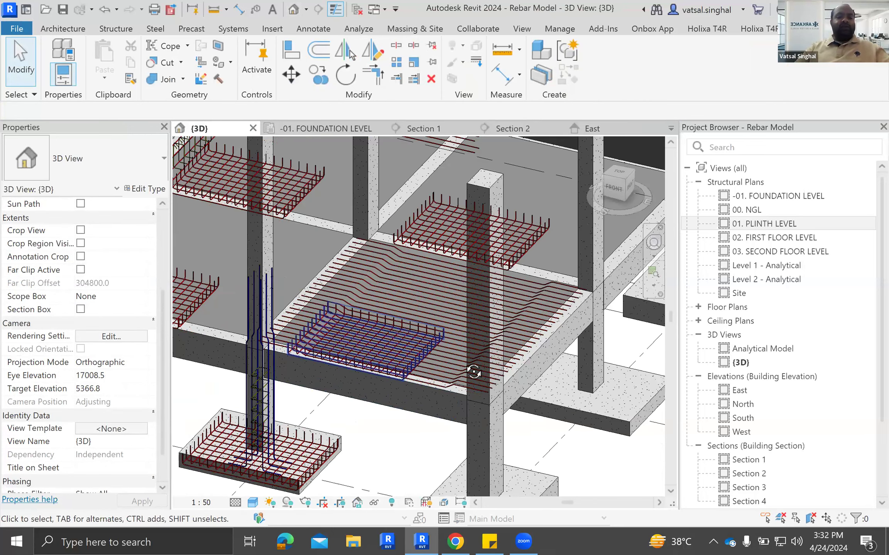
pyautogui.keyDown('shift'); pyautogui.moveTo(689, 248); pyautogui.dragTo(804, 222, button='middle'); pyautogui.keyUp('shift')
# Step: In the 01. PLINTH LEVEL plan, start area reinforcement on the FLOOR 150MM slab panel between grids 3 and 4, below the grid bubbles
pyautogui.doubleClick(805, 224)
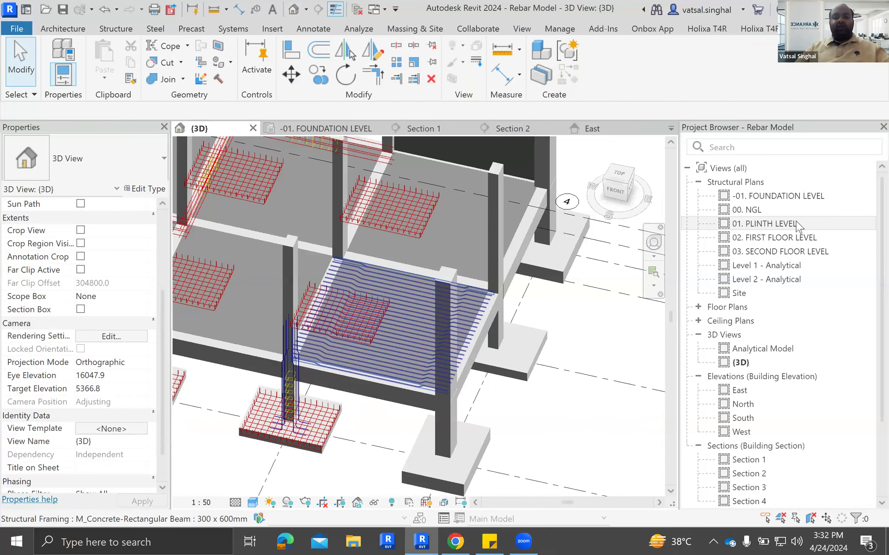
pyautogui.moveTo(549, 170); pyautogui.dragTo(503, 379, button='middle')
pyautogui.scroll(1, 503, 379)
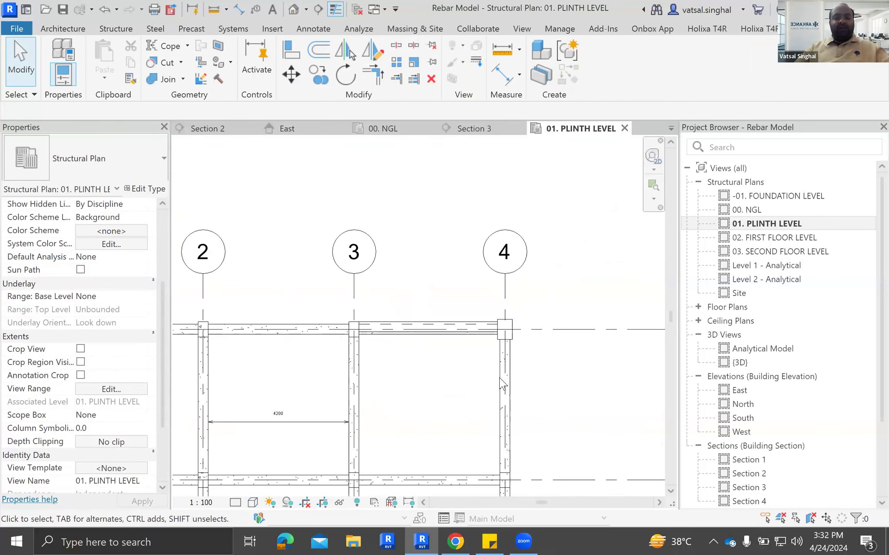
pyautogui.click(500, 382)
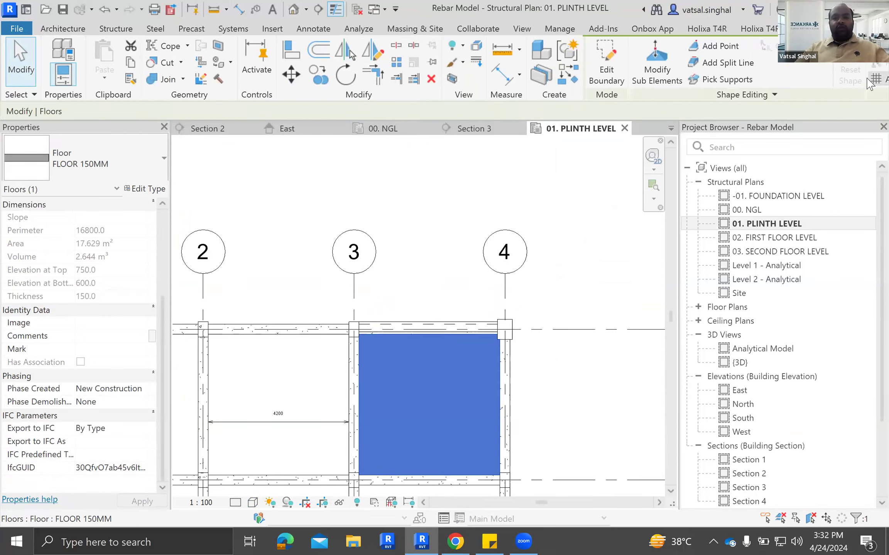
pyautogui.click(868, 79)
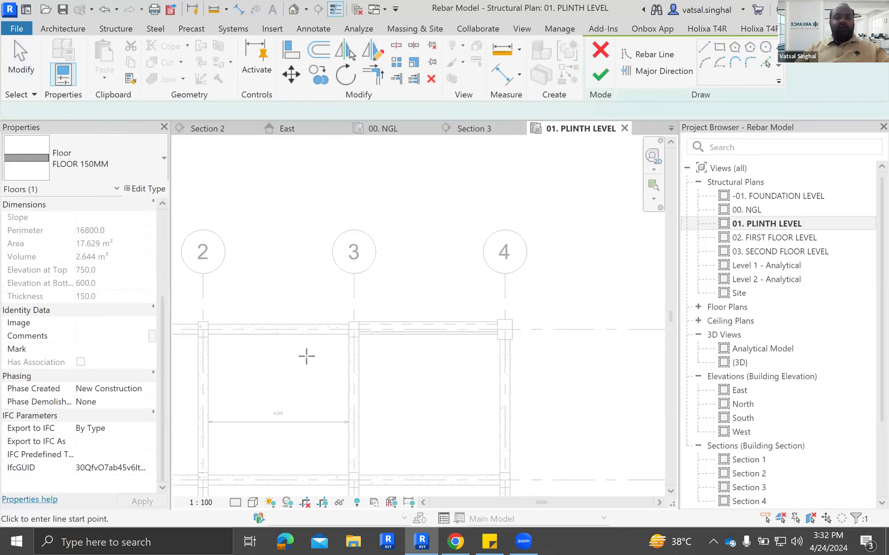
# Step: Sketch a rectangular area reinforcement boundary along the inner beam faces of the slab panel between grids 3 and 4, and finish it
pyautogui.moveTo(326, 235); pyautogui.dragTo(333, 86, button='middle')
pyautogui.scroll(1, 537, 251)
pyautogui.moveTo(547, 261); pyautogui.dragTo(548, 282, button='middle')
pyautogui.scroll(4, 347, 189)
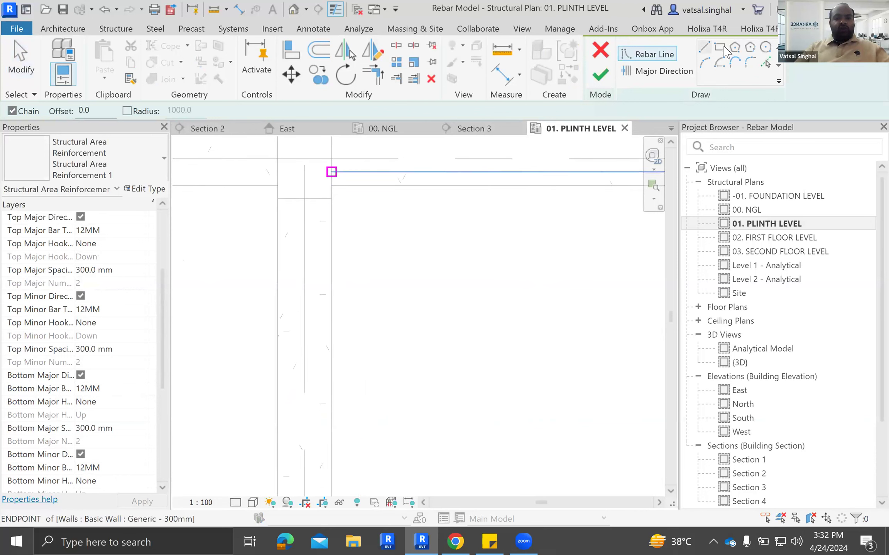
pyautogui.click(335, 173)
pyautogui.scroll(-2, 553, 325)
pyautogui.moveTo(553, 325); pyautogui.dragTo(221, 169, button='middle')
pyautogui.scroll(-2, 318, 269)
pyautogui.click(465, 426)
pyautogui.moveTo(466, 427); pyautogui.dragTo(475, 367, button='middle')
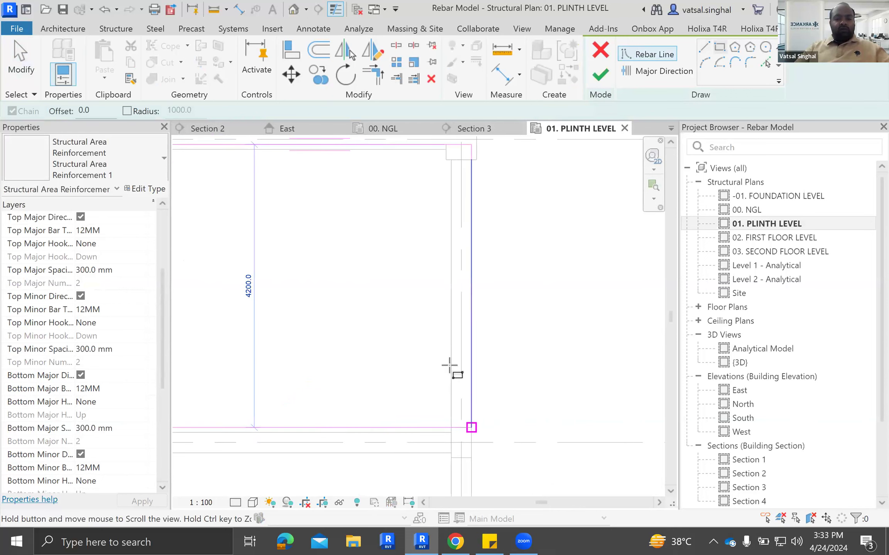
pyautogui.scroll(3, 441, 349)
pyautogui.click(436, 349)
pyautogui.click(598, 72)
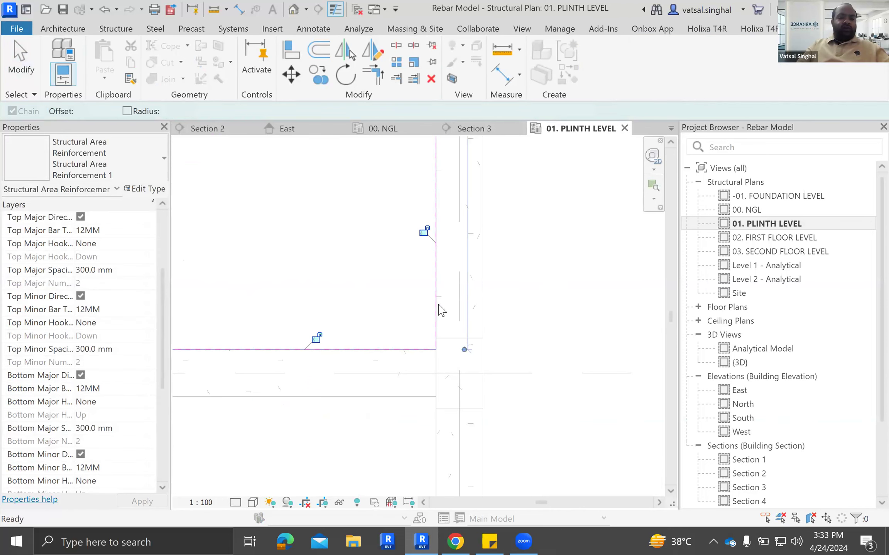
# Step: Delete the "12MM @ 300 mm E.W. E.F." tag from the new area reinforcement
pyautogui.scroll(-3, 441, 311)
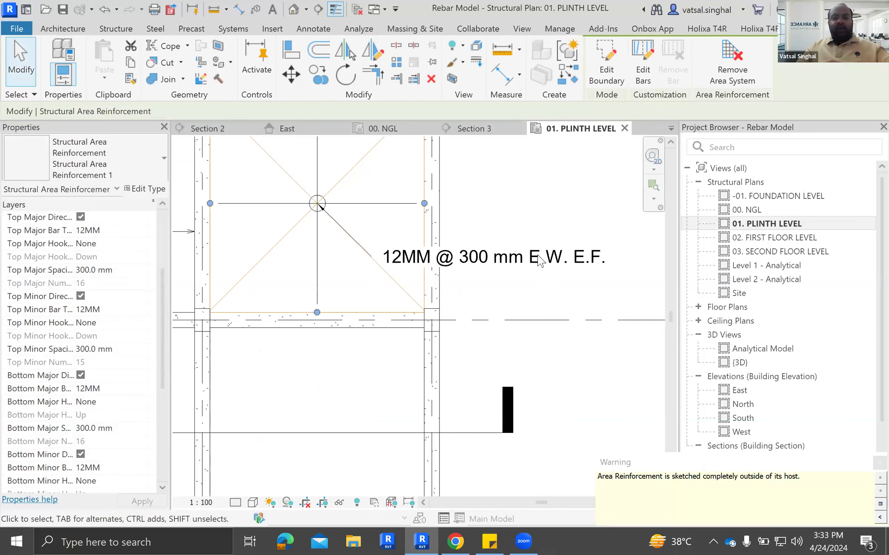
pyautogui.click(341, 232)
pyautogui.press('Delete')
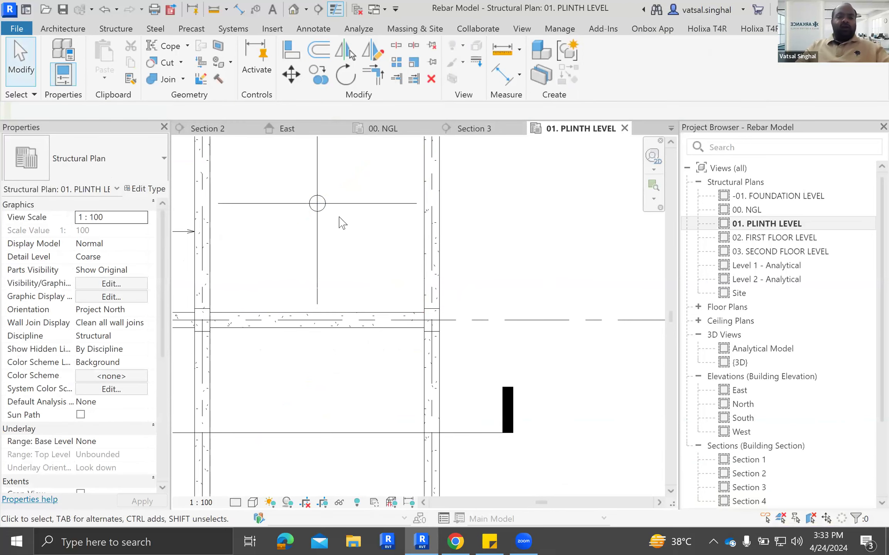
# Step: Set the area reinforcement's bottom minor spacing to 150 mm
pyautogui.scroll(-1, 391, 179)
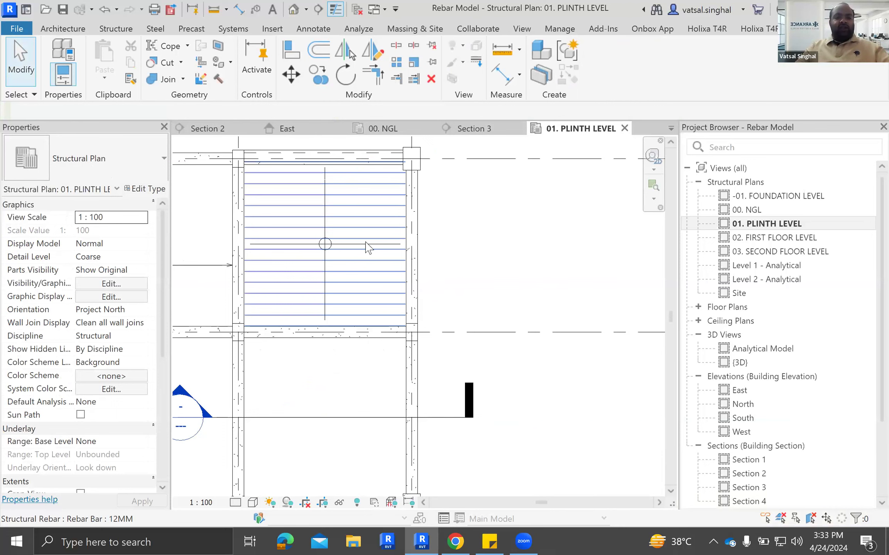
pyautogui.click(342, 264)
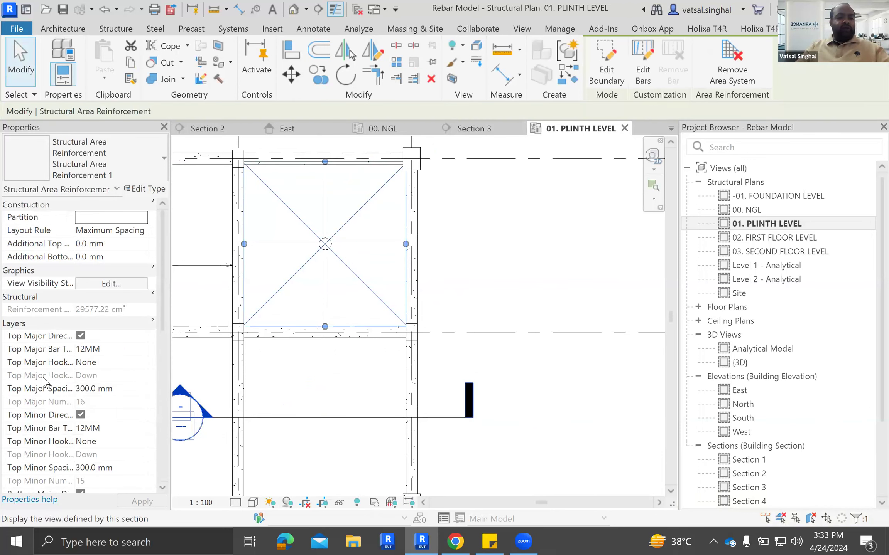
pyautogui.scroll(-3, 46, 376)
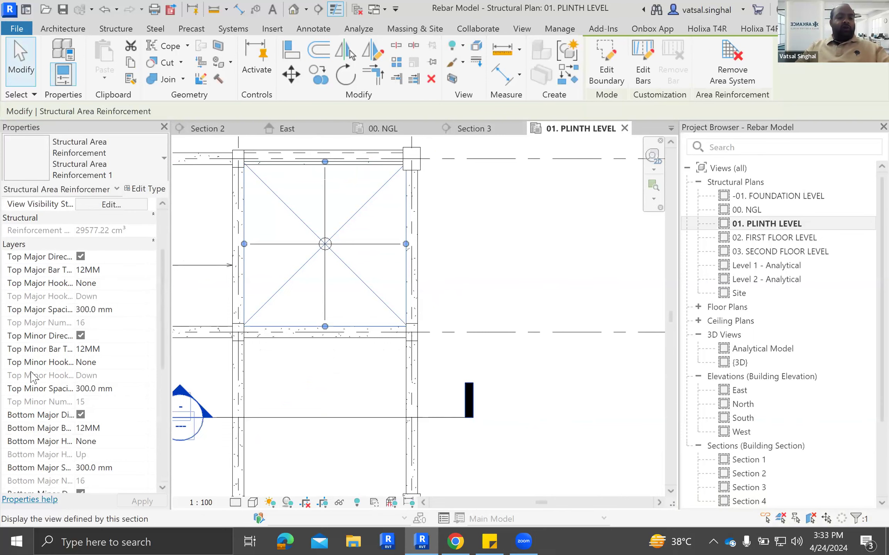
pyautogui.scroll(-7, 62, 336)
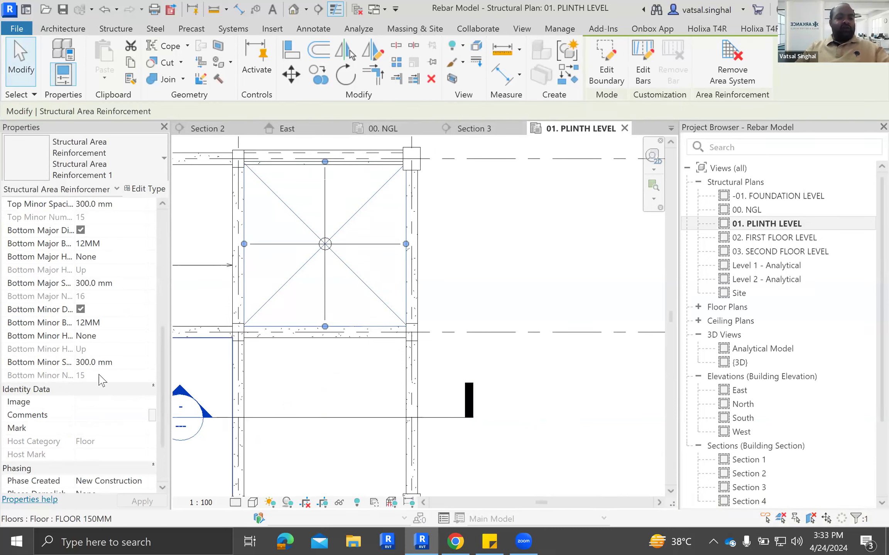
pyautogui.click(126, 361)
pyautogui.write('1')
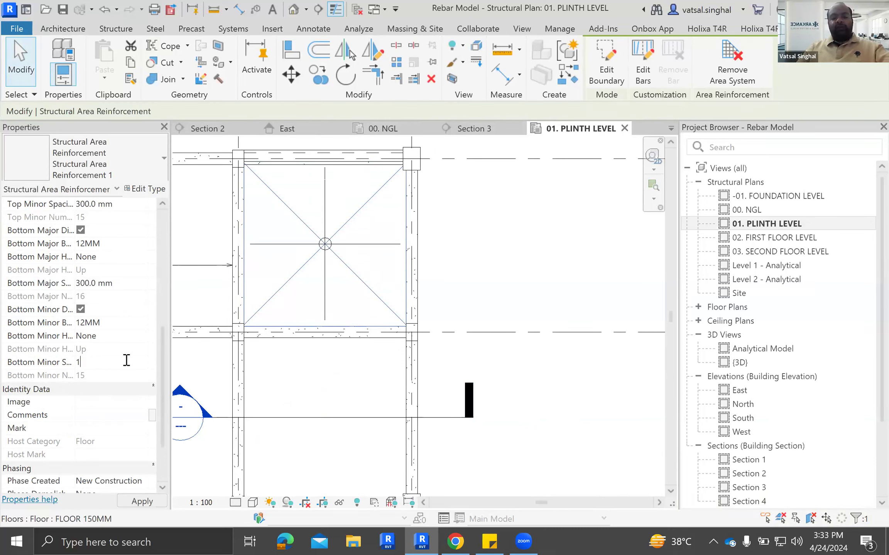
pyautogui.write('50')
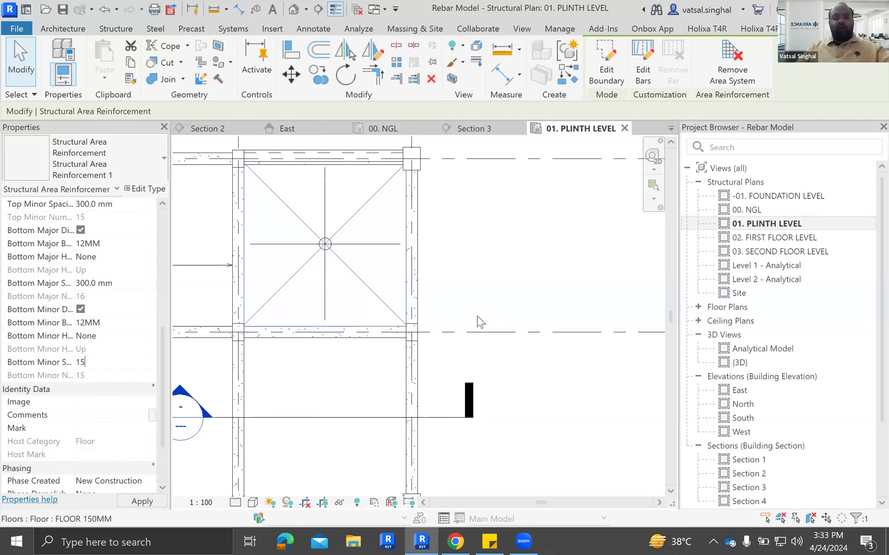
pyautogui.click(483, 323)
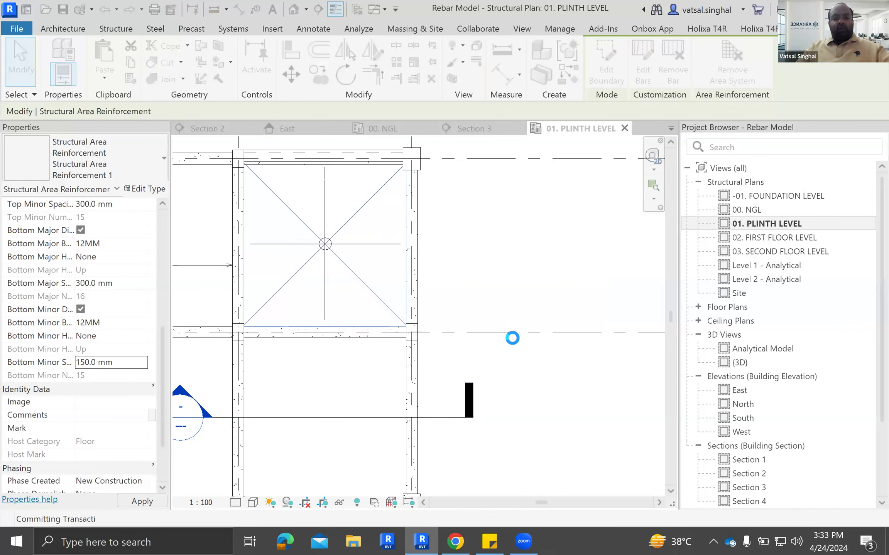
pyautogui.press('Escape')
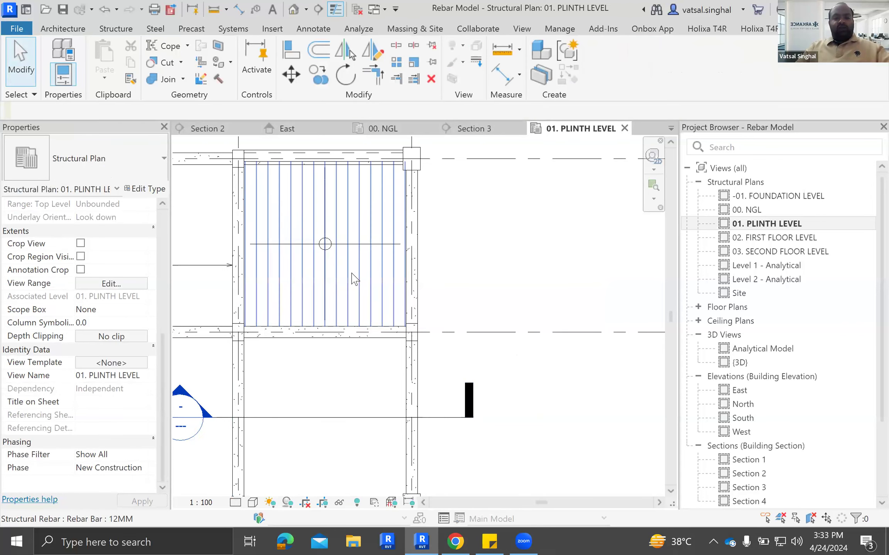
# Step: Make the area reinforcement show unobscured in the {3D} view, and open that view
pyautogui.click(352, 274)
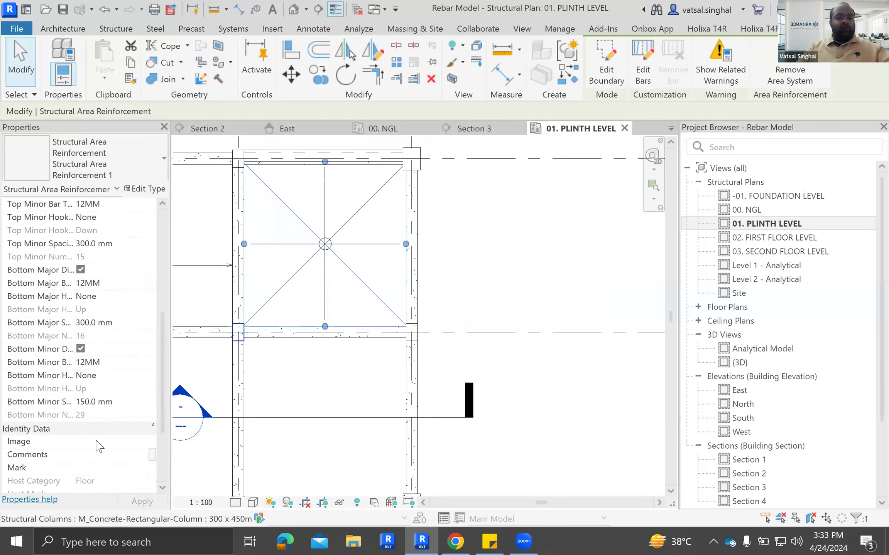
pyautogui.scroll(8, 101, 309)
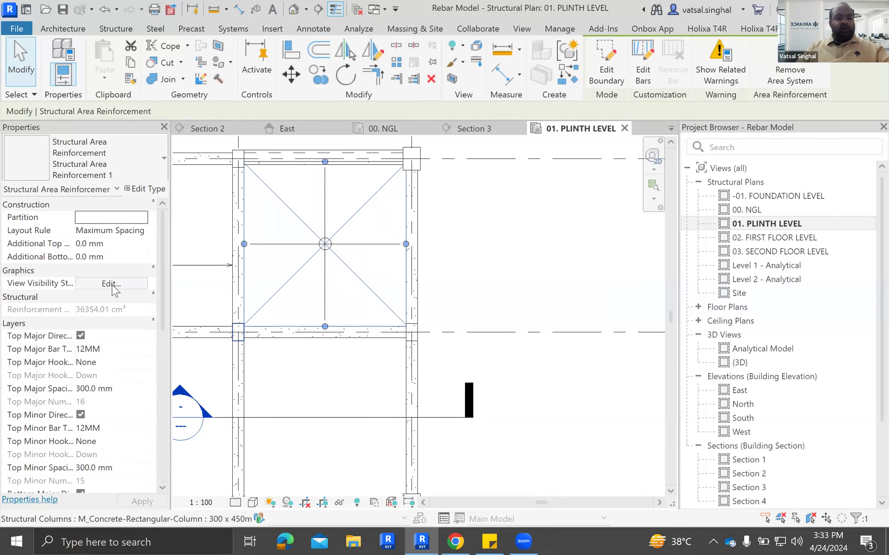
pyautogui.click(112, 286)
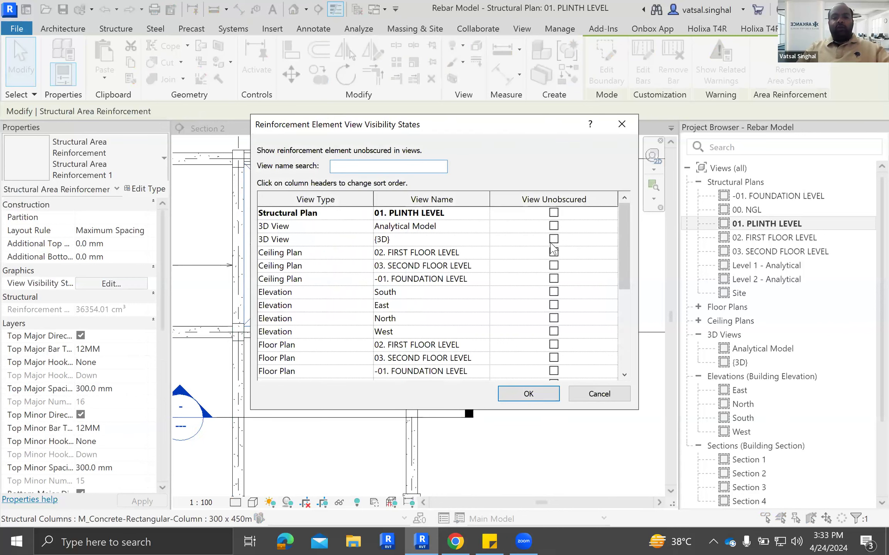
pyautogui.click(553, 240)
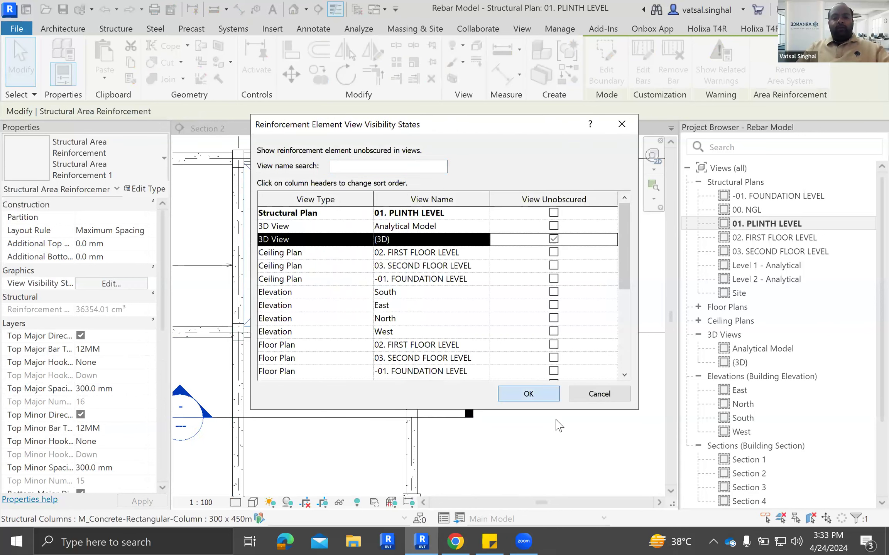
pyautogui.press('Return')
pyautogui.click(294, 9)
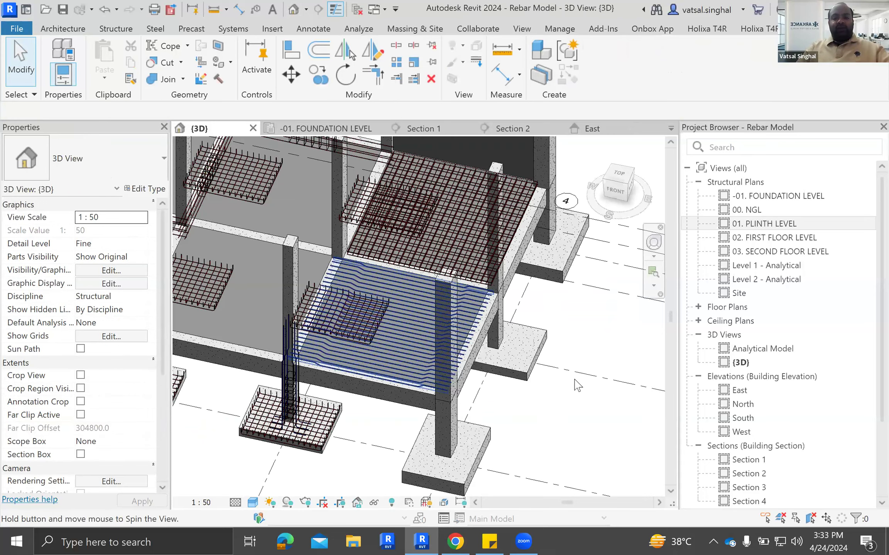
# Step: Examine the area reinforcement in the slab panels between grids 3 and 4, checking the bar layers from below, the side and above
pyautogui.scroll(5, 424, 266)
pyautogui.keyDown('shift'); pyautogui.moveTo(424, 266); pyautogui.dragTo(344, 328, button='middle'); pyautogui.keyUp('shift')
pyautogui.scroll(-2, 425, 264)
pyautogui.scroll(5, 347, 332)
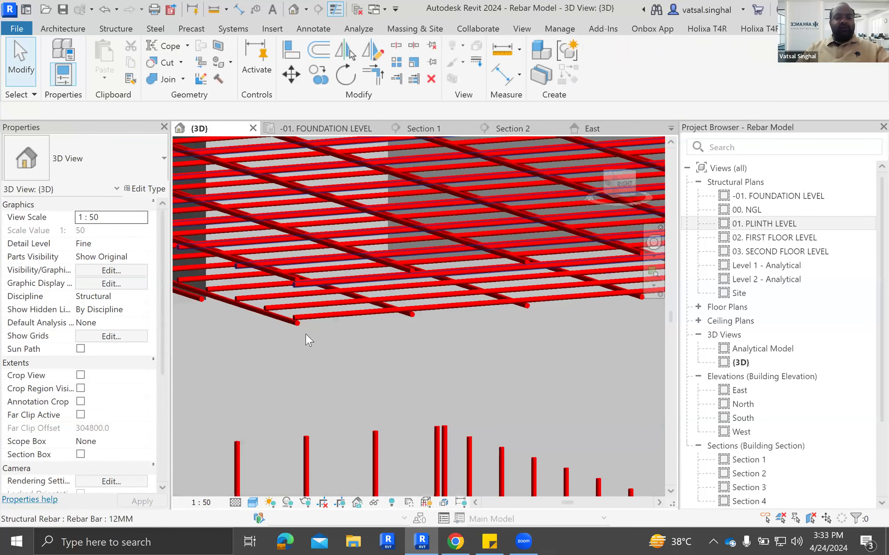
pyautogui.scroll(-5, 320, 326)
pyautogui.keyDown('shift'); pyautogui.moveTo(318, 326); pyautogui.dragTo(338, 286, button='middle'); pyautogui.keyUp('shift')
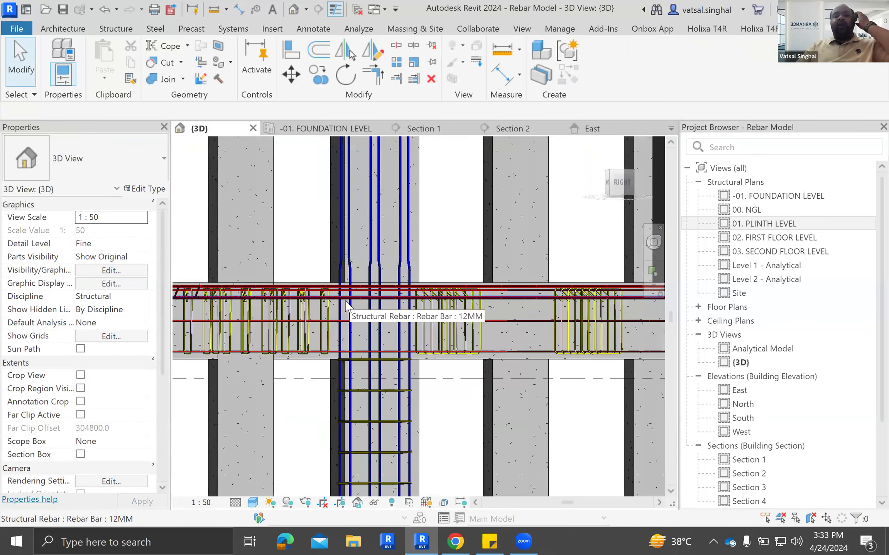
pyautogui.keyDown('shift'); pyautogui.moveTo(350, 302); pyautogui.dragTo(368, 334, button='middle'); pyautogui.keyUp('shift')
pyautogui.scroll(-2, 424, 366)
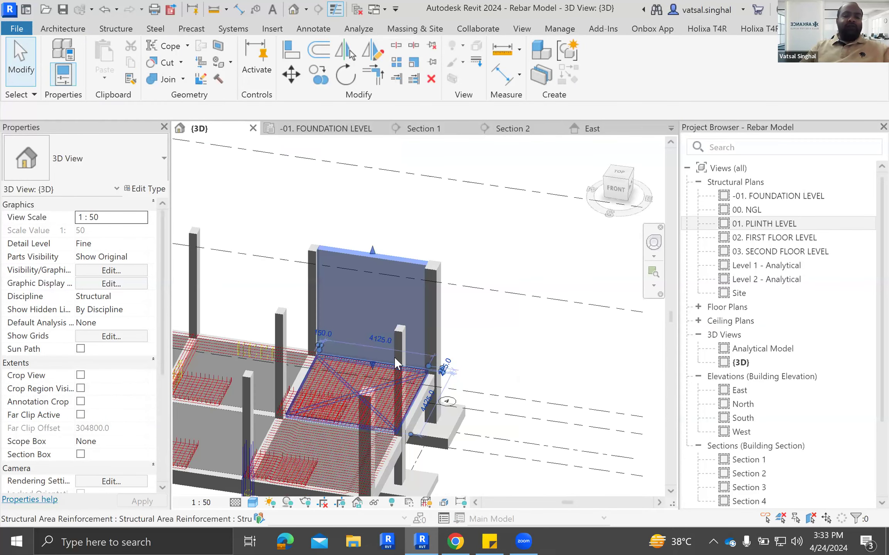
pyautogui.scroll(-2, 369, 373)
pyautogui.moveTo(369, 374)
pyautogui.keyDown('shift'); pyautogui.mouseDown(button='middle')
pyautogui.moveTo(336, 386)
pyautogui.moveTo(380, 363)
pyautogui.mouseUp(button='middle'); pyautogui.keyUp('shift')
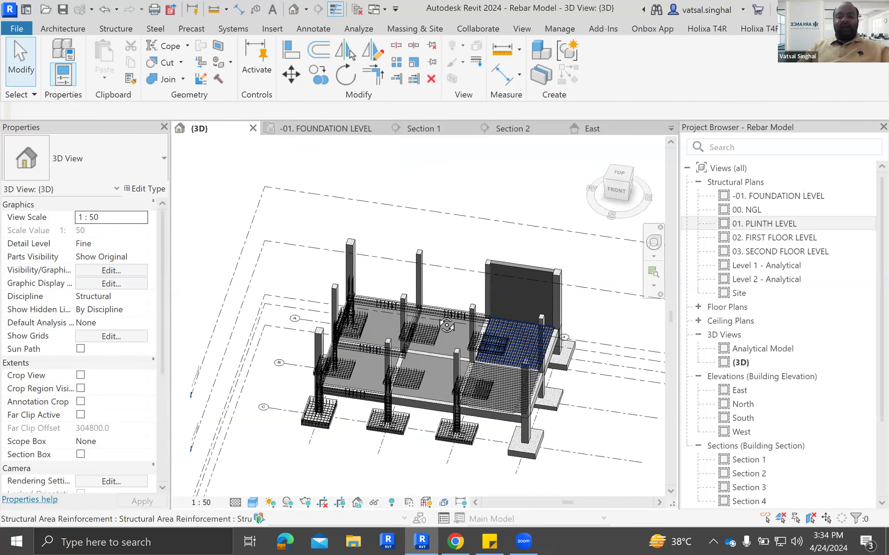
pyautogui.scroll(-2, 436, 313)
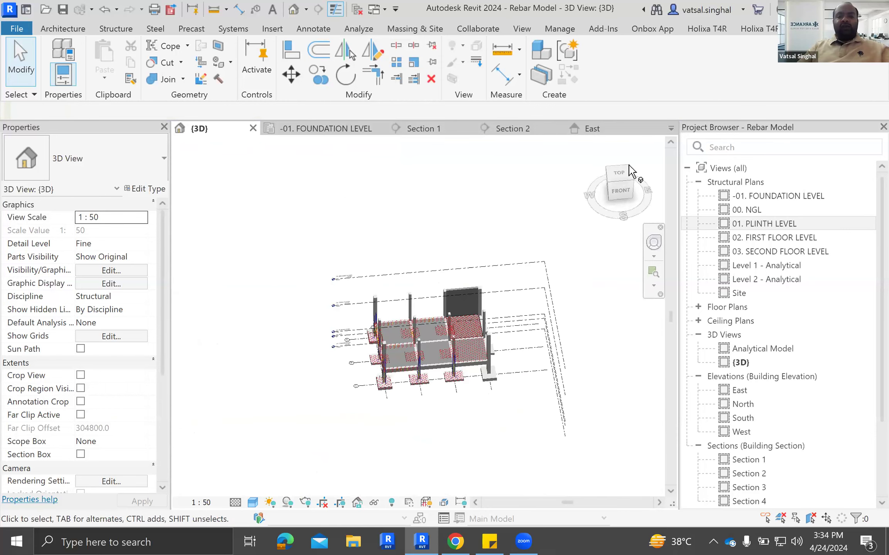
# Step: Show the model from the top and start an in-place model in the Walls category, accepting the suggested name
pyautogui.click(619, 175)
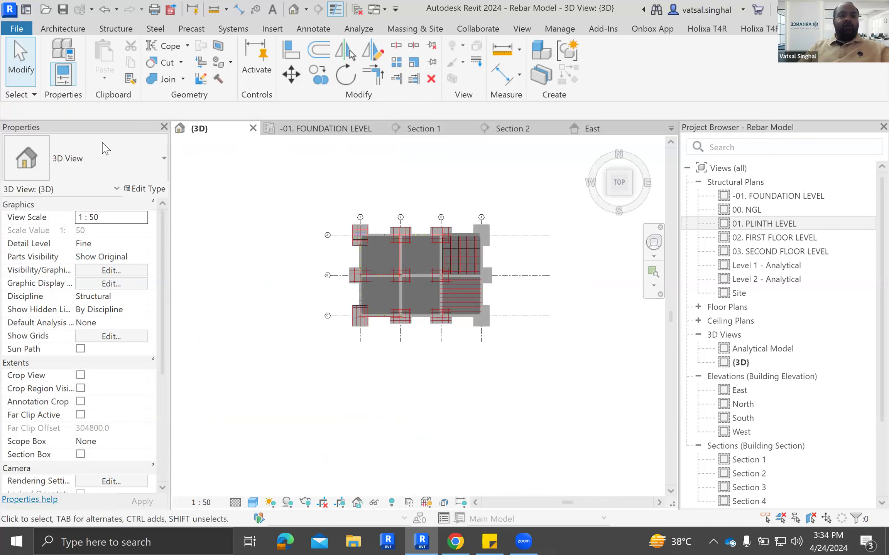
pyautogui.click(62, 29)
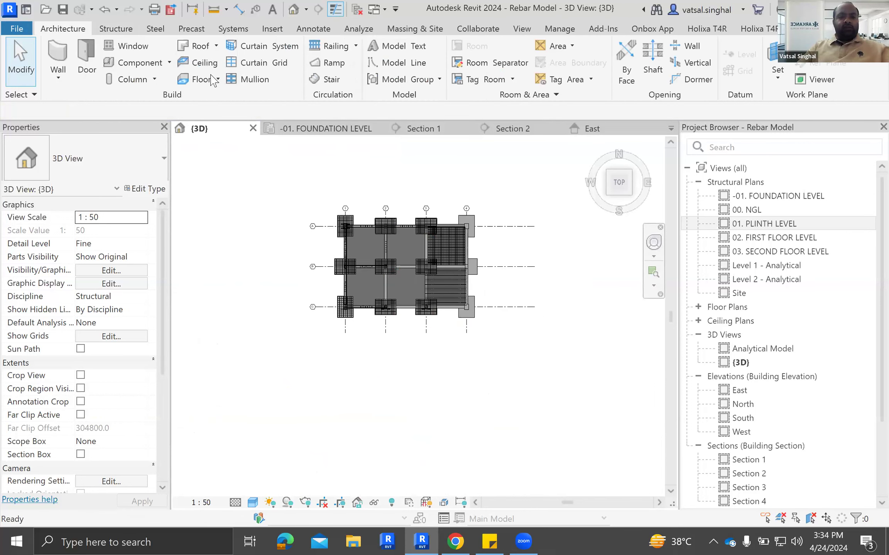
pyautogui.click(170, 63)
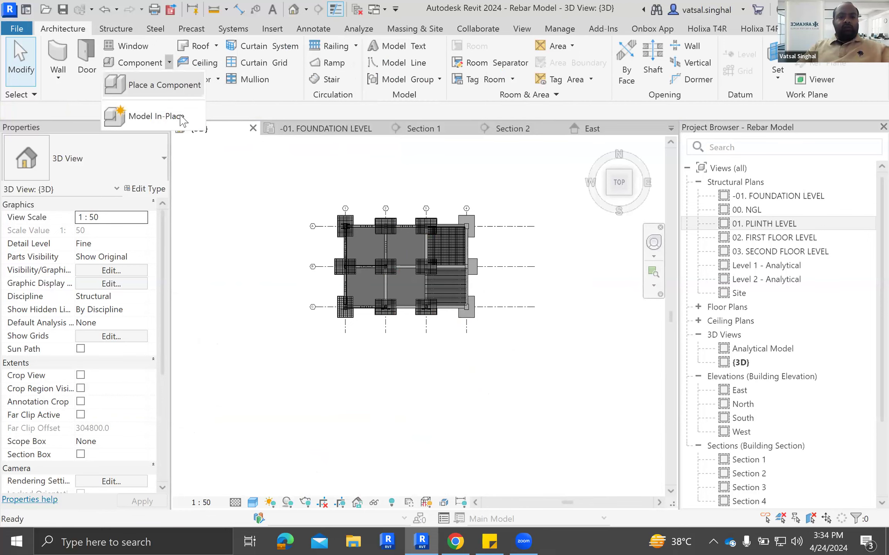
pyautogui.scroll(-5, 375, 254)
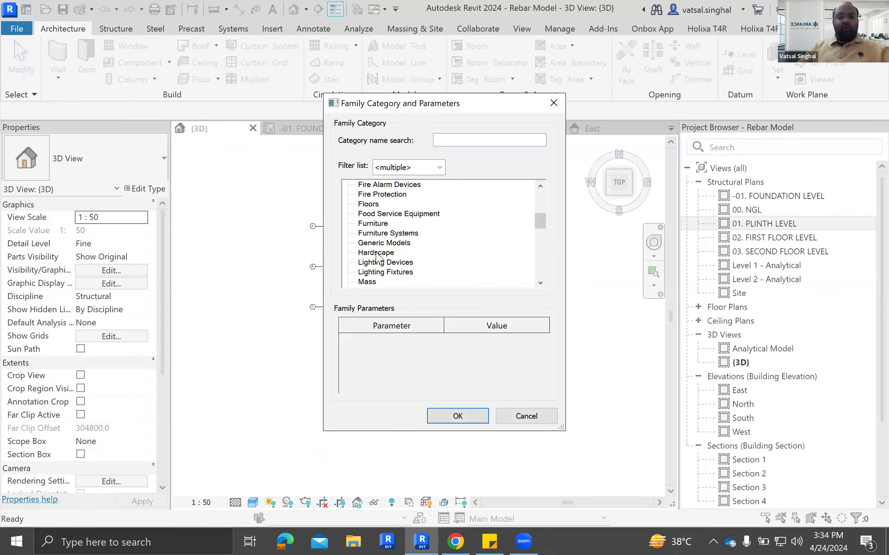
pyautogui.scroll(-7, 377, 255)
pyautogui.scroll(-4, 375, 274)
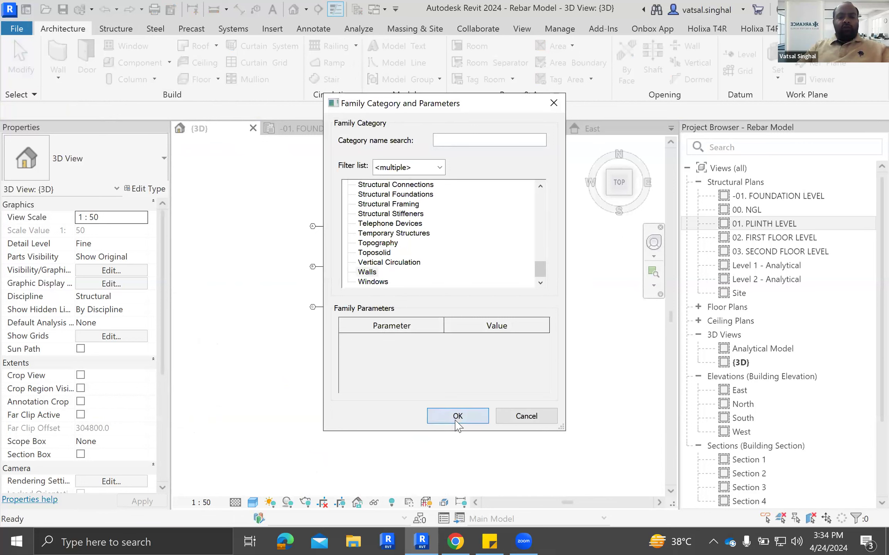
pyautogui.click(438, 295)
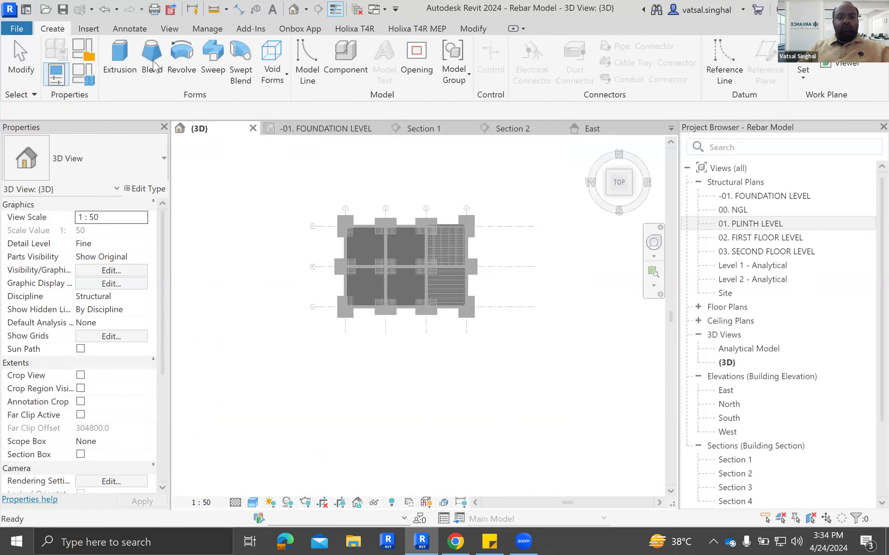
# Step: Start a blend and sketch a short slanted line and an inner curved arc beside grids B and C as part of its base boundary
pyautogui.click(152, 57)
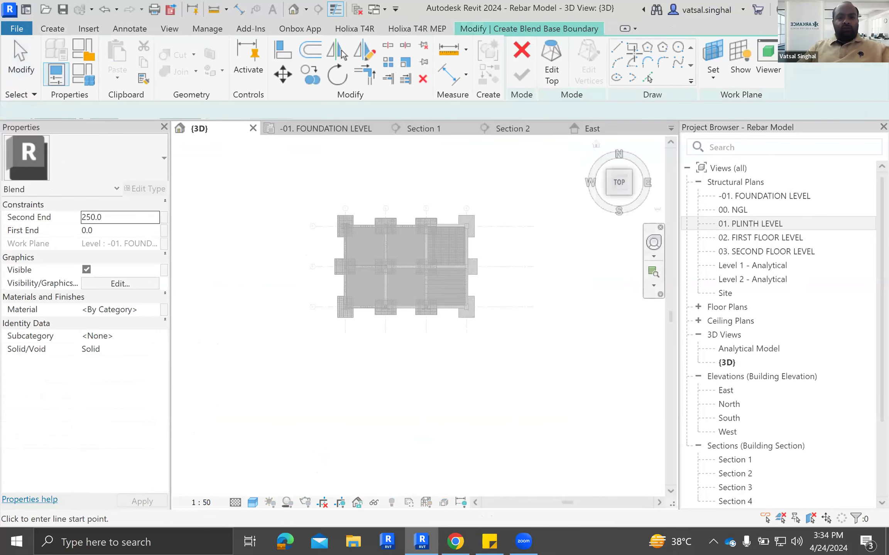
pyautogui.scroll(3, 293, 272)
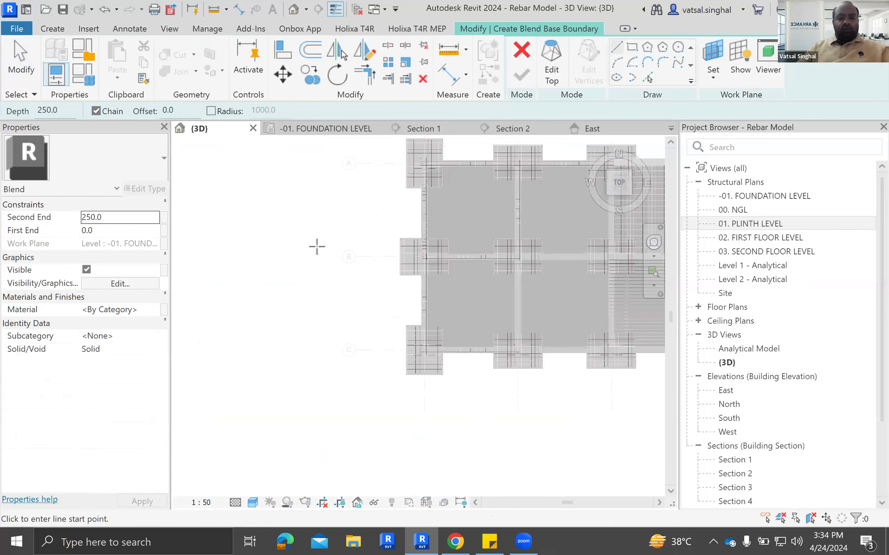
pyautogui.click(318, 249)
pyautogui.click(377, 261)
pyautogui.moveTo(391, 329); pyautogui.dragTo(389, 247, button='middle')
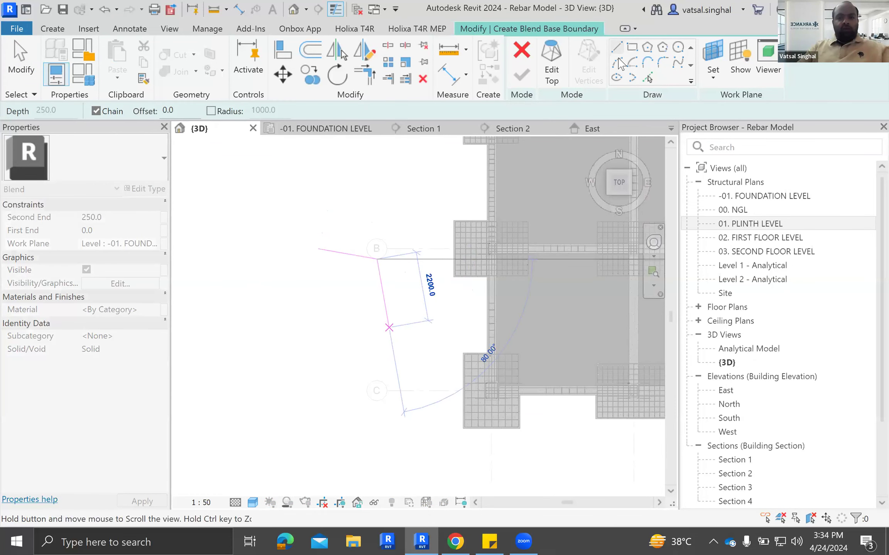
pyautogui.click(618, 63)
pyautogui.scroll(-1, 343, 253)
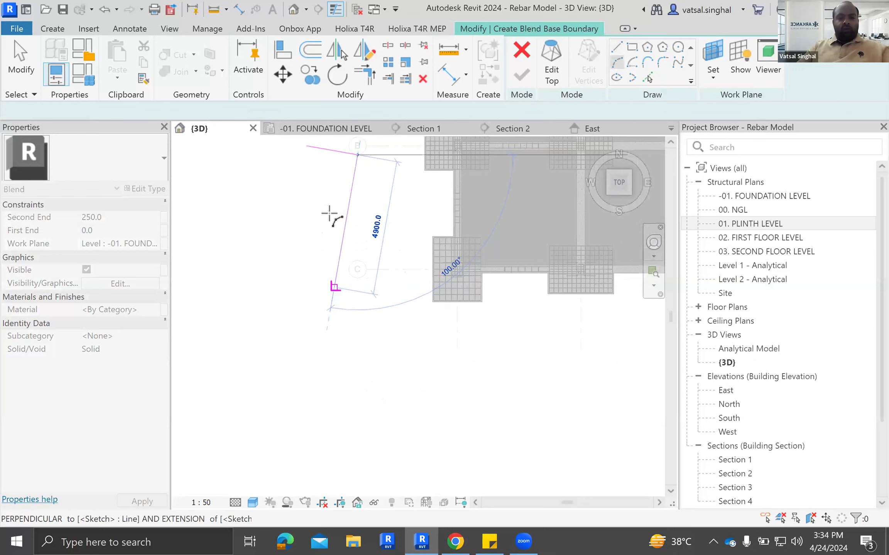
pyautogui.click(340, 297)
pyautogui.click(330, 203)
# Step: Close the blend's base boundary with a second short slanted line and an outer arc ending at the first line's free end
pyautogui.click(617, 47)
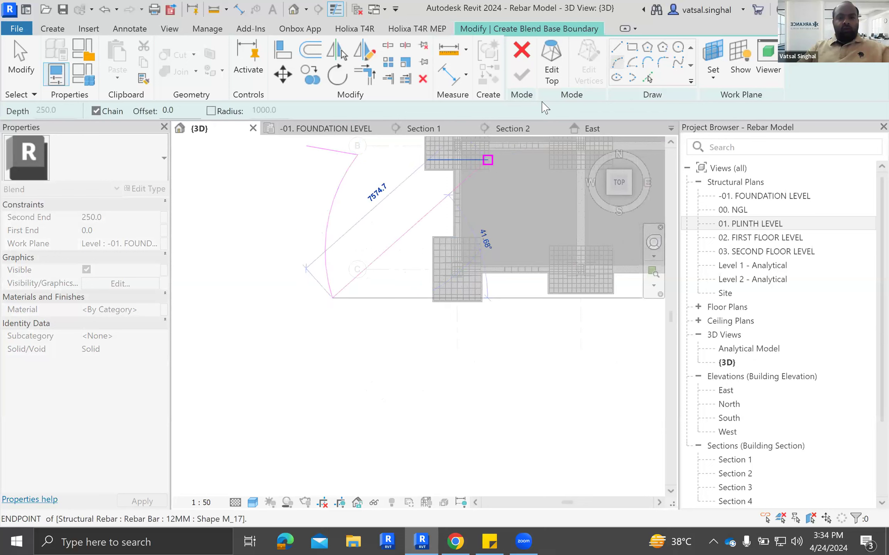
pyautogui.click(262, 279)
pyautogui.click(617, 61)
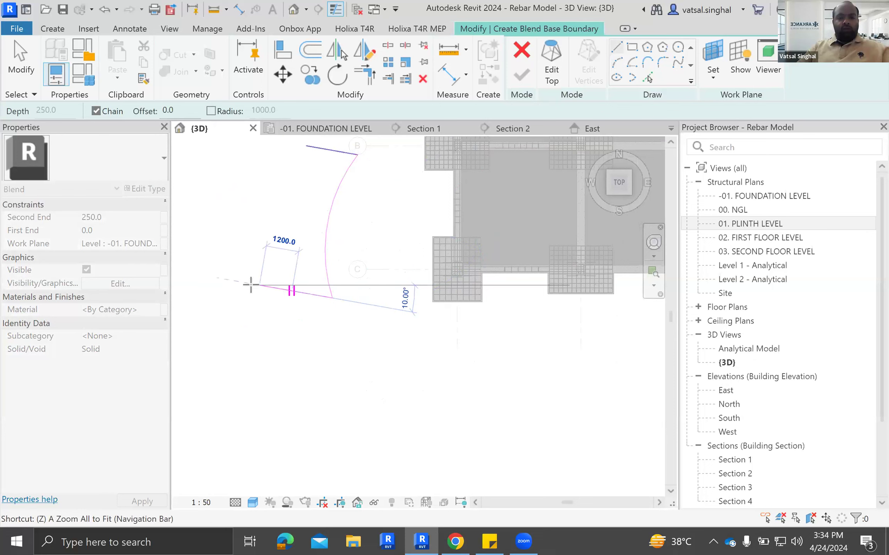
pyautogui.click(616, 59)
pyautogui.moveTo(227, 194); pyautogui.dragTo(236, 246, button='middle')
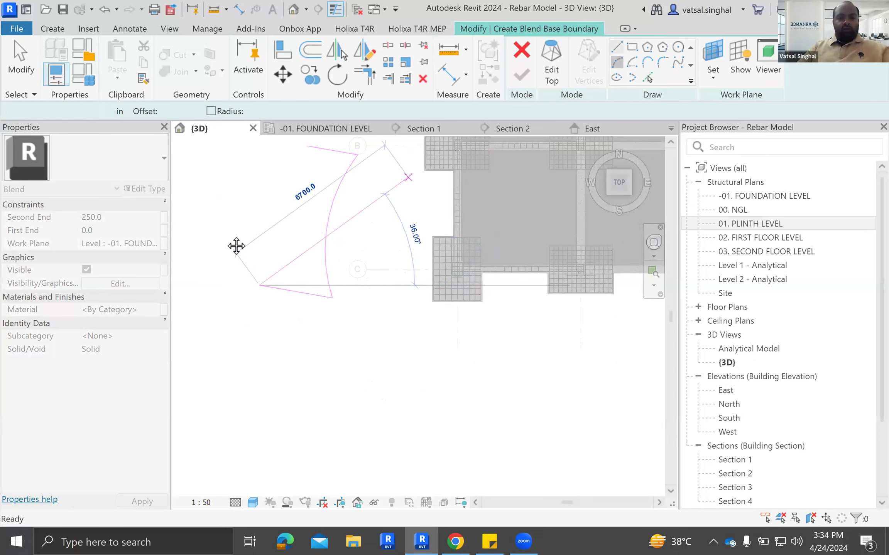
pyautogui.click(317, 199)
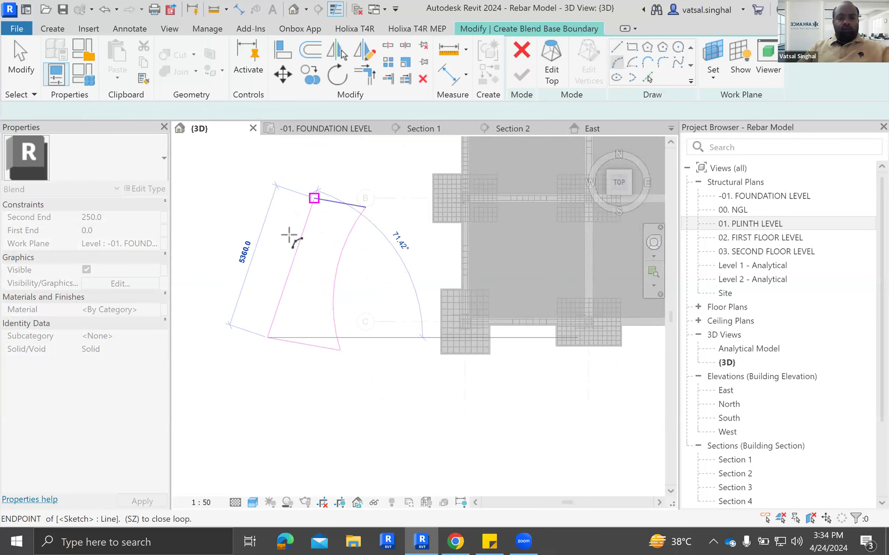
pyautogui.click(292, 238)
# Step: Create the blend's top boundary lines by offsetting the four base edges inward by 300 mm
pyautogui.click(546, 77)
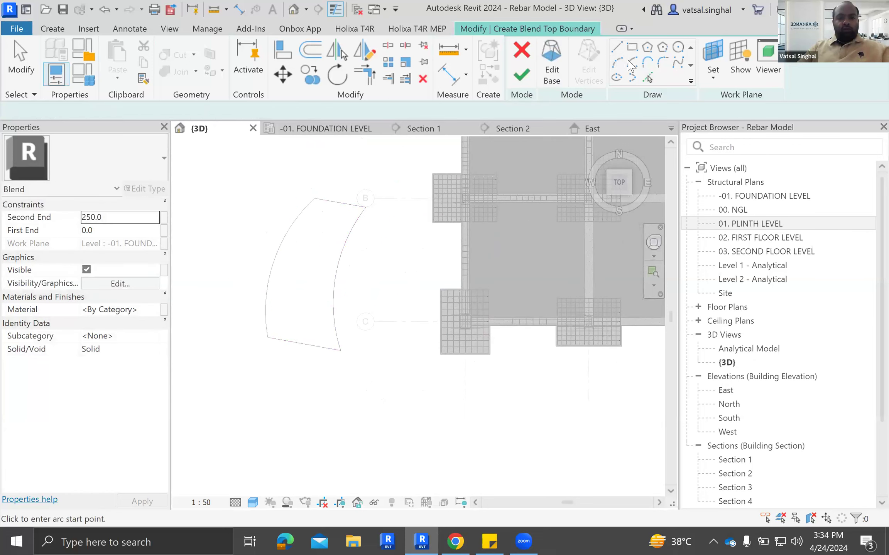
pyautogui.click(648, 79)
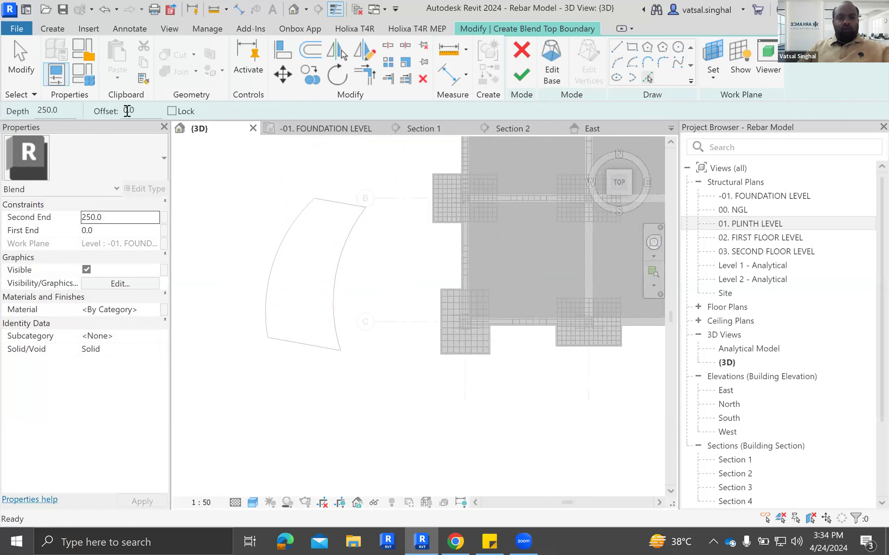
pyautogui.doubleClick(142, 111)
pyautogui.write('300')
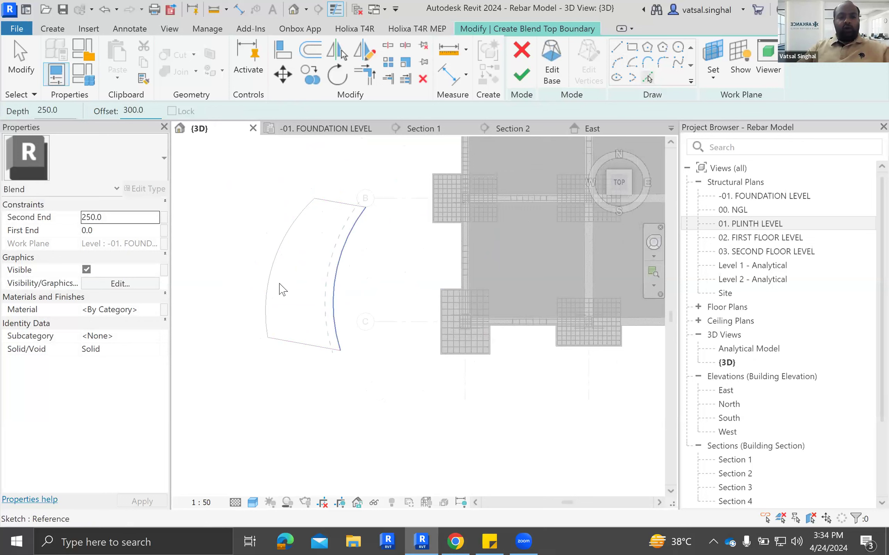
pyautogui.click(350, 232)
pyautogui.click(289, 231)
pyautogui.click(337, 203)
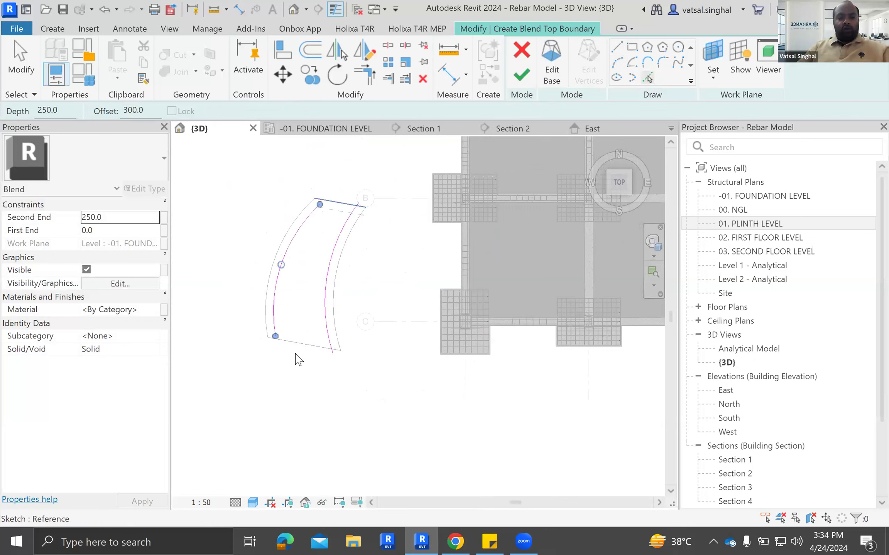
pyautogui.click(314, 337)
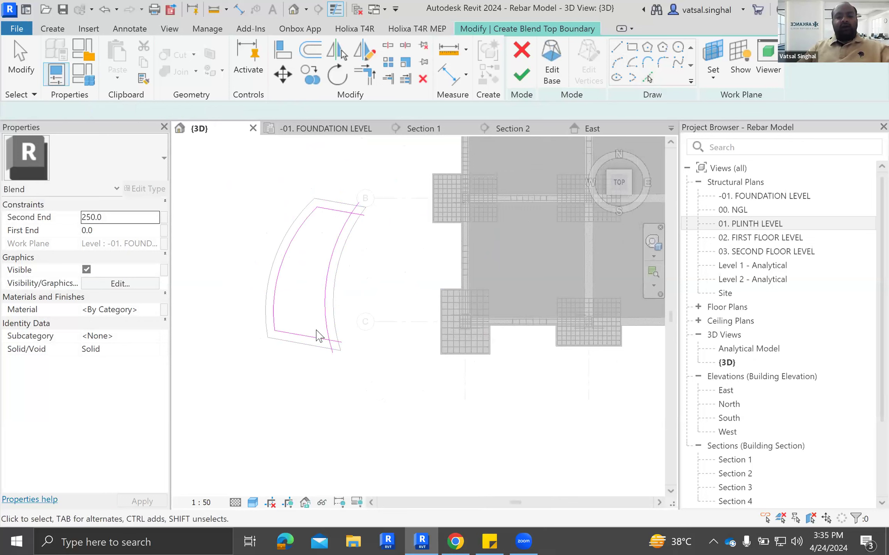
pyautogui.press('Escape')
# Step: Trim the overlapping offset lines to corners to close the top boundary, and finish the blend
pyautogui.scroll(2, 333, 322)
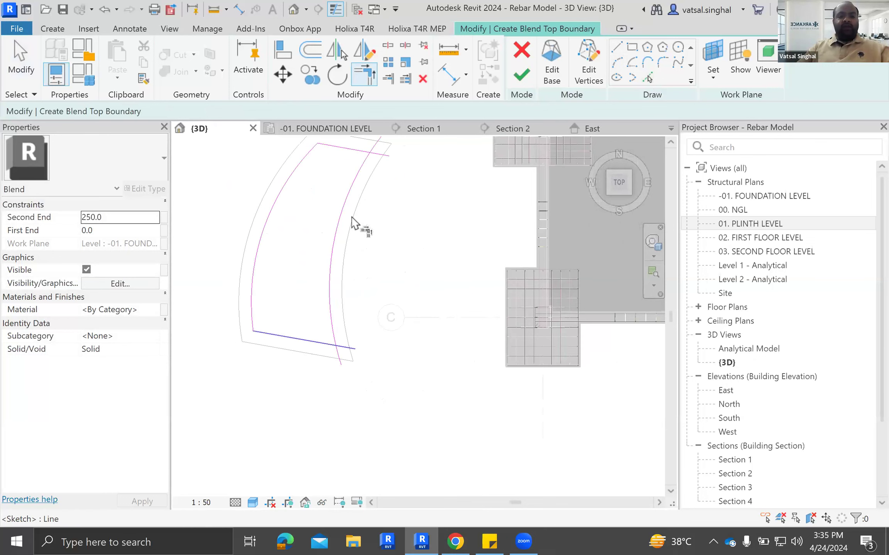
pyautogui.click(334, 227)
pyautogui.moveTo(352, 147); pyautogui.dragTo(331, 231, button='middle')
pyautogui.click(331, 234)
pyautogui.click(339, 255)
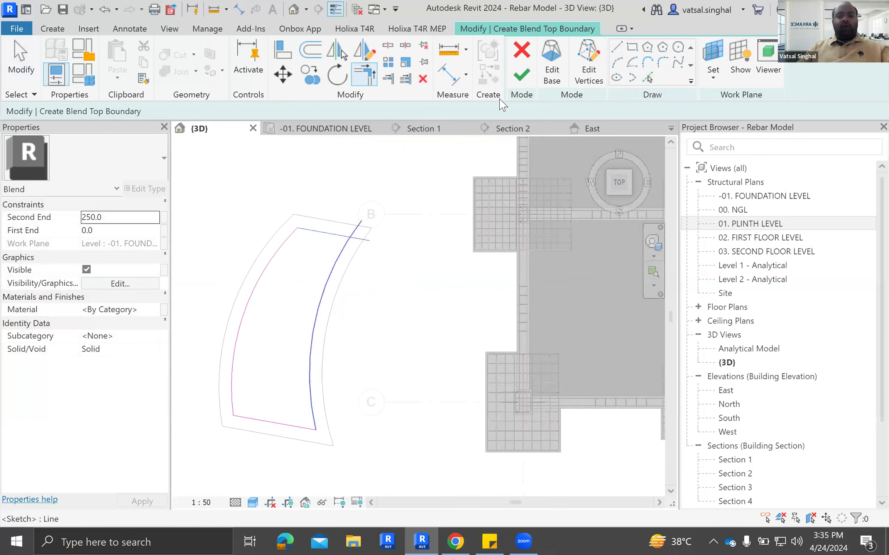
pyautogui.click(530, 69)
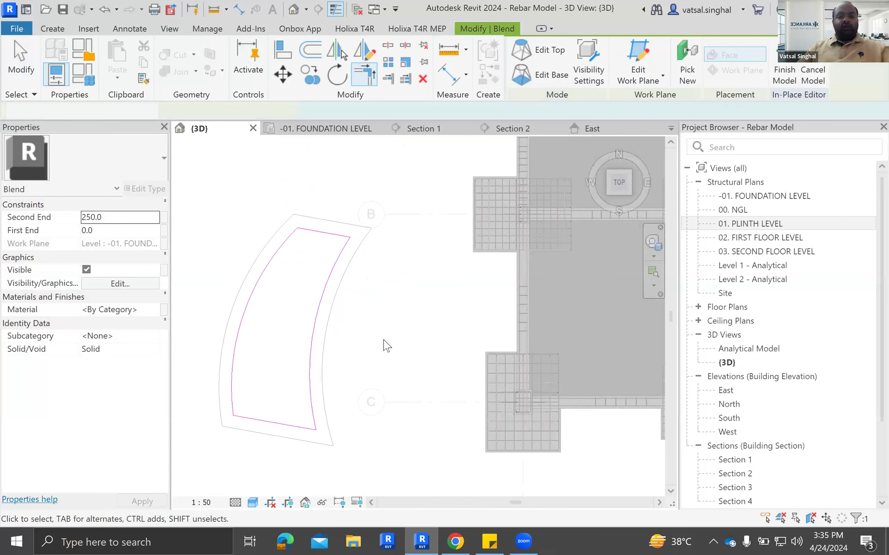
# Step: Finish the in-place wall model and stretch its top upward to form a tall tapered curved wall
pyautogui.click(389, 363)
pyautogui.keyDown('shift'); pyautogui.moveTo(371, 294); pyautogui.dragTo(416, 192, button='middle'); pyautogui.keyUp('shift')
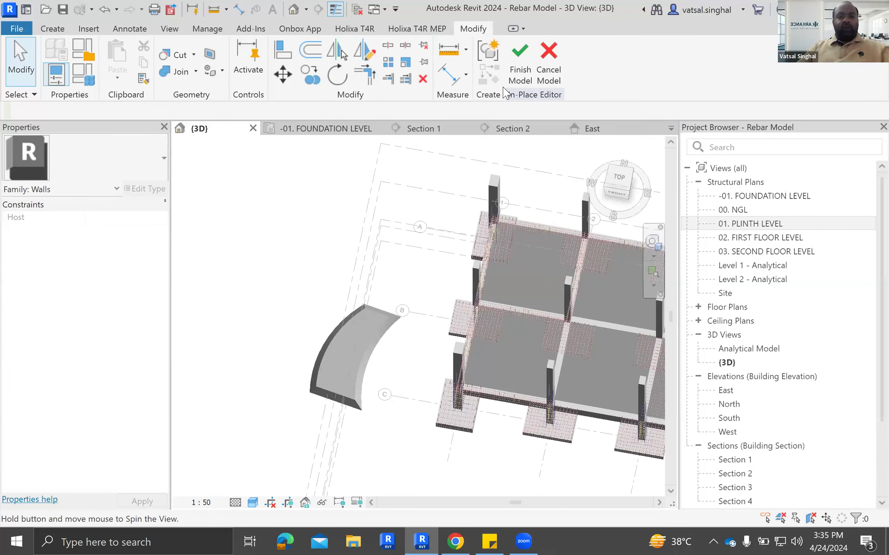
pyautogui.click(513, 71)
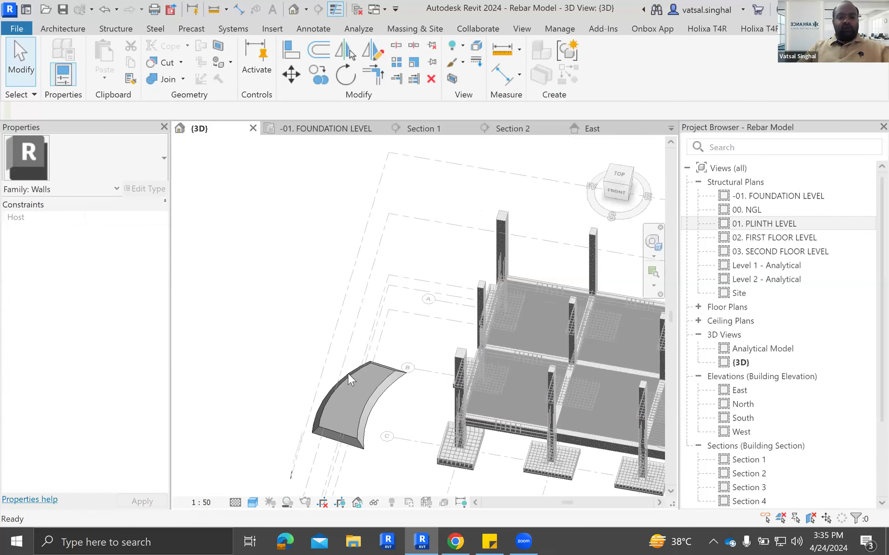
pyautogui.click(342, 308)
pyautogui.press('Escape')
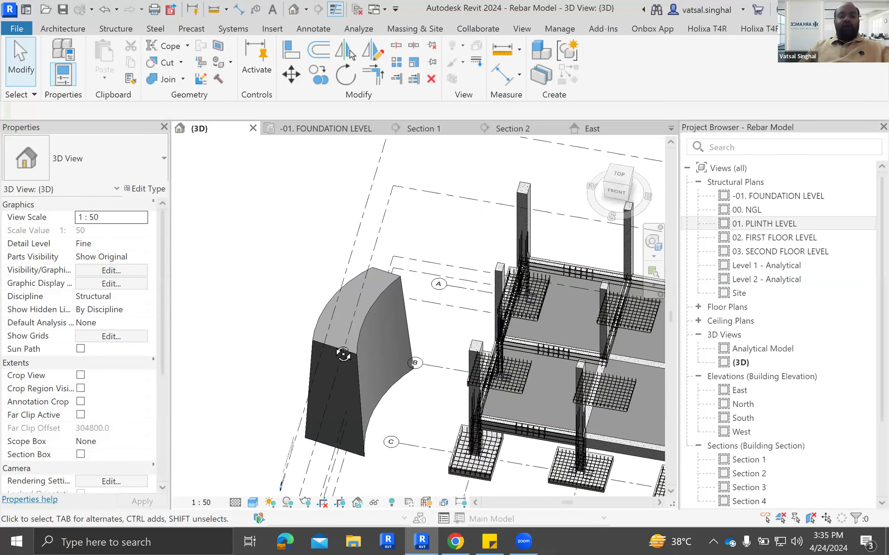
# Step: Start a 12MM free-form rebar in the tapered curved wall, using surface distribution
pyautogui.keyDown('shift'); pyautogui.moveTo(331, 342); pyautogui.dragTo(335, 342, button='middle'); pyautogui.keyUp('shift')
pyautogui.scroll(3, 371, 346)
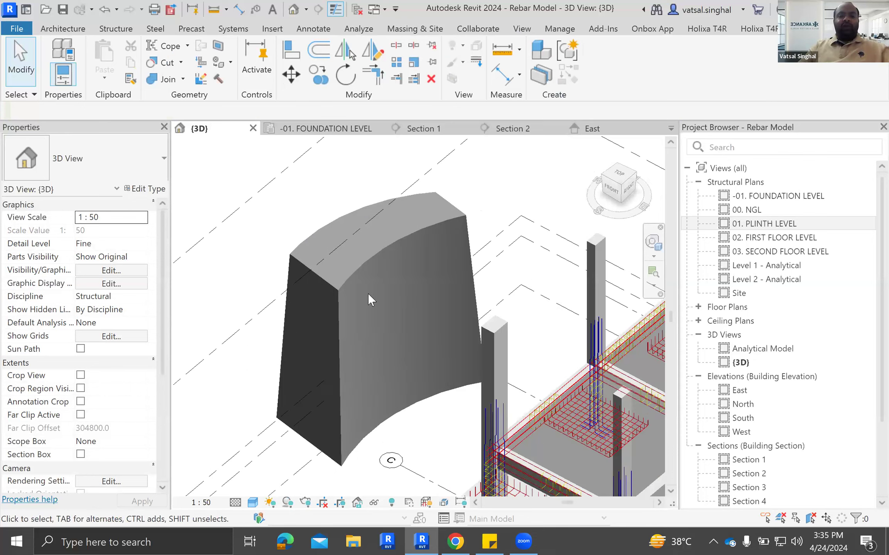
pyautogui.keyDown('shift'); pyautogui.moveTo(374, 362); pyautogui.dragTo(378, 245, button='middle'); pyautogui.keyUp('shift')
pyautogui.scroll(4, 330, 253)
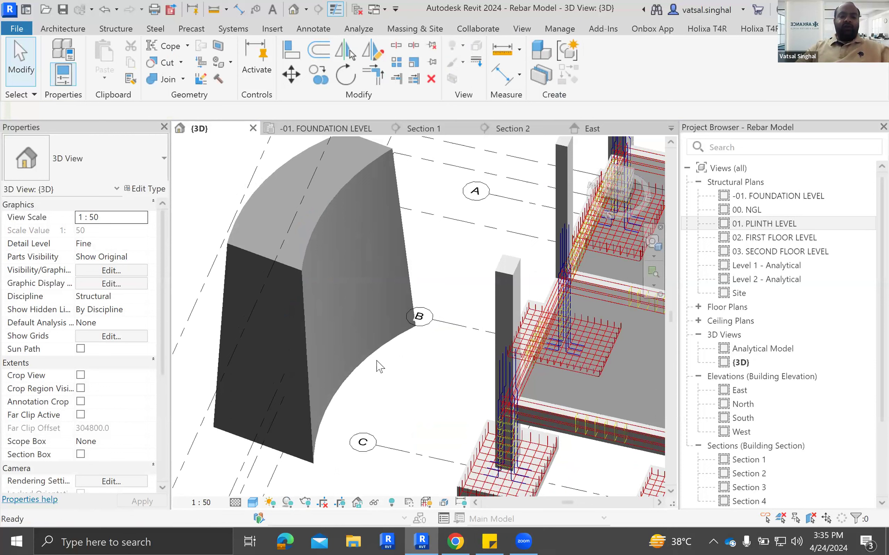
pyautogui.keyDown('shift'); pyautogui.moveTo(356, 342); pyautogui.dragTo(265, 248, button='middle'); pyautogui.keyUp('shift')
pyautogui.click(265, 248)
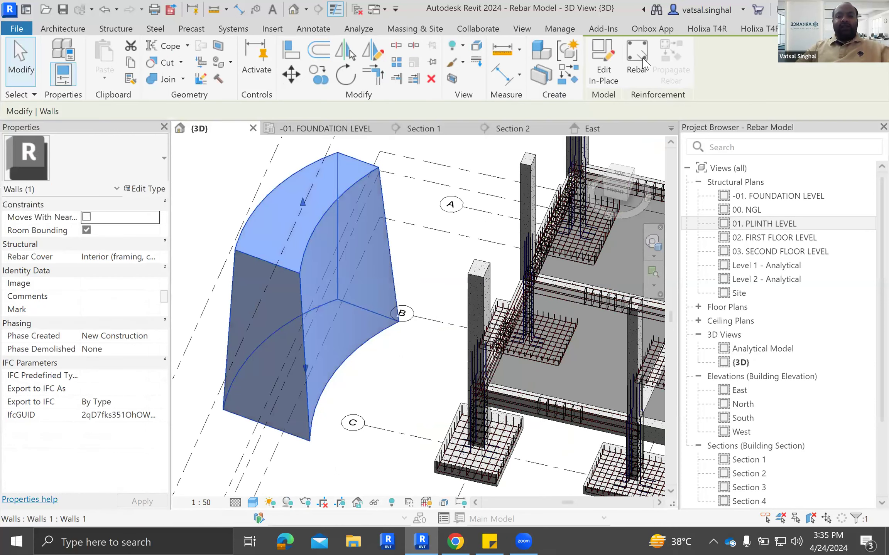
pyautogui.click(638, 62)
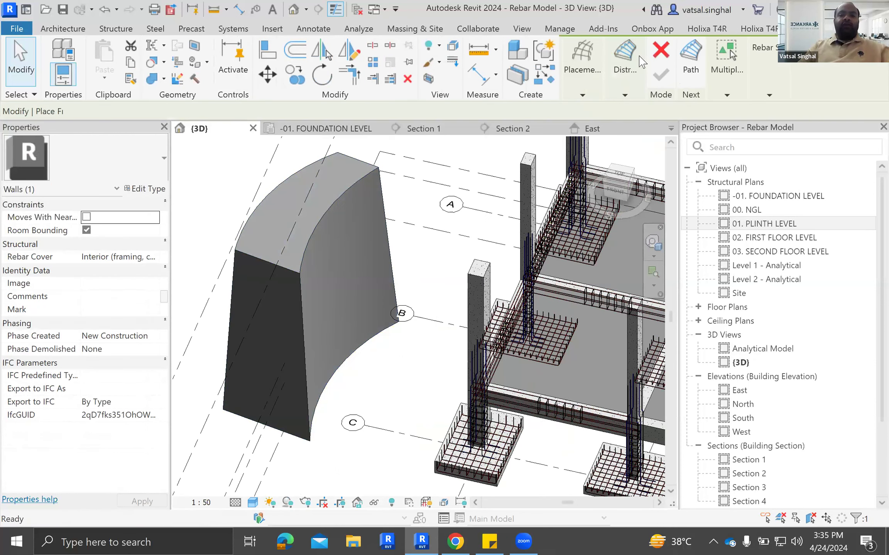
pyautogui.click(729, 58)
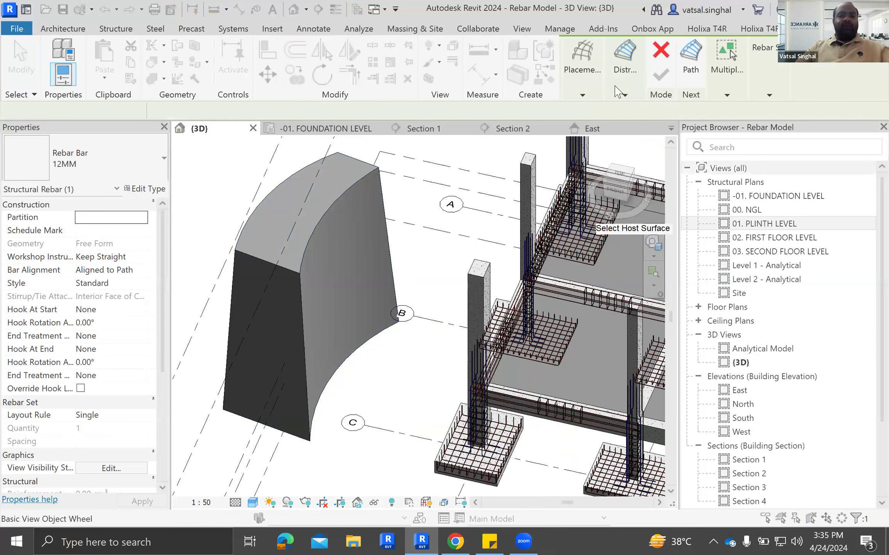
pyautogui.click(620, 79)
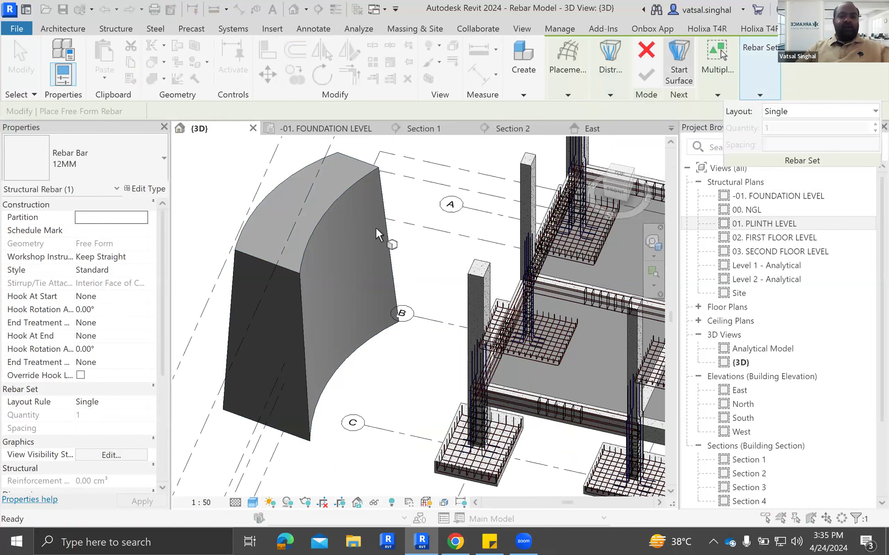
# Step: Place a single vertical bar with the wall's inner curved face as host surface and its two side faces as start and end surfaces
pyautogui.click(292, 293)
pyautogui.keyDown('shift'); pyautogui.moveTo(542, 273); pyautogui.dragTo(54, 347, button='middle'); pyautogui.keyUp('shift')
pyautogui.click(521, 180)
pyautogui.click(681, 73)
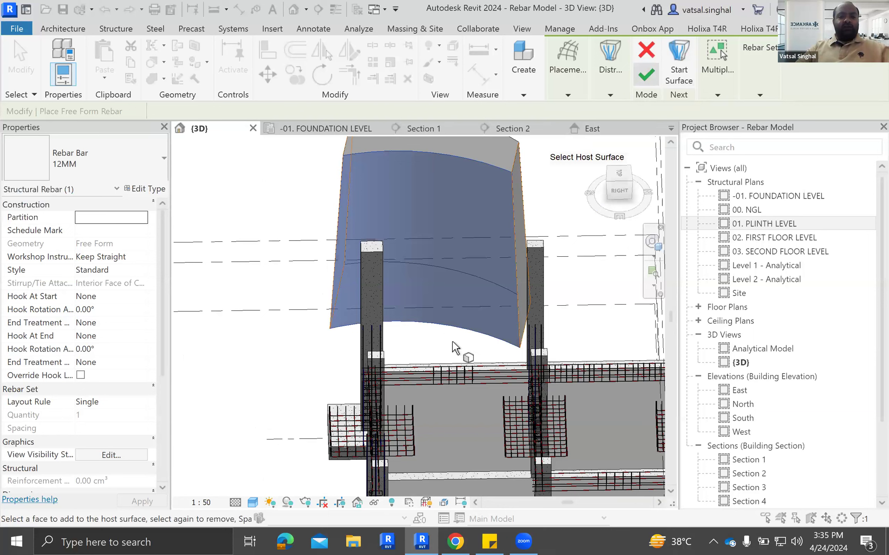
pyautogui.click(360, 302)
pyautogui.scroll(5, 339, 181)
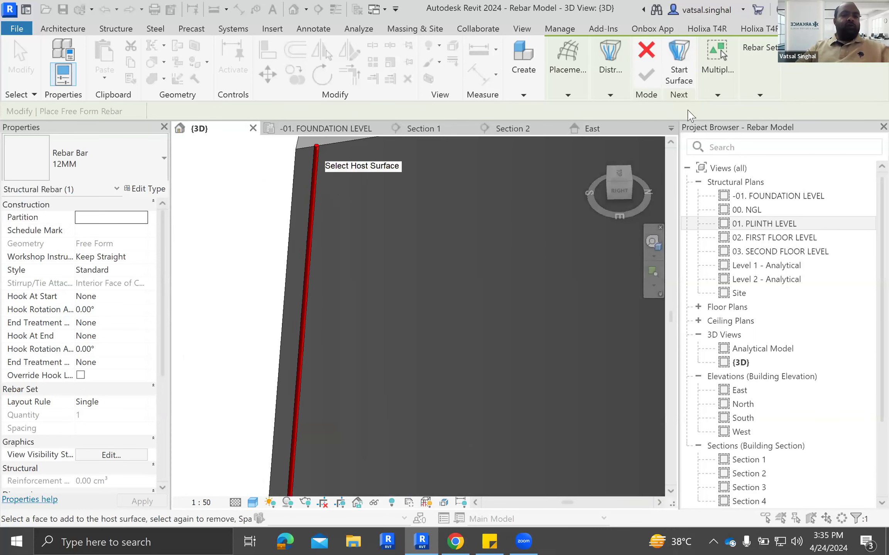
pyautogui.press('Escape')
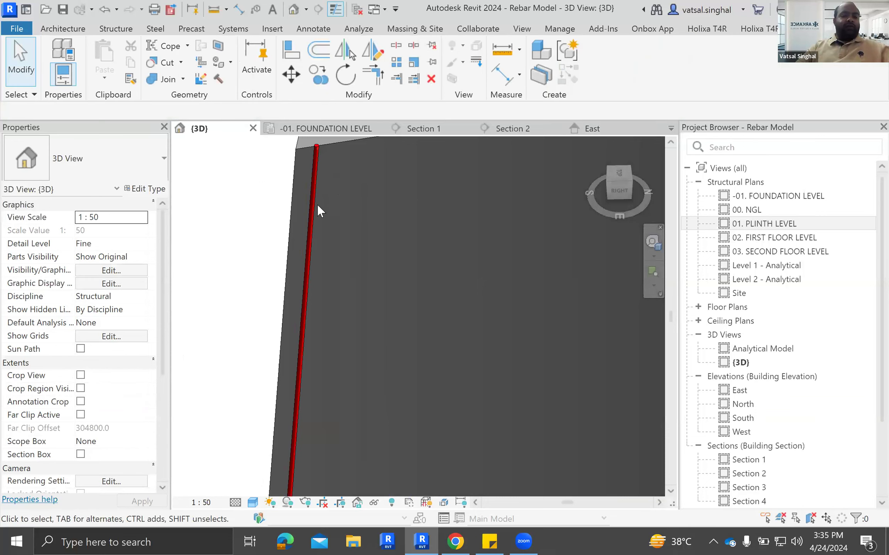
# Step: Set the vertical bar's layout rule to Minimum Clear Spacing at 100 mm to fill the inner curved face
pyautogui.click(315, 229)
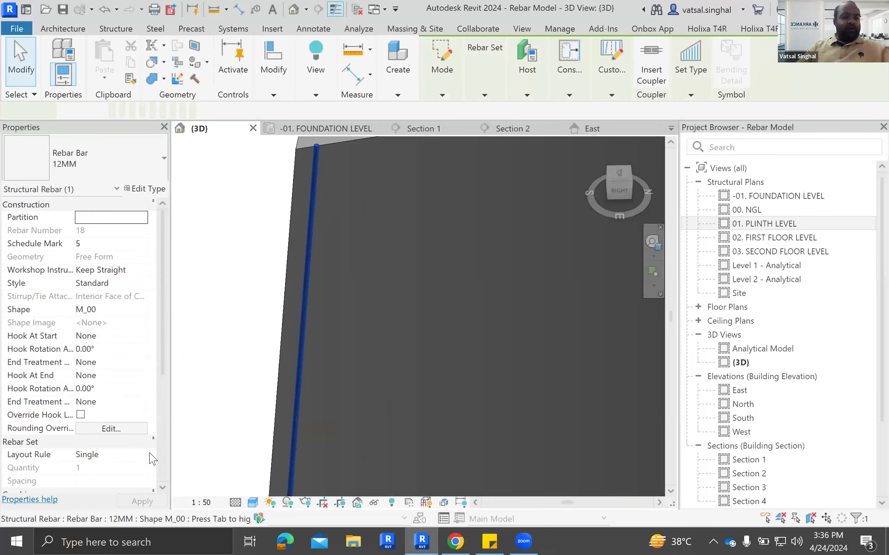
pyautogui.scroll(-2, 253, 313)
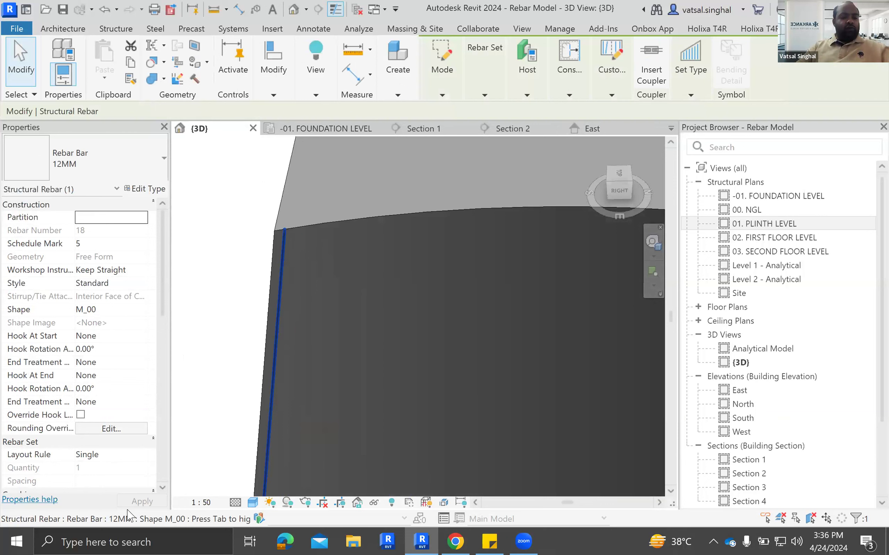
pyautogui.click(142, 455)
pyautogui.click(127, 515)
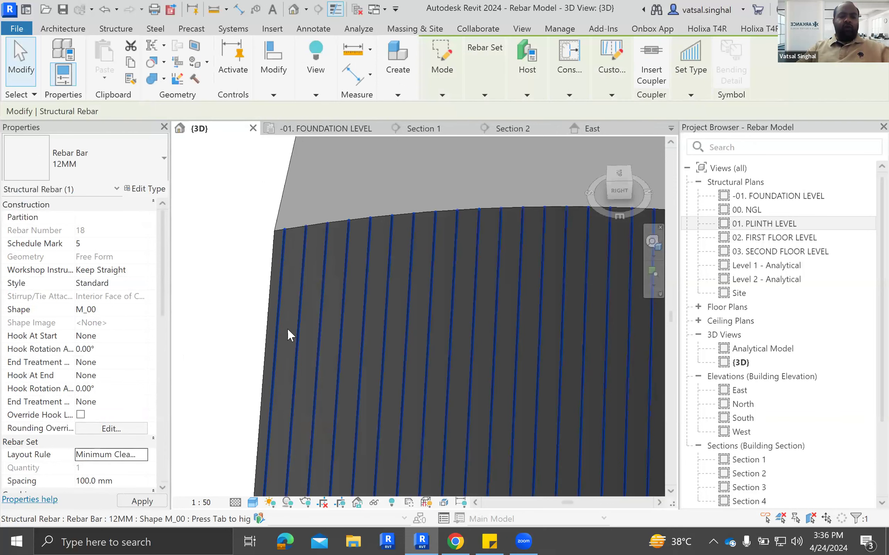
pyautogui.scroll(-4, 420, 232)
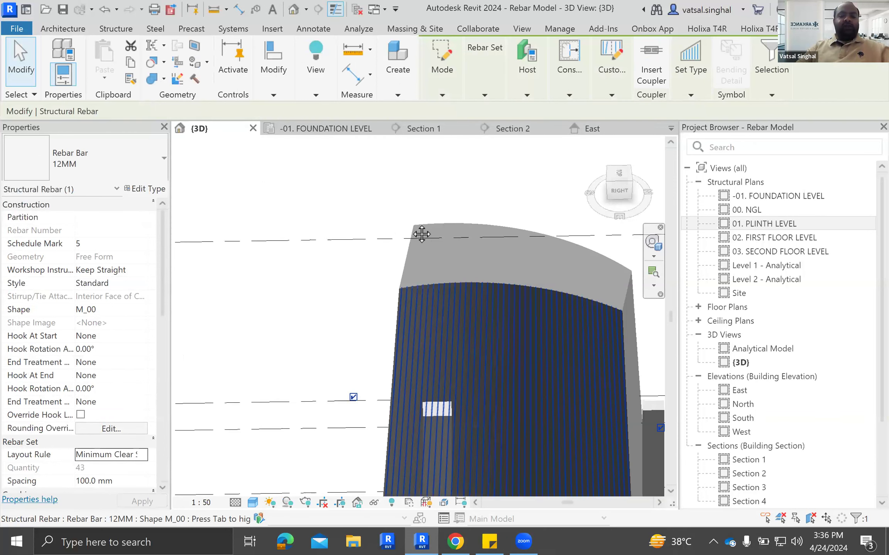
pyautogui.moveTo(444, 231); pyautogui.dragTo(655, 274, button='middle')
pyautogui.scroll(-2, 581, 305)
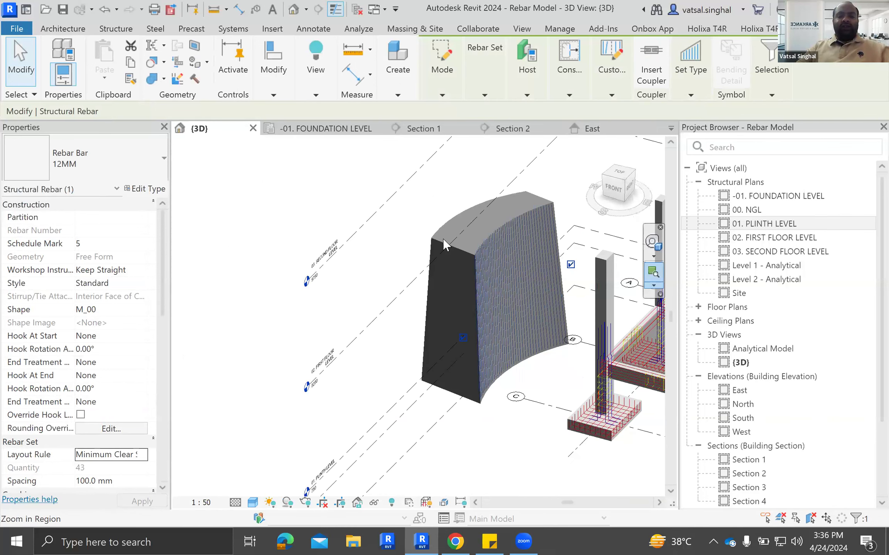
# Step: Start another 12MM free-form surface bar in the wall, with the inner curved face as host and the top face as start surface
pyautogui.press('Escape')
pyautogui.click(446, 247)
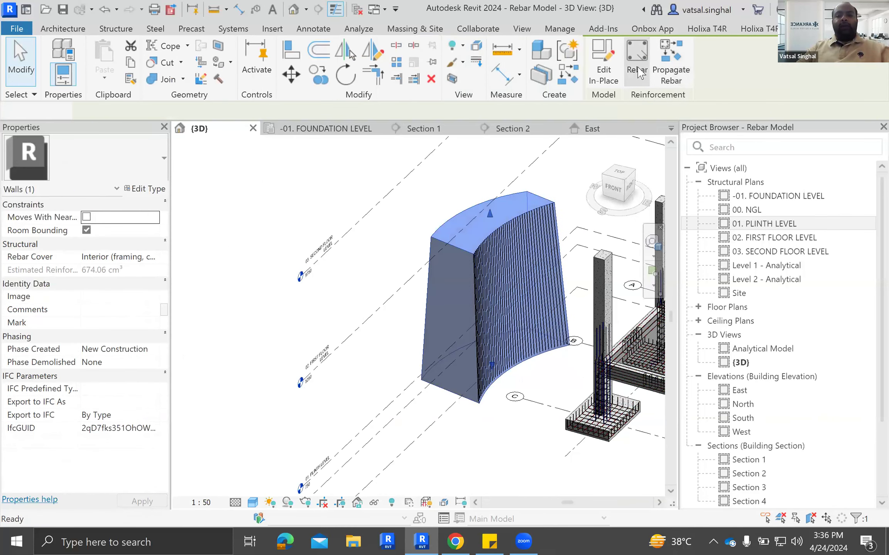
pyautogui.click(637, 71)
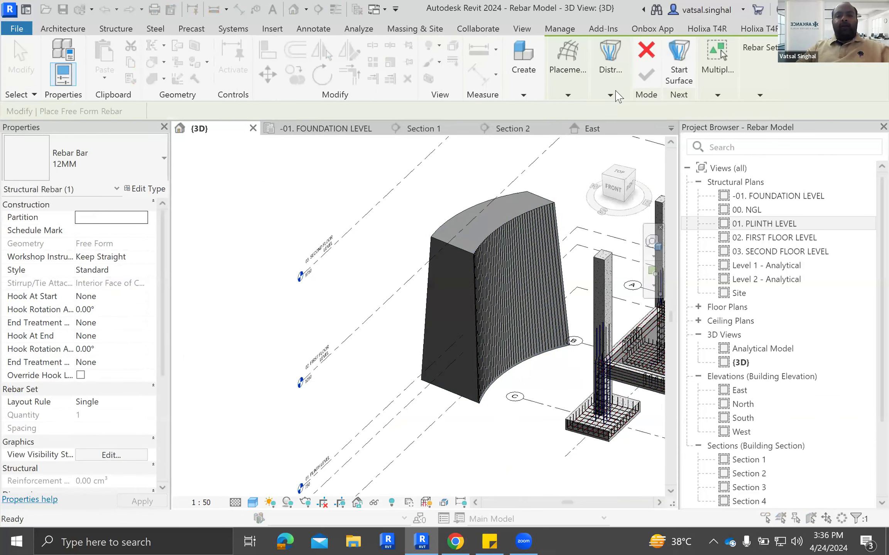
pyautogui.click(493, 205)
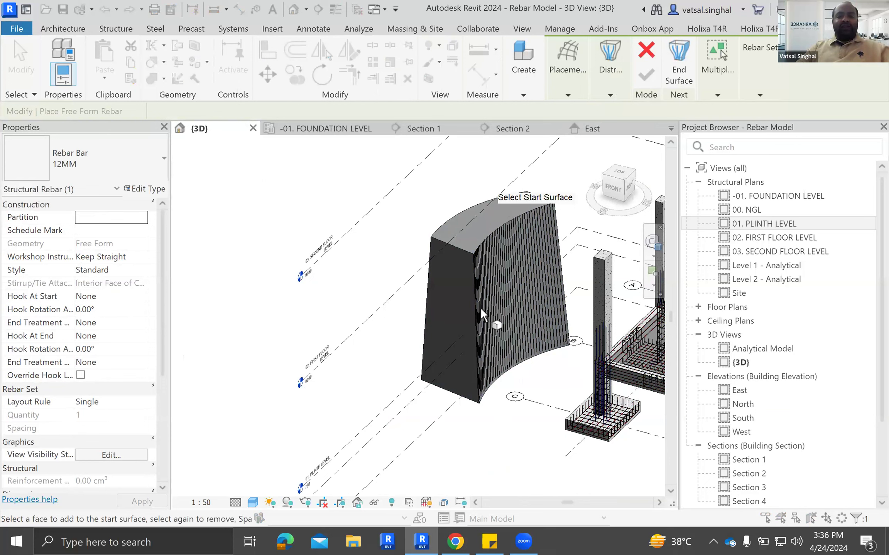
pyautogui.click(471, 333)
# Step: Pick the wall's underside as the end surface and place a single horizontal bar along the inner face's top edge
pyautogui.keyDown('shift'); pyautogui.moveTo(490, 166); pyautogui.dragTo(464, 341, button='middle'); pyautogui.keyUp('shift')
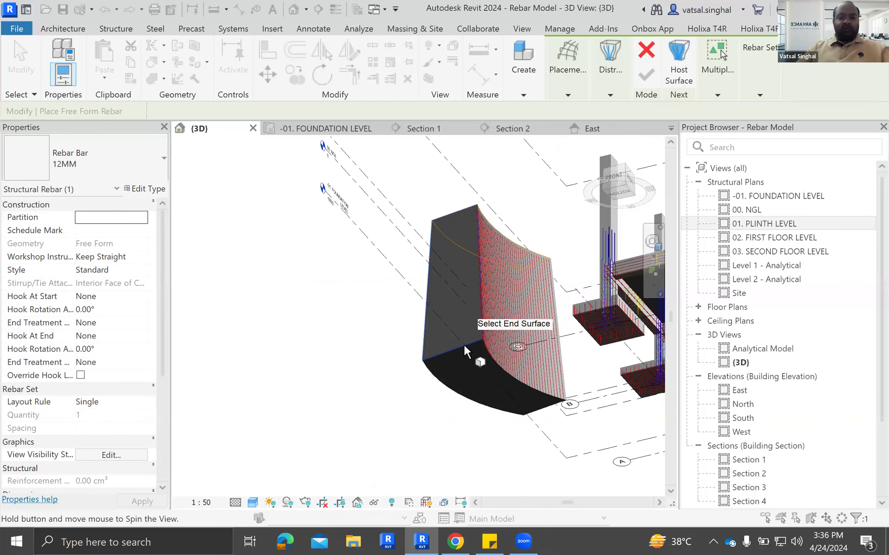
pyautogui.click(464, 340)
pyautogui.click(679, 79)
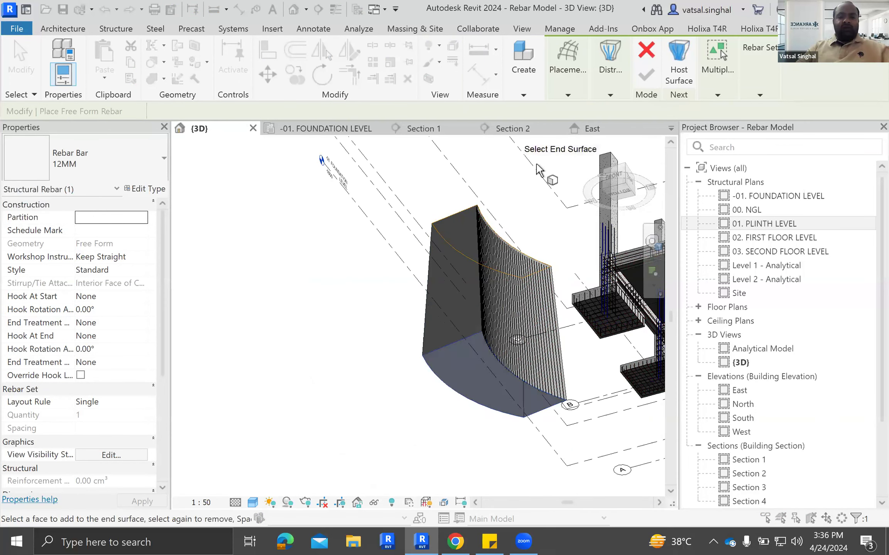
pyautogui.keyDown('shift'); pyautogui.moveTo(453, 397); pyautogui.dragTo(479, 254, button='middle'); pyautogui.keyUp('shift')
pyautogui.click(464, 262)
pyautogui.click(490, 333)
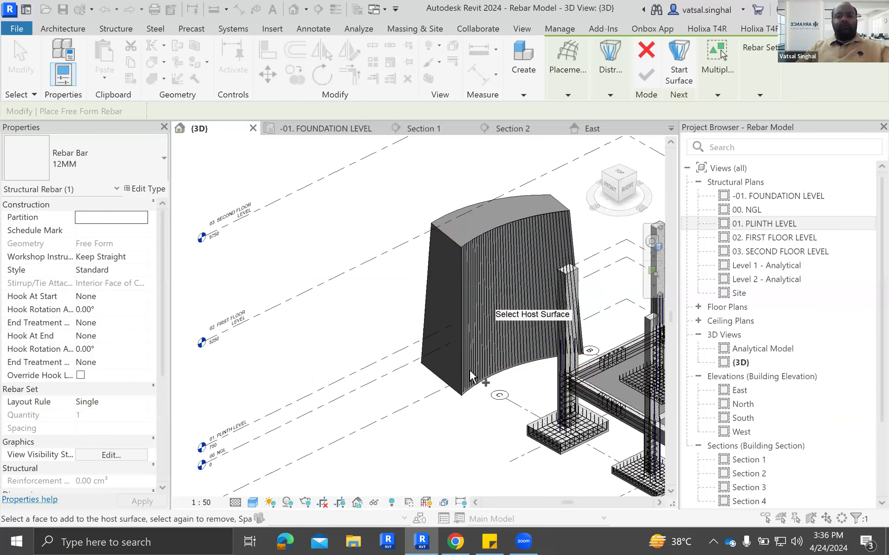
pyautogui.scroll(5, 397, 216)
pyautogui.scroll(5, 395, 223)
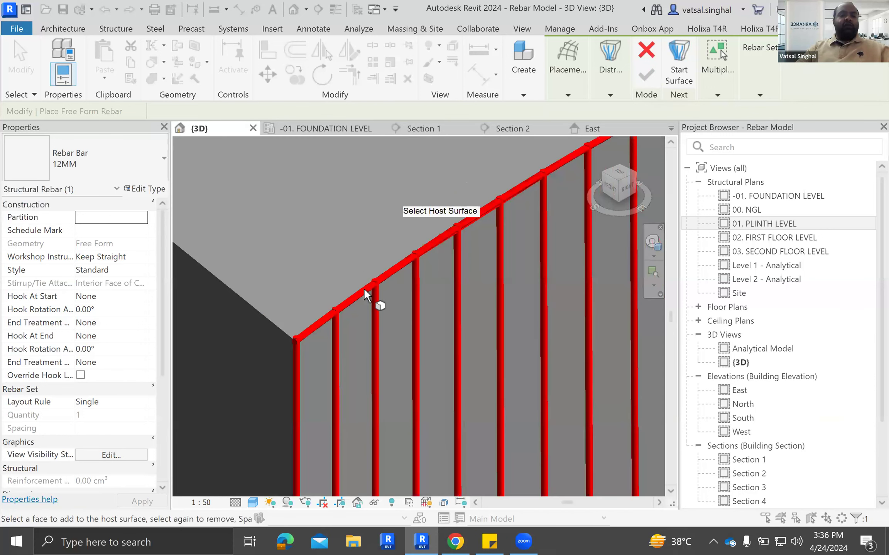
pyautogui.press('Escape')
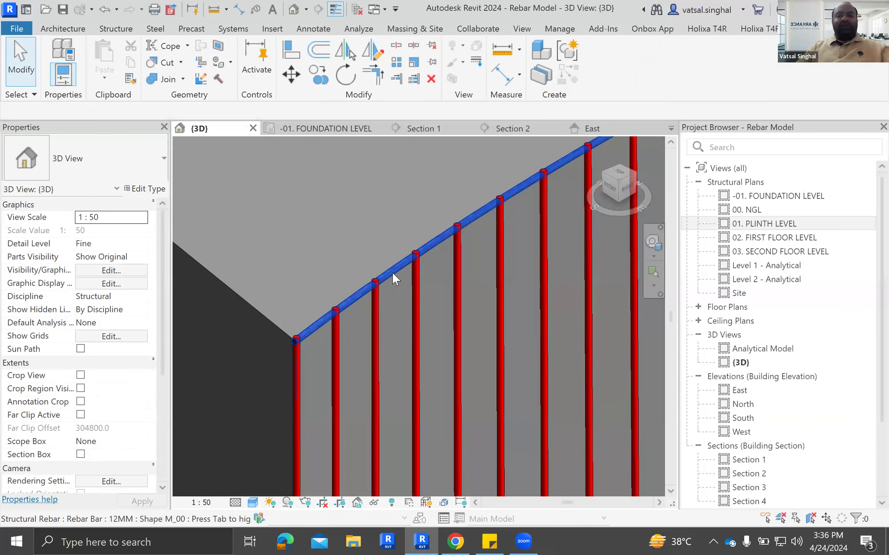
# Step: Set the horizontal bar's layout rule to Minimum Clear Spacing at 100 mm to complete the mesh on the inner curved face
pyautogui.click(298, 219)
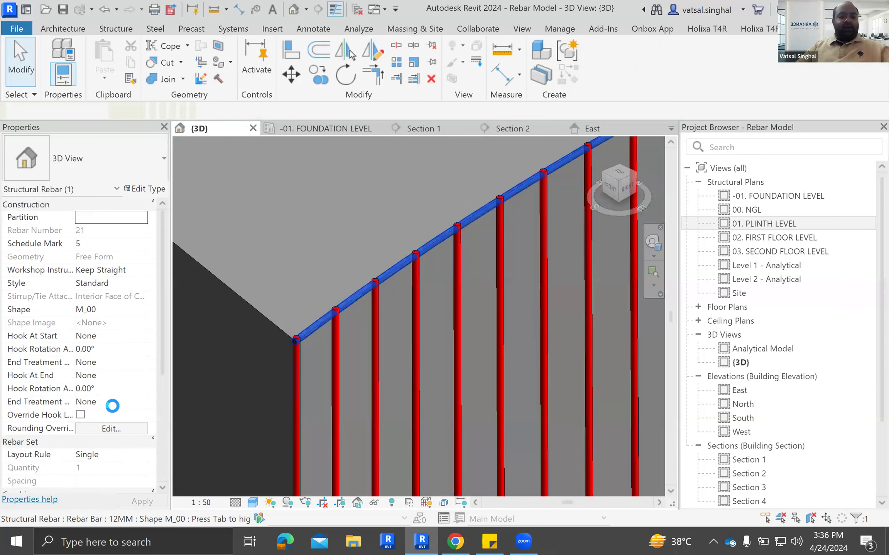
pyautogui.click(142, 455)
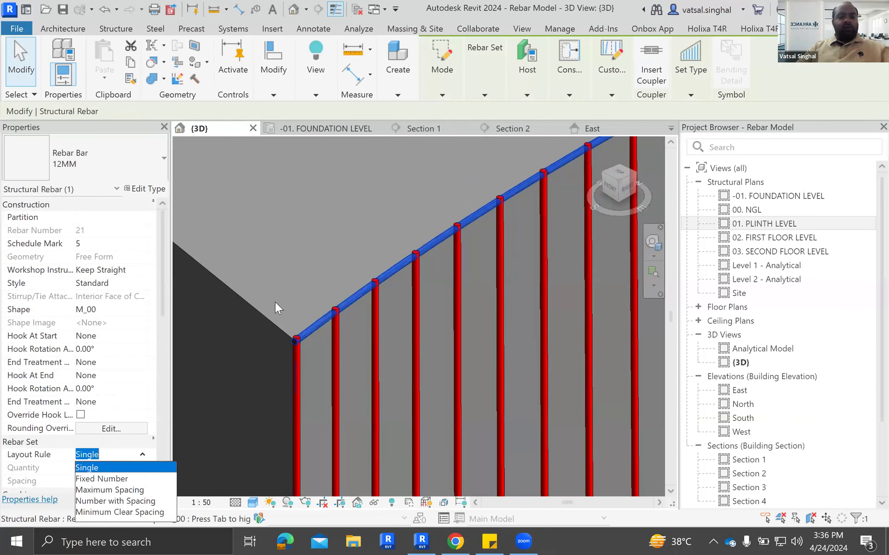
pyautogui.click(119, 513)
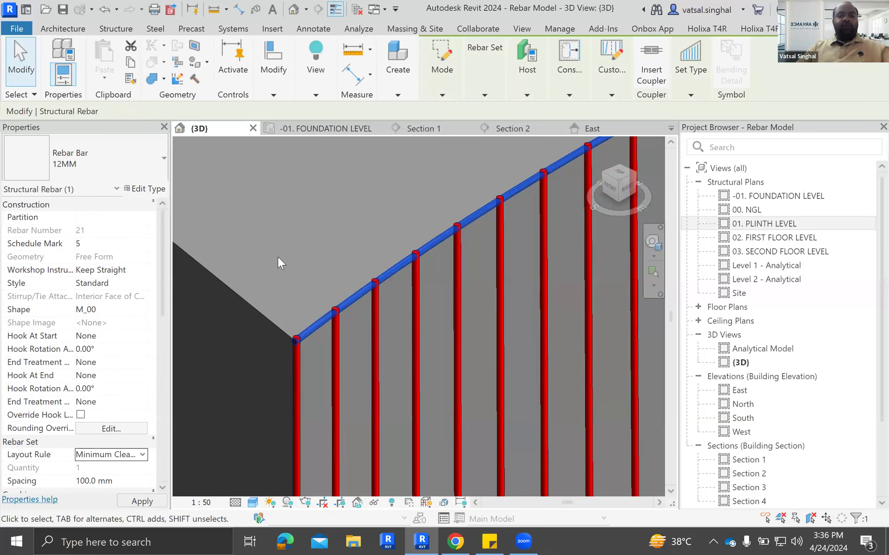
pyautogui.scroll(-3, 289, 258)
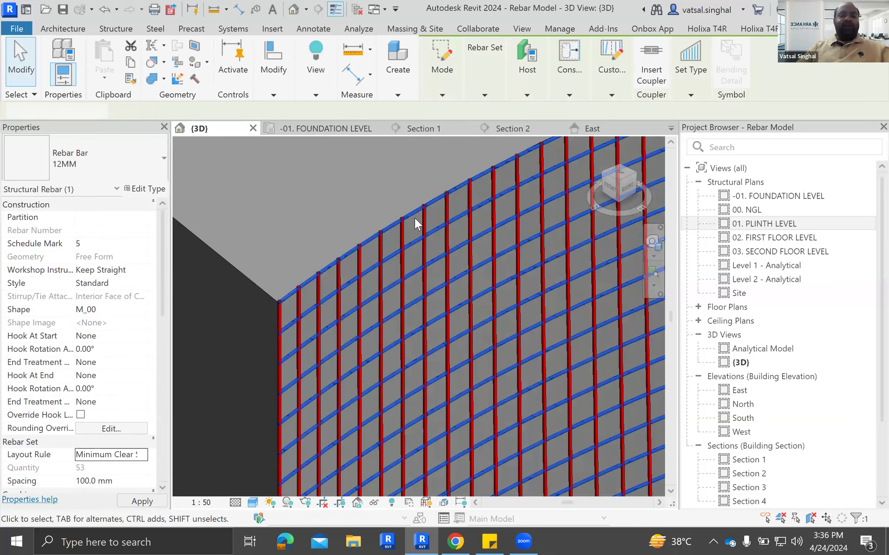
pyautogui.scroll(-5, 415, 217)
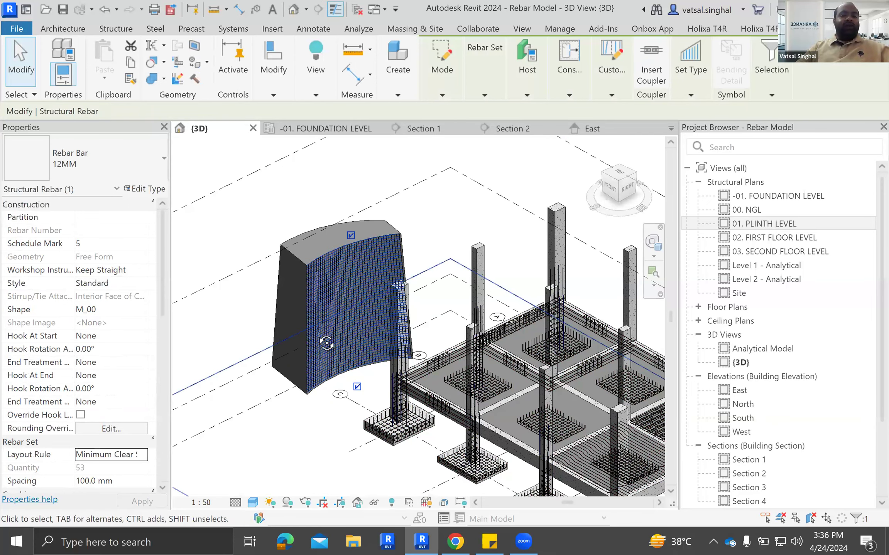
pyautogui.scroll(4, 326, 349)
pyautogui.keyDown('shift'); pyautogui.moveTo(333, 196); pyautogui.dragTo(401, 283, button='middle'); pyautogui.keyUp('shift')
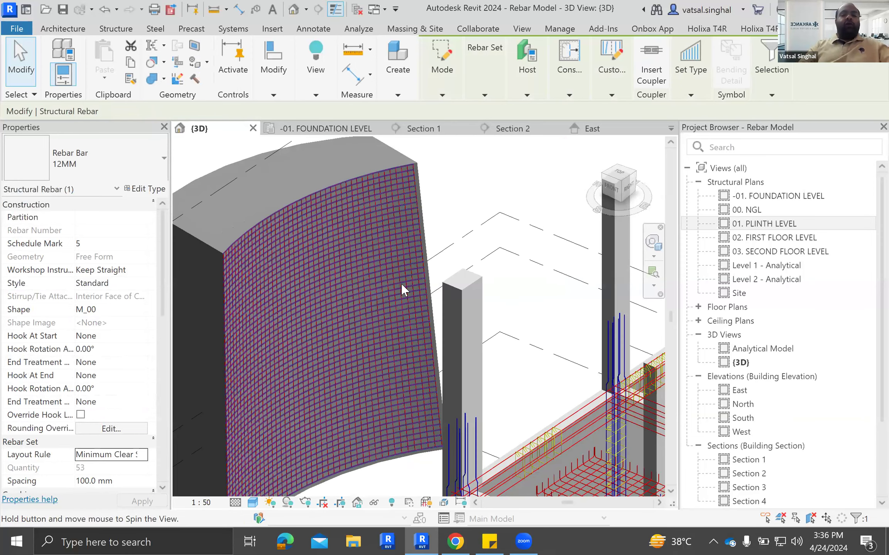
pyautogui.scroll(-3, 401, 283)
pyautogui.press('Escape')
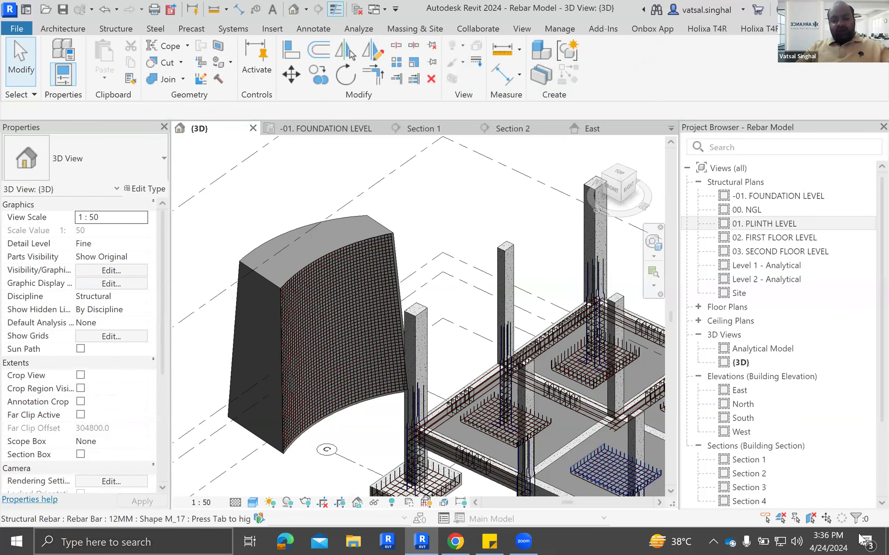
# Step: Review the project's rebar cover settings and their cover distances
pyautogui.click(117, 29)
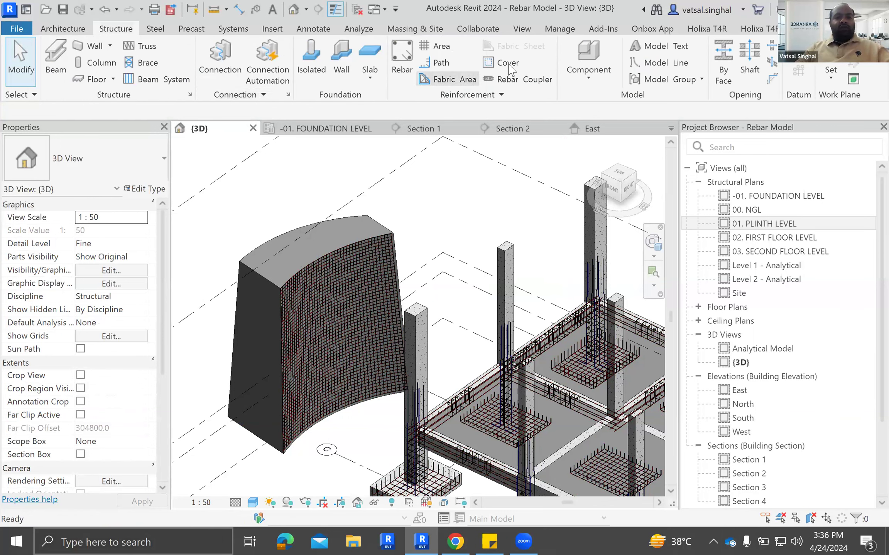
pyautogui.click(501, 63)
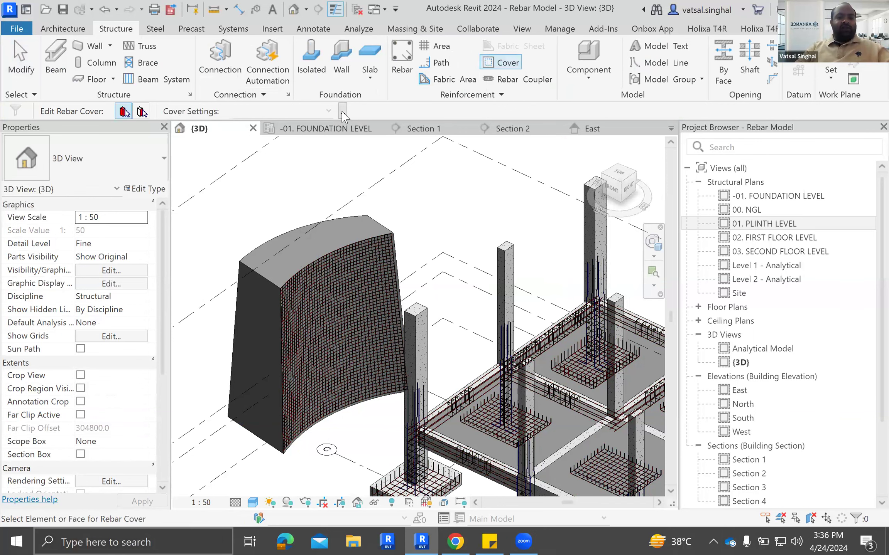
pyautogui.press('Escape')
pyautogui.scroll(-1, 498, 268)
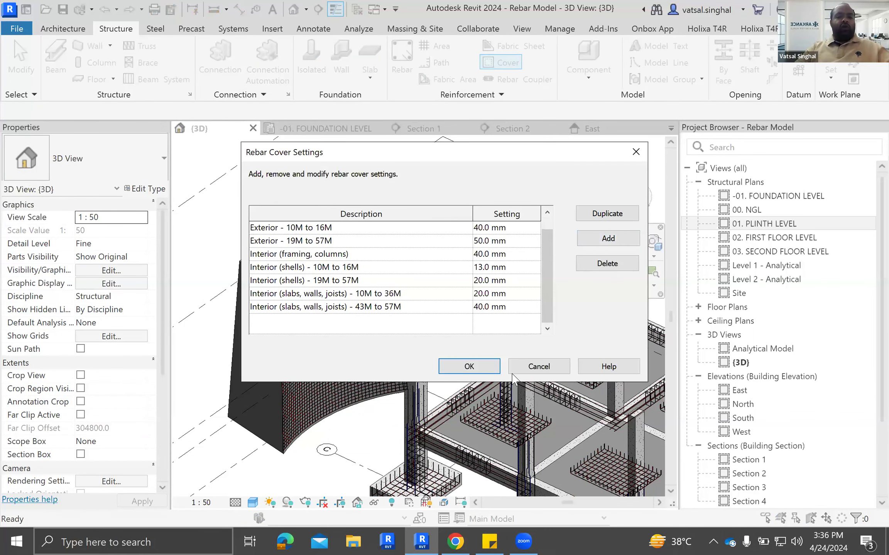
pyautogui.press('Escape')
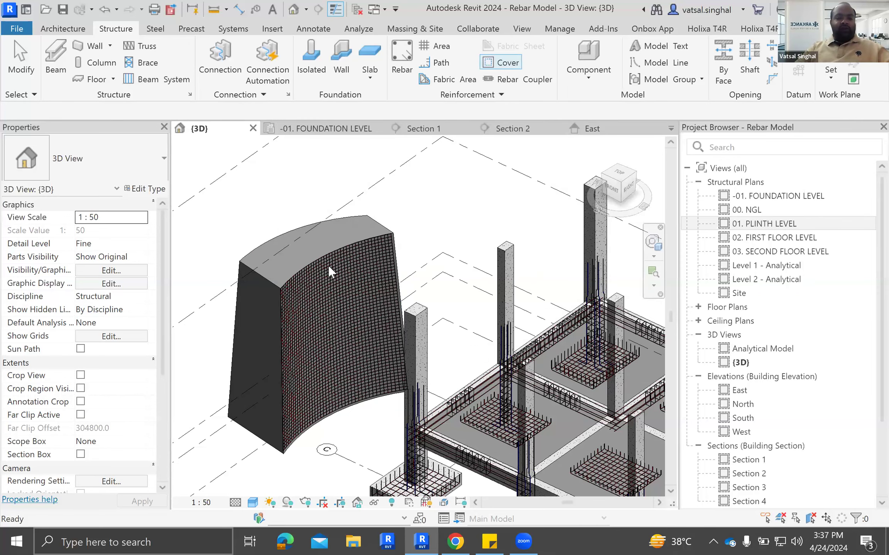
# Step: Examine the rebar cover properties of the 450 x 600mm column below plinth level and look over the whole reinforced structure
pyautogui.moveTo(331, 272); pyautogui.dragTo(309, 288, button='middle')
pyautogui.scroll(3, 277, 236)
pyautogui.scroll(2, 276, 231)
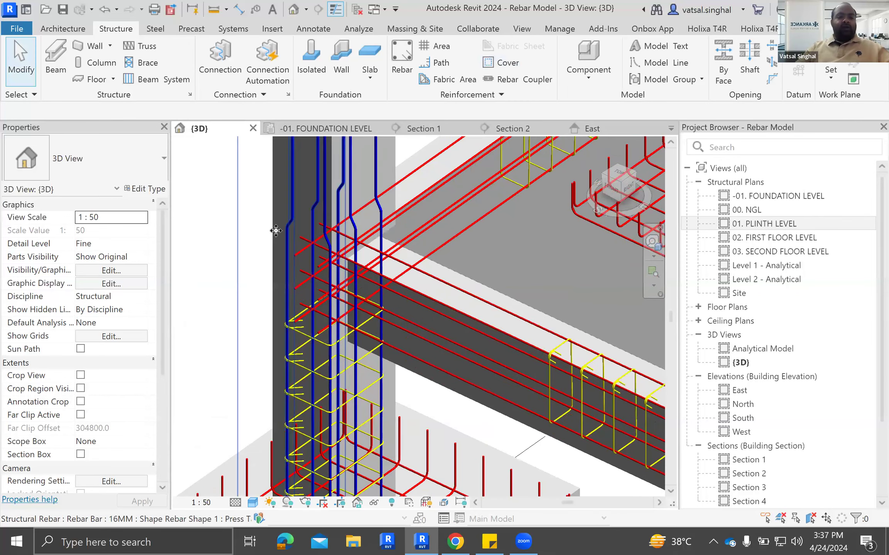
pyautogui.click(273, 296)
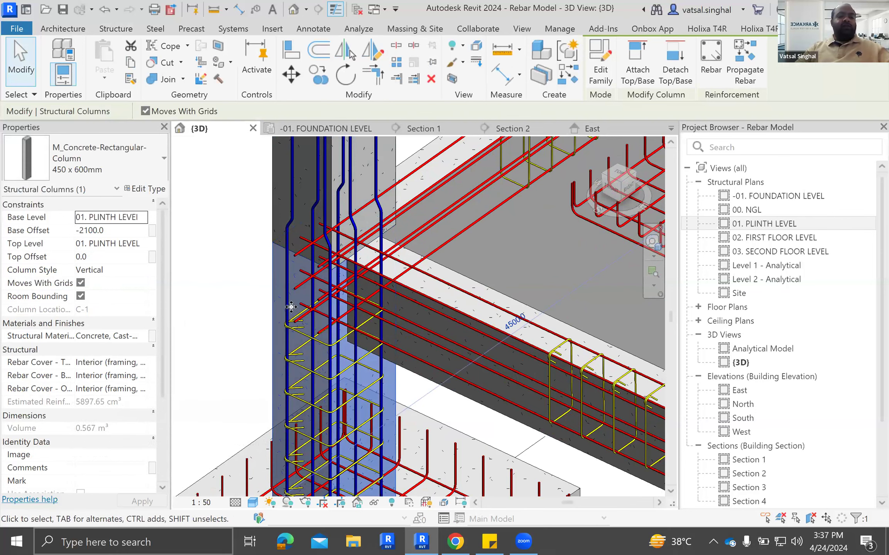
pyautogui.scroll(-2, 294, 311)
pyautogui.scroll(-2, 203, 407)
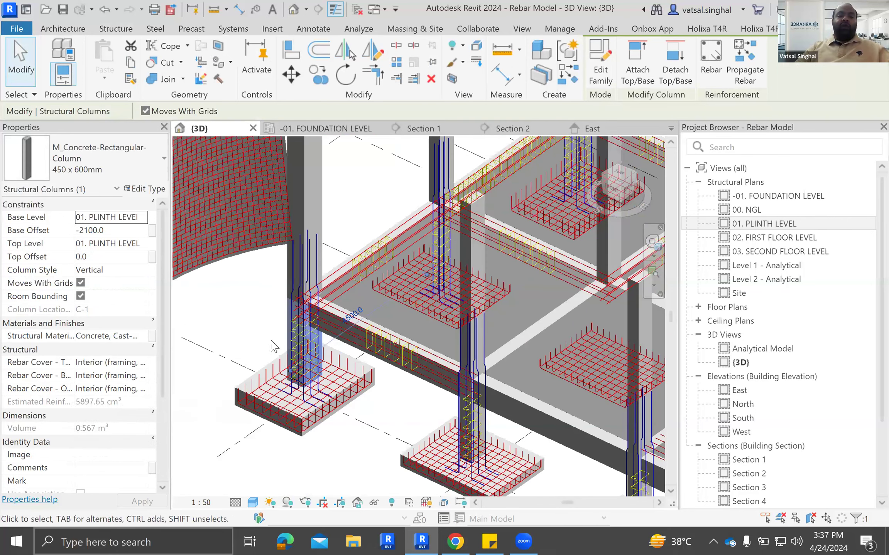
pyautogui.scroll(-1, 274, 344)
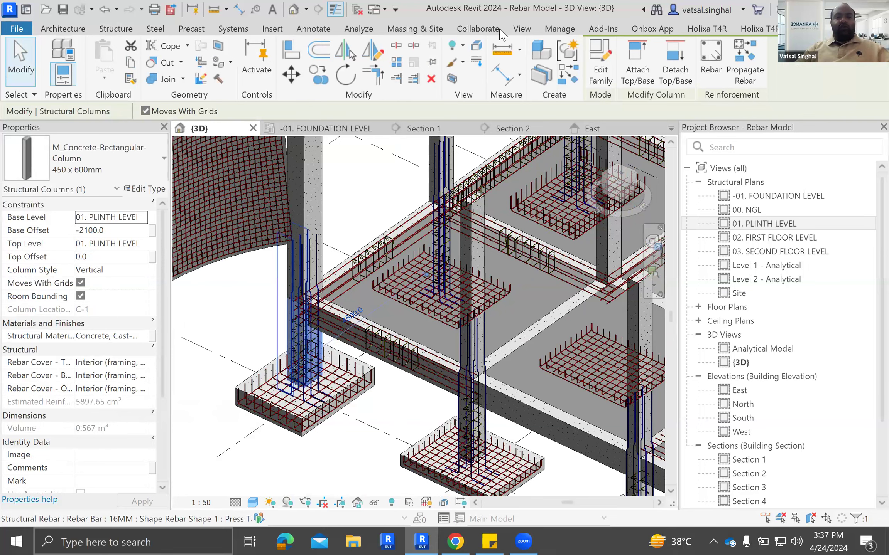
pyautogui.press('Escape')
pyautogui.click(507, 64)
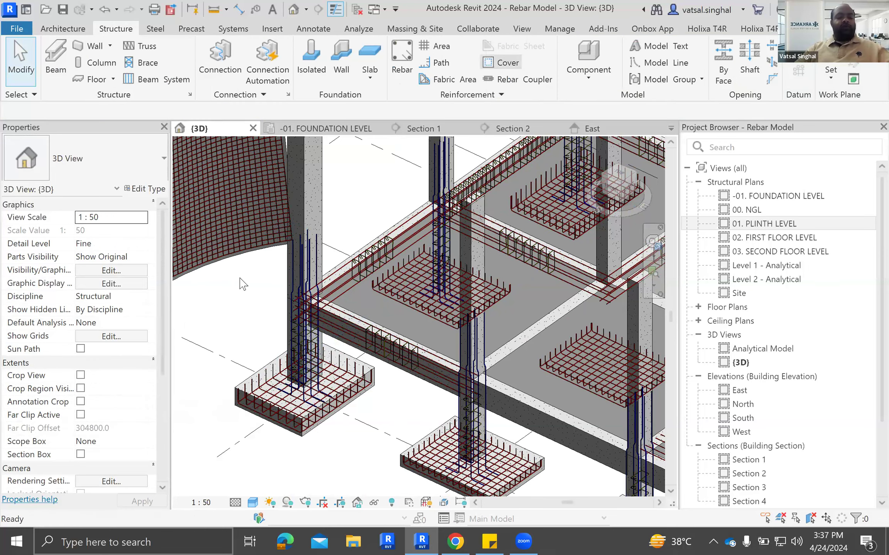
pyautogui.scroll(-1, 339, 328)
pyautogui.keyDown('shift'); pyautogui.moveTo(340, 329); pyautogui.dragTo(413, 247, button='middle'); pyautogui.keyUp('shift')
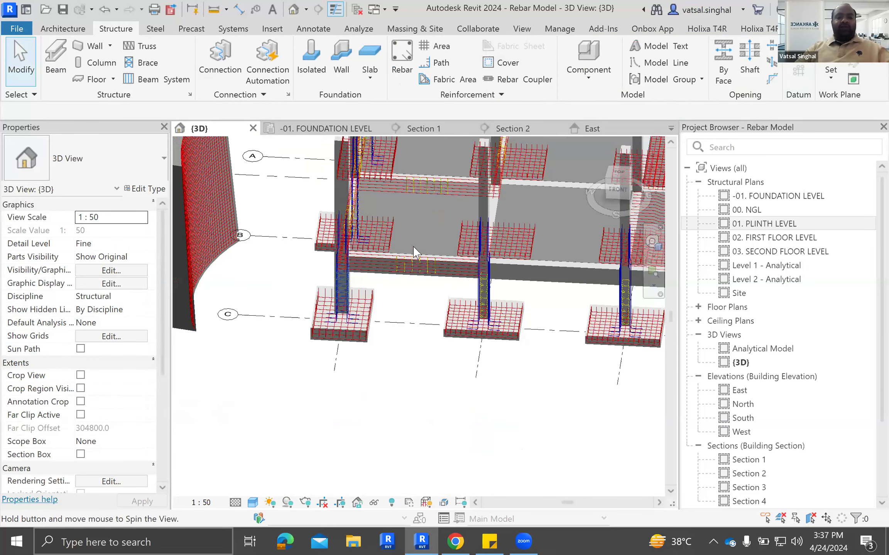
pyautogui.keyDown('shift'); pyautogui.moveTo(335, 378); pyautogui.dragTo(259, 423, button='middle'); pyautogui.keyUp('shift')
pyautogui.keyDown('shift'); pyautogui.moveTo(417, 281); pyautogui.dragTo(529, 297, button='middle'); pyautogui.keyUp('shift')
pyautogui.scroll(-2, 474, 320)
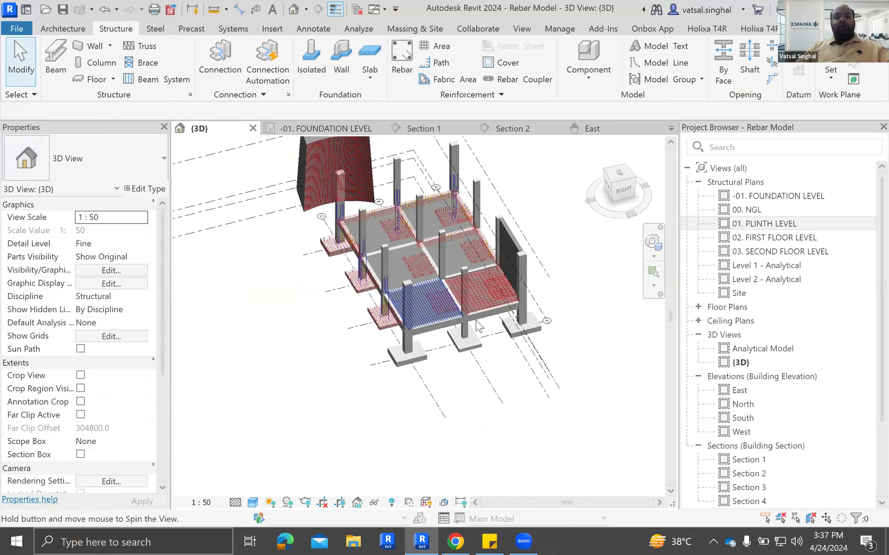
pyautogui.keyDown('shift'); pyautogui.moveTo(437, 334); pyautogui.dragTo(482, 312, button='middle'); pyautogui.keyUp('shift')
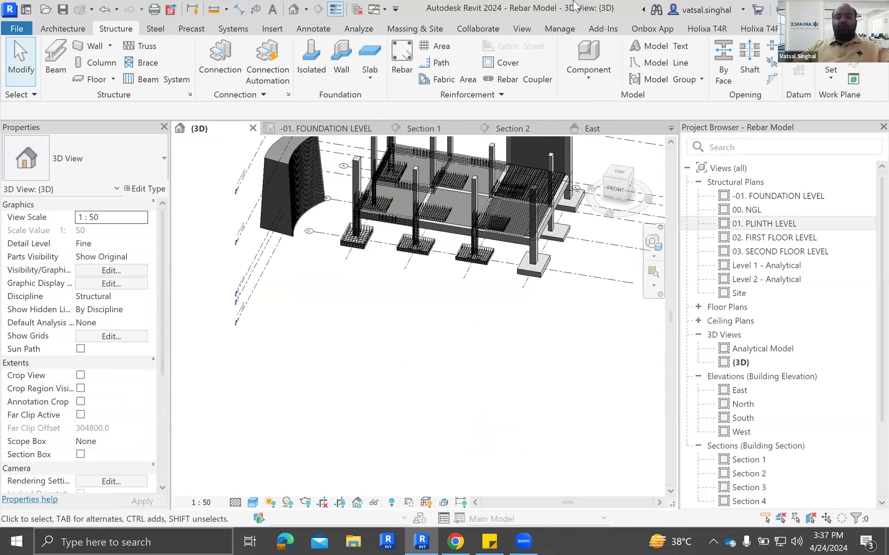
# Step: Create a new schedule for the Structural Rebar category in the New Construction phase
pyautogui.scroll(-2, 745, 435)
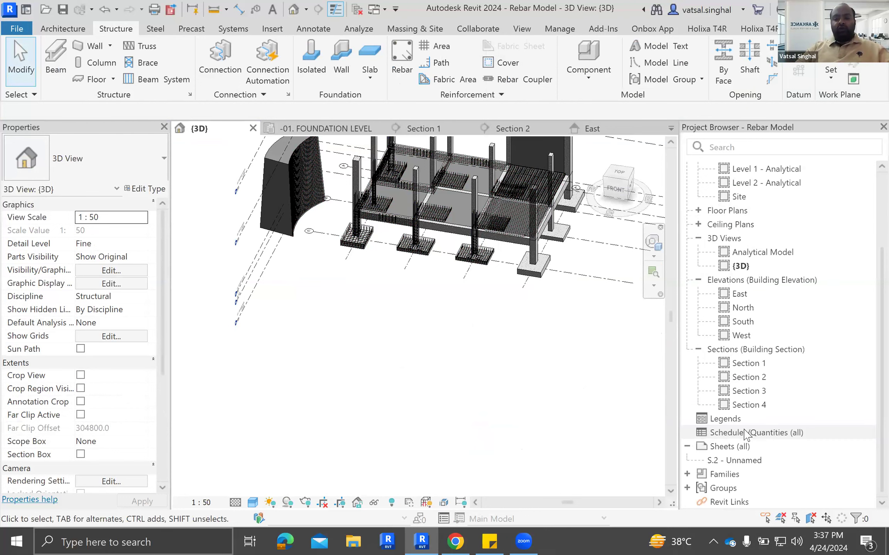
pyautogui.click(746, 433)
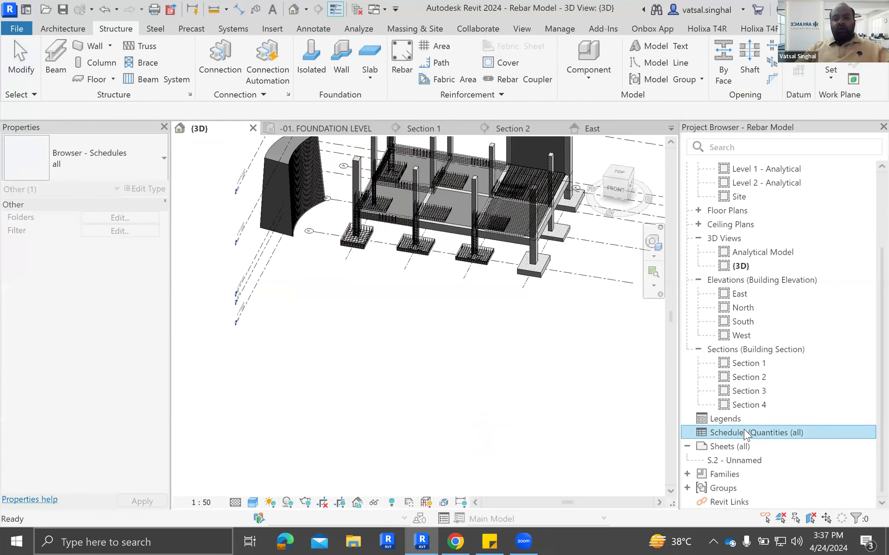
pyautogui.rightClick(695, 282)
pyautogui.click(731, 297)
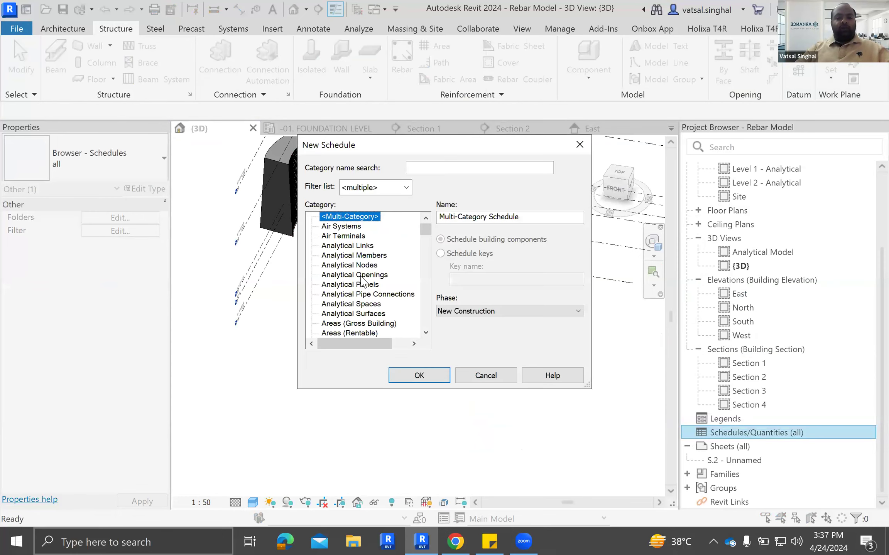
pyautogui.scroll(-6, 365, 281)
pyautogui.scroll(-6, 372, 289)
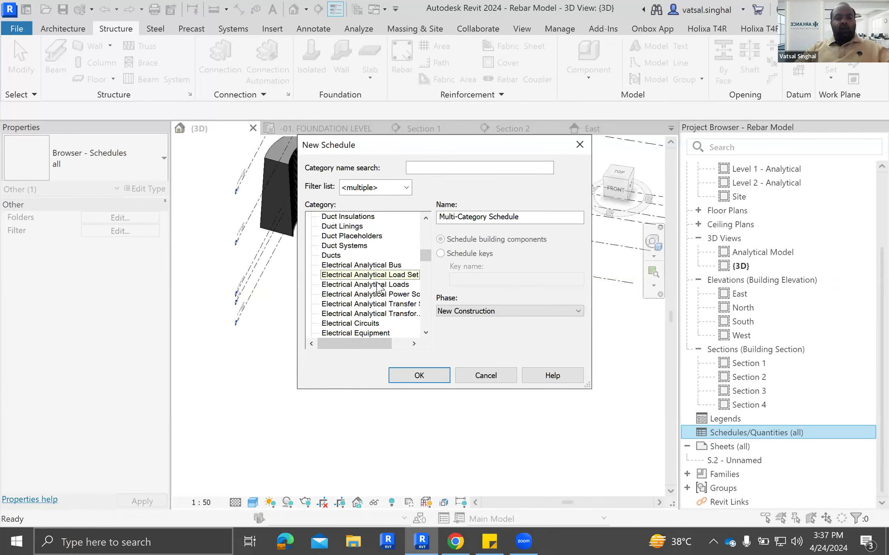
pyautogui.scroll(-10, 380, 286)
pyautogui.scroll(-3, 380, 285)
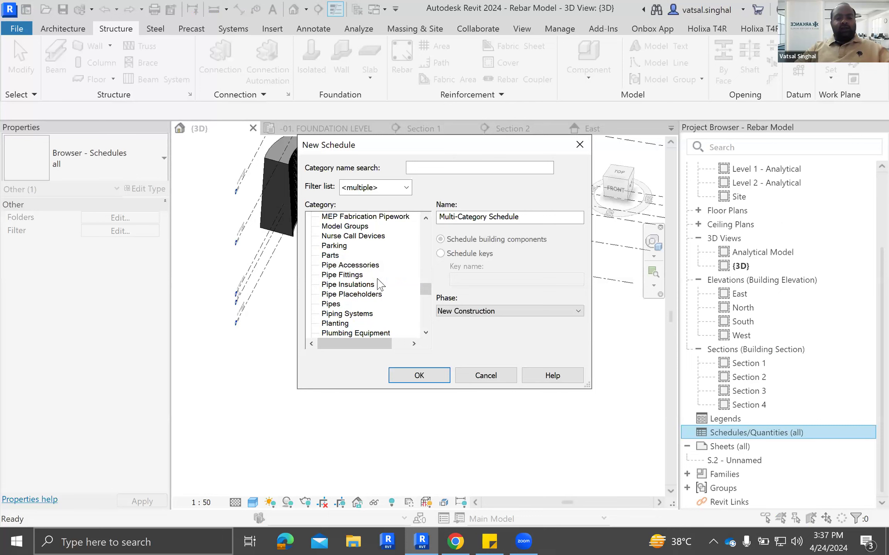
pyautogui.scroll(-7, 346, 306)
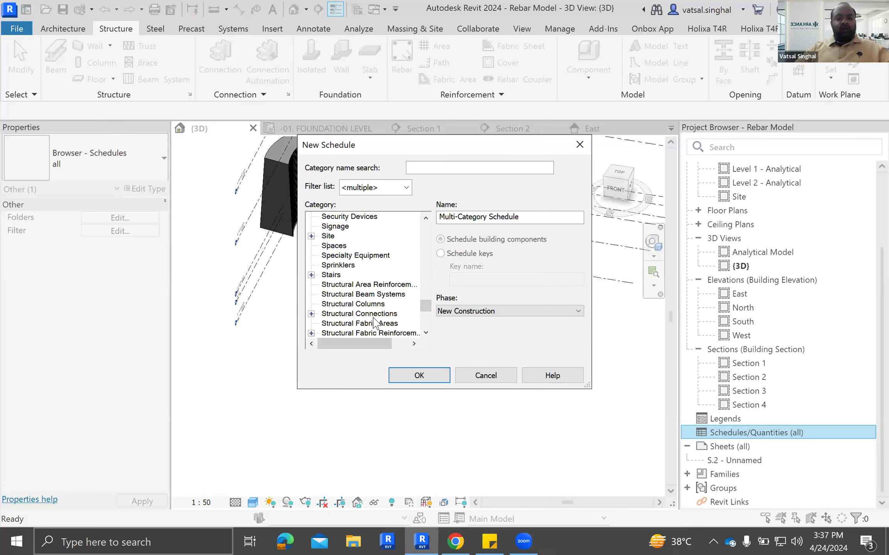
pyautogui.scroll(-2, 373, 324)
pyautogui.scroll(-1, 358, 297)
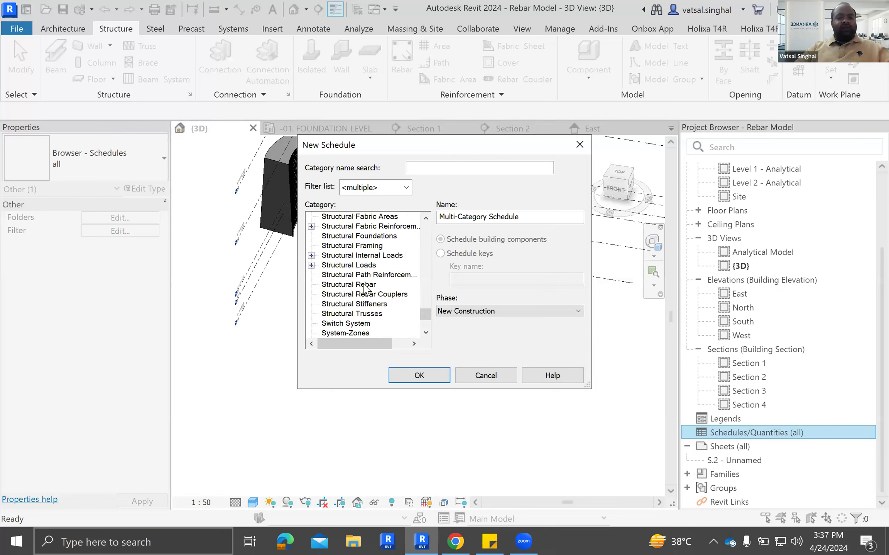
pyautogui.click(365, 284)
pyautogui.click(420, 376)
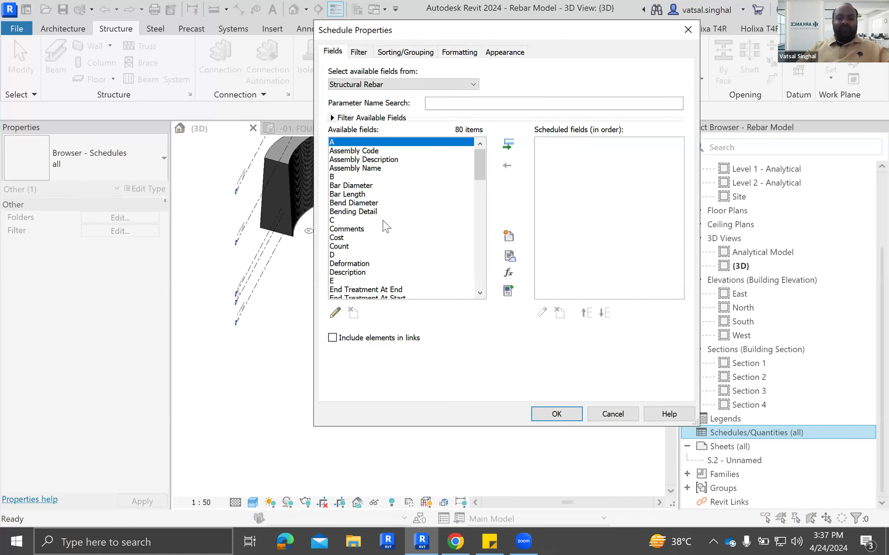
# Step: Add the Bar Diameter, Bar Length, Bend Diameter and Bending Detail fields to the rebar schedule
pyautogui.scroll(-18, 383, 221)
pyautogui.scroll(18, 383, 220)
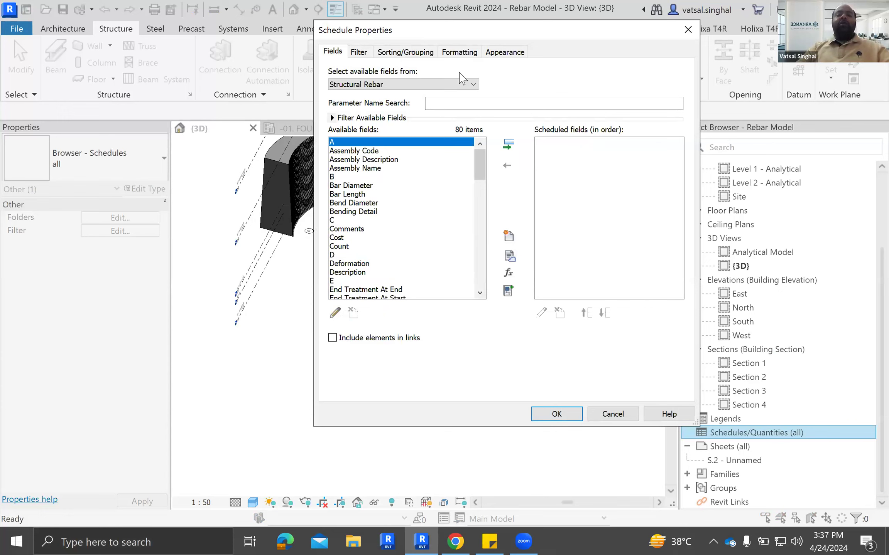
pyautogui.scroll(-9, 371, 204)
pyautogui.scroll(9, 372, 205)
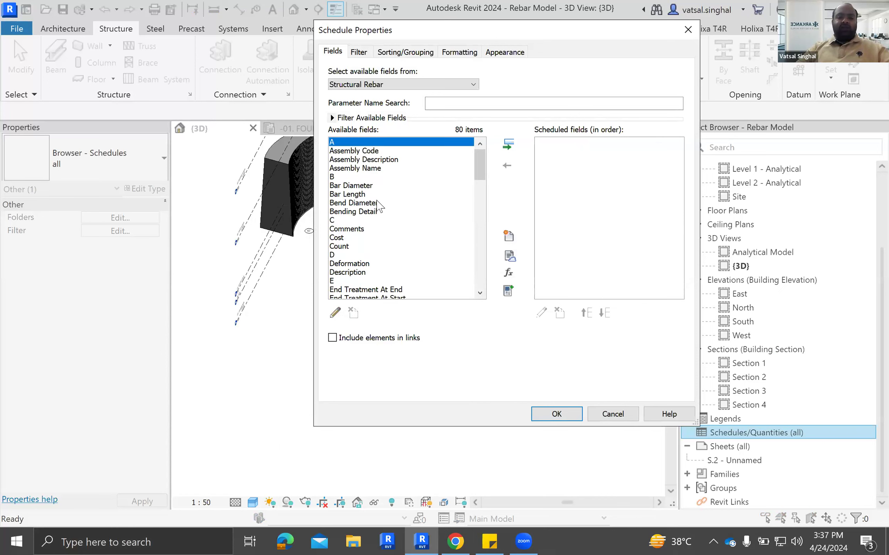
pyautogui.click(357, 187)
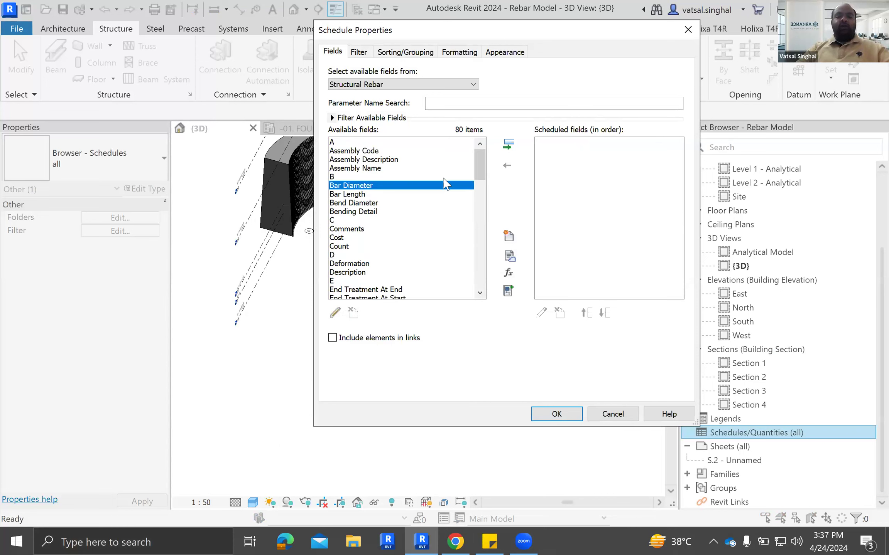
pyautogui.click(510, 146)
pyautogui.doubleClick(347, 187)
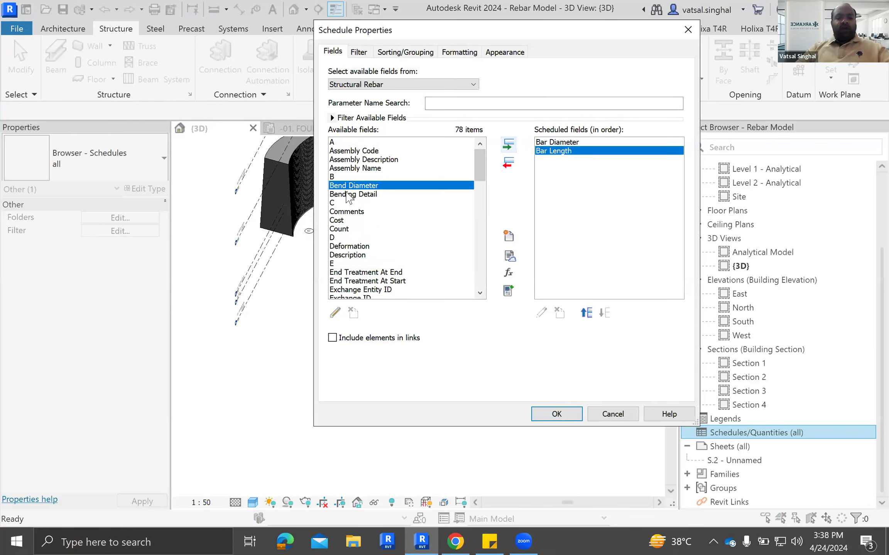
pyautogui.click(509, 146)
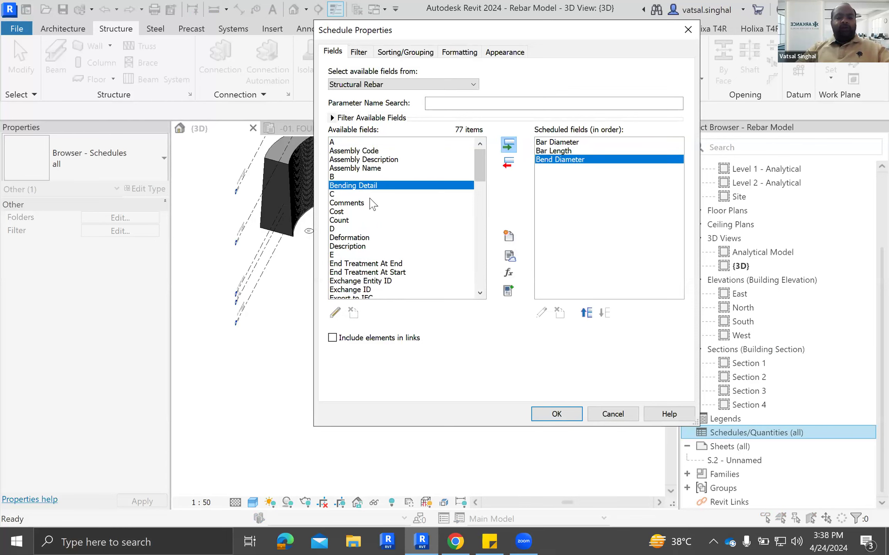
pyautogui.click(509, 146)
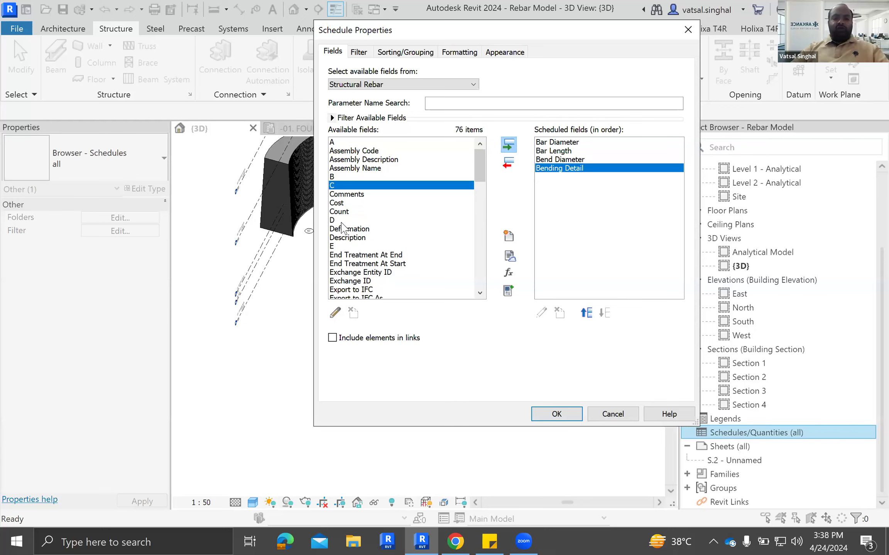
# Step: Add the Family and Type field to the rebar schedule after Bending Detail
pyautogui.scroll(-2, 367, 253)
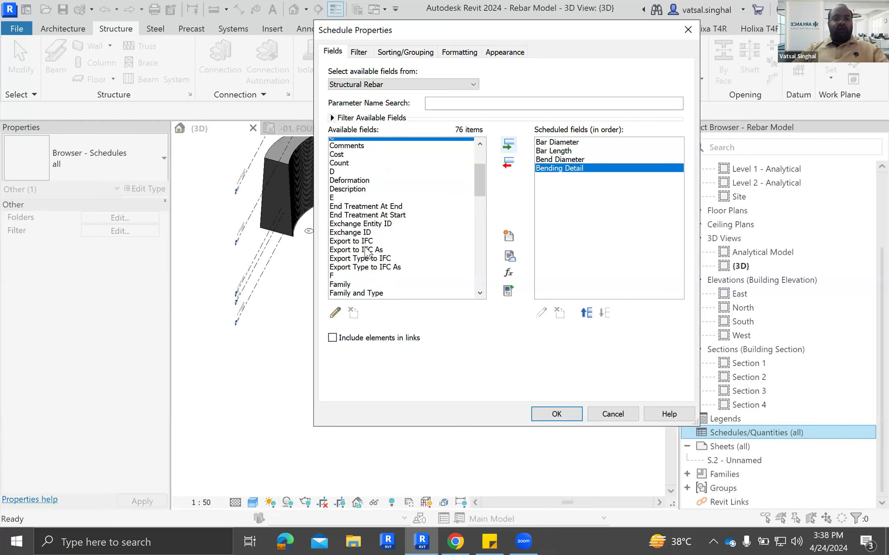
pyautogui.scroll(-1, 367, 253)
pyautogui.scroll(-3, 347, 205)
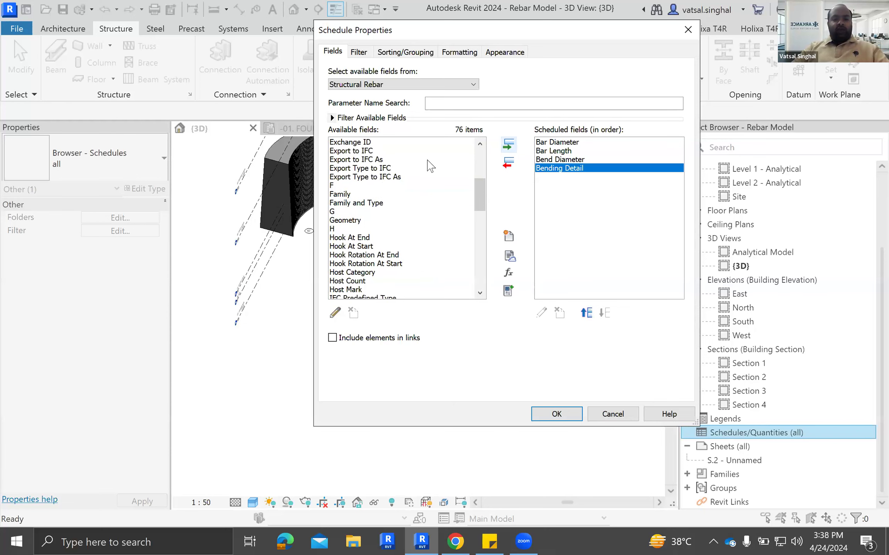
pyautogui.click(359, 204)
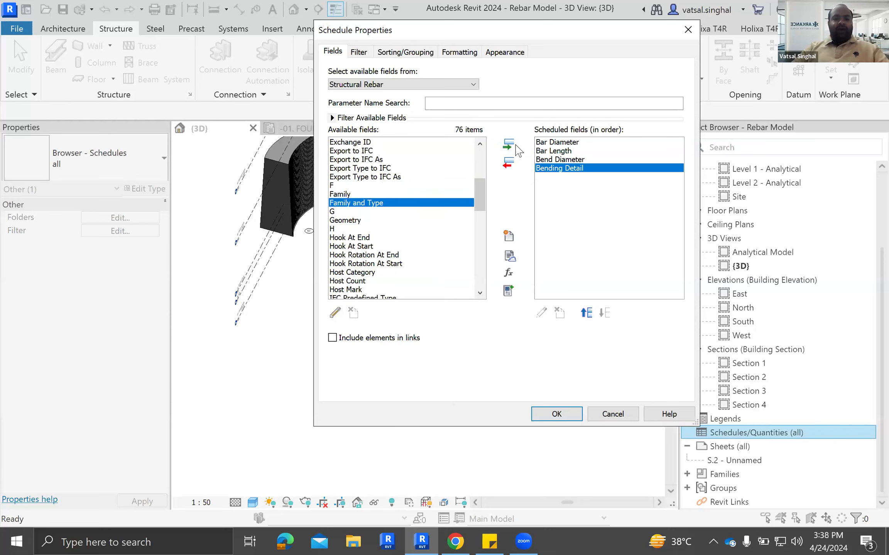
pyautogui.click(509, 145)
# Step: Add the Quantity By Rebar Set field to the rebar schedule after Family and Type
pyautogui.scroll(-3, 370, 229)
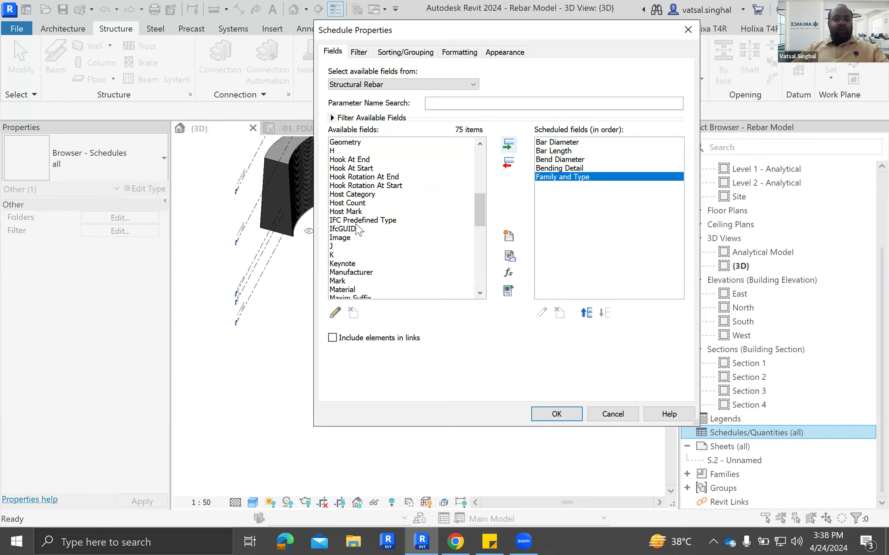
pyautogui.click(364, 161)
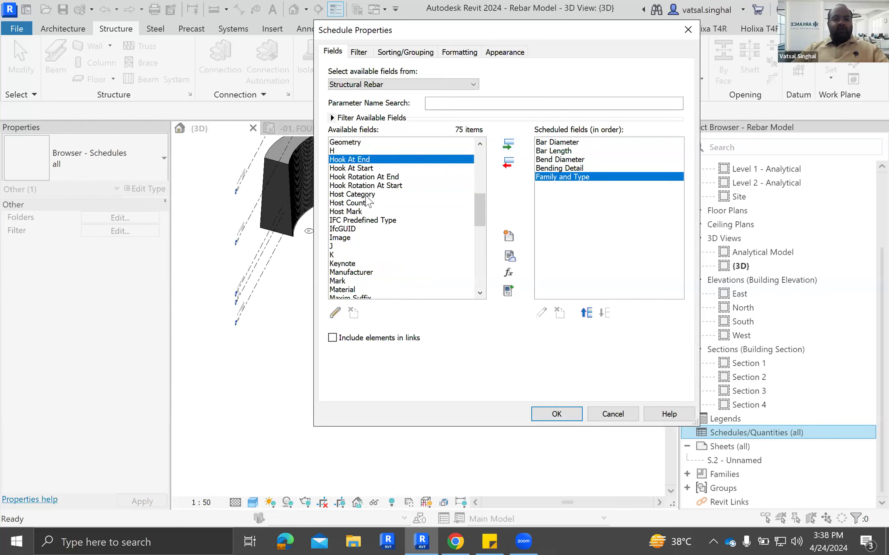
pyautogui.scroll(-3, 359, 278)
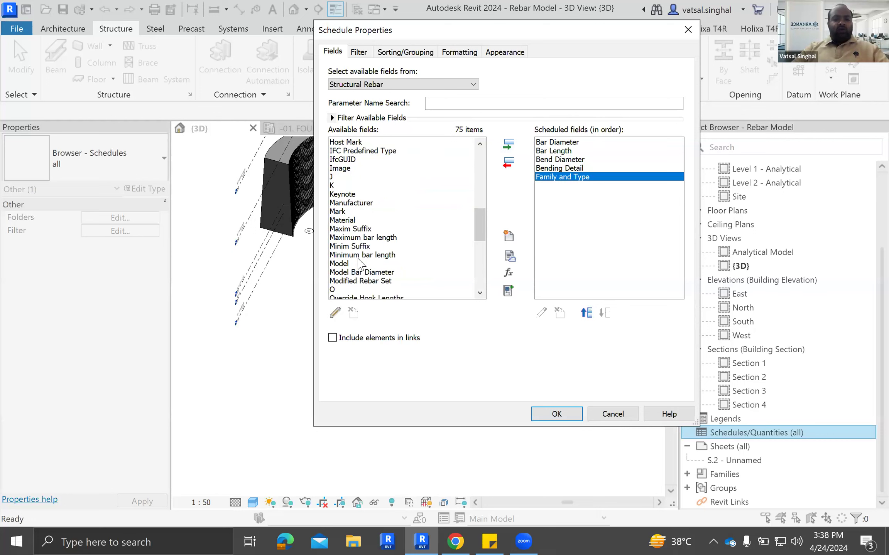
pyautogui.scroll(-3, 367, 232)
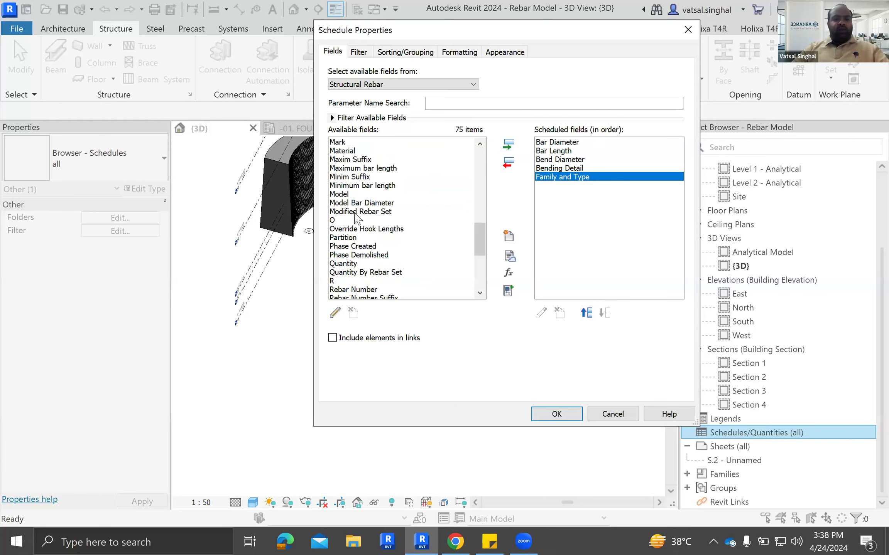
pyautogui.scroll(-1, 350, 243)
pyautogui.scroll(-2, 359, 211)
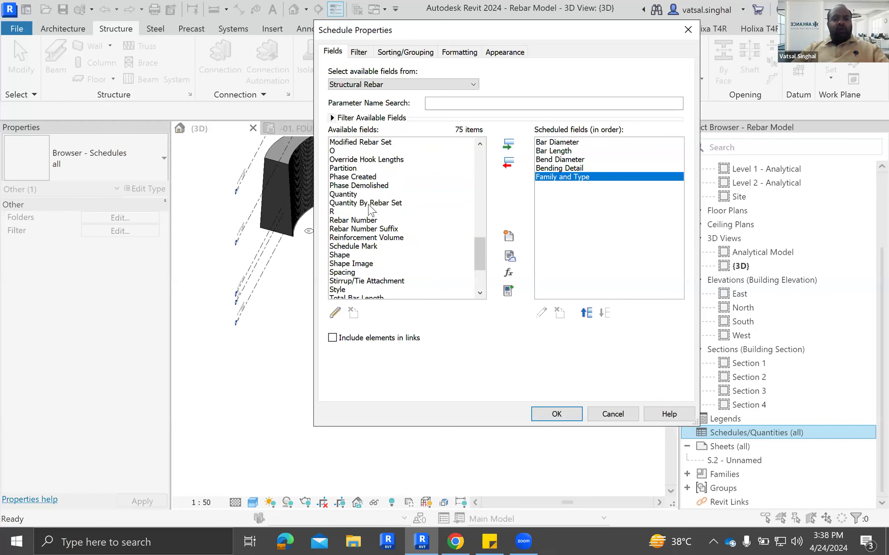
pyautogui.click(370, 204)
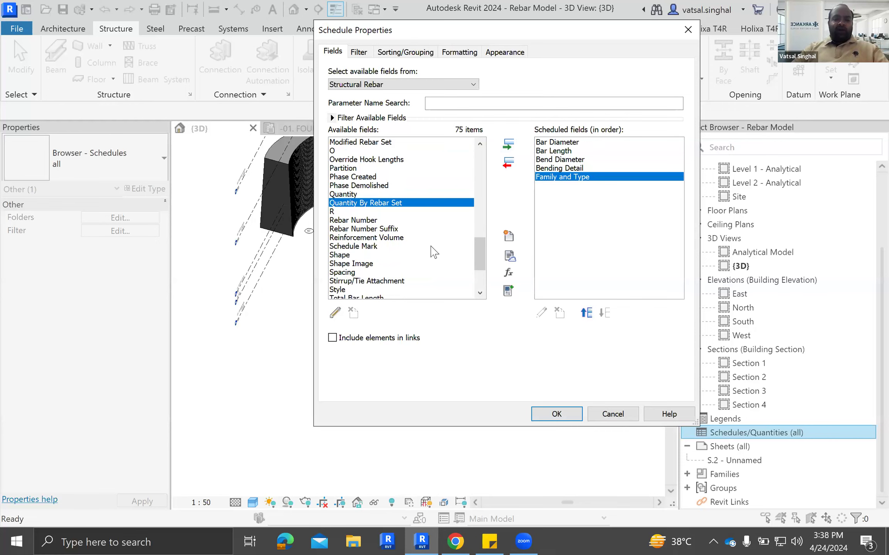
pyautogui.click(509, 144)
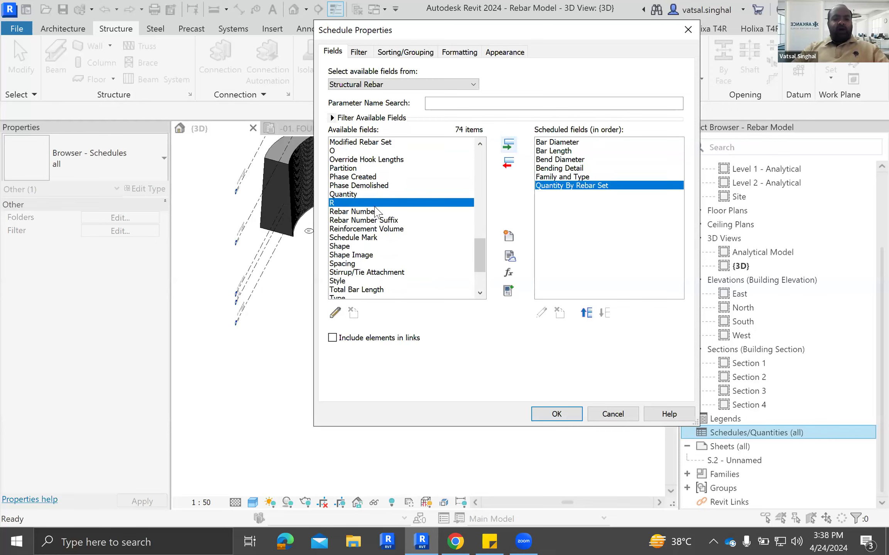
# Step: Add the Rebar Number and Total Bar Length fields at the end of the rebar schedule's field list
pyautogui.click(376, 212)
pyautogui.click(509, 144)
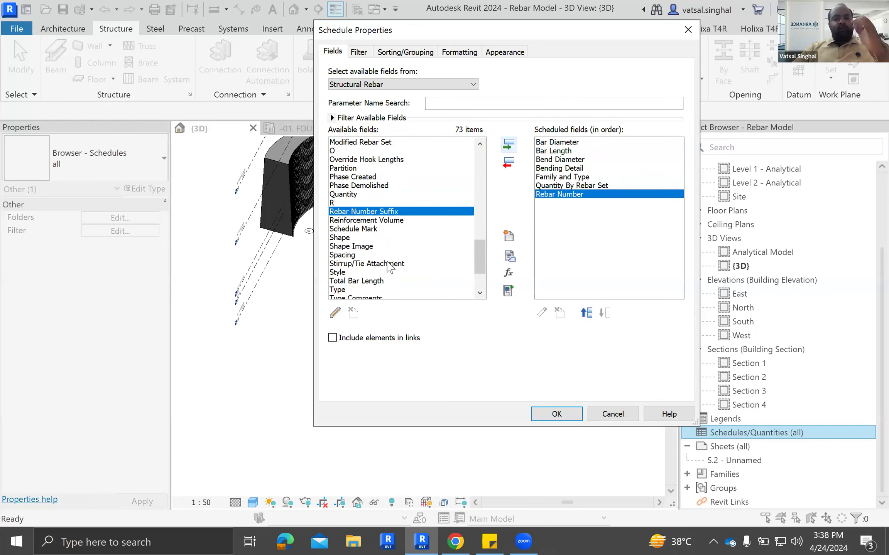
pyautogui.click(365, 281)
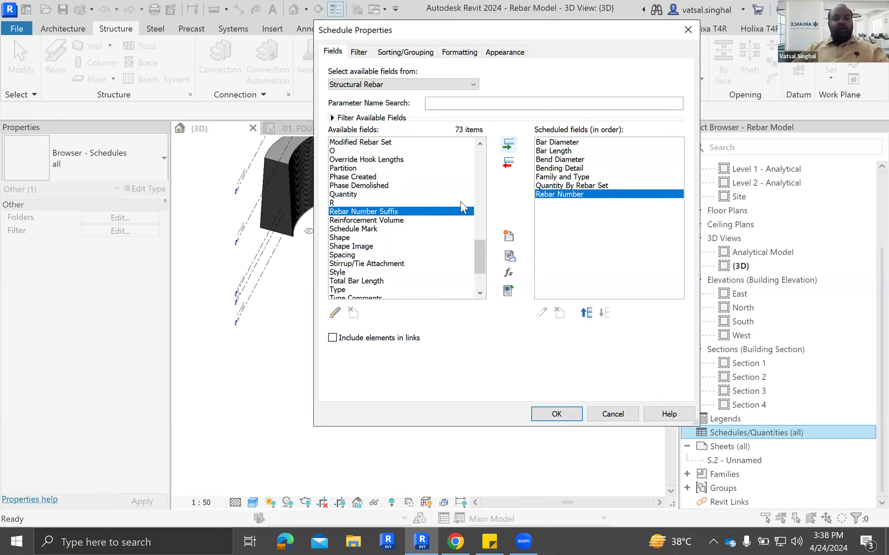
pyautogui.click(509, 149)
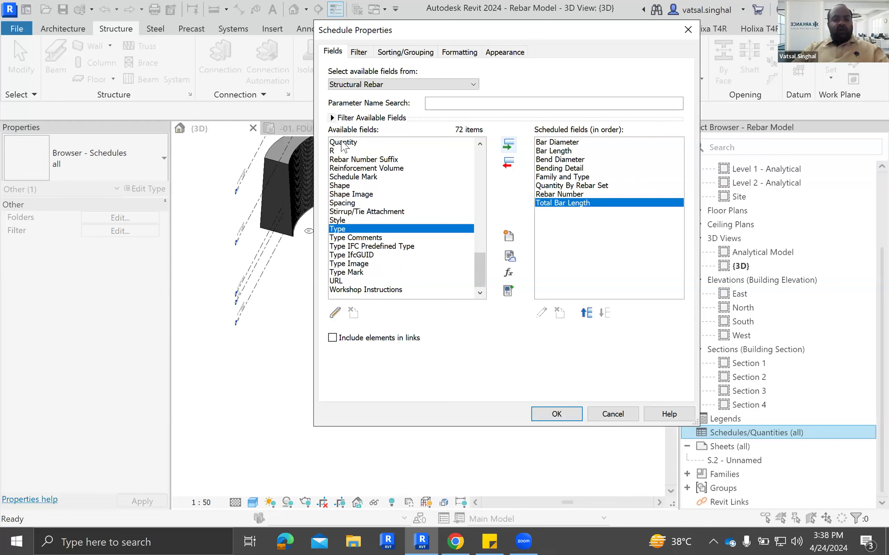
# Step: Add the Stirrup/Tie Attachment and Spacing fields to the end of the rebar schedule's field list
pyautogui.click(355, 212)
pyautogui.click(508, 148)
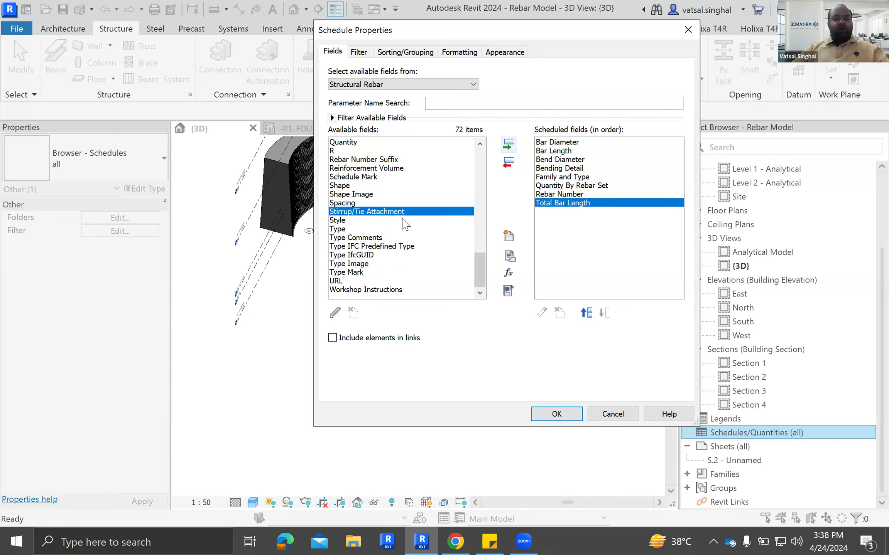
pyautogui.click(342, 211)
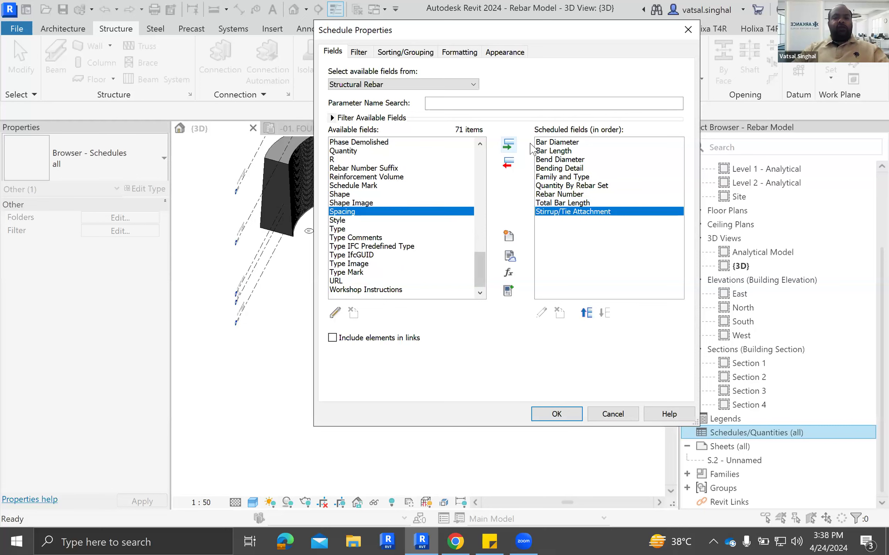
pyautogui.click(509, 146)
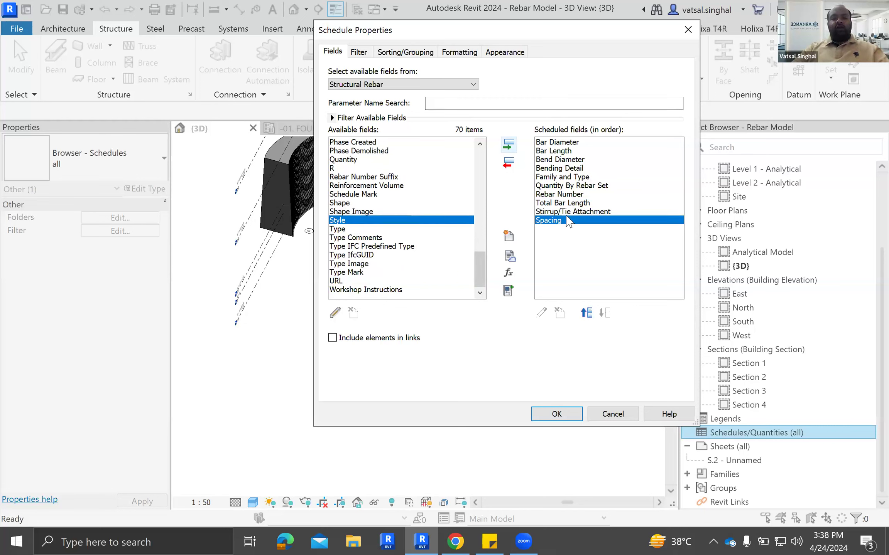
# Step: Move the Family and Type field to the start of the scheduled field order
pyautogui.click(565, 204)
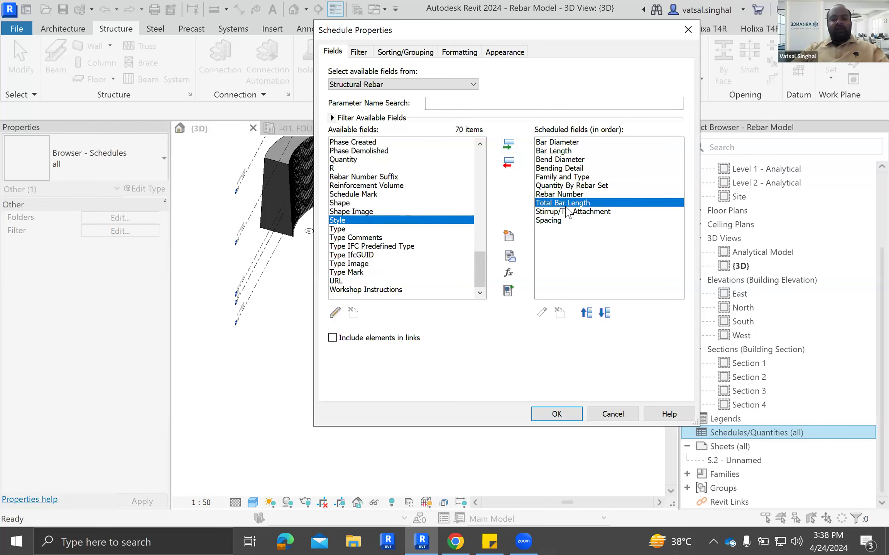
pyautogui.click(564, 178)
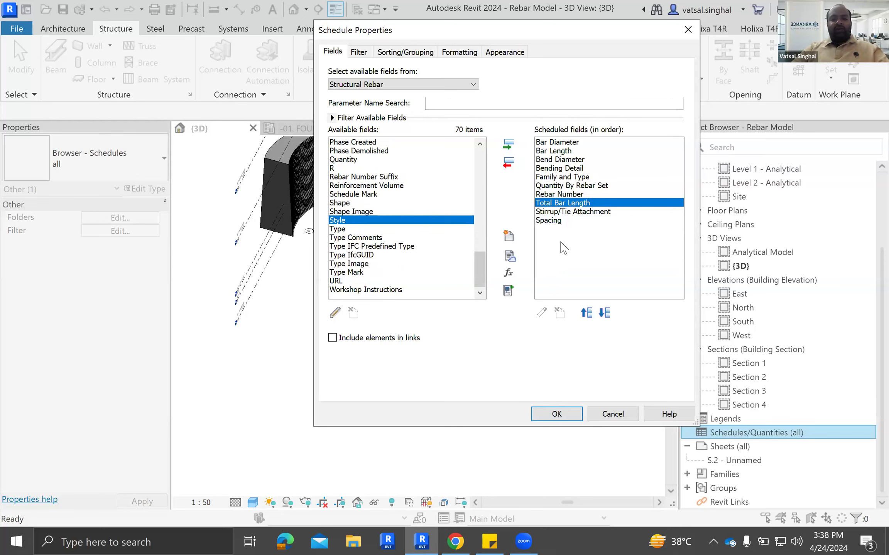
pyautogui.click(587, 313)
pyautogui.click(588, 313)
pyautogui.click(587, 313)
pyautogui.click(587, 313)
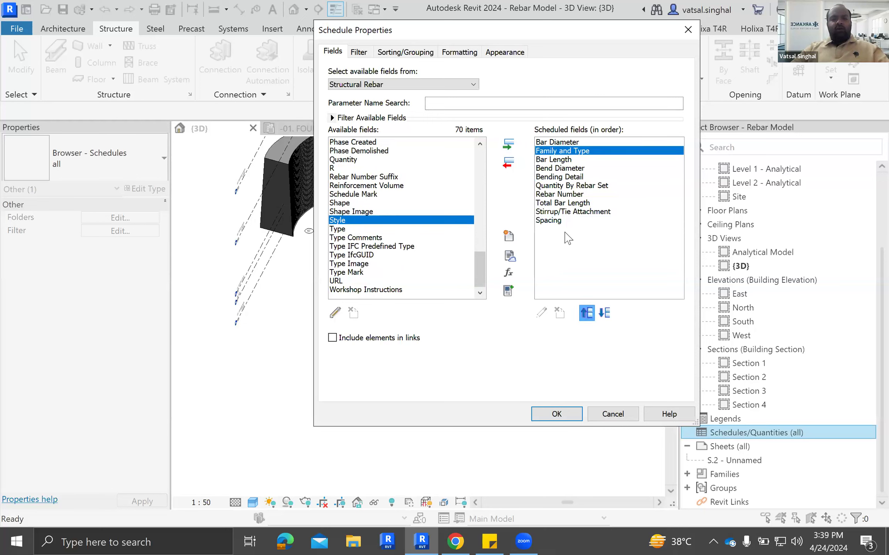
# Step: Move the Bending Detail field to the end of the scheduled field order, after Spacing
pyautogui.click(561, 178)
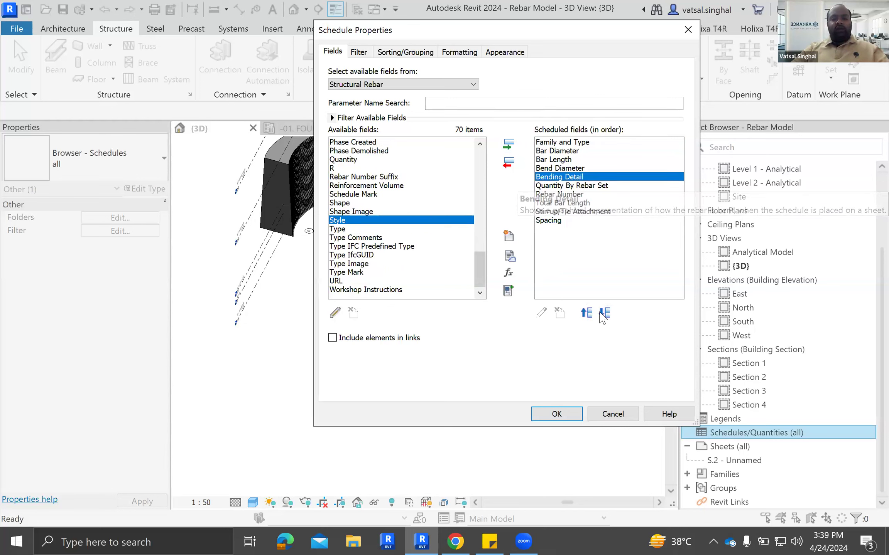
pyautogui.click(604, 313)
pyautogui.click(604, 313)
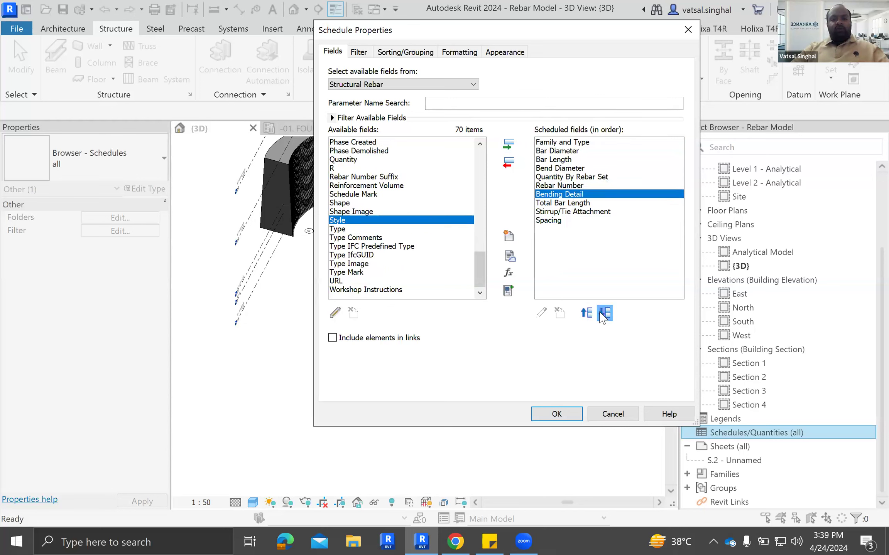
pyautogui.click(604, 313)
pyautogui.click(604, 313)
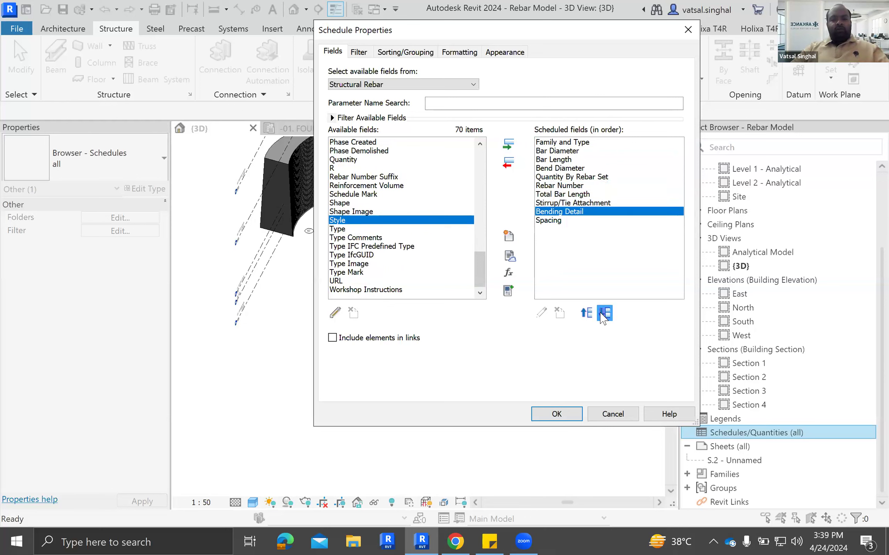
pyautogui.click(604, 313)
# Step: Move the Spacing field up the scheduled field order so it directly follows Bend Diameter
pyautogui.press('Up')
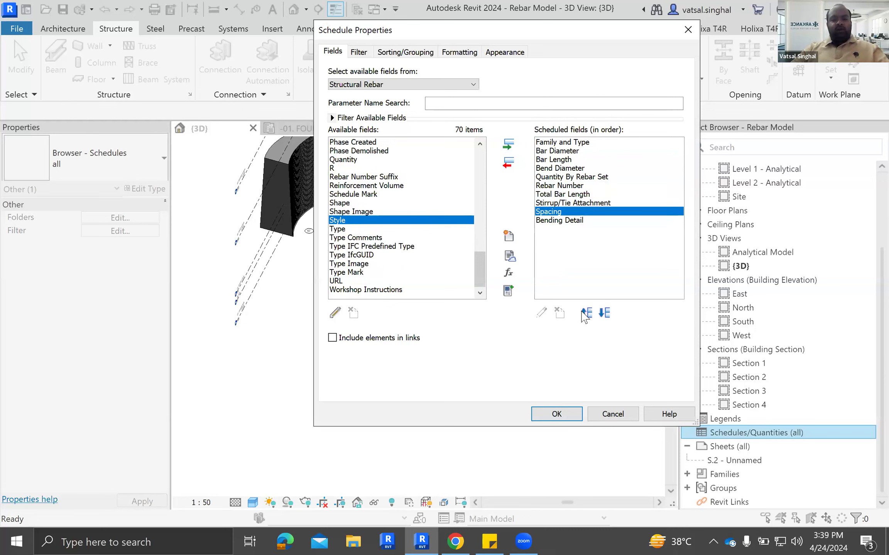
pyautogui.click(586, 313)
pyautogui.click(586, 313)
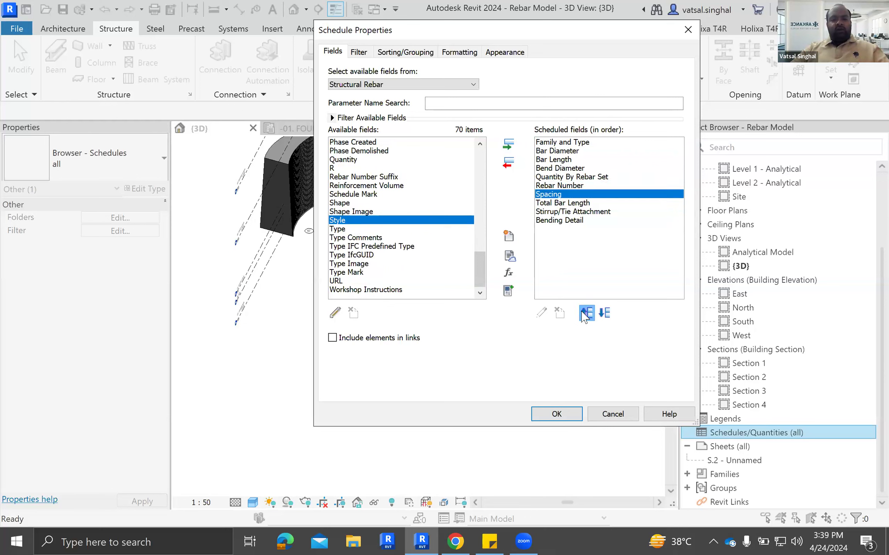
pyautogui.doubleClick(586, 313)
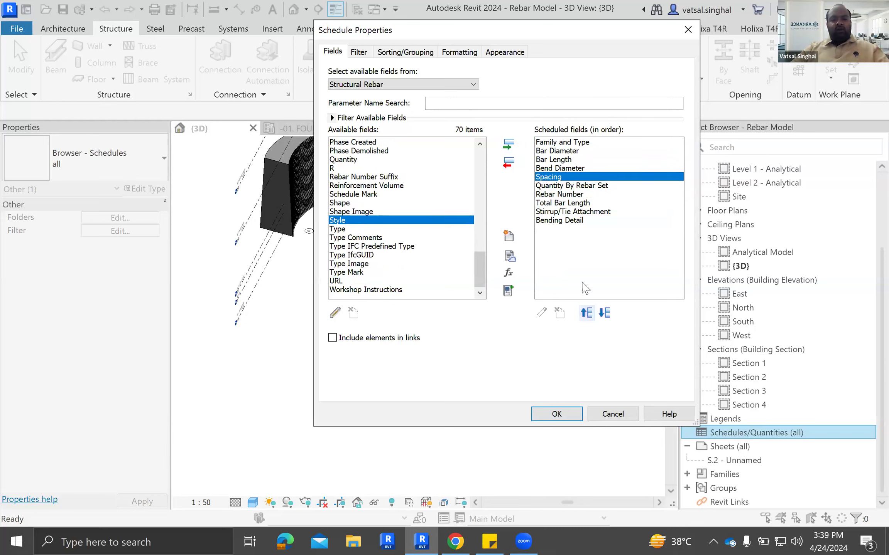
# Step: Place the Stirrup/Tie Attachment field directly after Spacing and create the rebar schedule with this field order
pyautogui.click(573, 212)
pyautogui.click(587, 314)
pyautogui.click(587, 313)
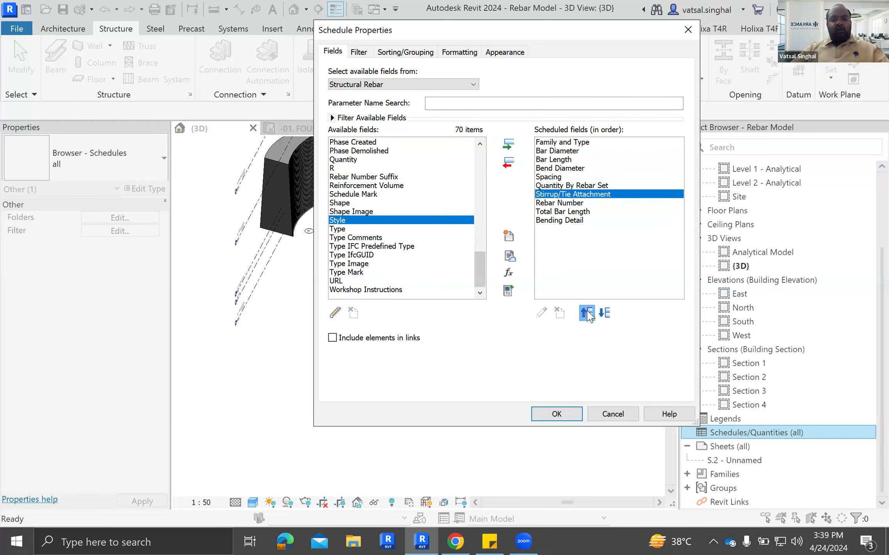
pyautogui.click(558, 204)
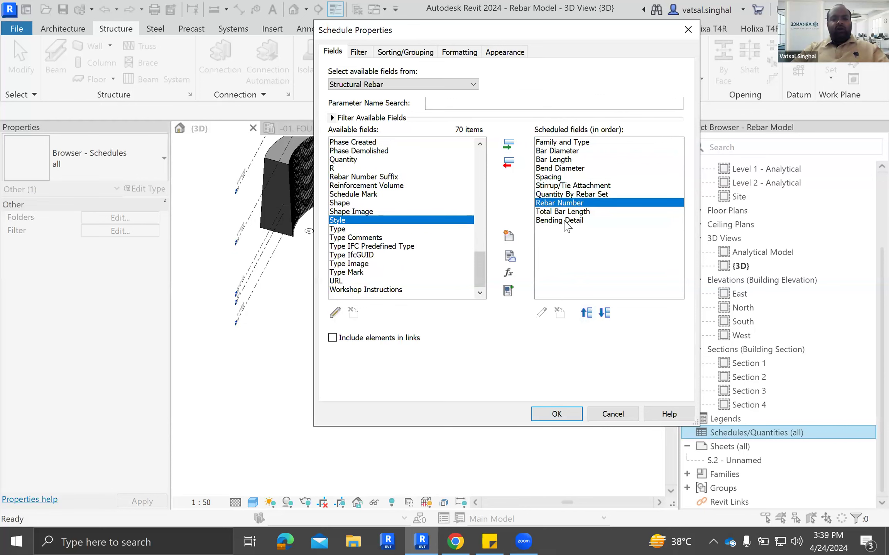
pyautogui.click(564, 221)
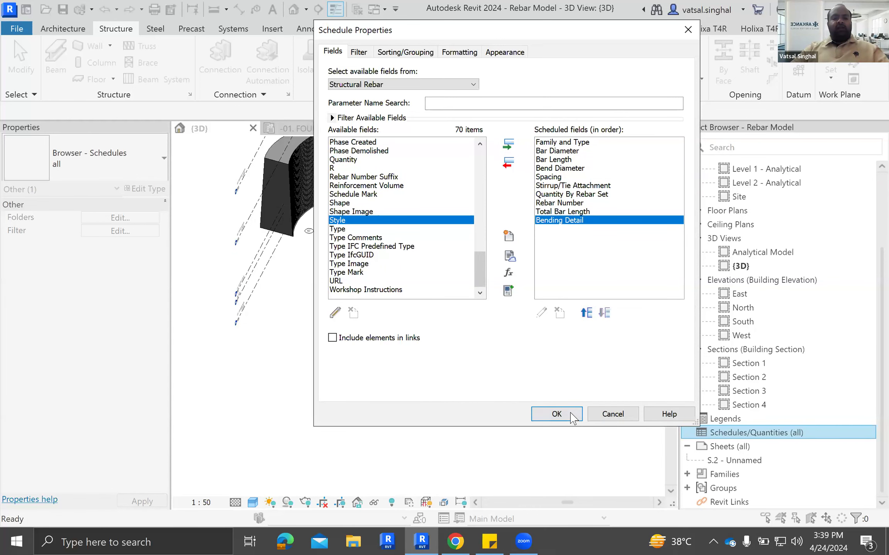
pyautogui.click(556, 413)
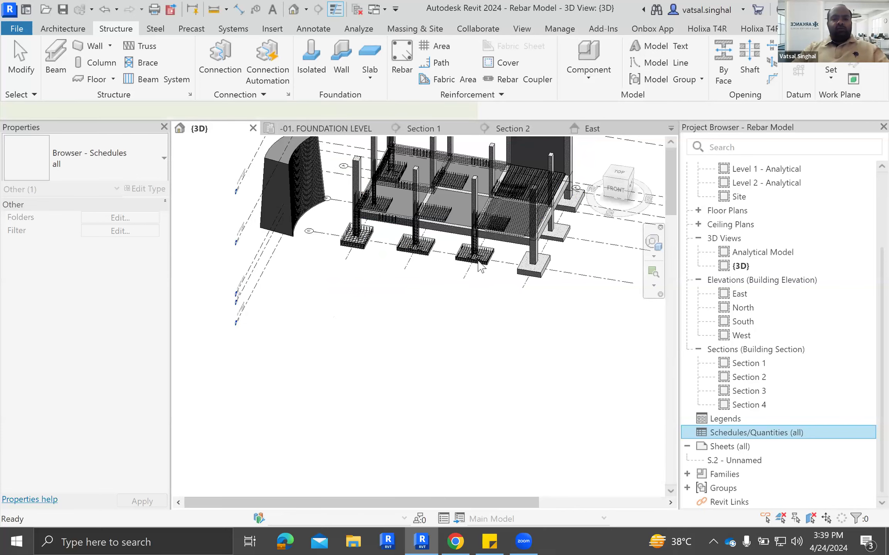
# Step: Review the rows and columns of the new Rebar Schedule, from Family and Type through Bending Detail
pyautogui.scroll(-10, 482, 265)
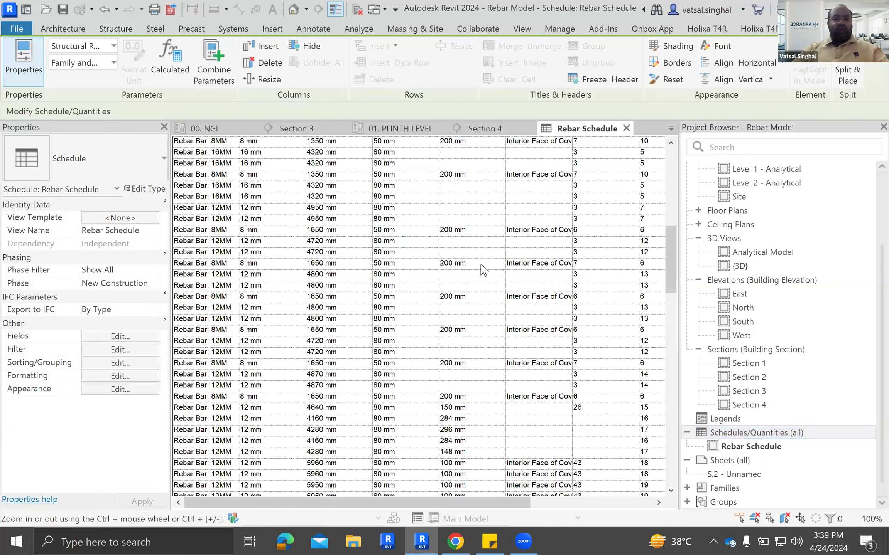
pyautogui.scroll(12, 215, 196)
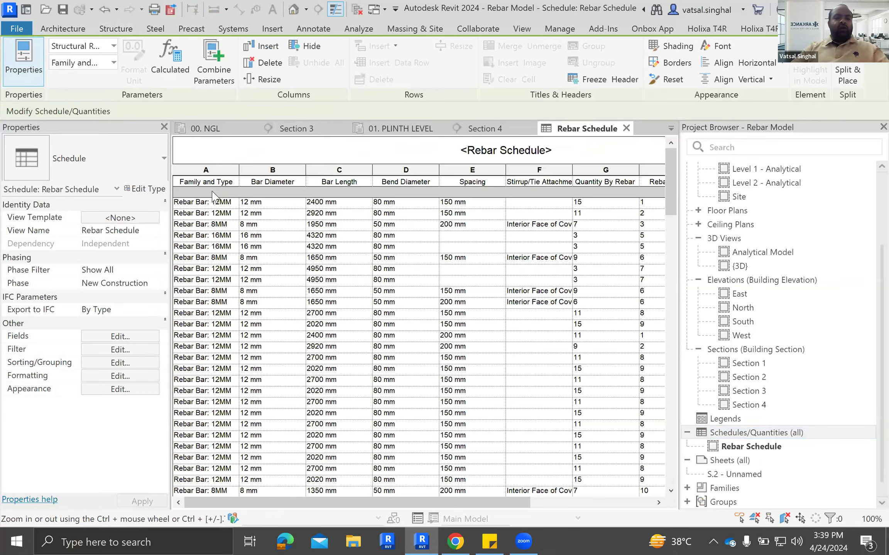
pyautogui.scroll(-15, 214, 231)
pyautogui.scroll(-10, 251, 308)
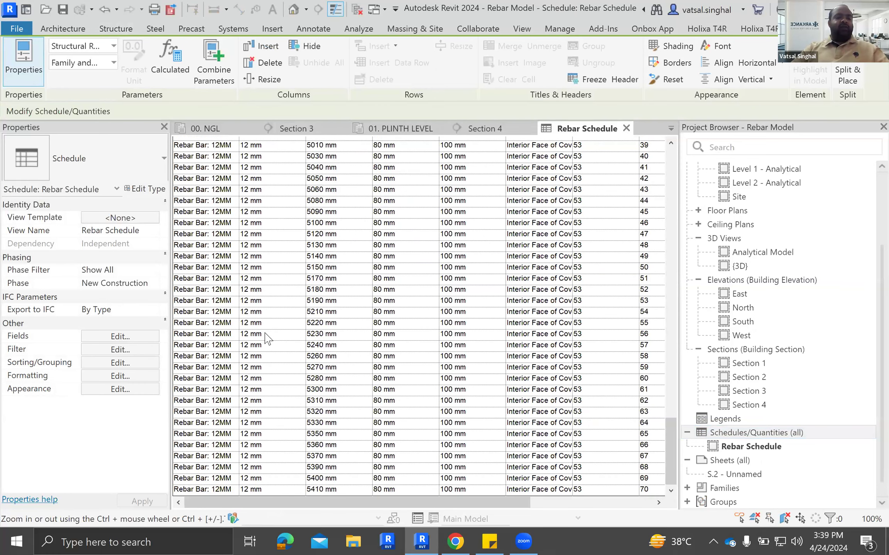
pyautogui.scroll(15, 266, 340)
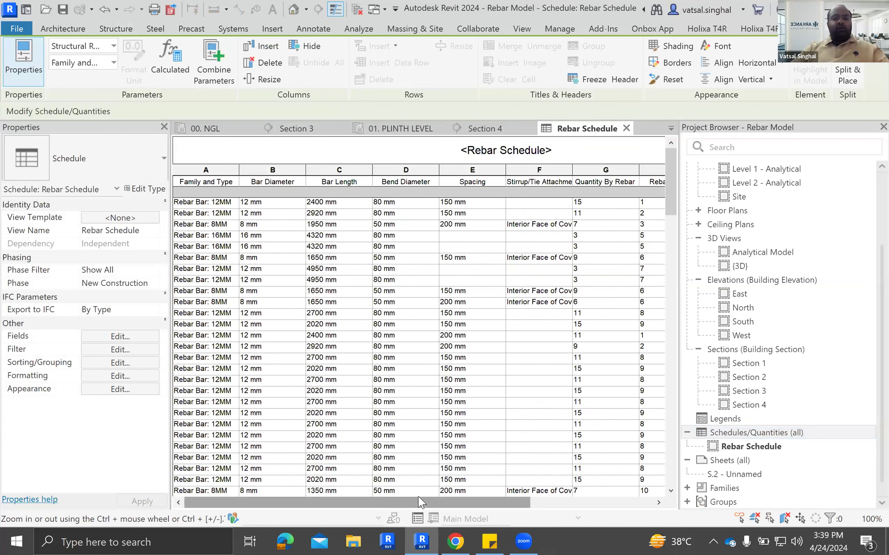
pyautogui.click(638, 501)
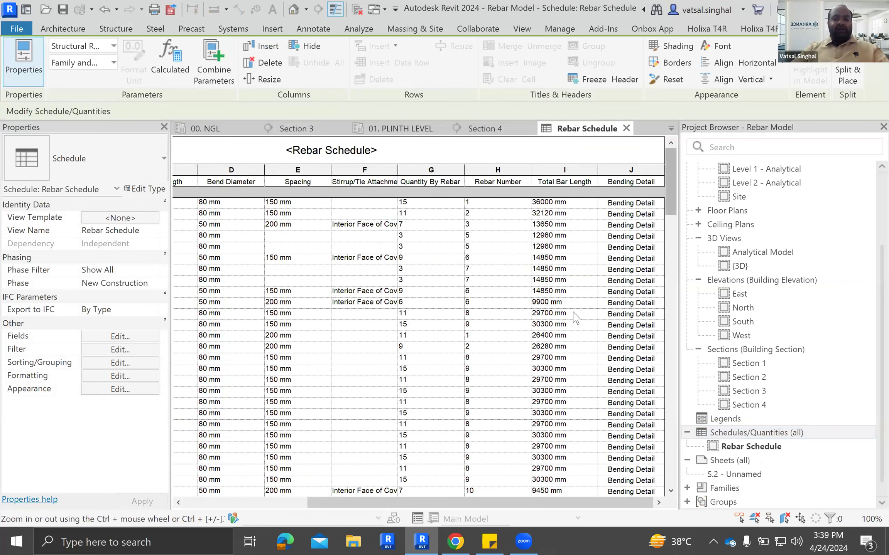
pyautogui.scroll(-10, 571, 410)
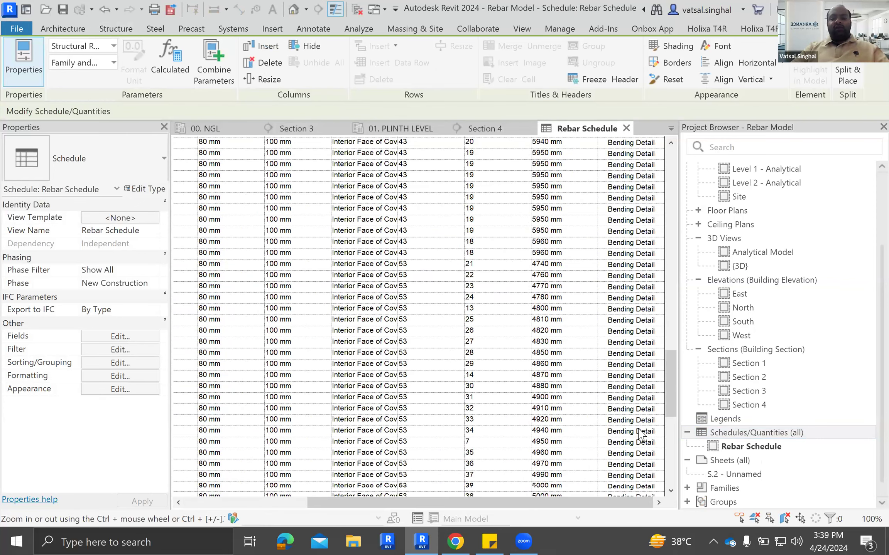
pyautogui.scroll(9, 637, 431)
pyautogui.scroll(20, 610, 532)
pyautogui.moveTo(564, 506); pyautogui.dragTo(329, 492)
pyautogui.hscroll(-3, 467, 236)
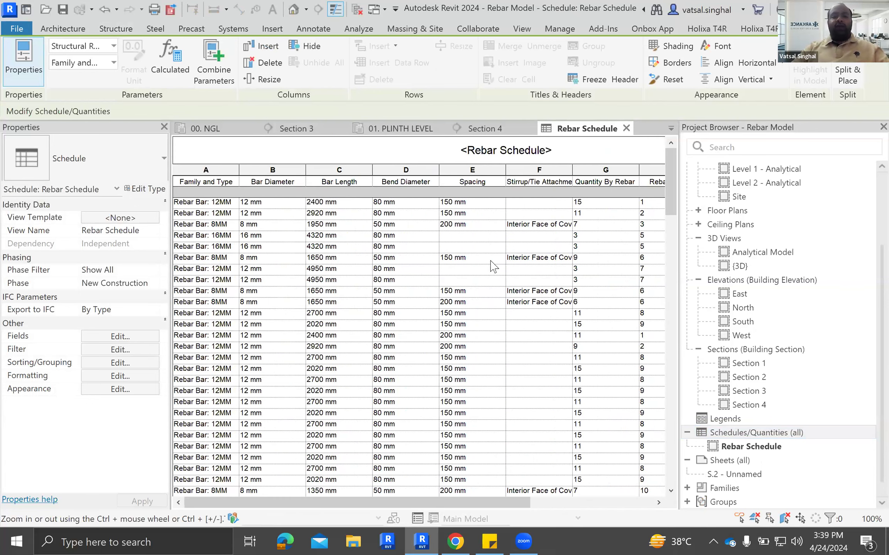
pyautogui.scroll(-2, 355, 303)
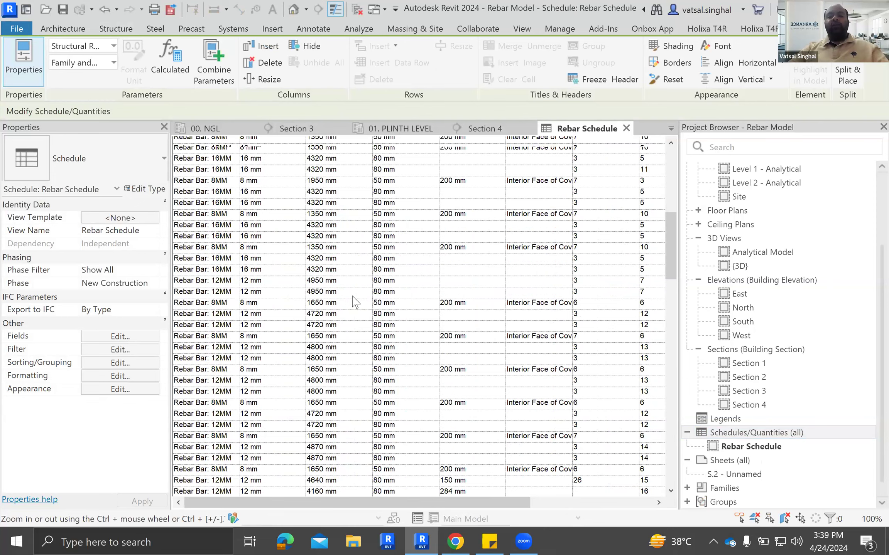
pyautogui.scroll(2, 354, 303)
pyautogui.moveTo(495, 494); pyautogui.dragTo(630, 496)
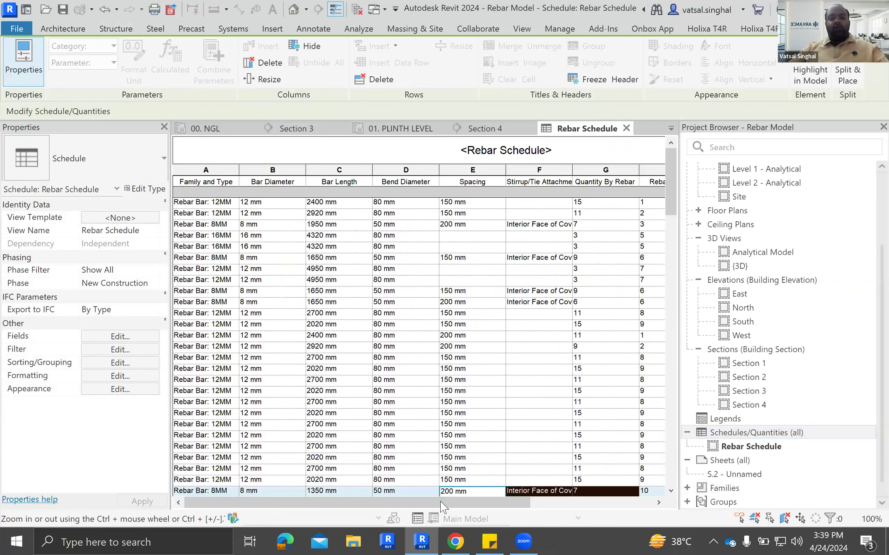
# Step: Open sheet S.2 - Unnamed and select the Rebar Schedule for placement on it
pyautogui.click(722, 485)
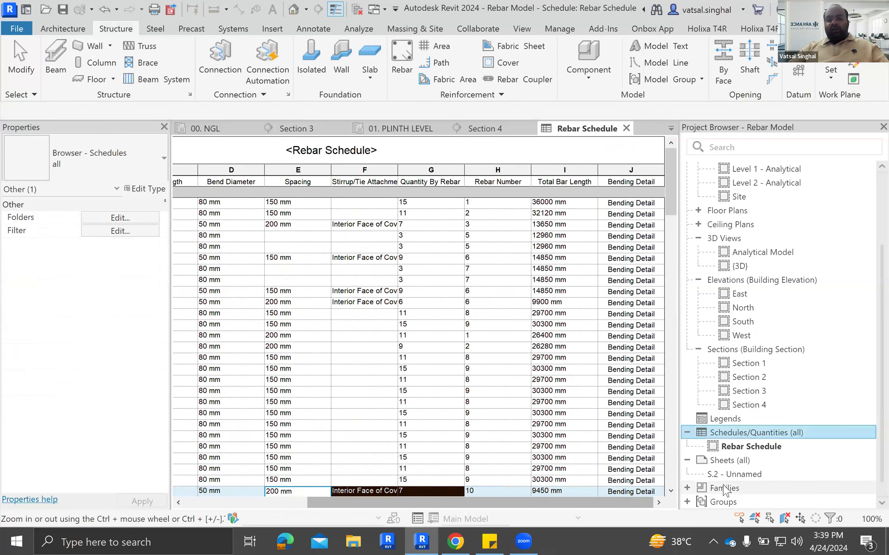
pyautogui.scroll(-1, 723, 465)
pyautogui.click(724, 461)
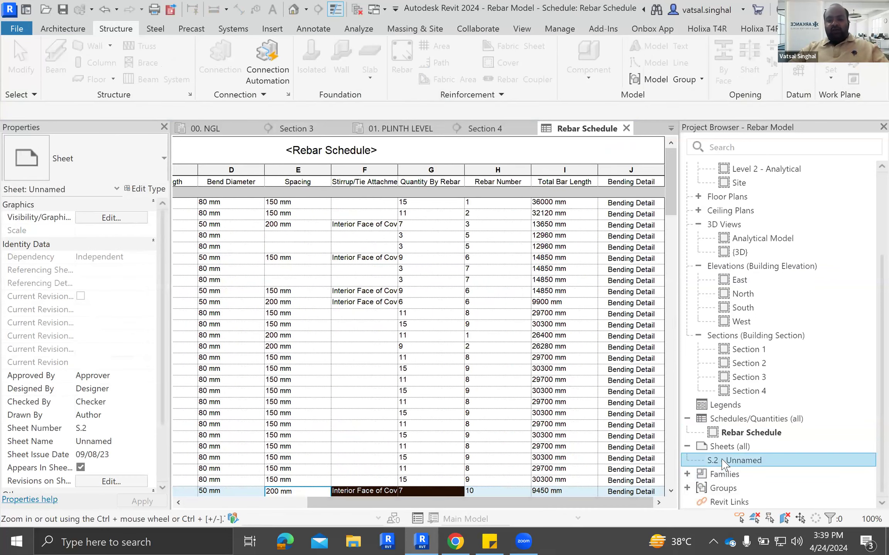
pyautogui.doubleClick(722, 461)
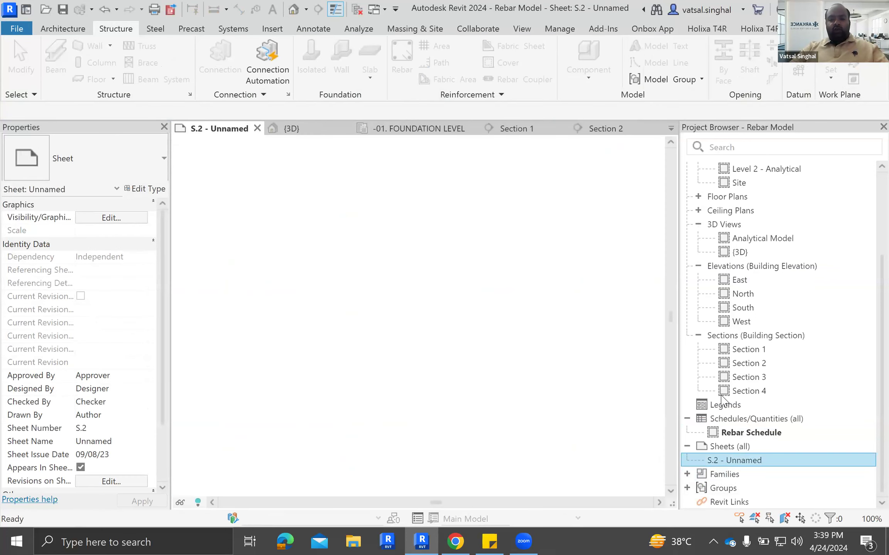
pyautogui.click(748, 434)
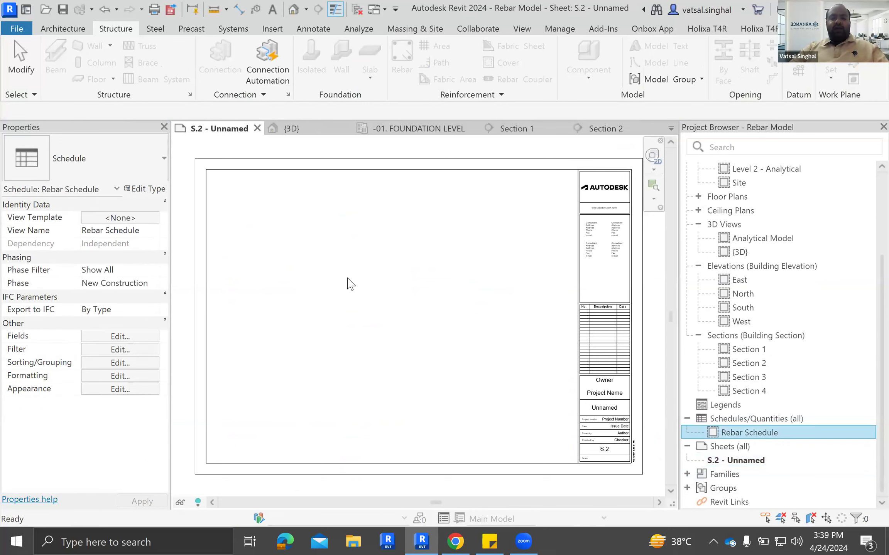
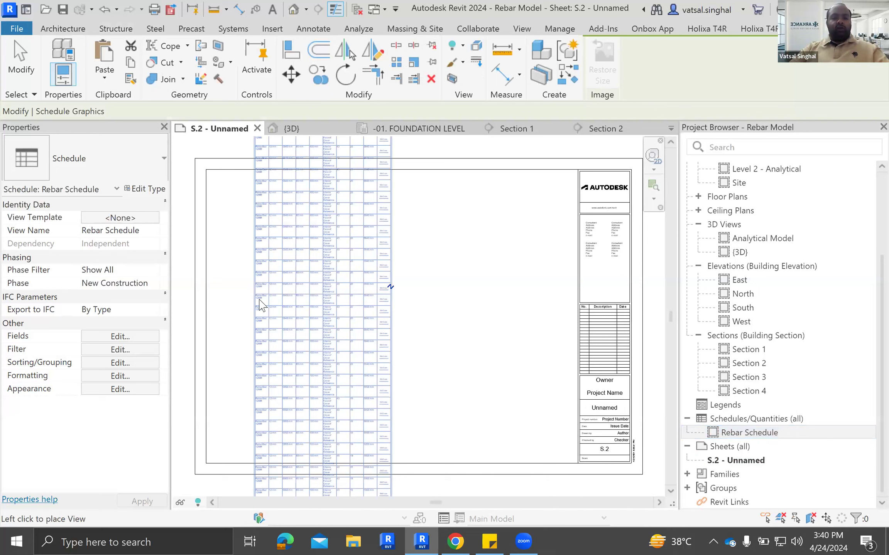
# Step: Place the Rebar Schedule on sheet S.2 in the area beside the title block
pyautogui.click(258, 301)
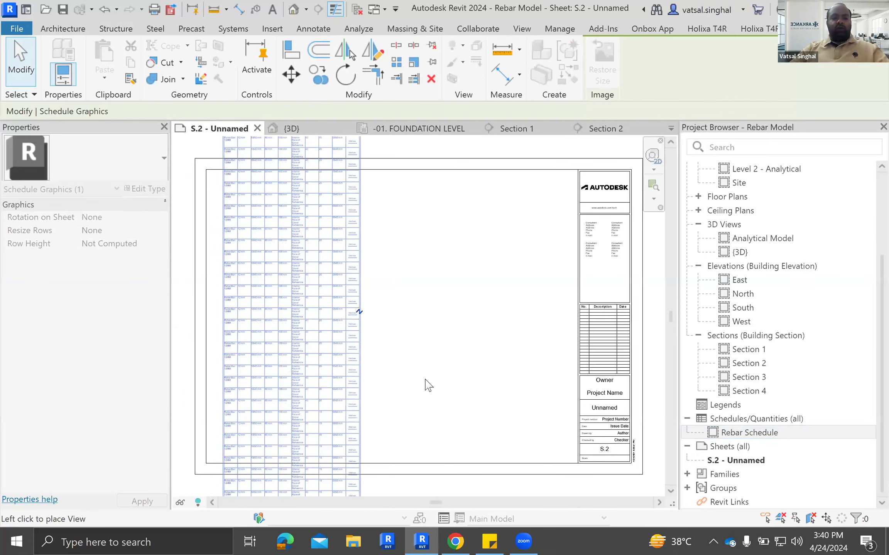
pyautogui.click(404, 311)
pyautogui.scroll(8, 443, 308)
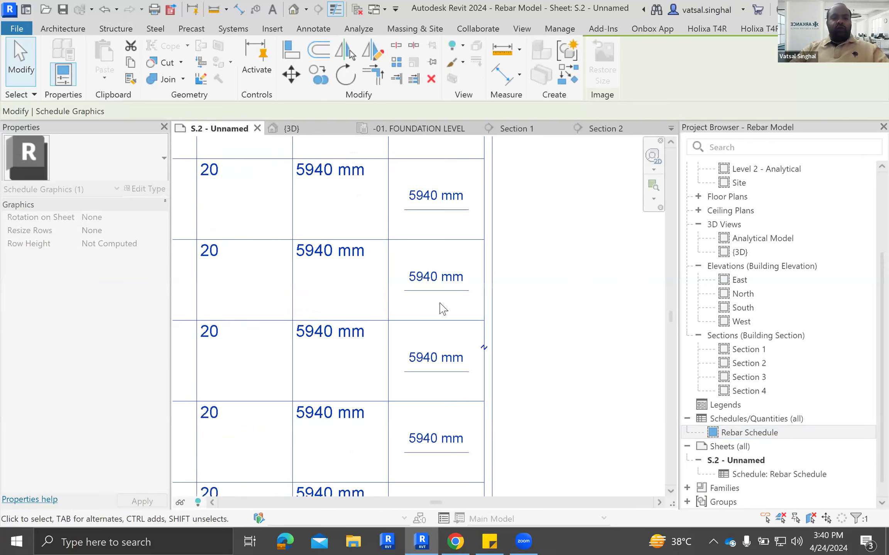
# Step: Examine the placed schedule on the sheet, including its rows, full extent and the shapes and lengths in the bending detail column
pyautogui.scroll(3, 439, 311)
pyautogui.scroll(-8, 431, 397)
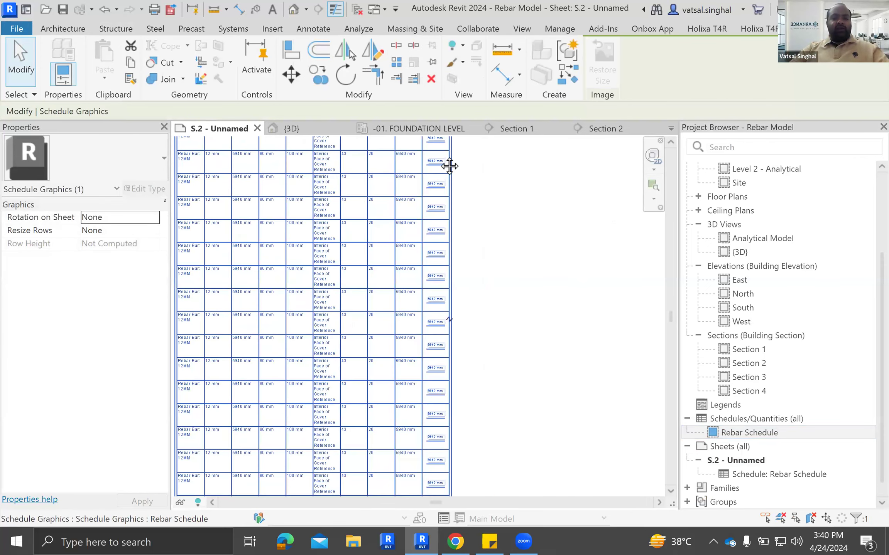
pyautogui.moveTo(436, 390); pyautogui.dragTo(450, 167, button='middle')
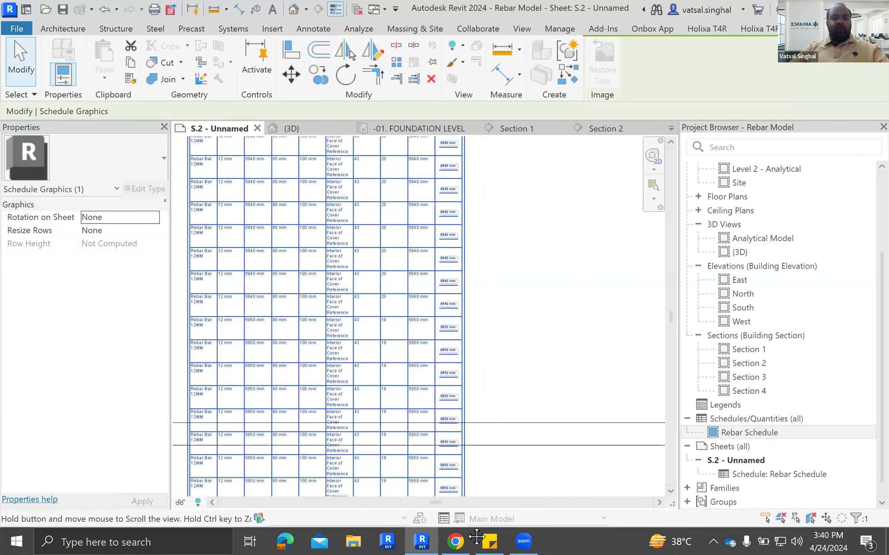
pyautogui.scroll(-6, 479, 367)
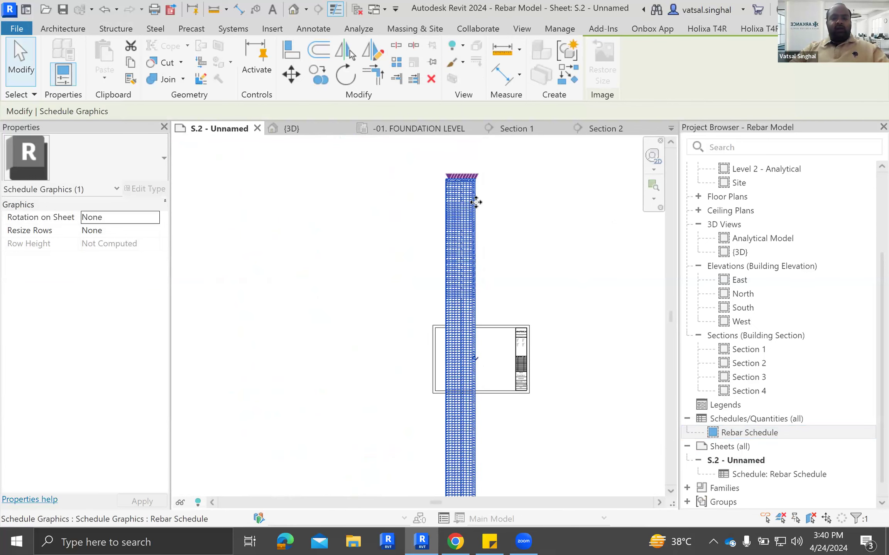
pyautogui.scroll(5, 474, 204)
pyautogui.scroll(5, 378, 194)
pyautogui.moveTo(379, 193); pyautogui.dragTo(343, 333, button='middle')
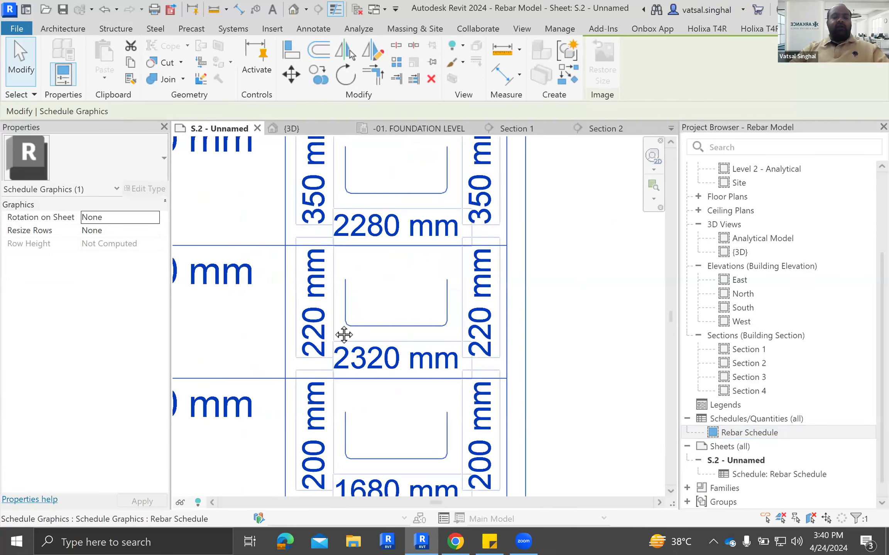
pyautogui.press('Escape')
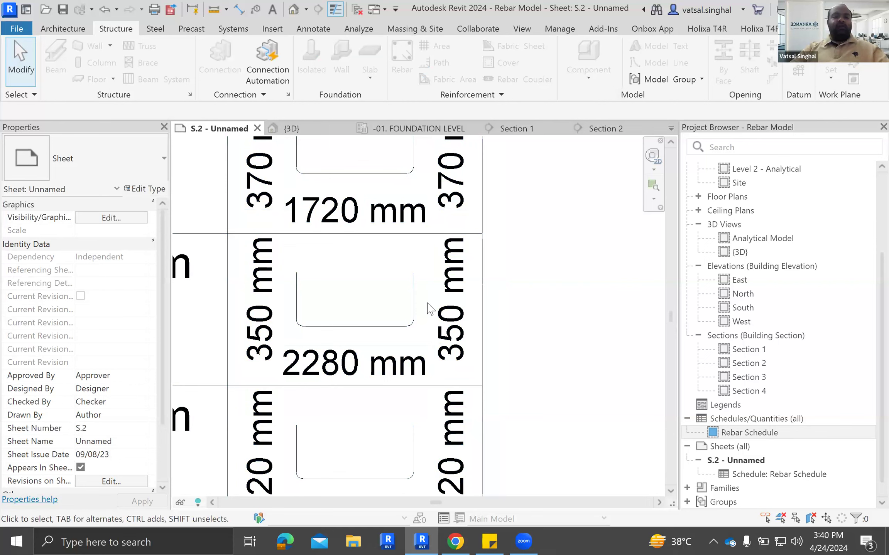
pyautogui.scroll(-3, 331, 303)
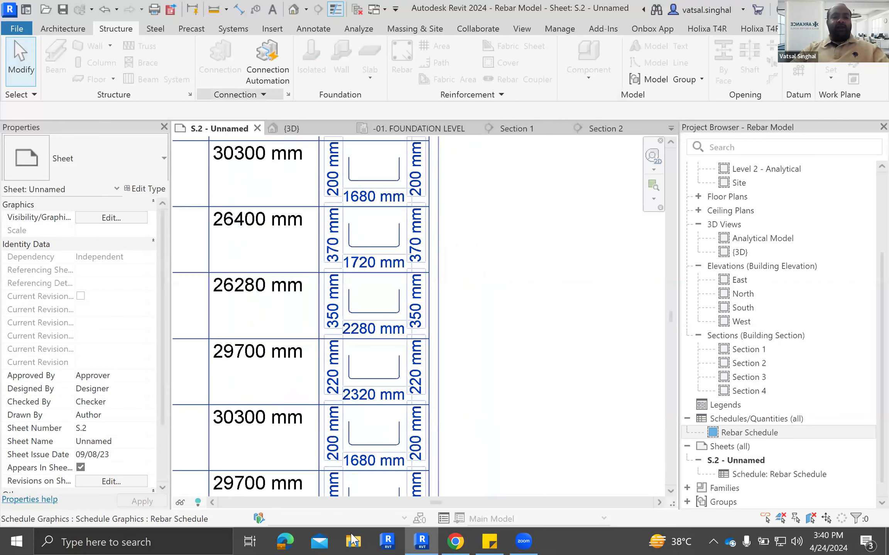
pyautogui.scroll(-1, 508, 324)
pyautogui.scroll(-1, 411, 317)
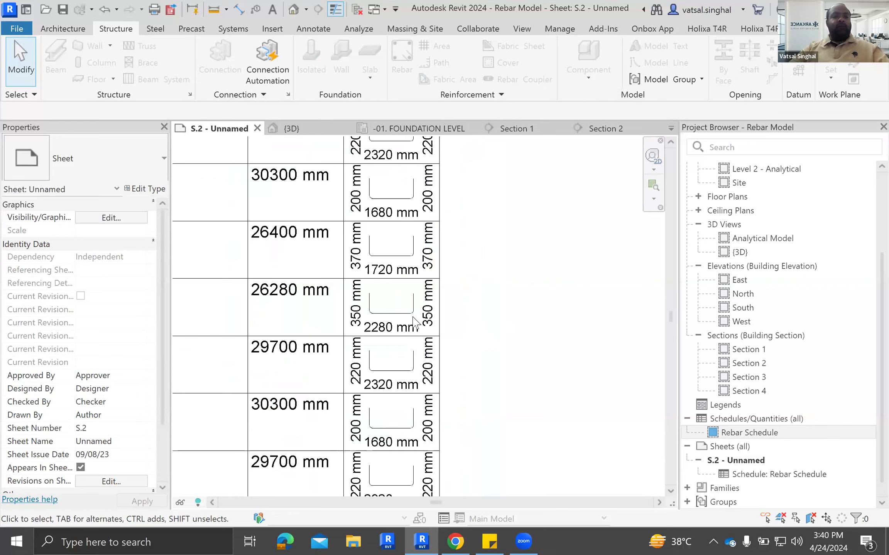
pyautogui.click(68, 32)
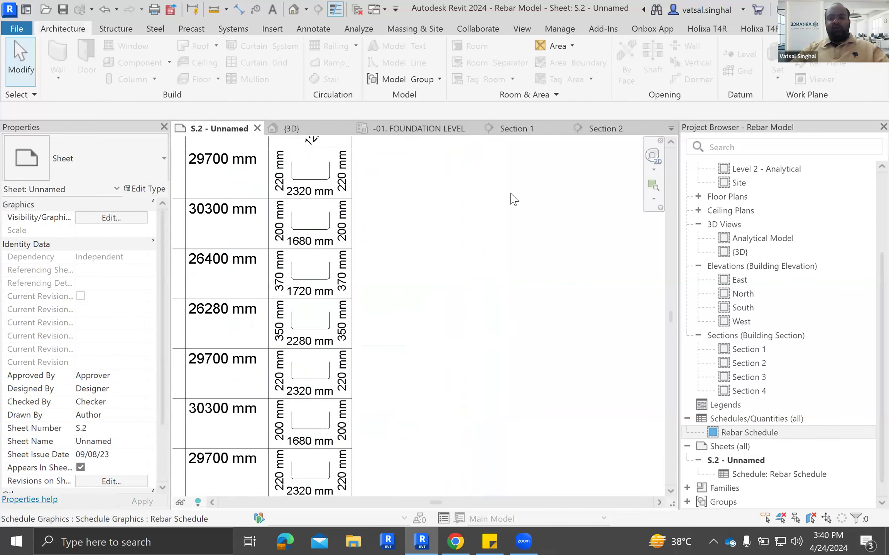
pyautogui.click(185, 254)
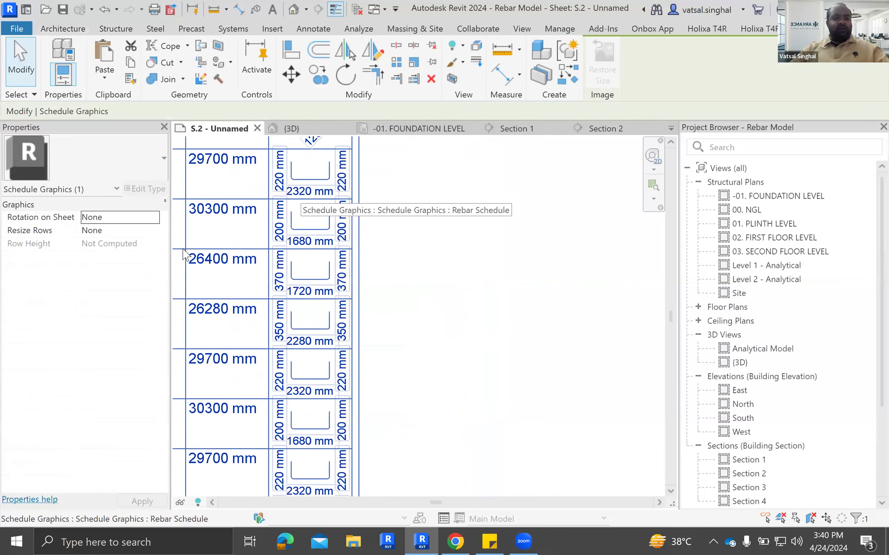
pyautogui.press('Escape')
# Step: Open the Rebar Schedule and bring up the Bending Detail Options for its Bending Detail field
pyautogui.scroll(-3, 775, 440)
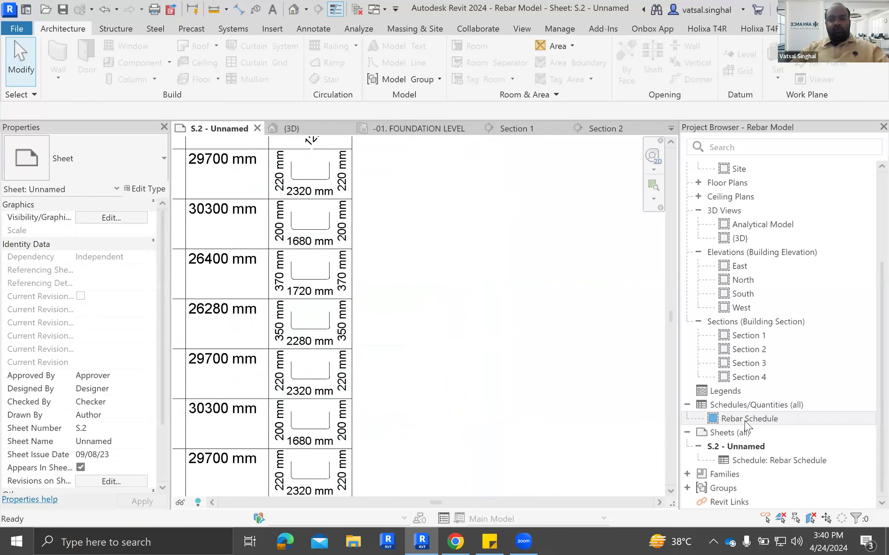
pyautogui.click(746, 418)
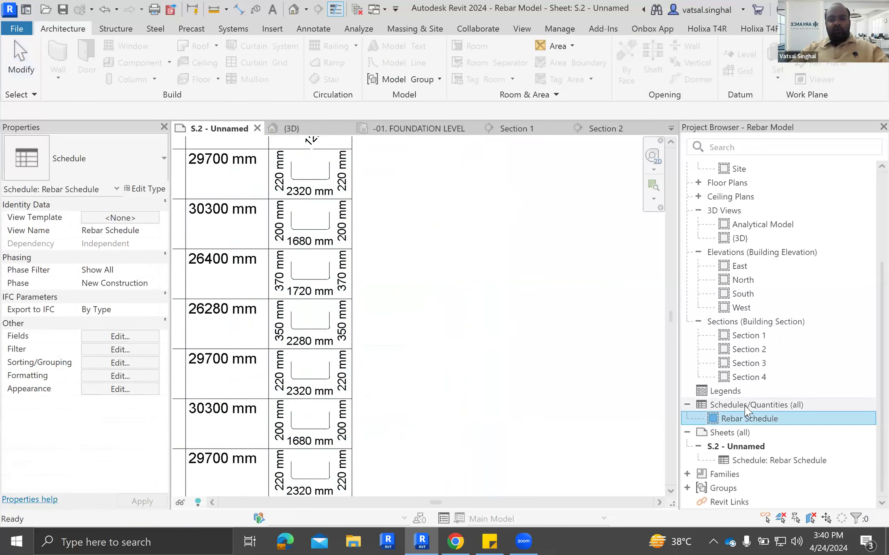
pyautogui.doubleClick(746, 416)
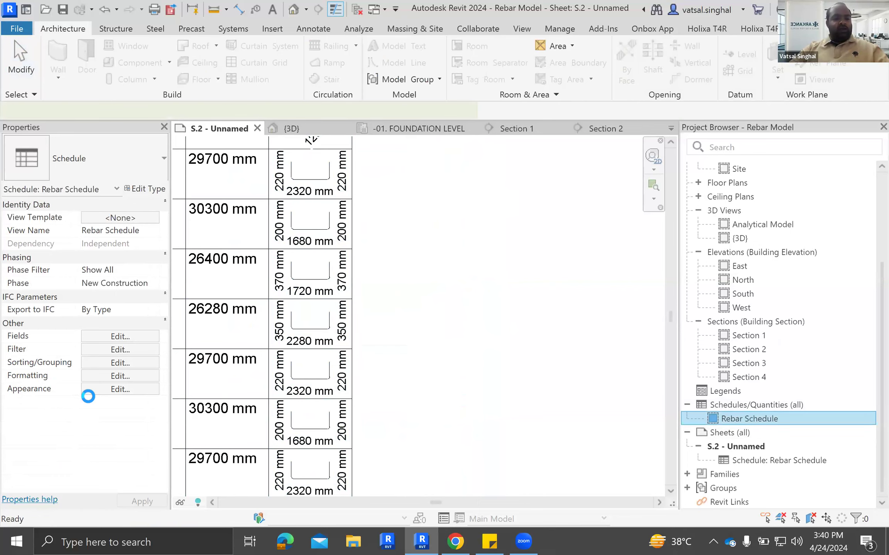
pyautogui.click(116, 390)
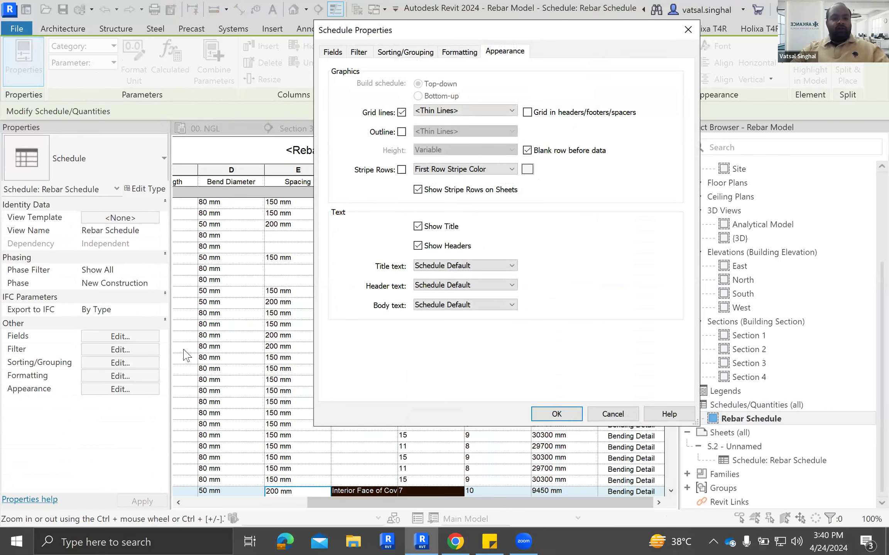
pyautogui.press('Escape')
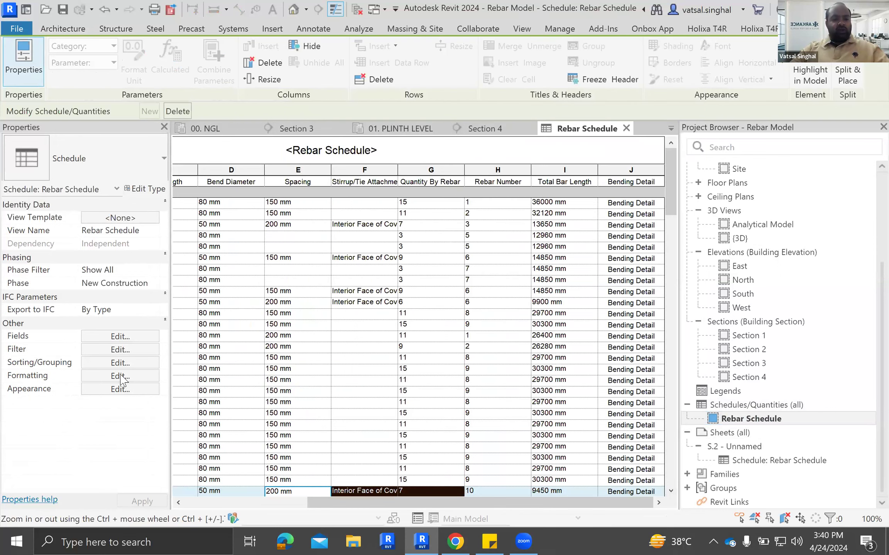
pyautogui.click(120, 376)
pyautogui.press('Escape')
pyautogui.click(373, 168)
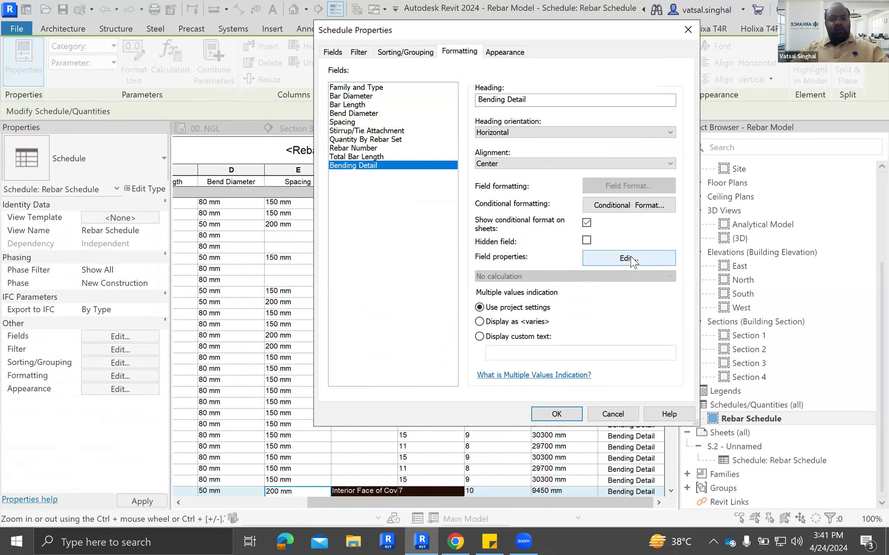
pyautogui.click(630, 259)
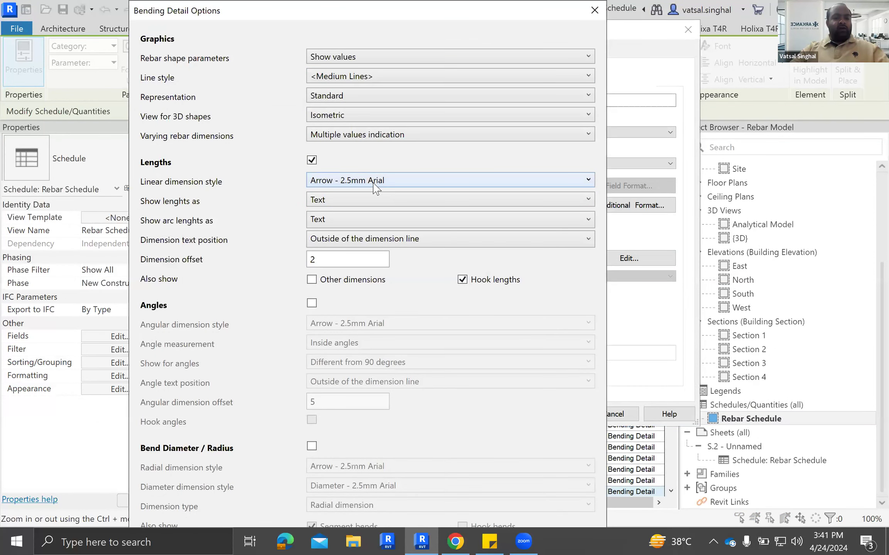
# Step: Set the bending detail's linear dimension style to Arrow - 3mm Arial and accept the schedule properties
pyautogui.click(355, 182)
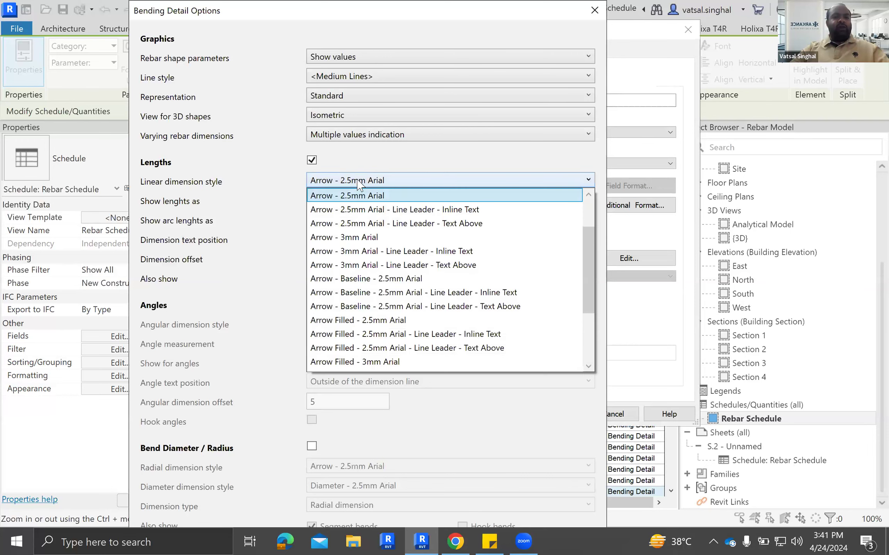
pyautogui.click(376, 196)
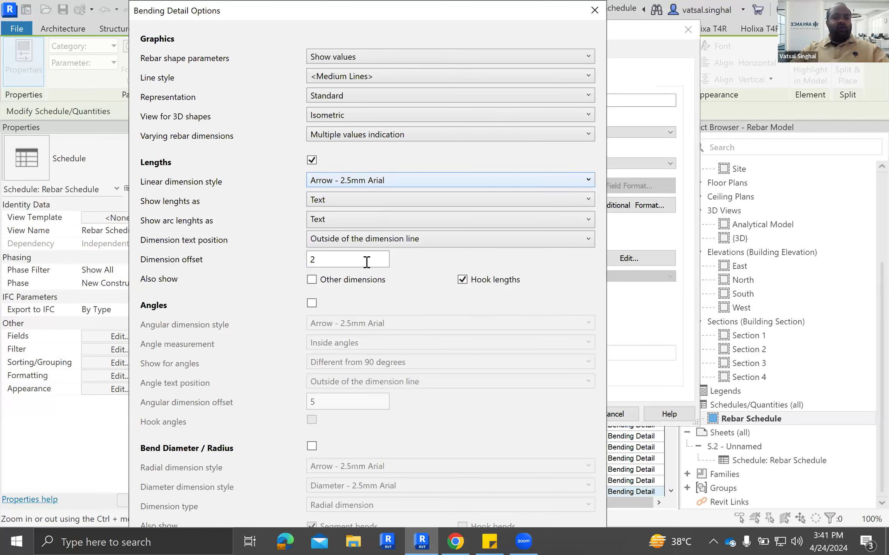
pyautogui.click(366, 184)
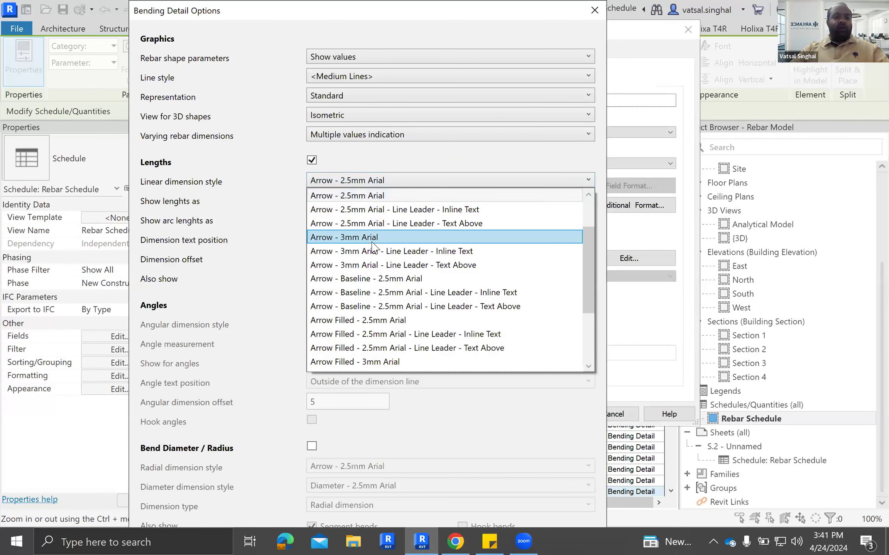
pyautogui.click(372, 239)
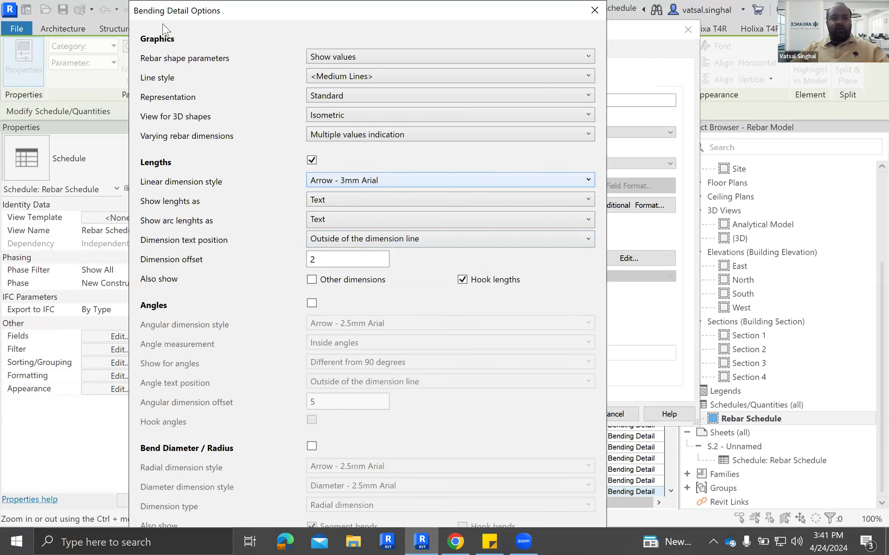
pyautogui.moveTo(163, 12); pyautogui.dragTo(171, 131)
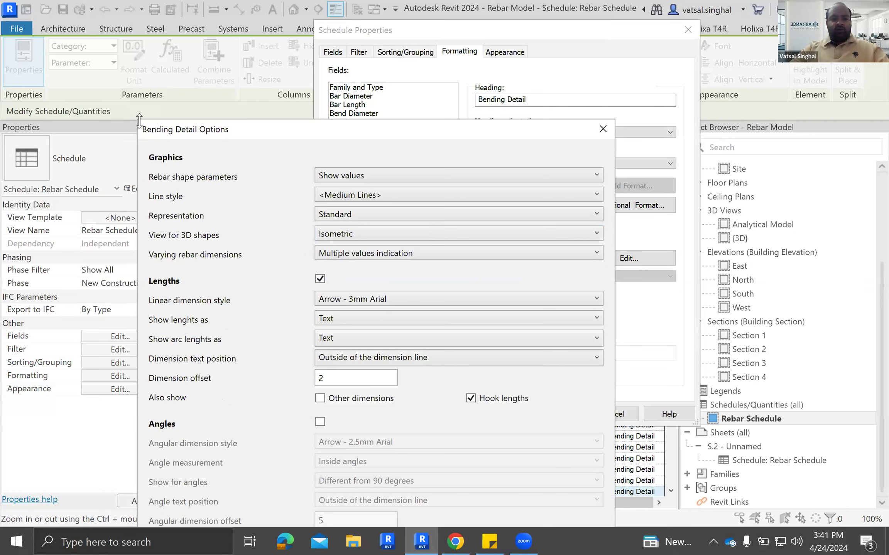
pyautogui.moveTo(142, 134); pyautogui.dragTo(140, 136)
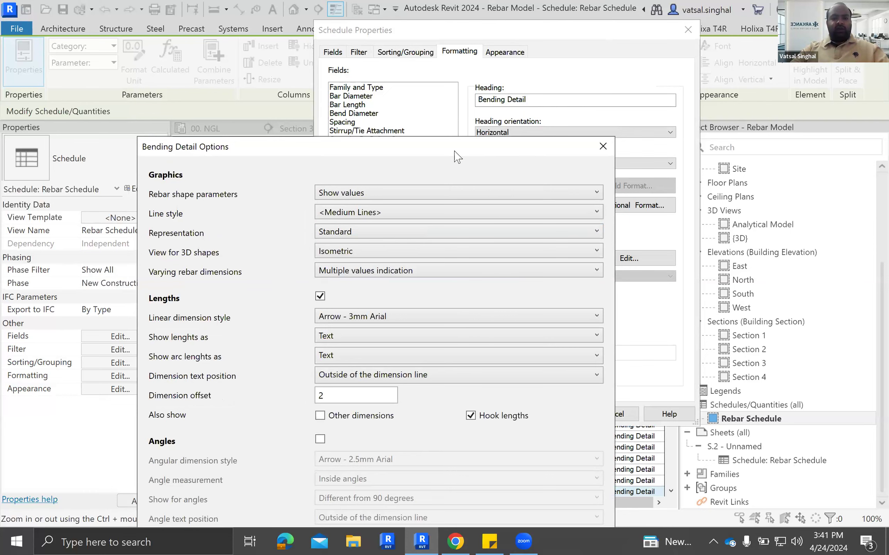
pyautogui.moveTo(454, 151); pyautogui.dragTo(227, 14)
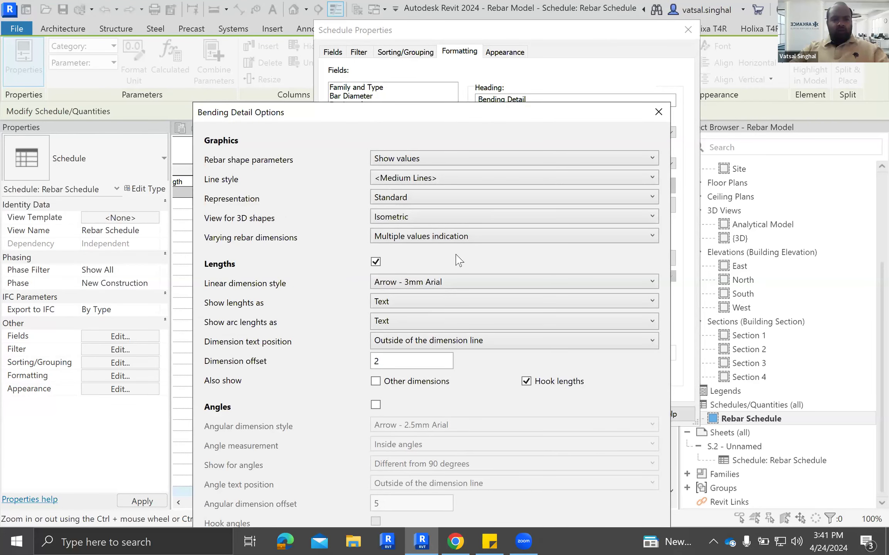
pyautogui.click(658, 112)
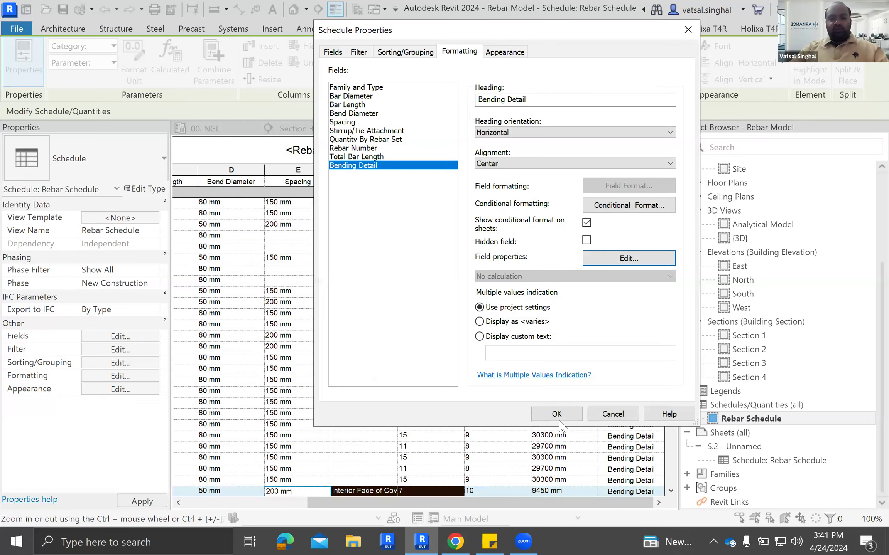
pyautogui.click(556, 415)
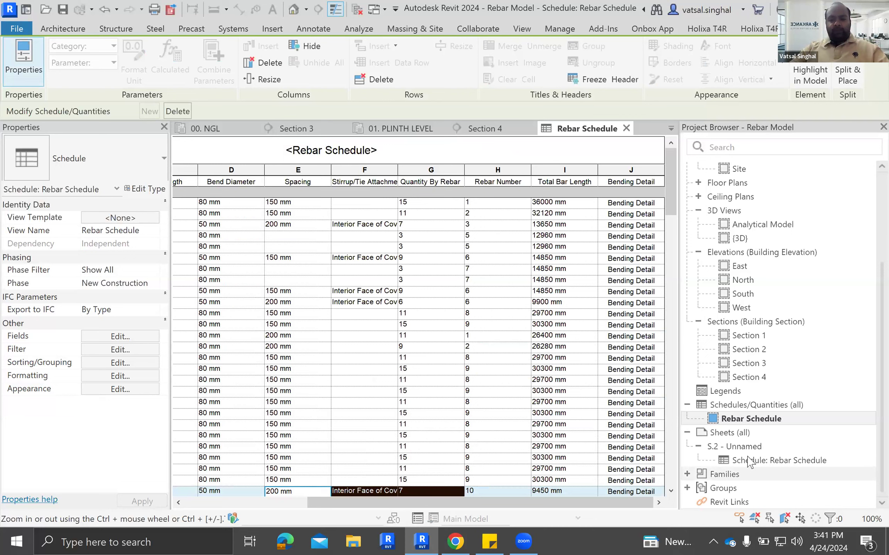
# Step: Return to sheet S.2 - Unnamed and check how the bending detail dimension text fits in the schedule cells
pyautogui.click(748, 461)
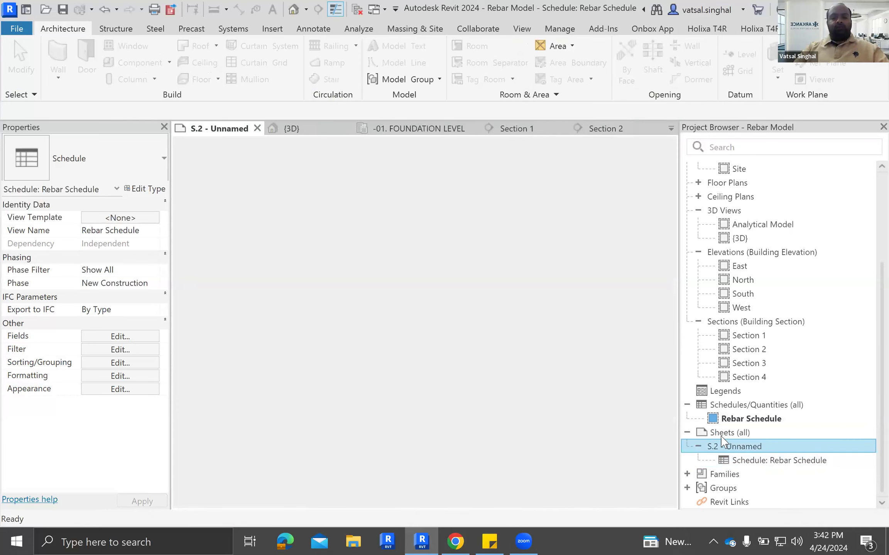
pyautogui.scroll(2, 351, 272)
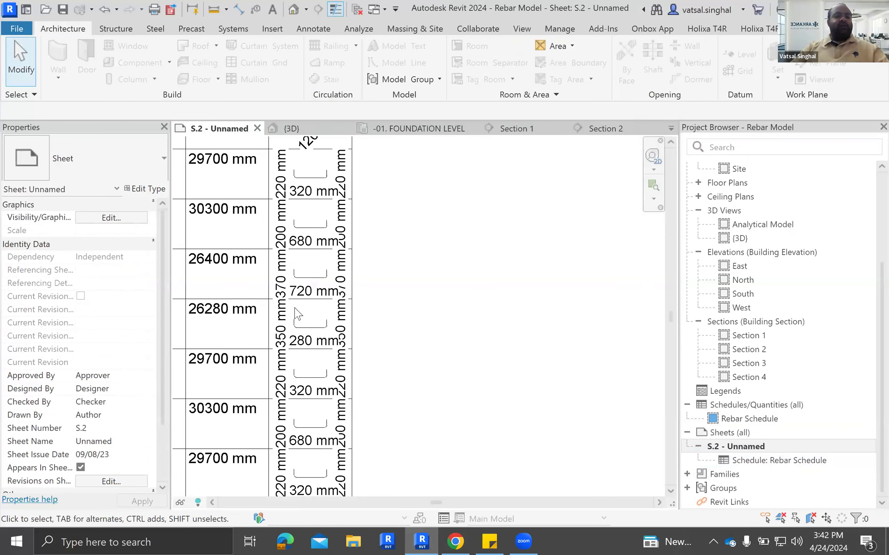
pyautogui.scroll(1, 401, 397)
pyautogui.scroll(-4, 421, 334)
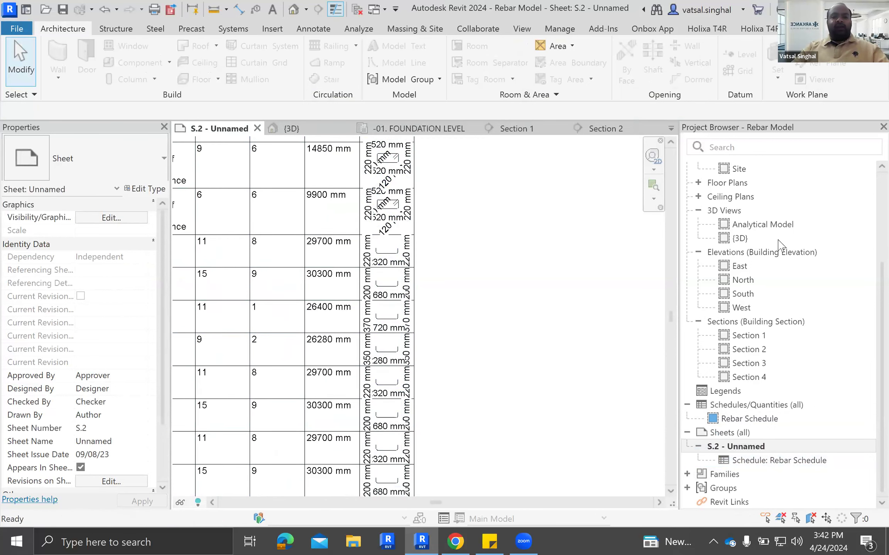
# Step: Open Section 1 and add an aligned dimension for the footing's overall depth beside the footing
pyautogui.doubleClick(744, 337)
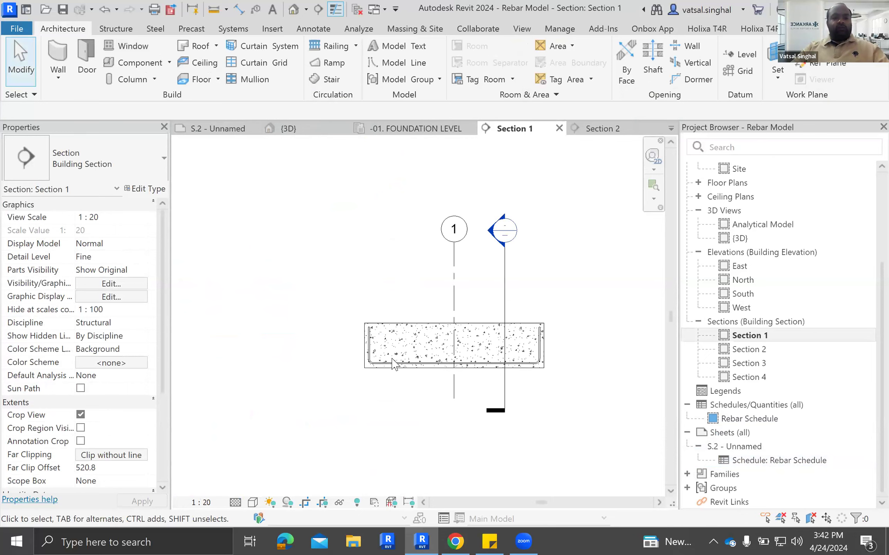
pyautogui.scroll(2, 382, 375)
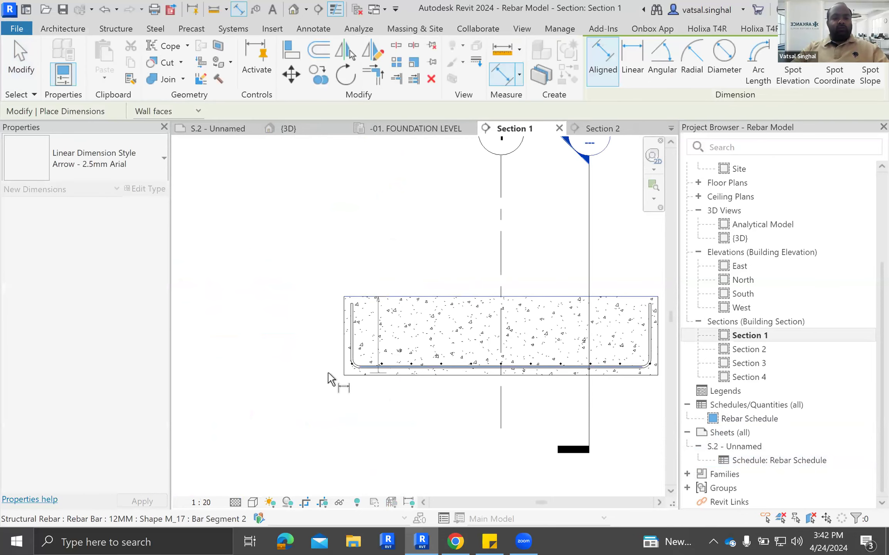
pyautogui.click(294, 341)
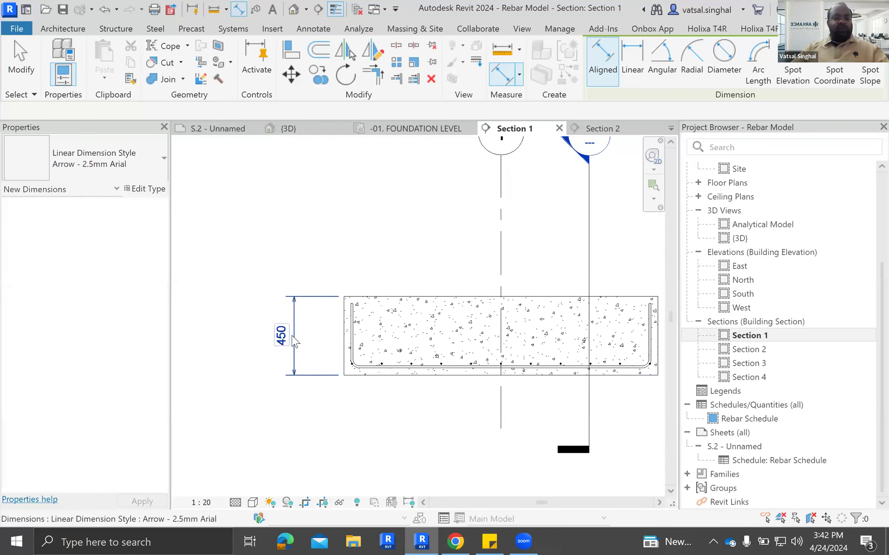
pyautogui.press('Escape')
# Step: Open the type properties of the footing's depth dimension
pyautogui.click(94, 160)
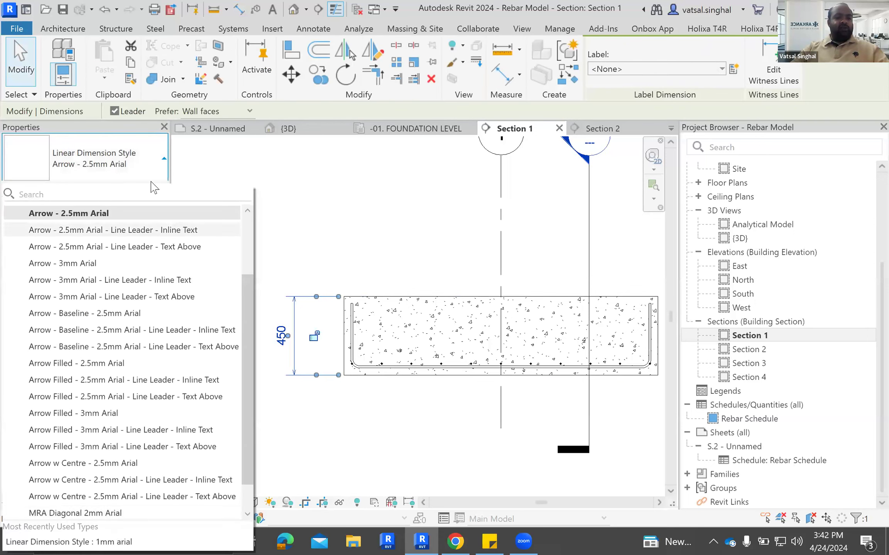
pyautogui.click(161, 186)
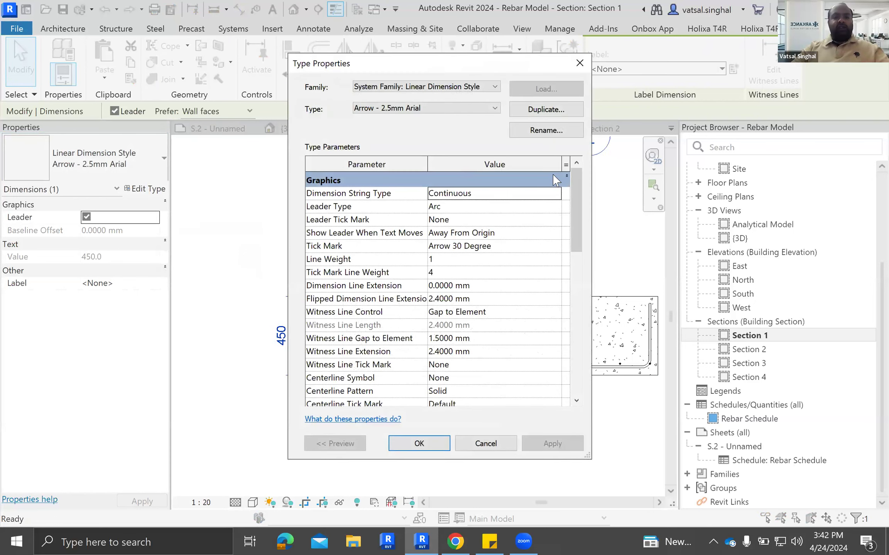
# Step: Try to duplicate the linear dimension type under the name 1MM ARIAL
pyautogui.hotkey('alt', 'd')
pyautogui.write('1MM')
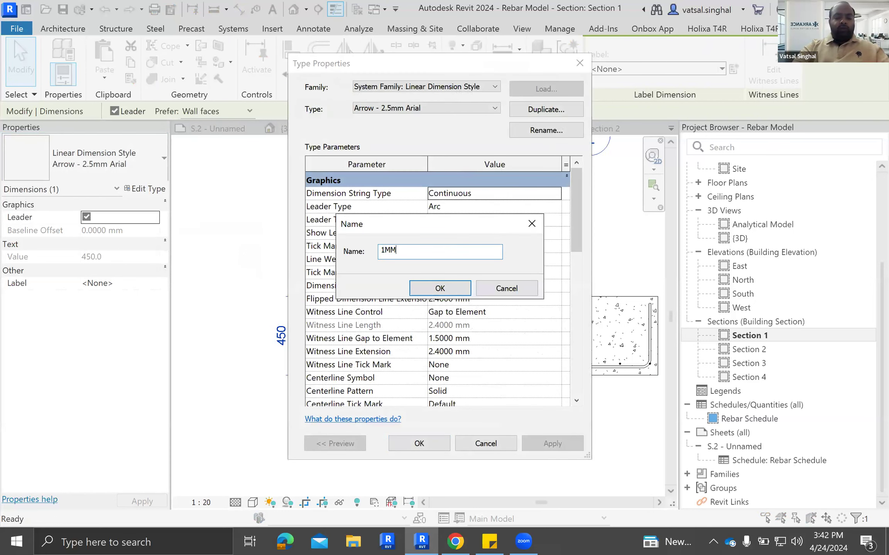
pyautogui.write(' ARIAL')
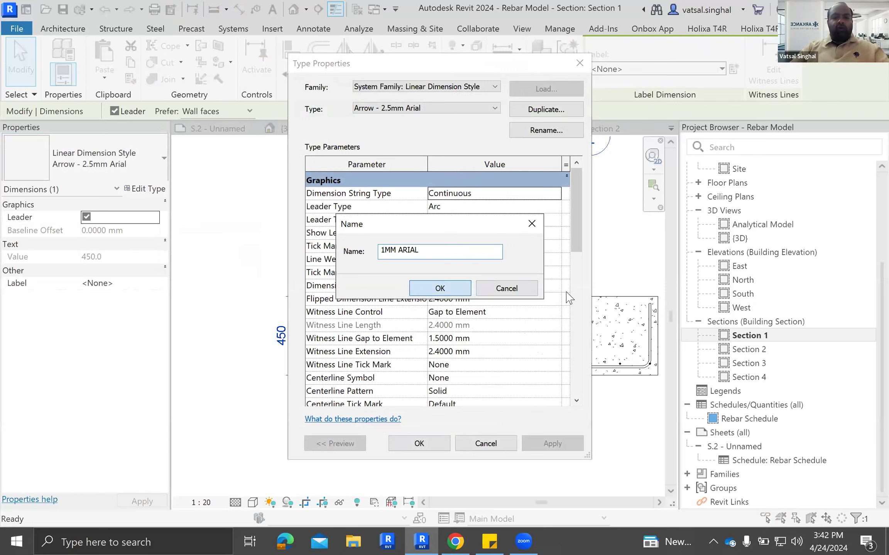
pyautogui.click(548, 206)
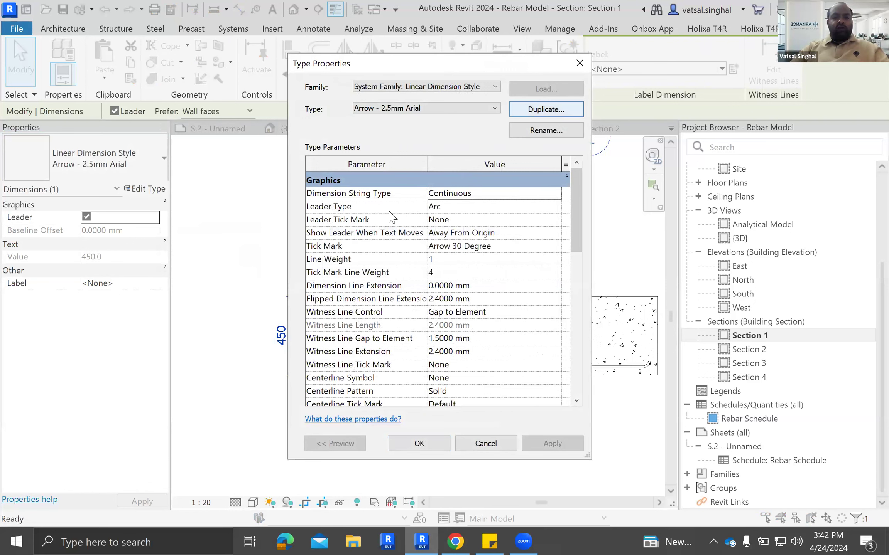
# Step: Duplicate the Arrow - 2.5mm Arial linear dimension type under the name 1MM
pyautogui.press('Return')
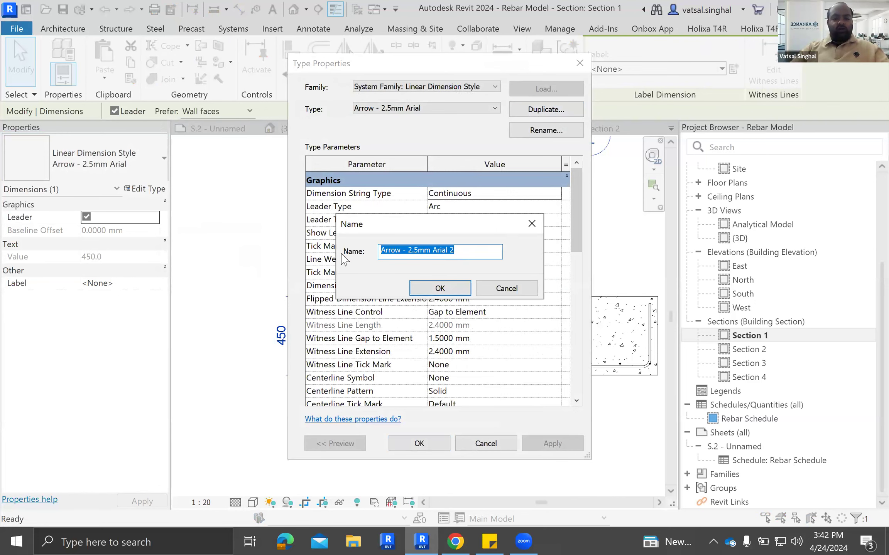
pyautogui.write('1')
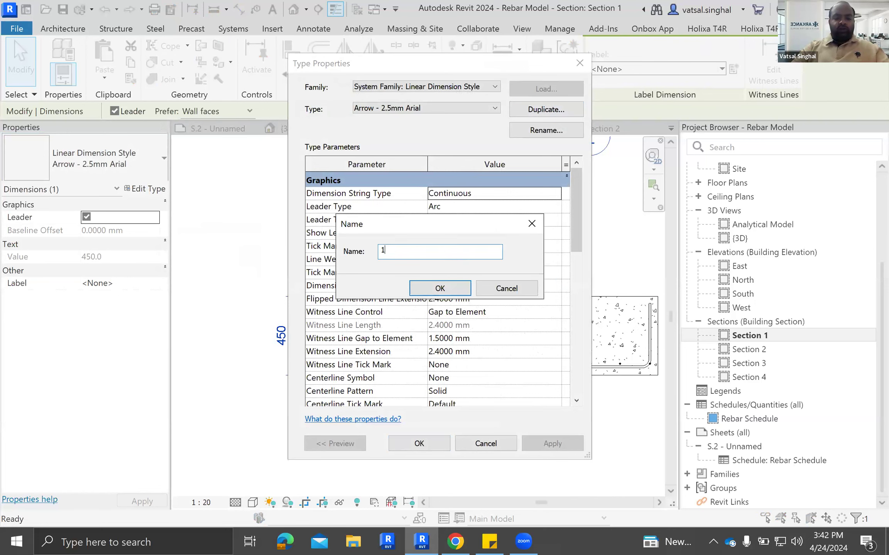
pyautogui.write('MM')
pyautogui.press('Return')
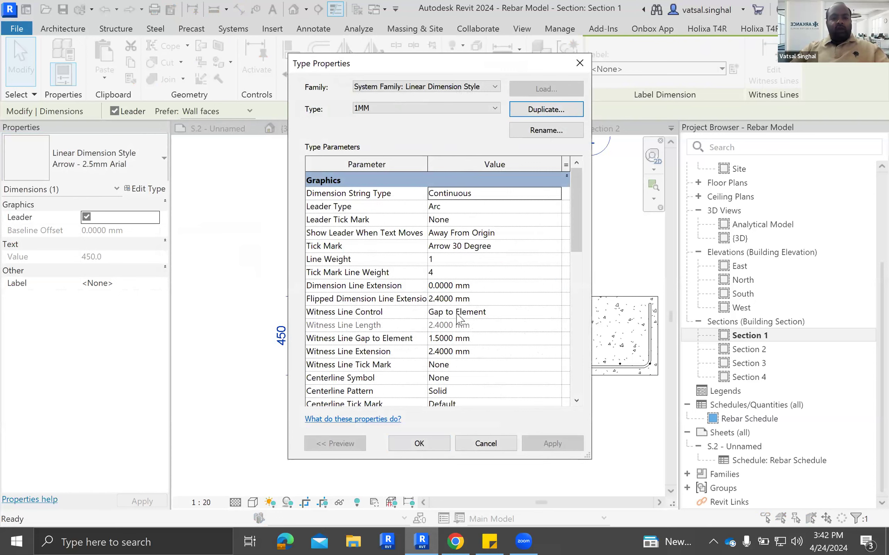
# Step: Set the 1MM dimension type's text size to 1 mm and apply the type to the footing's depth dimension
pyautogui.scroll(-7, 466, 303)
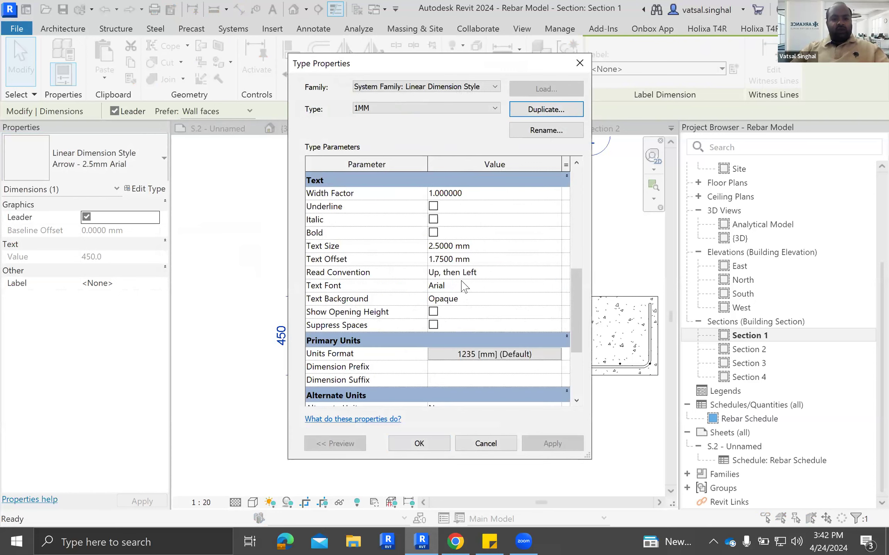
pyautogui.click(489, 249)
pyautogui.write('1mm')
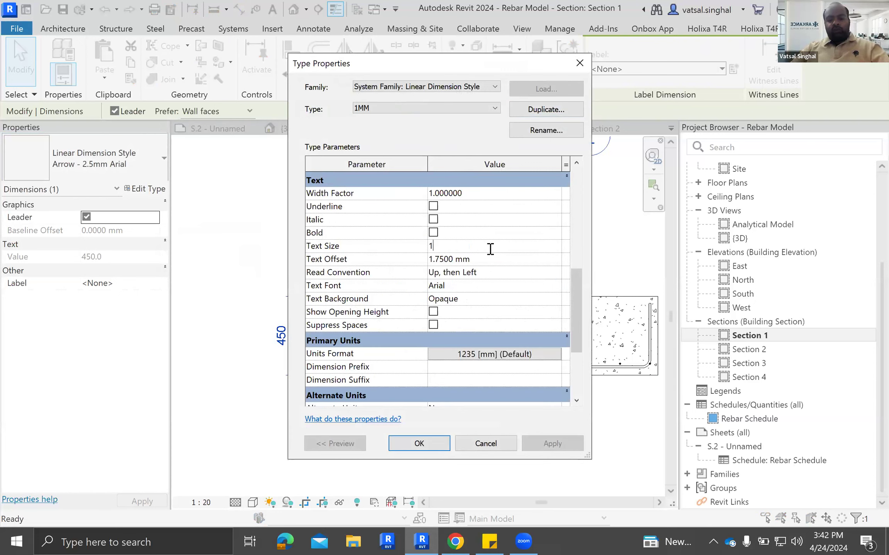
pyautogui.press('Return')
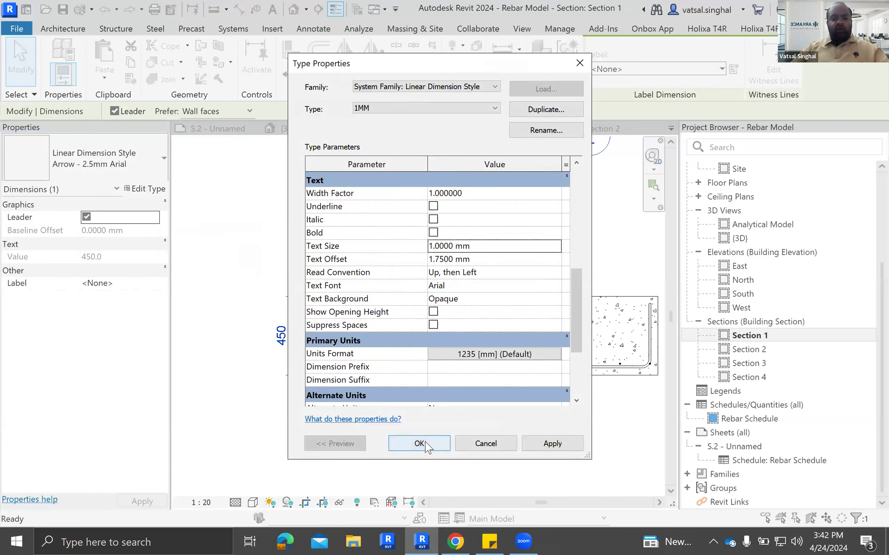
pyautogui.click(419, 444)
pyautogui.scroll(3, 285, 333)
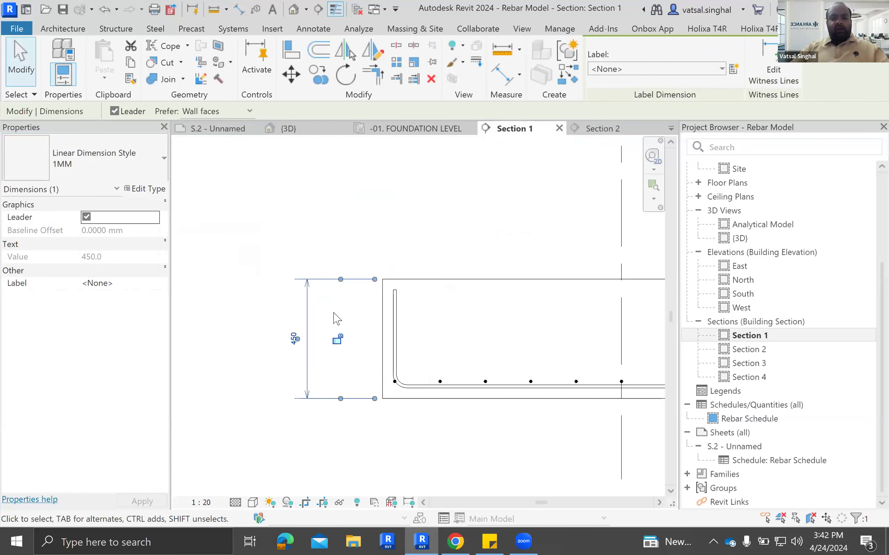
# Step: Reopen the Rebar Schedule's formatting settings and bring up the Bending Detail field's options
pyautogui.doubleClick(745, 376)
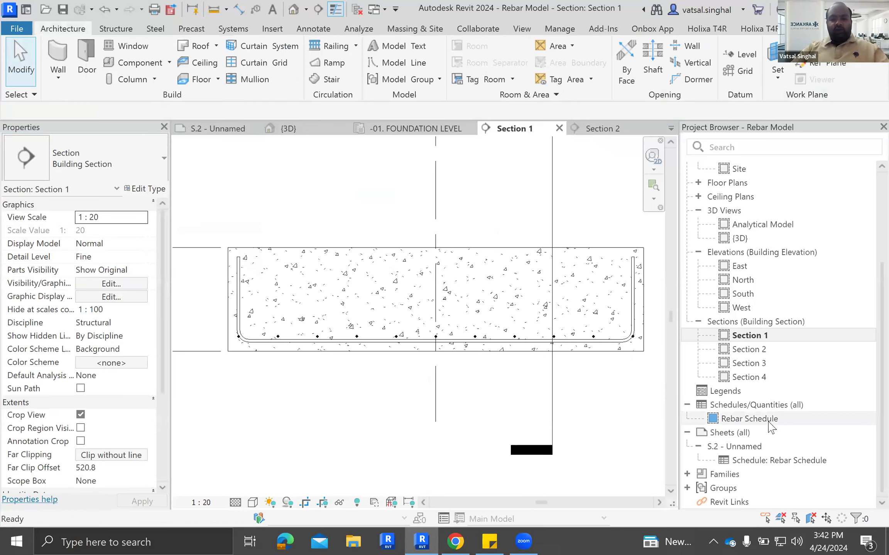
pyautogui.click(769, 423)
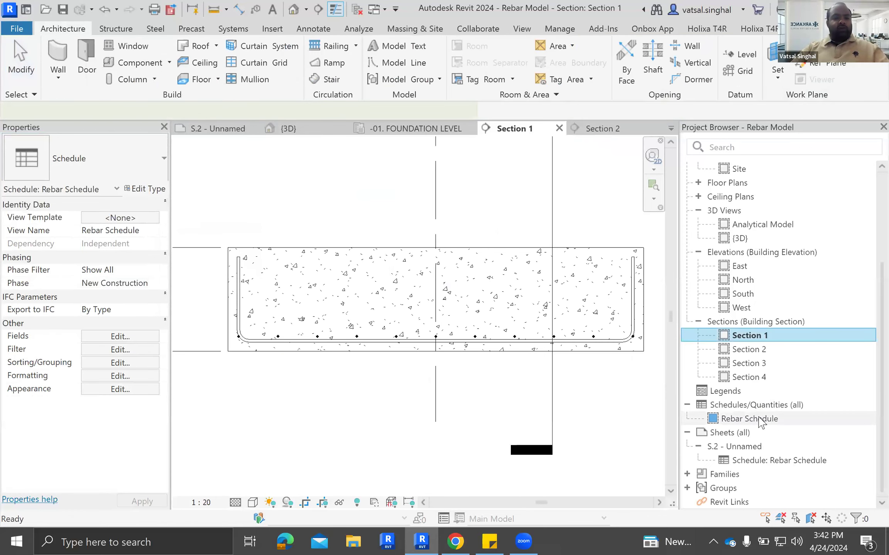
pyautogui.click(101, 377)
pyautogui.click(370, 166)
pyautogui.click(638, 262)
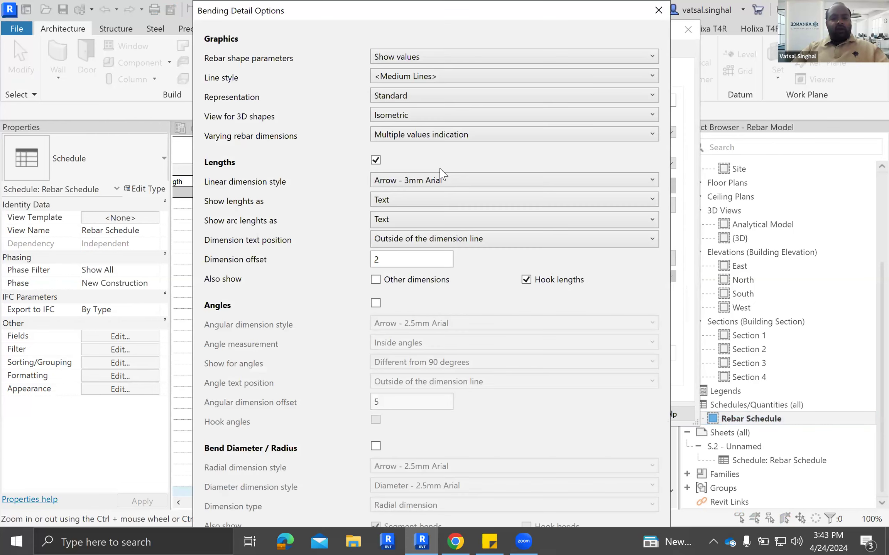
# Step: Set the bending detail's linear dimension style to 1MM and accept the schedule properties
pyautogui.click(448, 181)
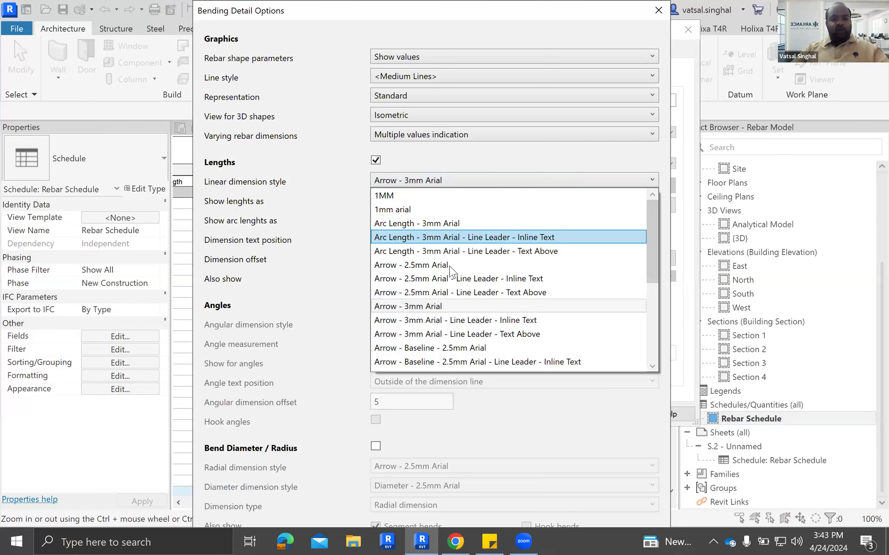
pyautogui.click(425, 195)
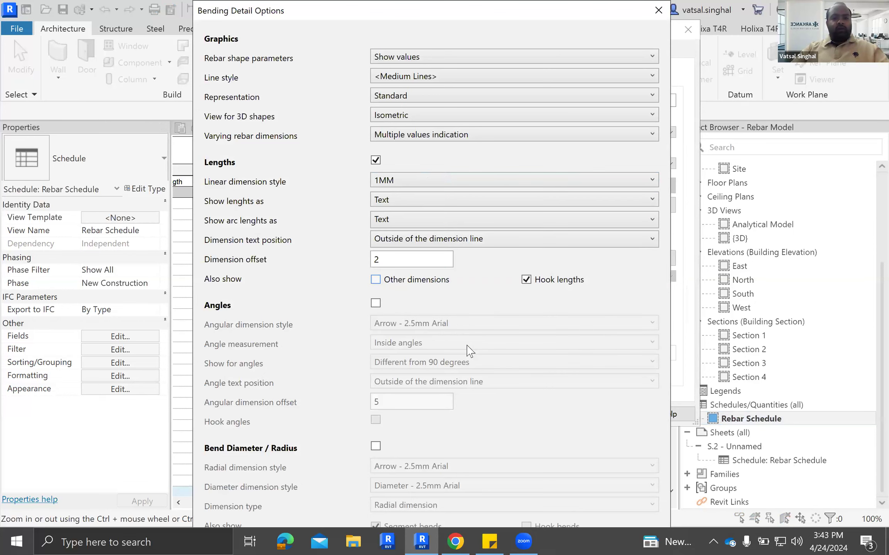
pyautogui.press('Return')
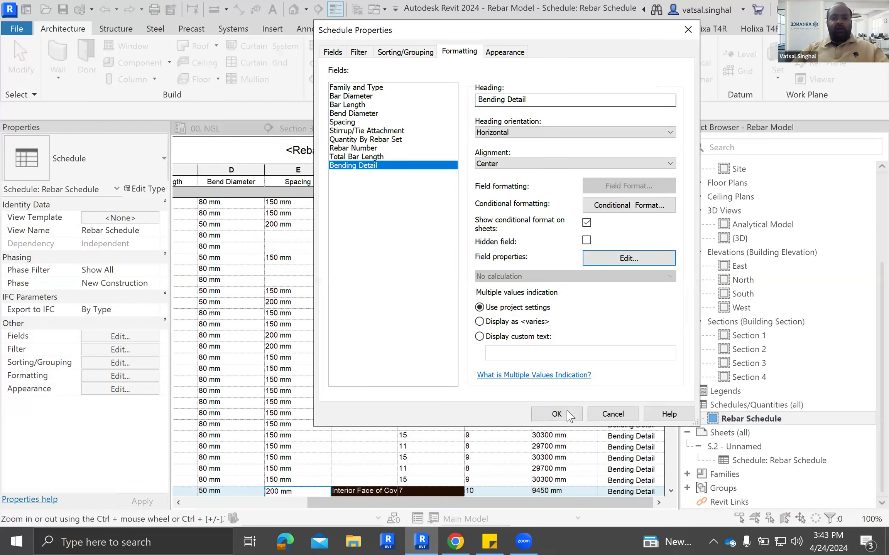
pyautogui.click(556, 414)
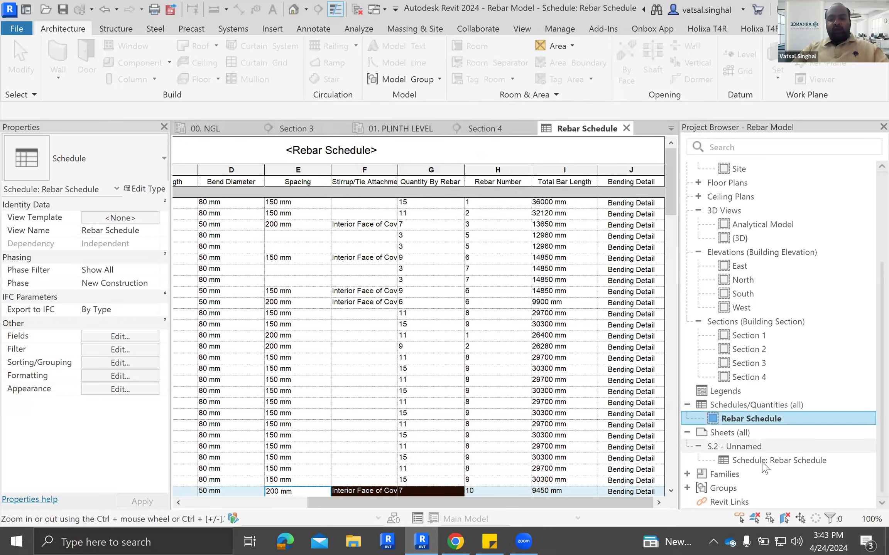
# Step: Open sheet S.2 - Unnamed and examine the size and fit of the bending detail dimension text in the schedule cells
pyautogui.click(744, 447)
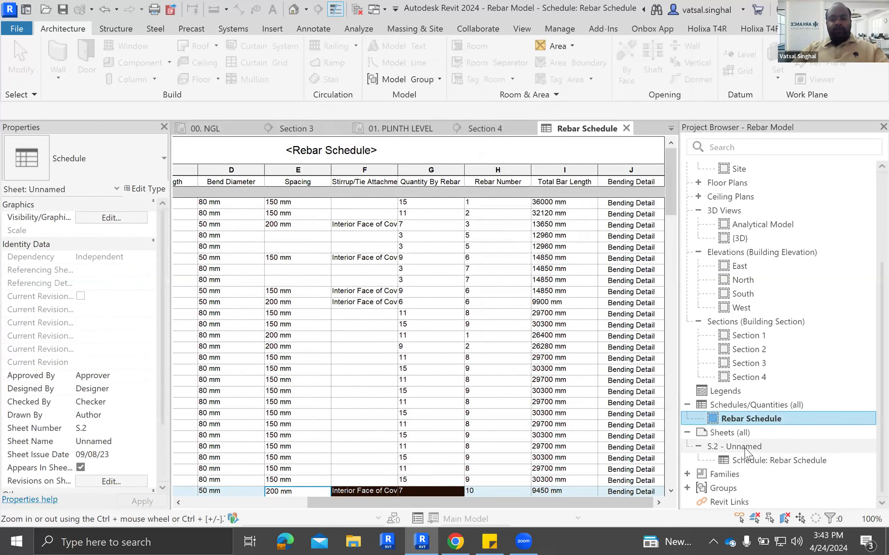
pyautogui.click(743, 446)
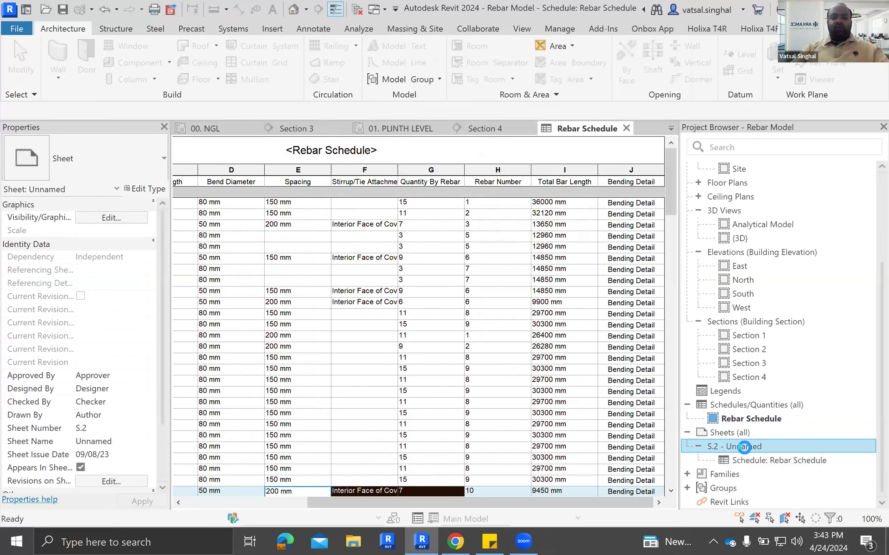
pyautogui.doubleClick(744, 447)
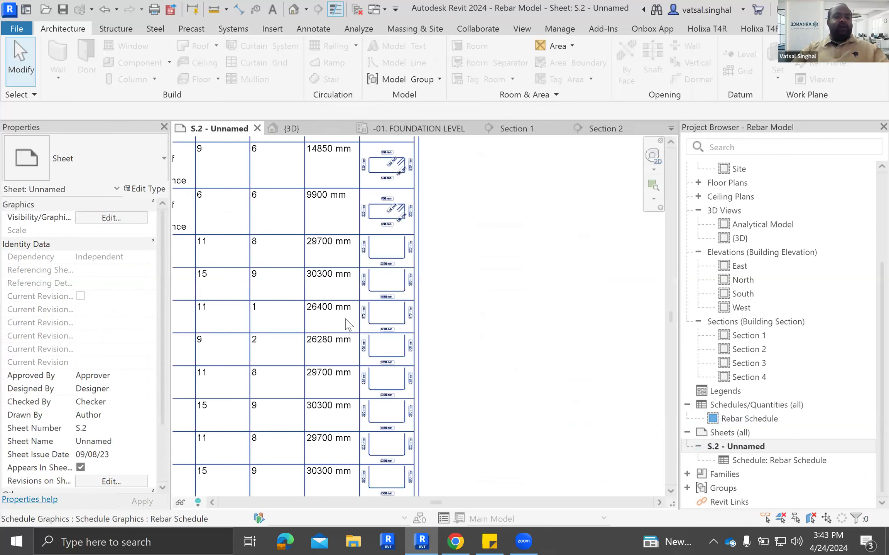
pyautogui.scroll(5, 386, 250)
pyautogui.scroll(-3, 455, 199)
pyautogui.scroll(6, 437, 238)
pyautogui.moveTo(436, 237); pyautogui.dragTo(429, 334, button='middle')
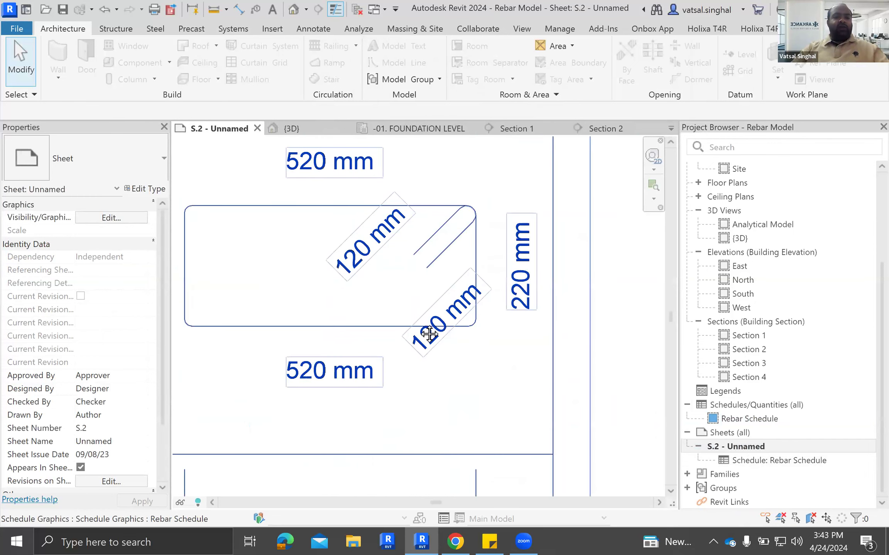
pyautogui.scroll(-1, 437, 409)
pyautogui.moveTo(437, 408); pyautogui.dragTo(429, 454, button='middle')
pyautogui.scroll(-4, 376, 218)
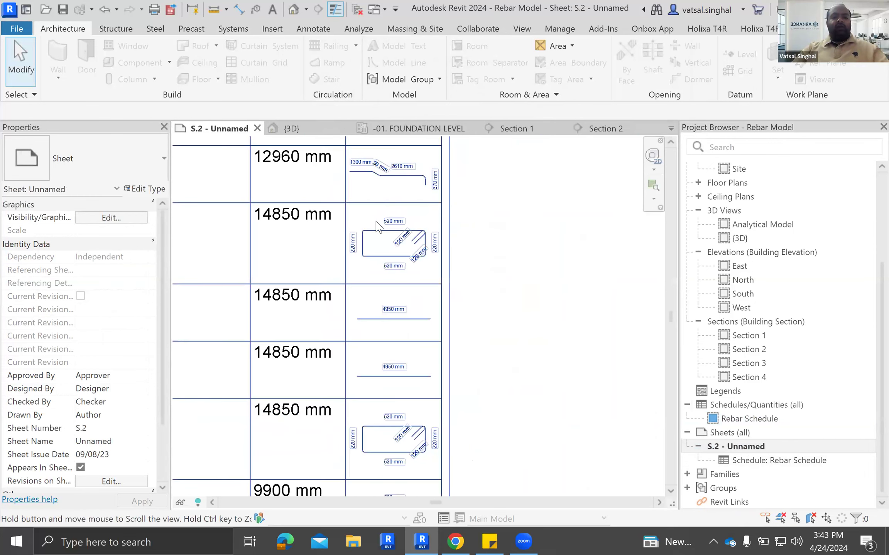
pyautogui.scroll(3, 409, 220)
pyautogui.scroll(-1, 254, 286)
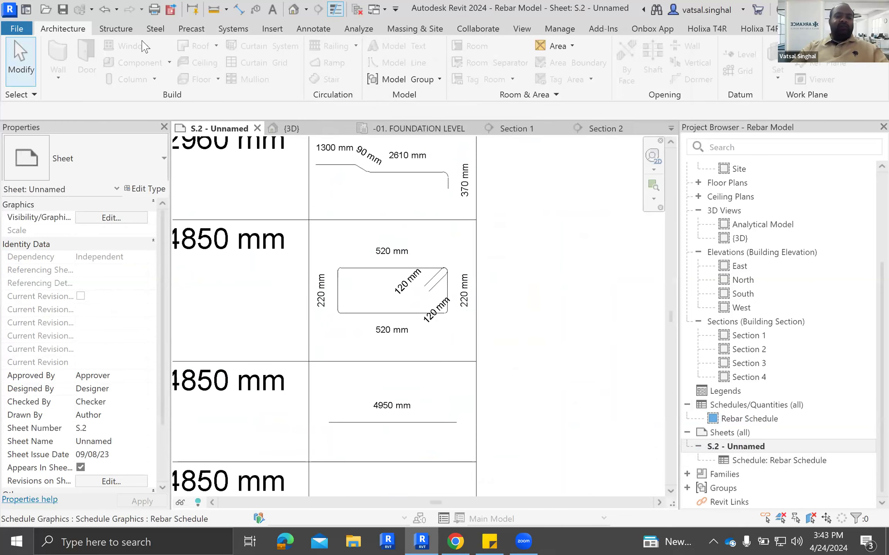
pyautogui.scroll(-1, 375, 242)
pyautogui.scroll(-1, 386, 299)
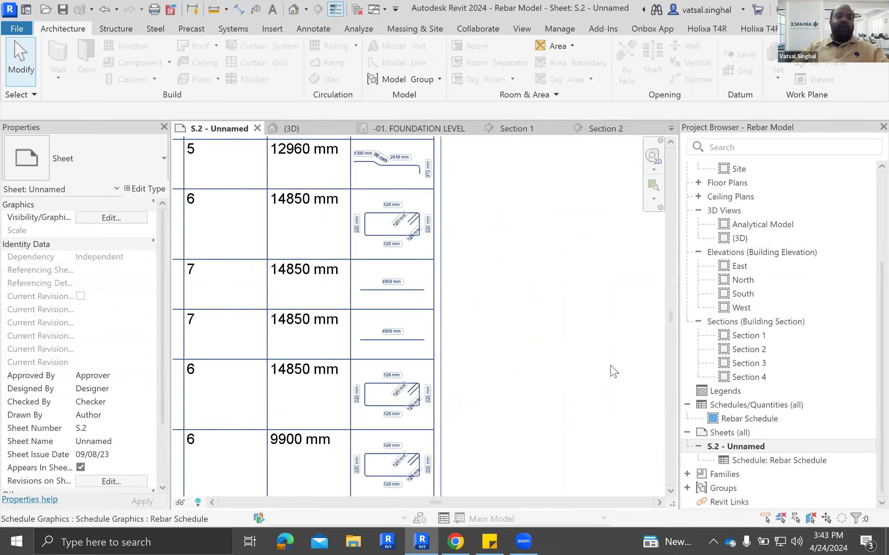
# Step: Look over the placed rebar schedule's columns, bending details and overall length on the sheet
pyautogui.scroll(-2, 635, 218)
pyautogui.scroll(3, 629, 216)
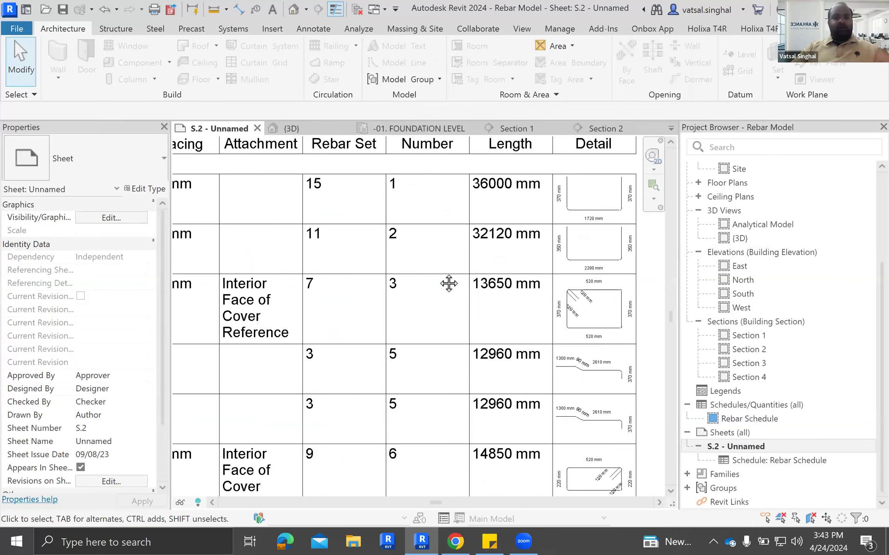
pyautogui.moveTo(506, 308); pyautogui.dragTo(535, 448, button='middle')
pyautogui.moveTo(578, 284); pyautogui.dragTo(485, 282, button='middle')
pyautogui.scroll(-1, 557, 201)
pyautogui.scroll(-1, 561, 242)
pyautogui.moveTo(374, 279); pyautogui.dragTo(416, 270, button='middle')
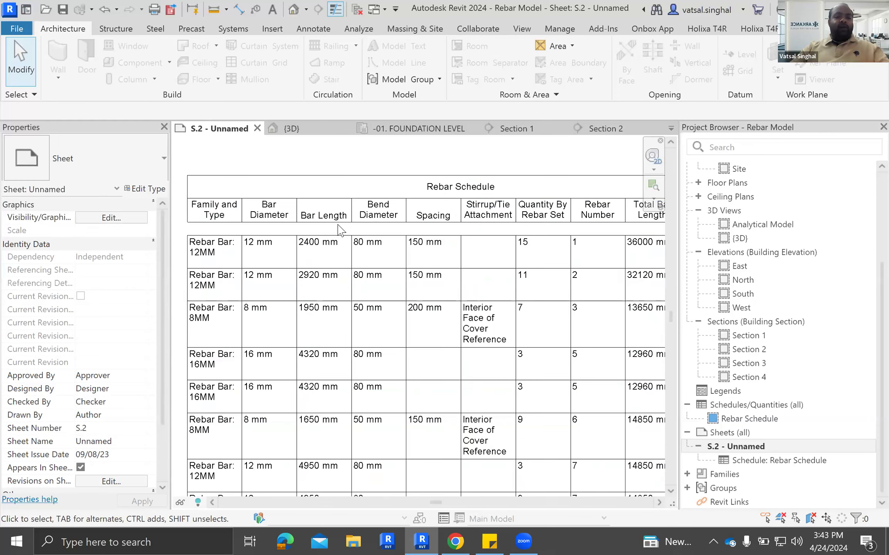
pyautogui.scroll(-1, 609, 286)
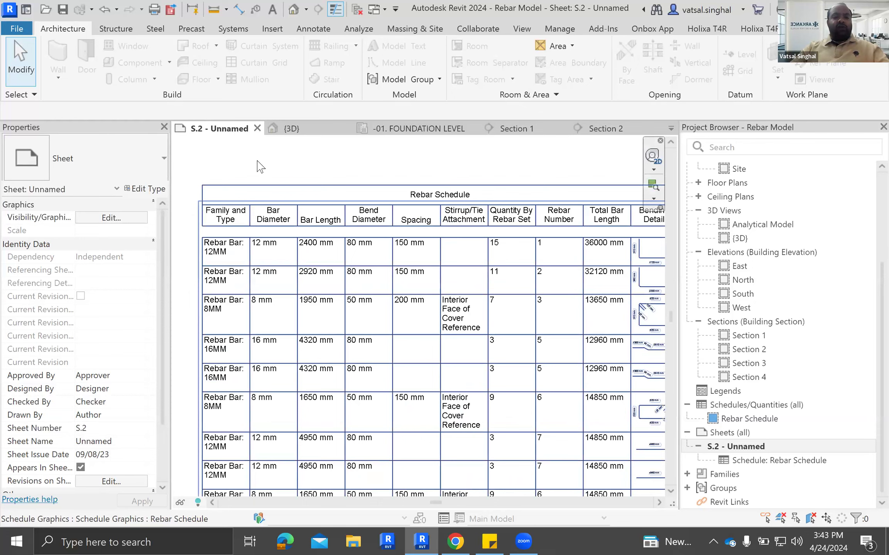
pyautogui.scroll(-2, 307, 220)
pyautogui.scroll(-1, 344, 393)
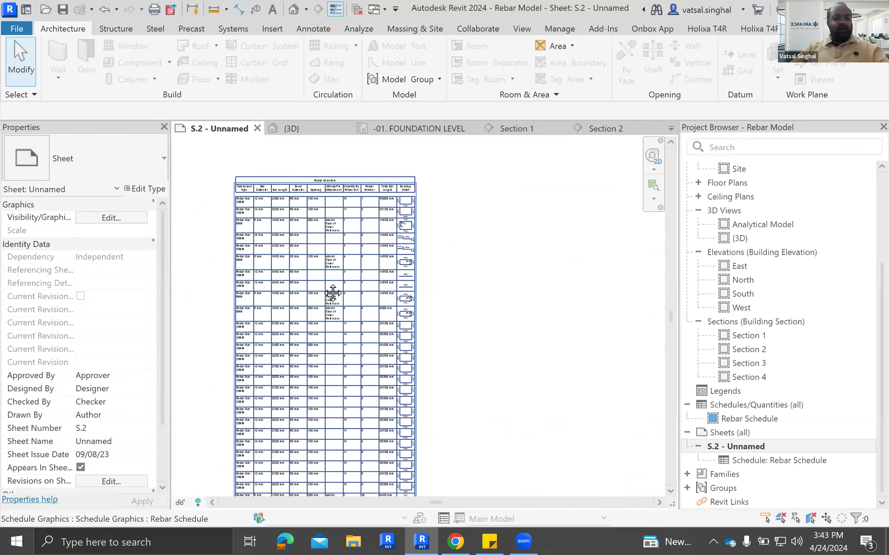
pyautogui.scroll(-1, 332, 289)
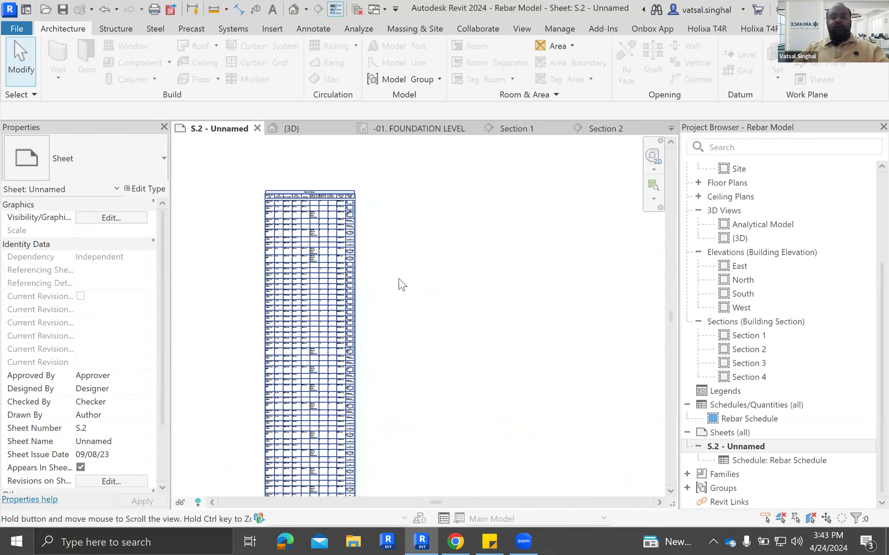
pyautogui.moveTo(417, 388); pyautogui.dragTo(399, 279, button='middle')
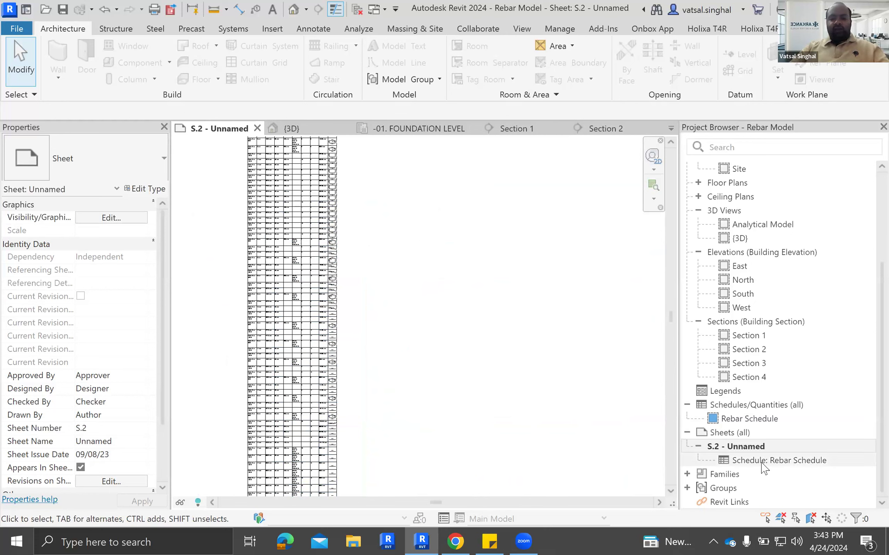
# Step: Open the Rebar Schedule view and review its rows down the list
pyautogui.click(731, 419)
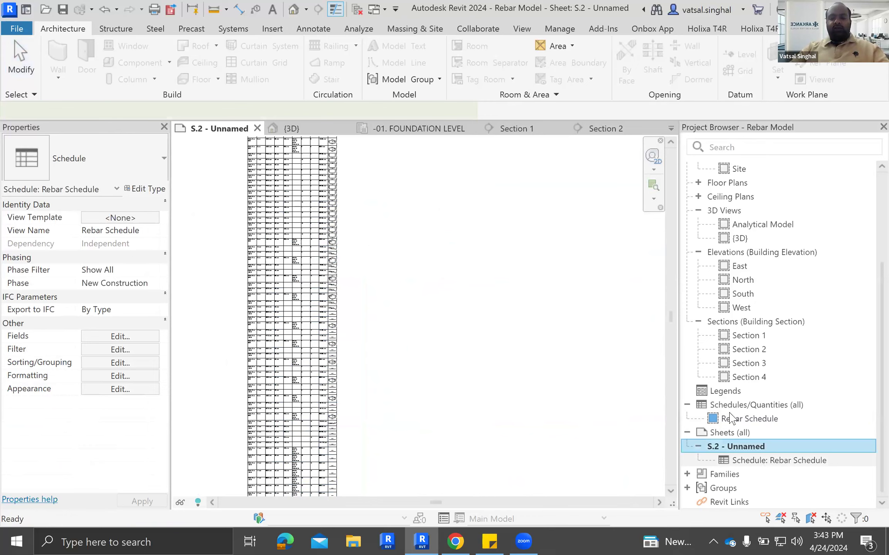
pyautogui.doubleClick(749, 422)
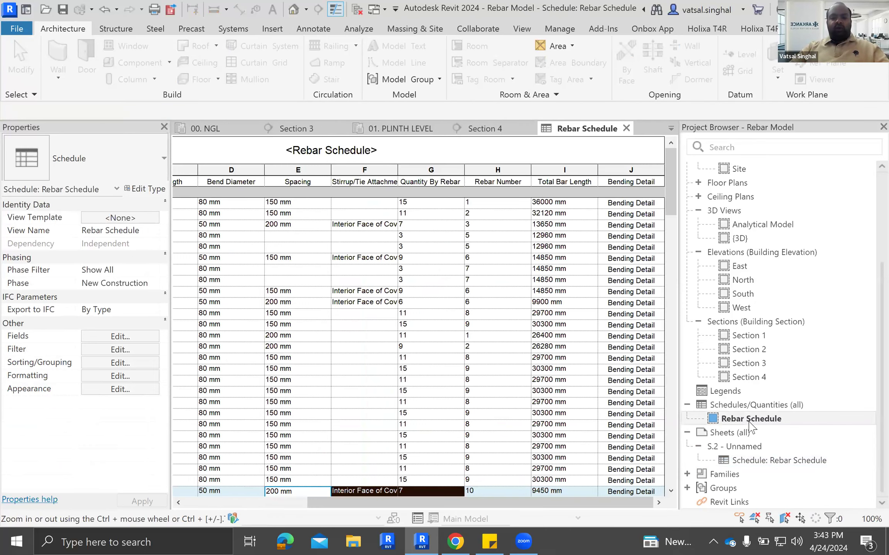
pyautogui.scroll(-10, 444, 349)
pyautogui.scroll(-15, 451, 352)
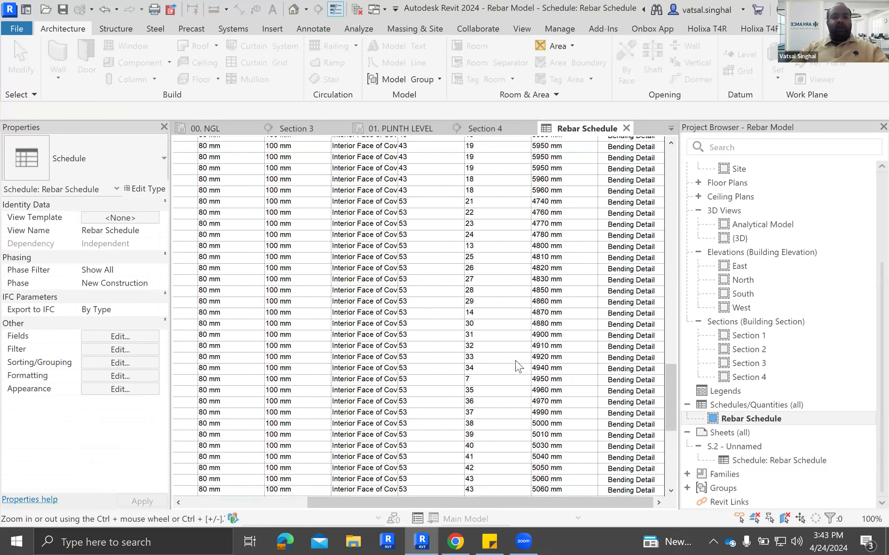
# Step: Filter the Rebar Schedule by Family and Type equals Rebar Bar: 12MM and look across the filtered columns
pyautogui.scroll(7, 519, 367)
pyautogui.scroll(20, 312, 253)
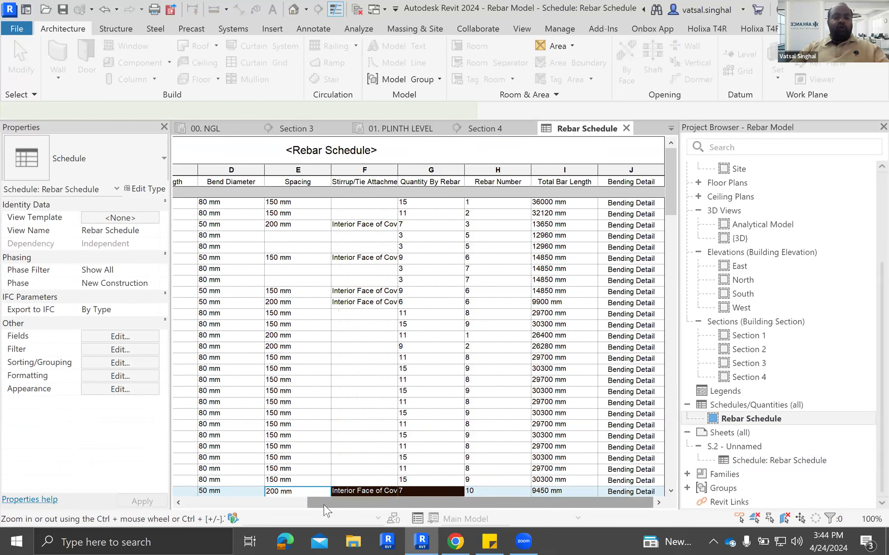
pyautogui.moveTo(324, 503); pyautogui.dragTo(201, 503)
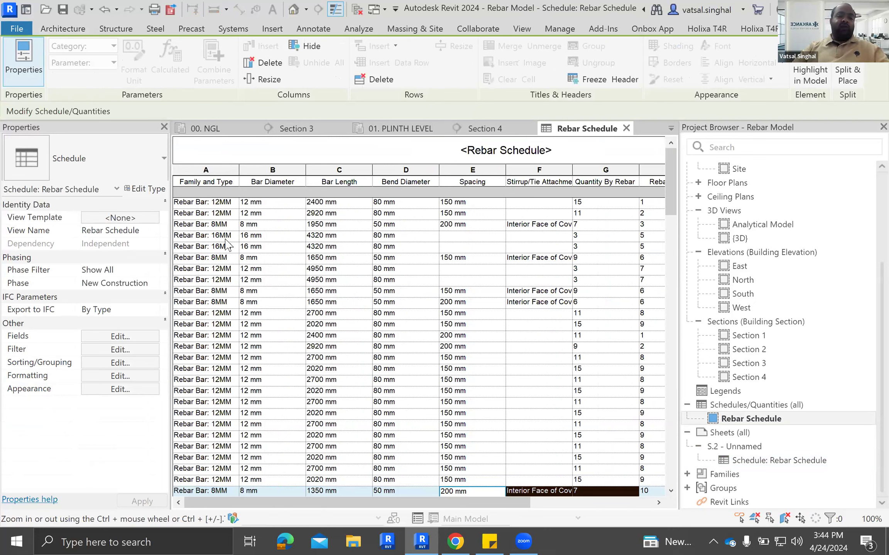
pyautogui.click(88, 352)
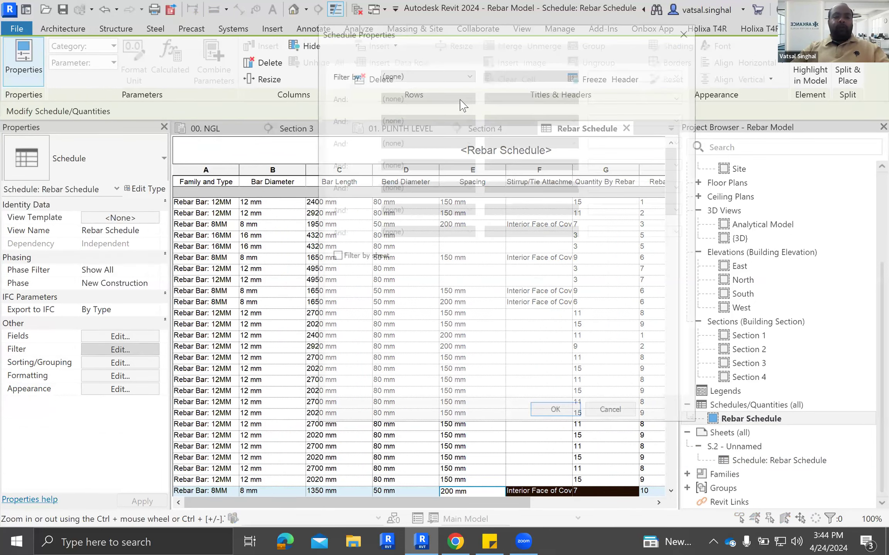
pyautogui.click(413, 74)
pyautogui.click(413, 90)
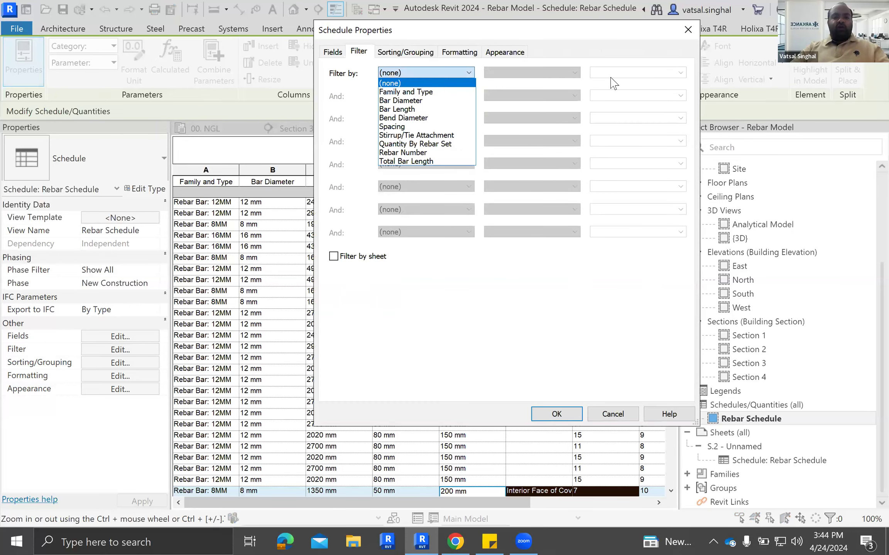
pyautogui.click(628, 73)
pyautogui.click(627, 92)
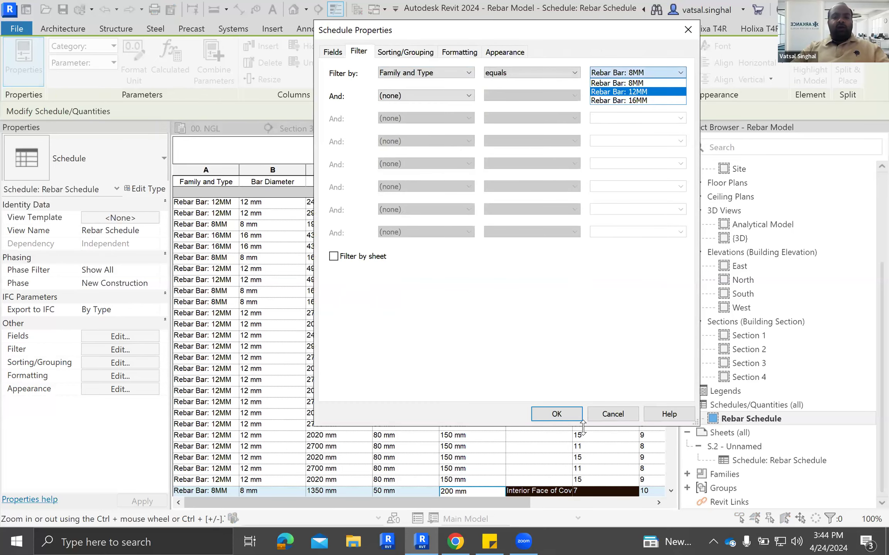
pyautogui.click(556, 414)
pyautogui.moveTo(386, 502); pyautogui.dragTo(514, 495)
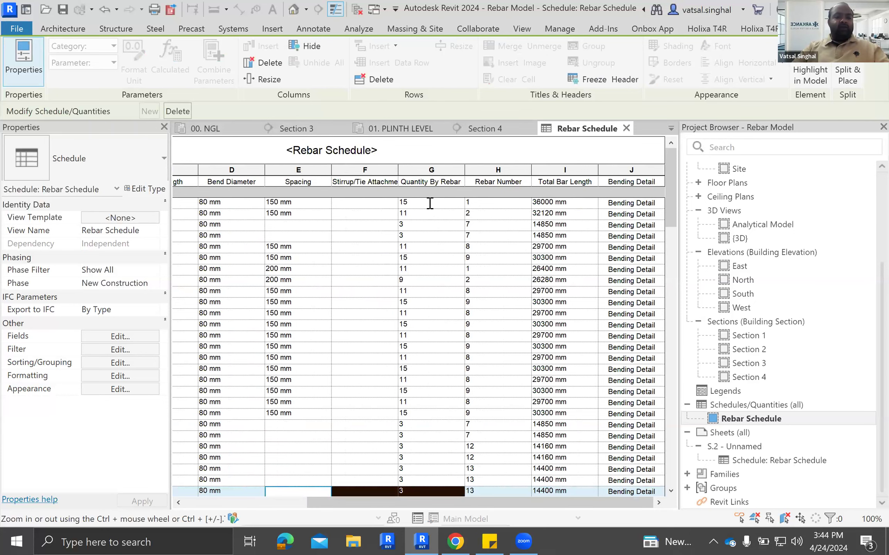
pyautogui.moveTo(437, 503); pyautogui.dragTo(112, 288)
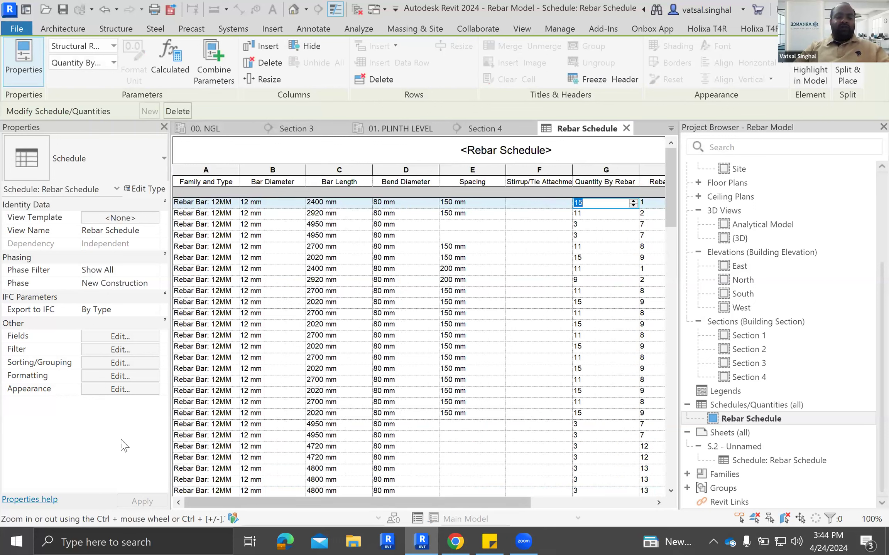
# Step: Remove the Family and Type filter from the Rebar Schedule by setting its filter field to (none)
pyautogui.click(120, 349)
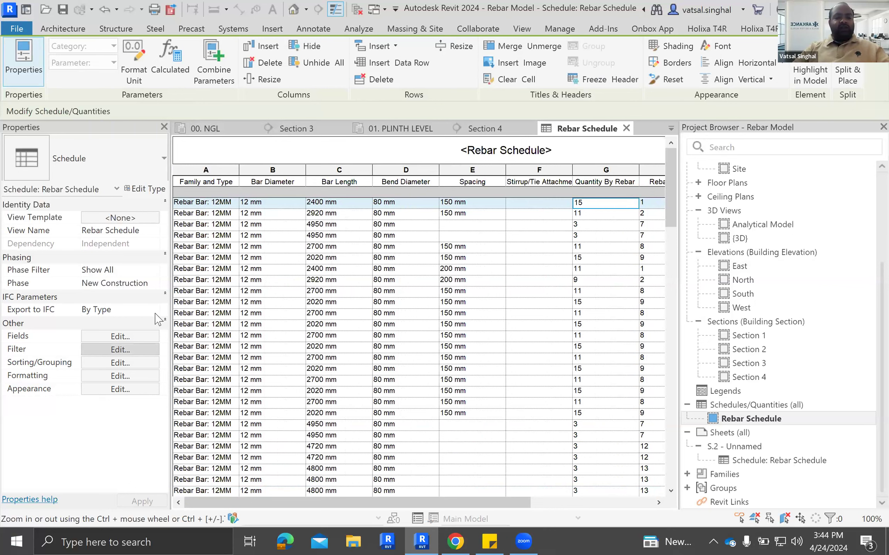
pyautogui.click(144, 337)
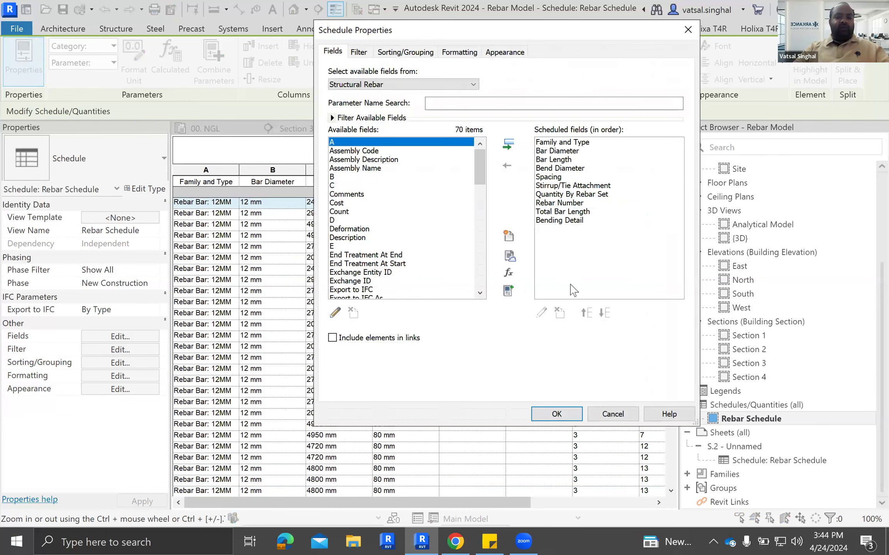
pyautogui.press('Escape')
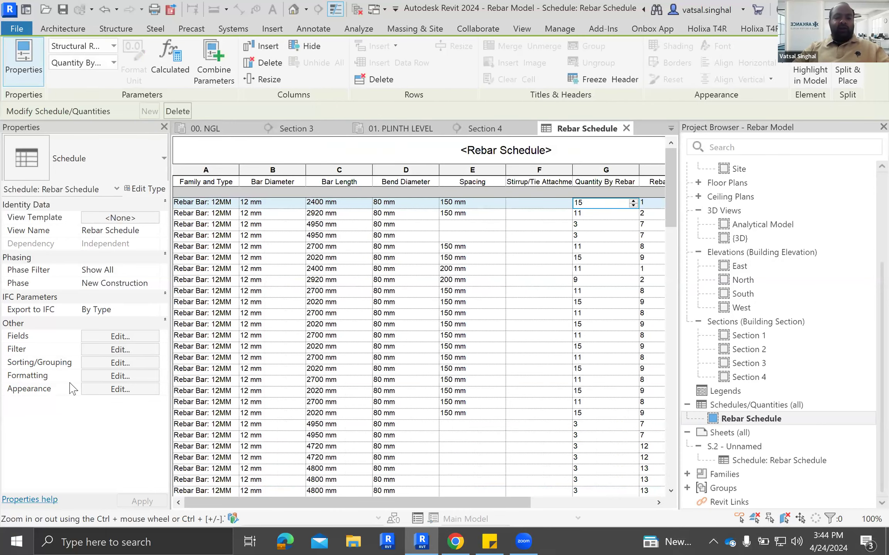
pyautogui.click(121, 350)
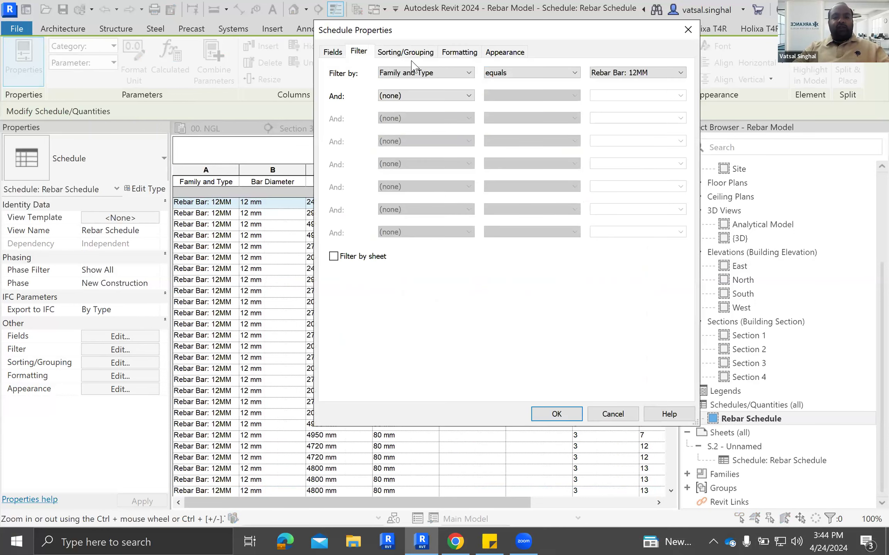
pyautogui.click(417, 76)
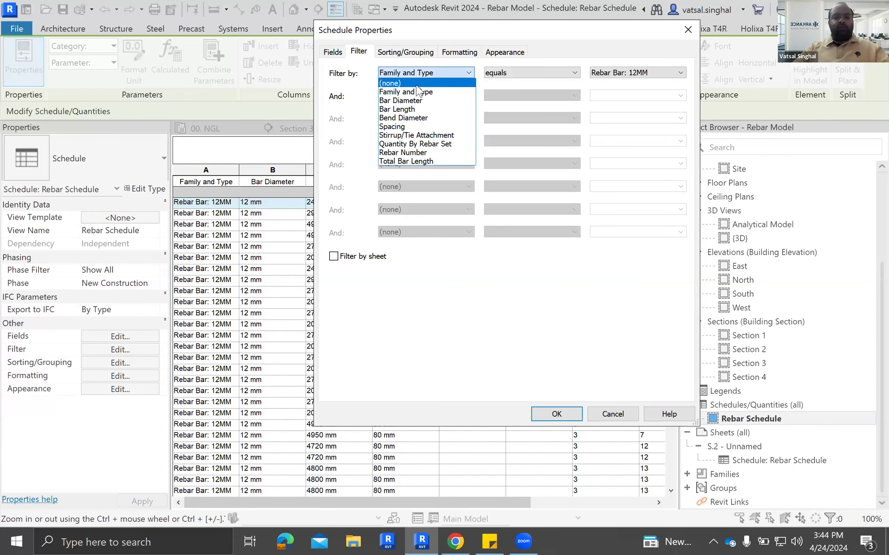
pyautogui.click(419, 82)
pyautogui.press('Return')
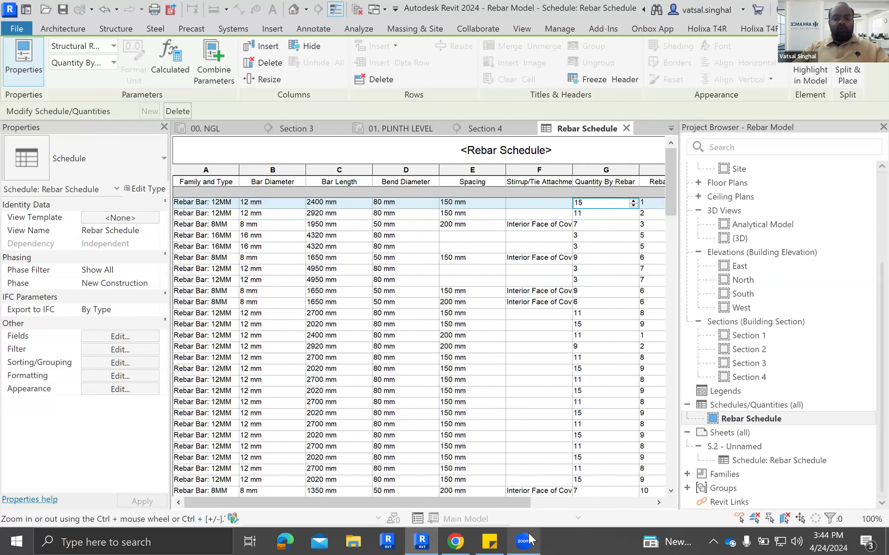
# Step: Switch to Sticky Notes and examine the saved bar weight formula, including its 162.28 divisor and 1000000 / 1 m³ conversion
pyautogui.click(490, 541)
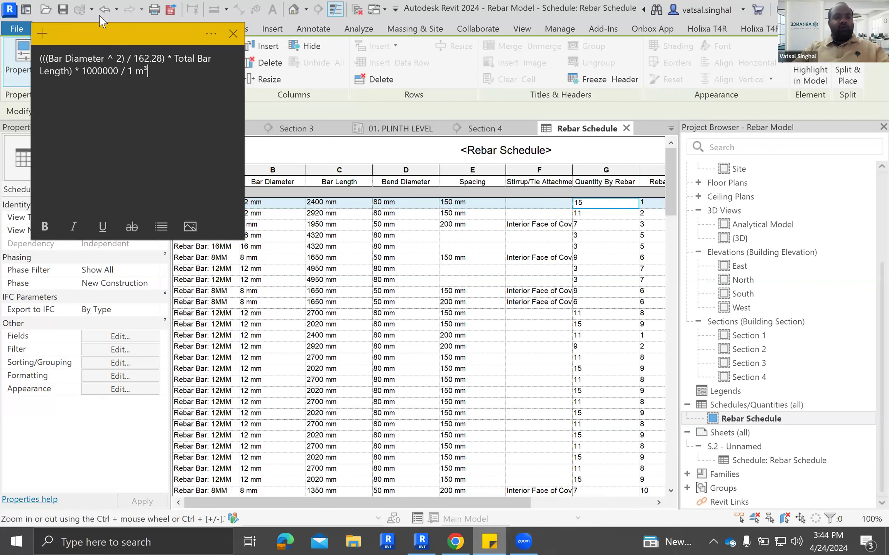
pyautogui.moveTo(127, 36); pyautogui.dragTo(167, 109)
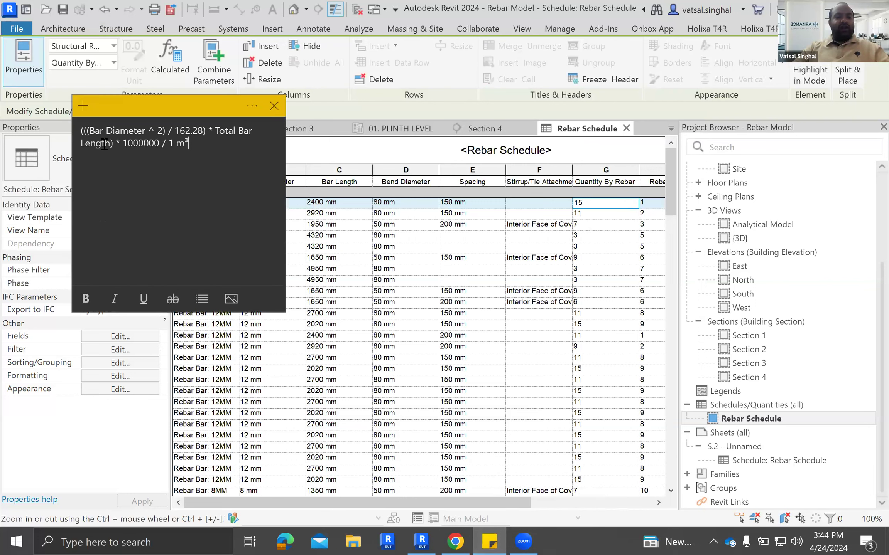
pyautogui.moveTo(115, 146); pyautogui.dragTo(89, 140)
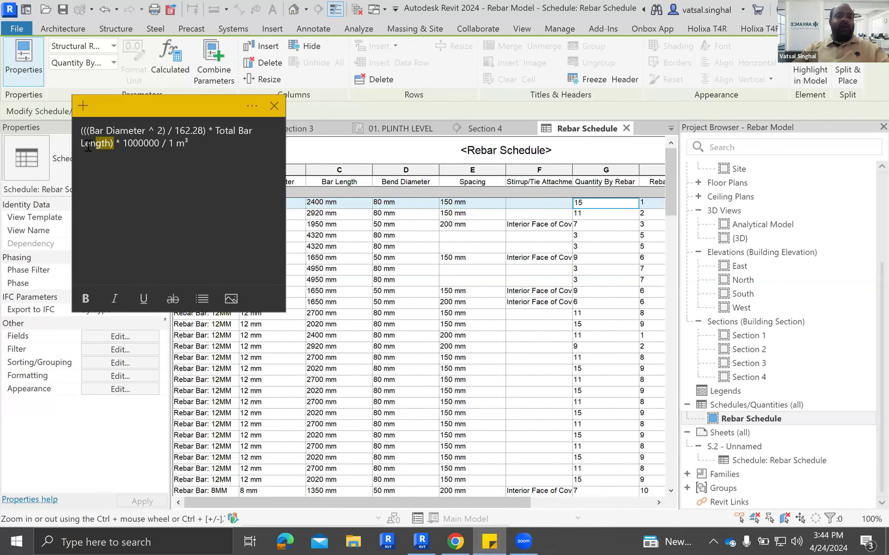
pyautogui.moveTo(164, 179); pyautogui.dragTo(114, 179)
pyautogui.click(144, 172)
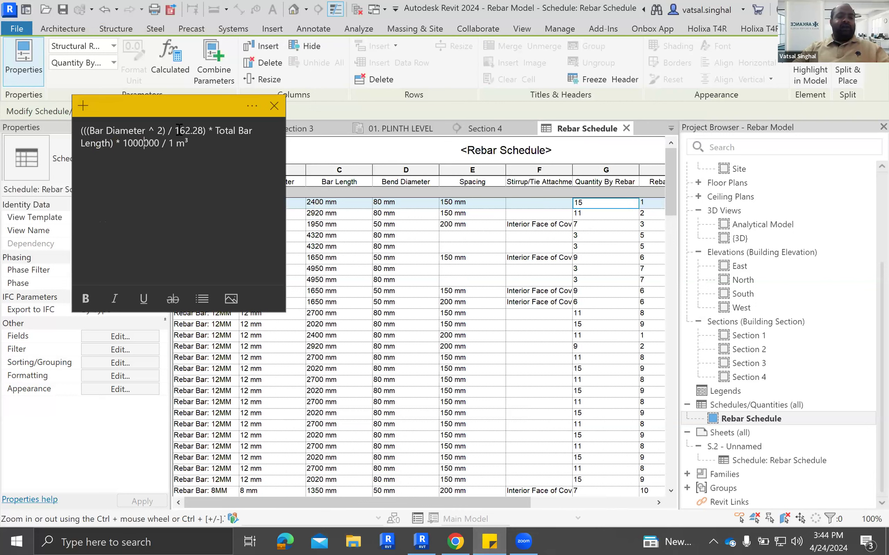
pyautogui.doubleClick(207, 127)
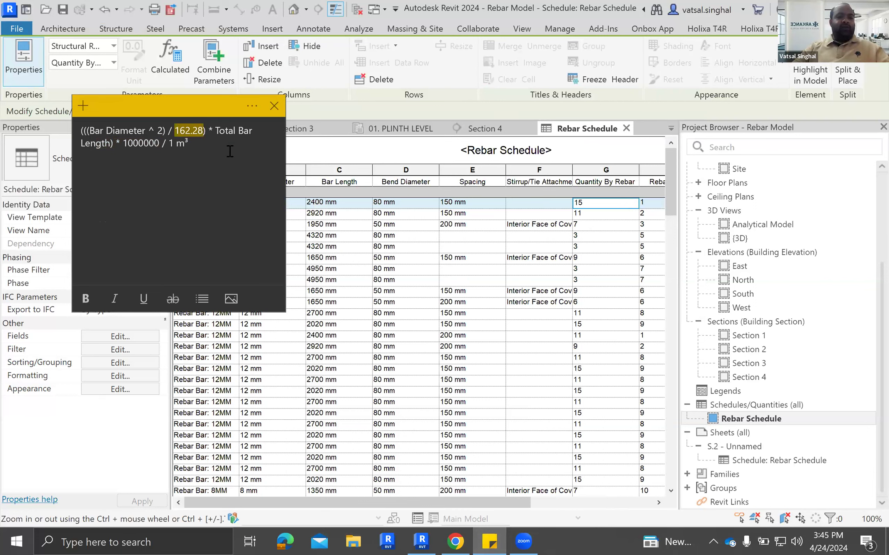
pyautogui.click(206, 160)
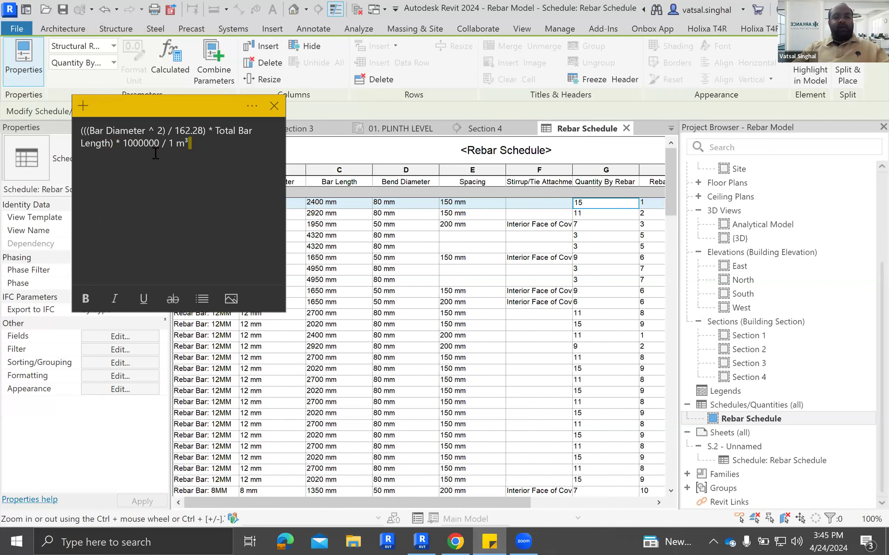
pyautogui.hotkey('ctrl', 'a')
pyautogui.click(169, 147)
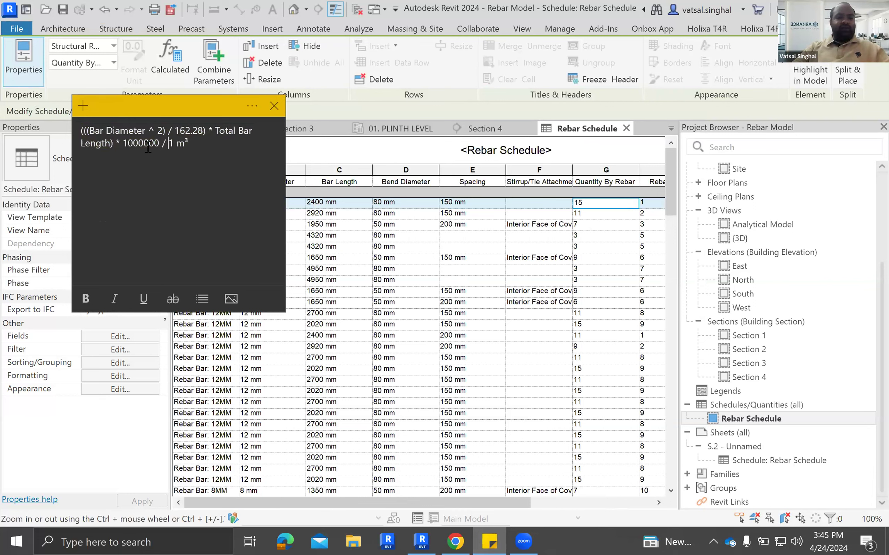
pyautogui.moveTo(127, 146); pyautogui.dragTo(119, 147)
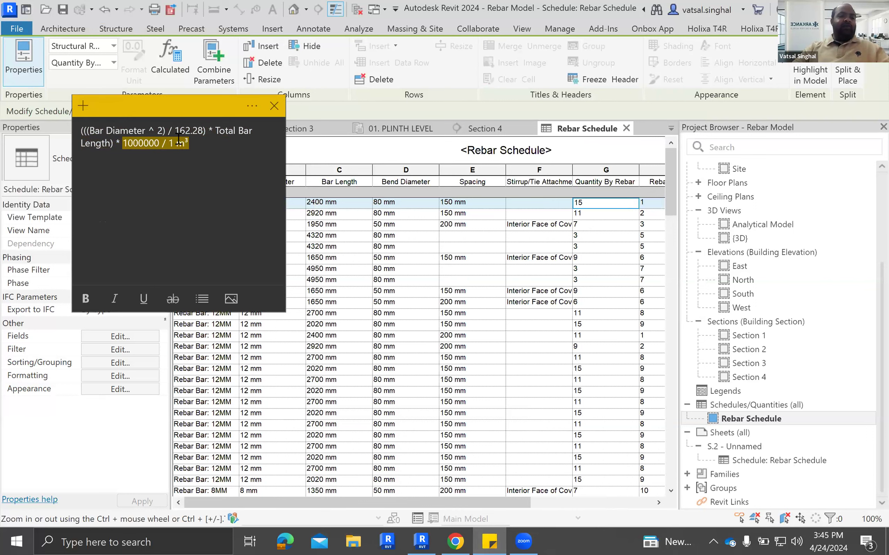
# Step: Copy the complete bar weight formula from the note, close the note and return to the Rebar Schedule in Revit
pyautogui.hotkey('ctrl', 'a')
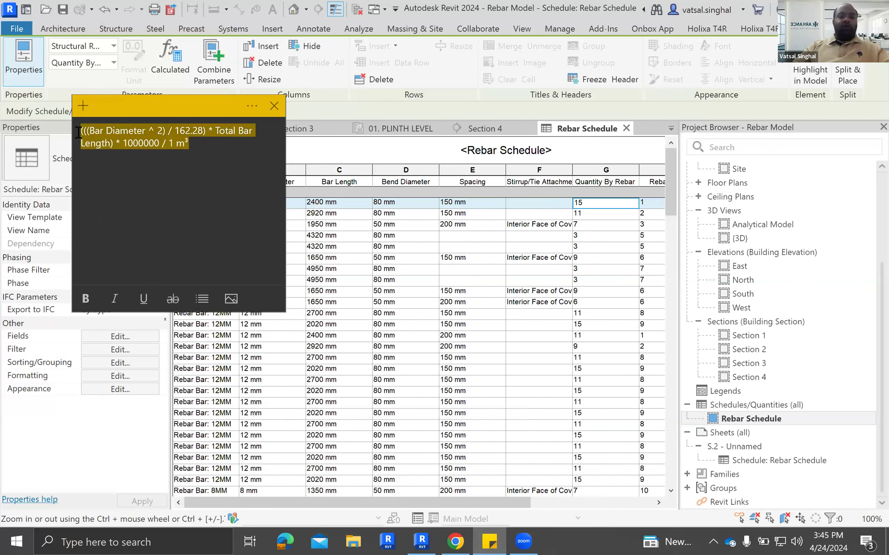
pyautogui.click(275, 107)
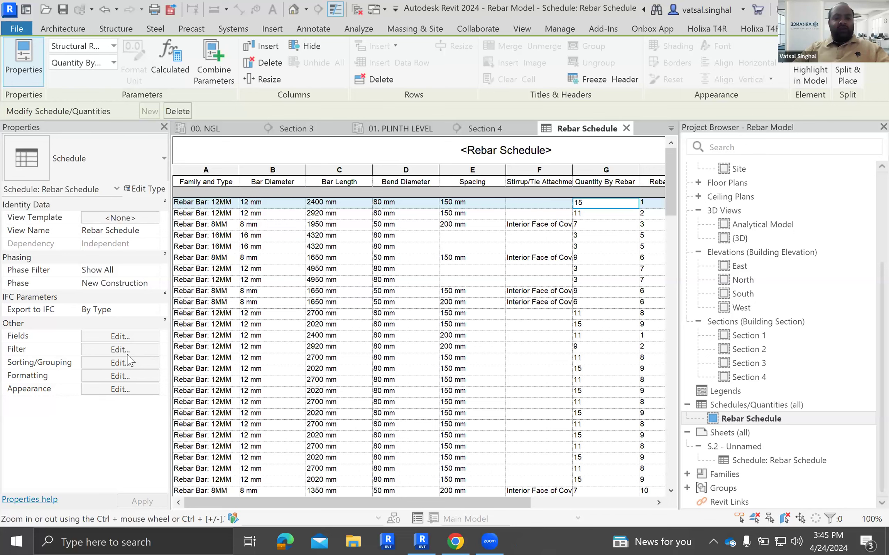
pyautogui.click(425, 503)
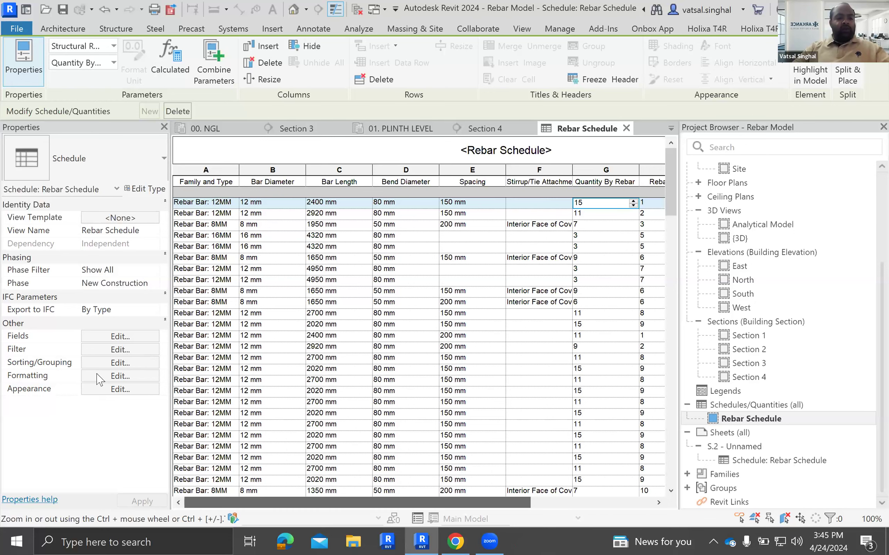
# Step: Start a calculated value in the Rebar Schedule's fields and name it Total Bar Weight
pyautogui.click(123, 337)
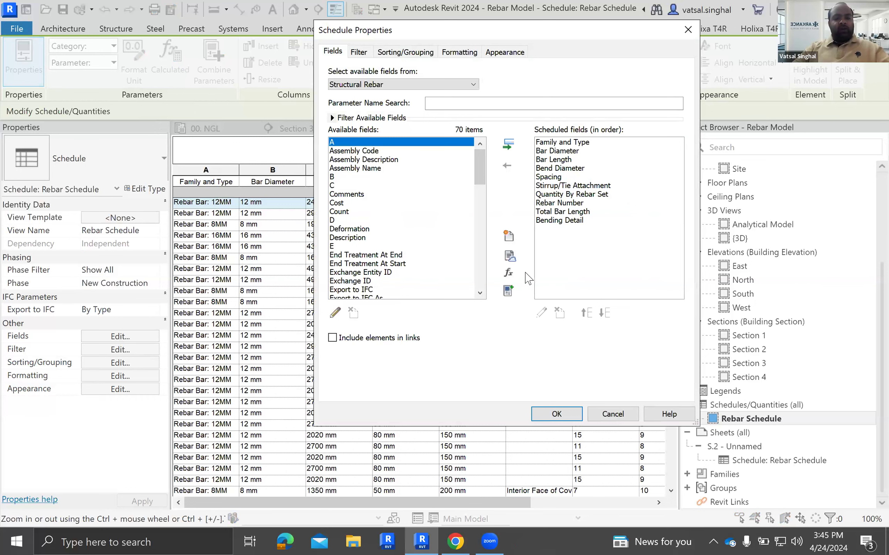
pyautogui.click(508, 236)
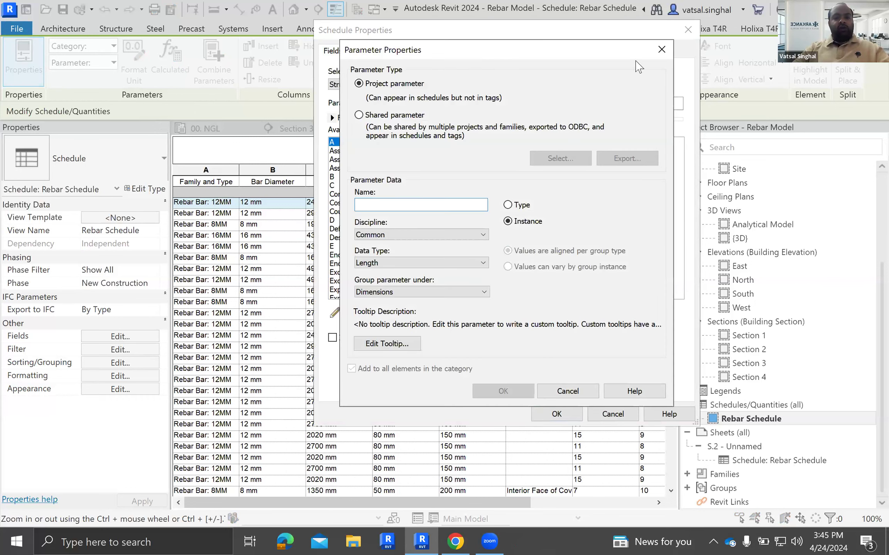
pyautogui.press('Escape')
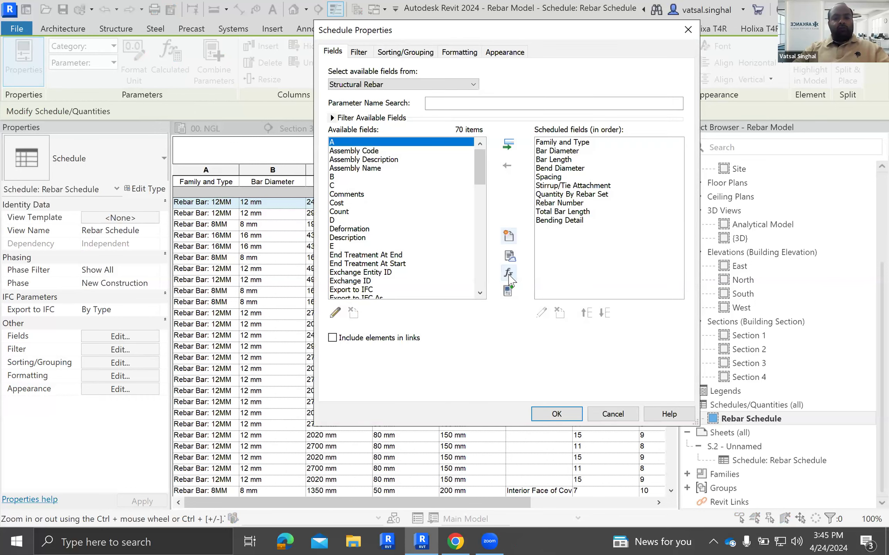
pyautogui.click(509, 274)
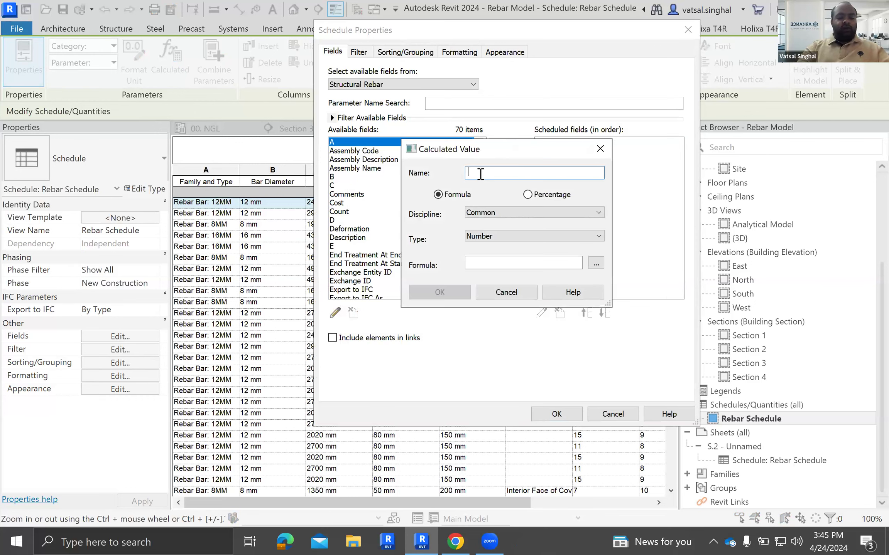
pyautogui.write('To')
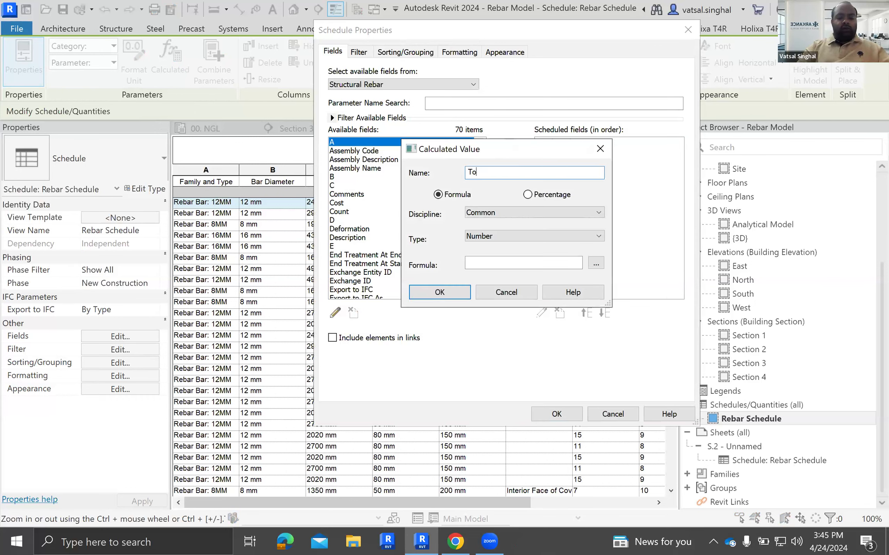
pyautogui.write('tal Bar Weight')
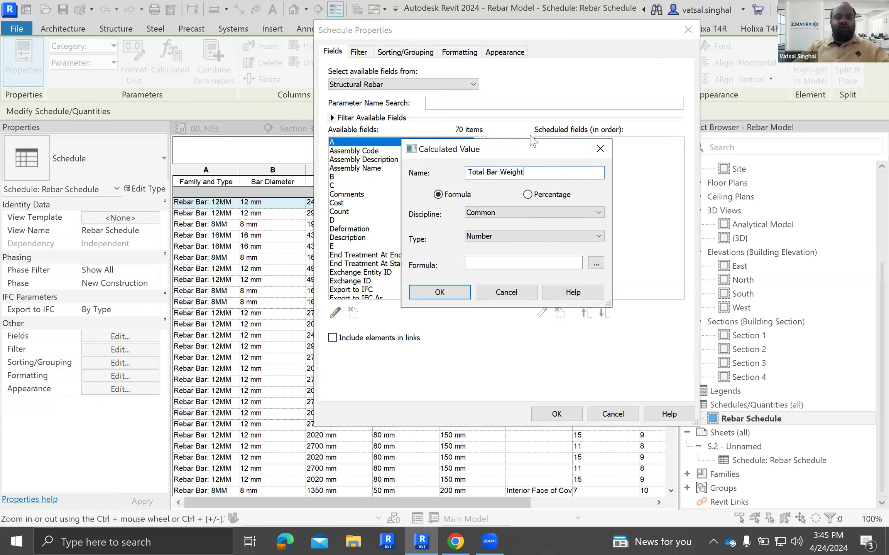
# Step: Set the Total Bar Weight formula to (((Bar Diameter ^ 2) / 162.28) * Total Bar Length) * 1000000 / 1 m³ and accept the schedule properties
pyautogui.click(540, 264)
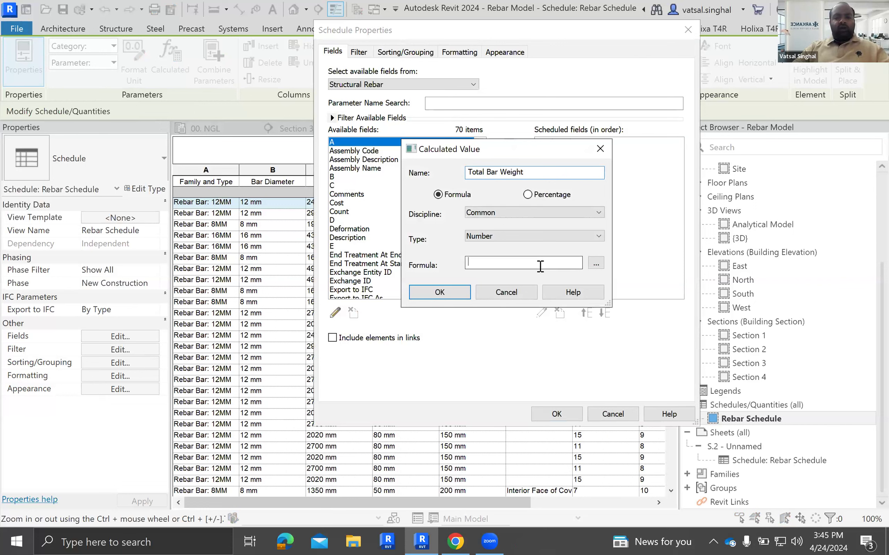
pyautogui.click(534, 236)
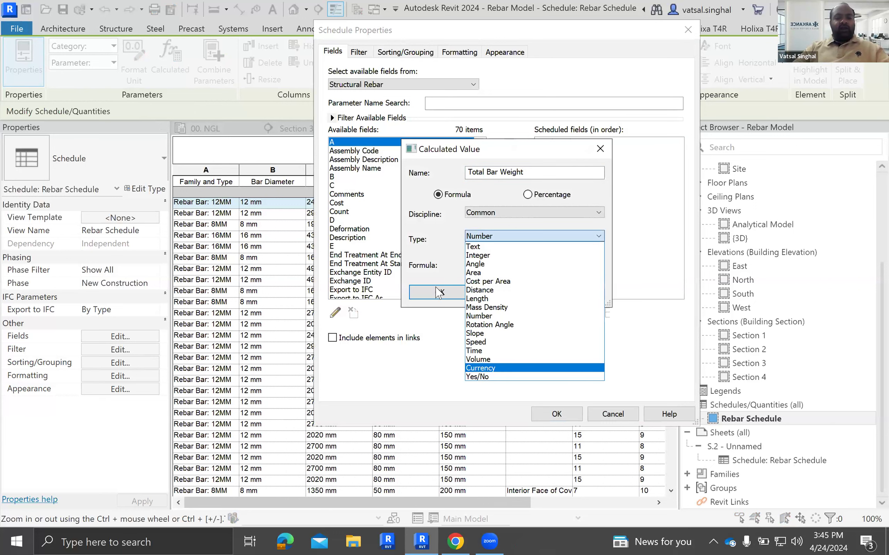
pyautogui.click(484, 265)
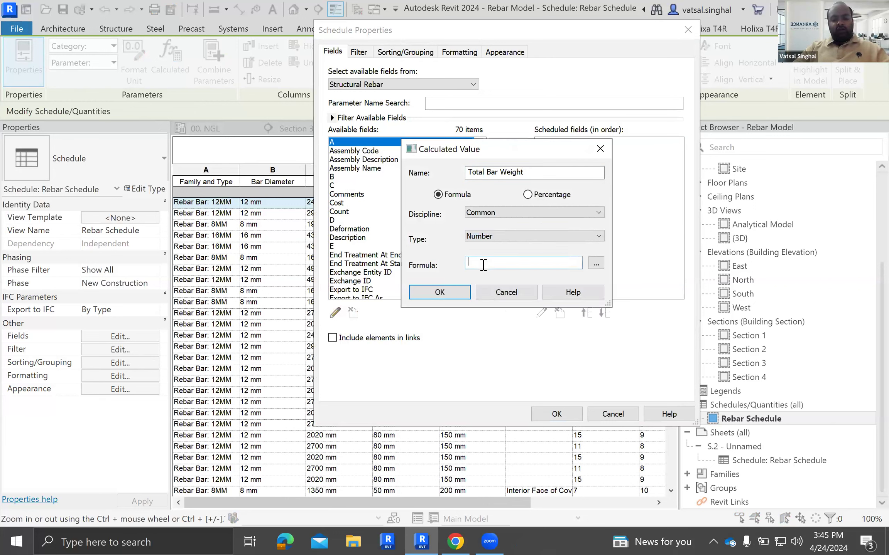
pyautogui.hotkey('ctrl', 'v')
pyautogui.click(456, 297)
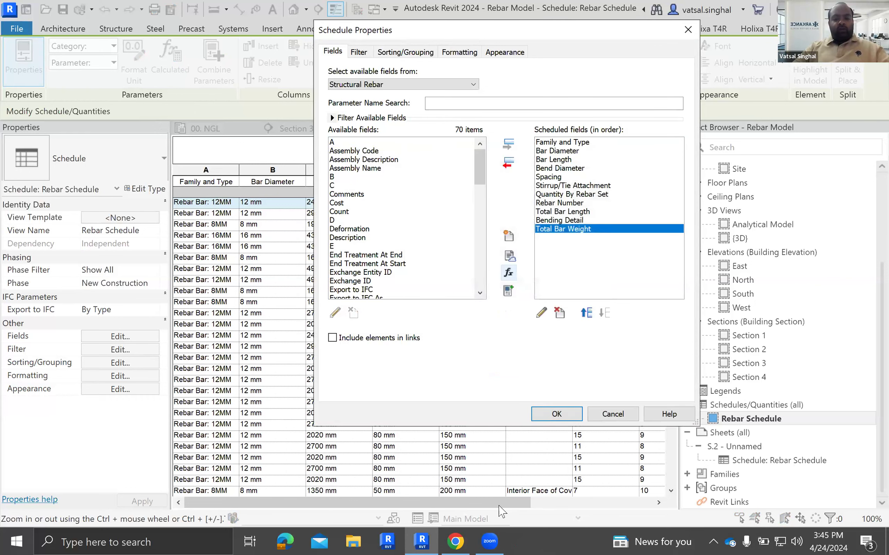
pyautogui.press('Return')
pyautogui.click(634, 502)
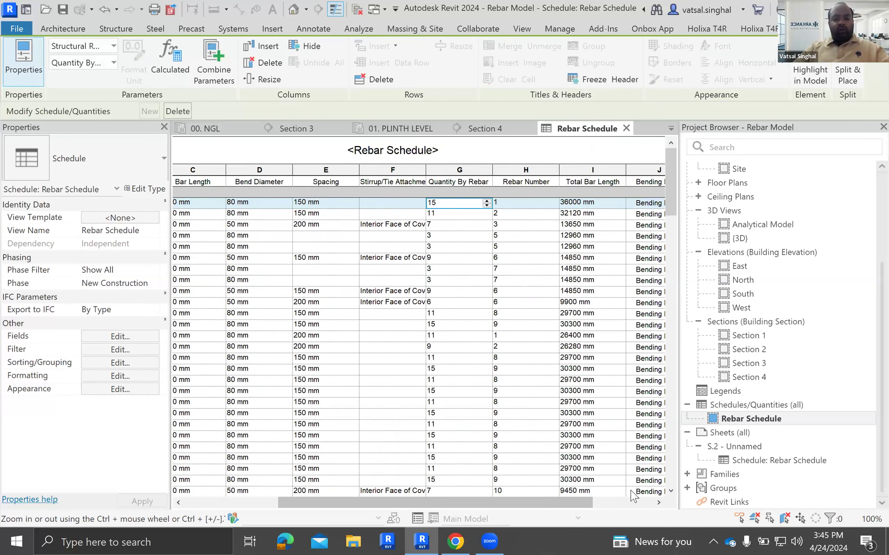
# Step: Format the Total Bar Weight column with Fixed units rounded to 2 decimal places instead of the default settings
pyautogui.click(659, 502)
pyautogui.click(658, 503)
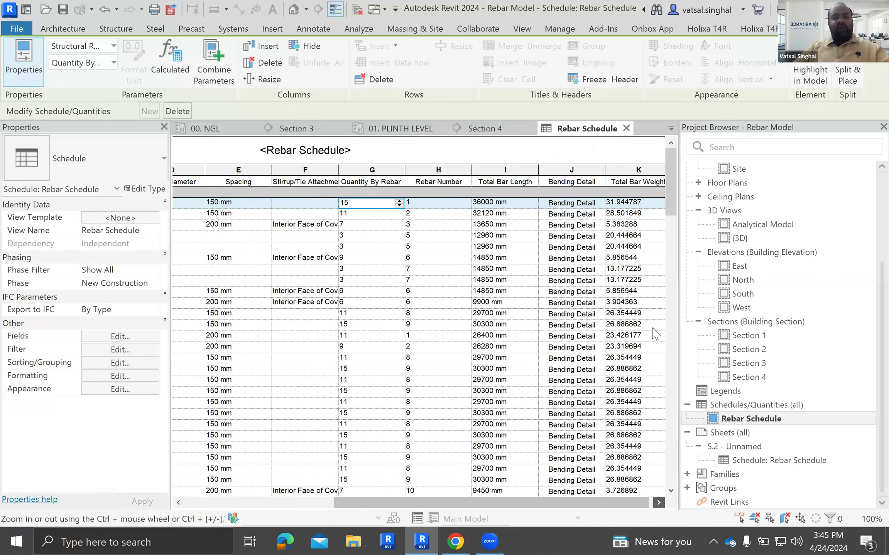
pyautogui.click(659, 502)
pyautogui.moveTo(667, 481); pyautogui.dragTo(670, 496)
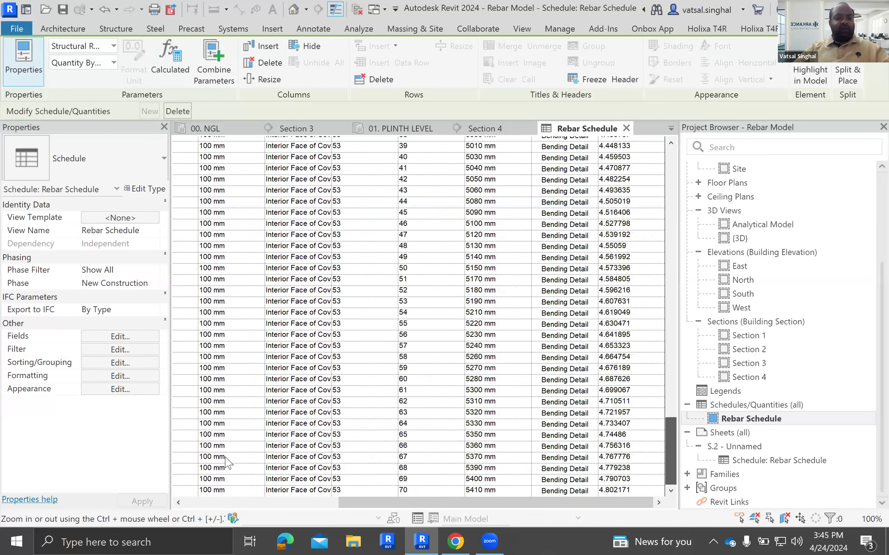
pyautogui.scroll(7, 621, 223)
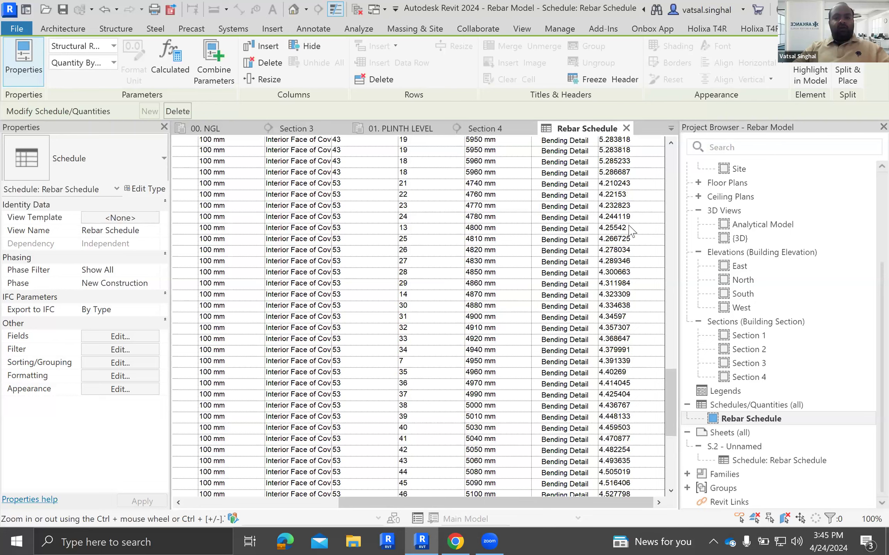
pyautogui.scroll(20, 629, 181)
pyautogui.click(630, 178)
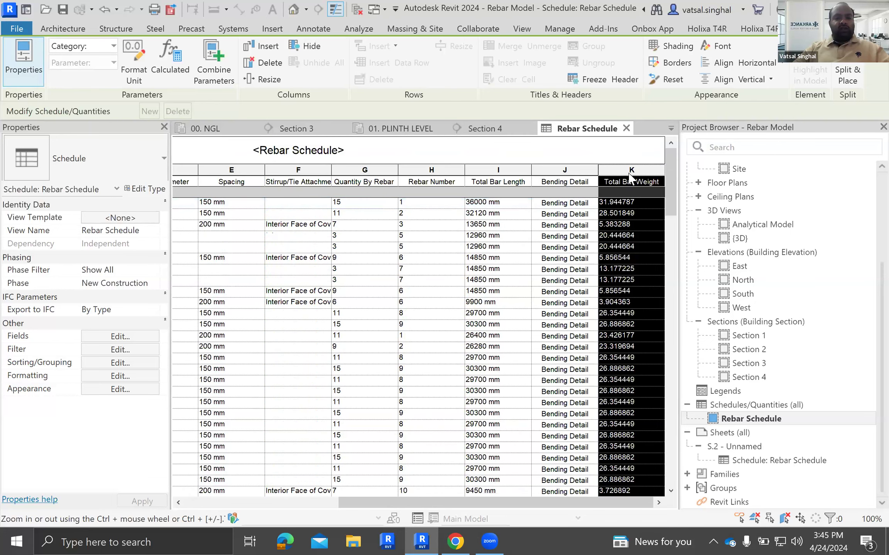
pyautogui.click(134, 64)
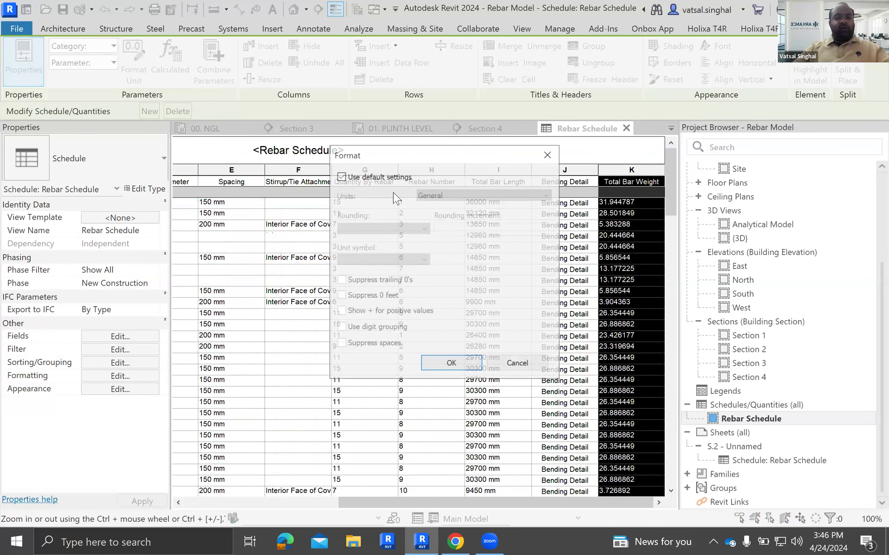
pyautogui.click(340, 176)
pyautogui.click(449, 197)
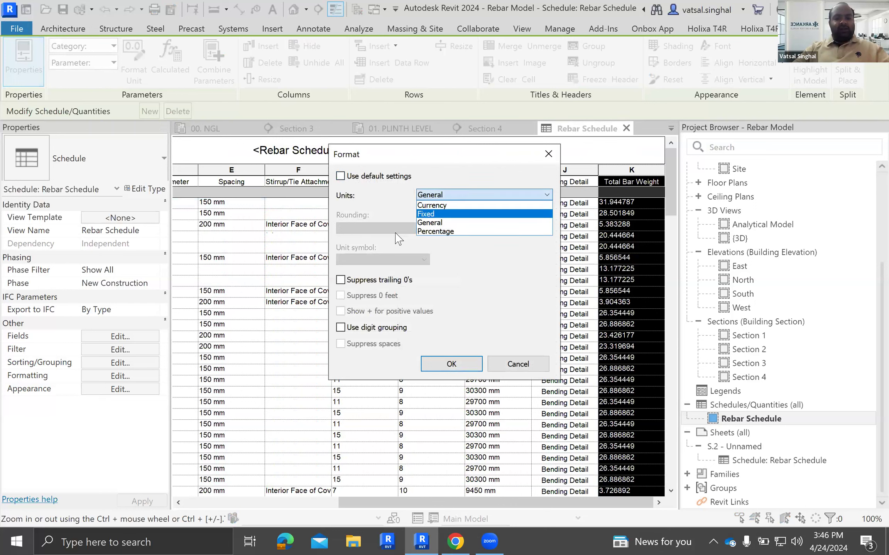
pyautogui.click(432, 215)
pyautogui.click(394, 231)
pyautogui.click(367, 252)
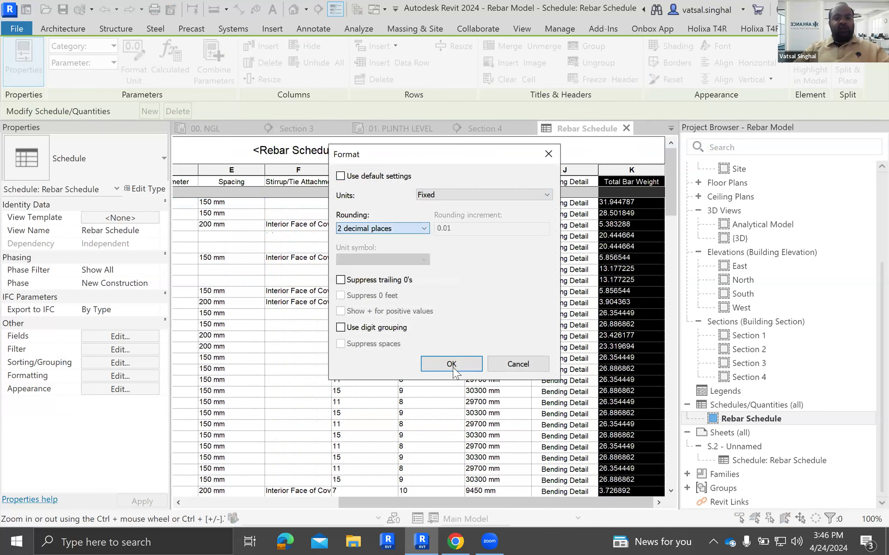
pyautogui.press('Return')
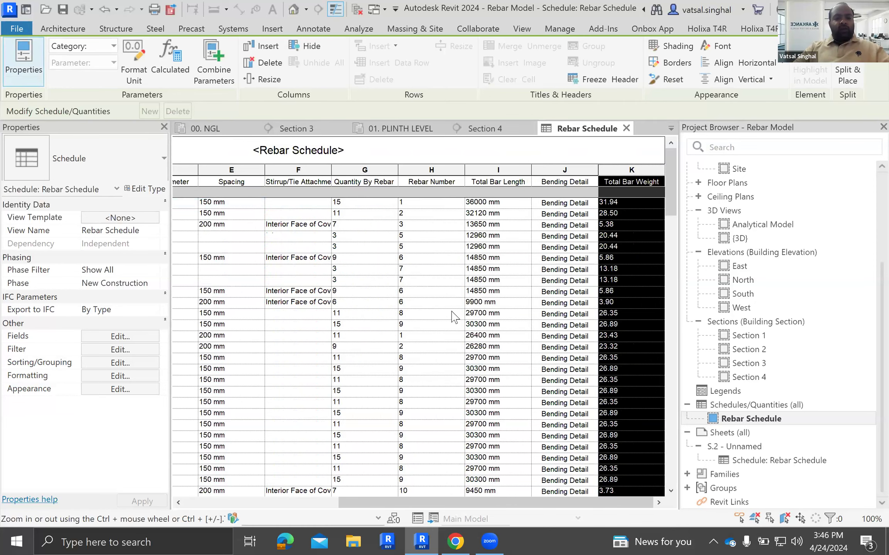
# Step: Set the Total Bar Weight field to calculate totals in the schedule's formatting properties
pyautogui.scroll(-3, 418, 402)
pyautogui.scroll(-20, 558, 401)
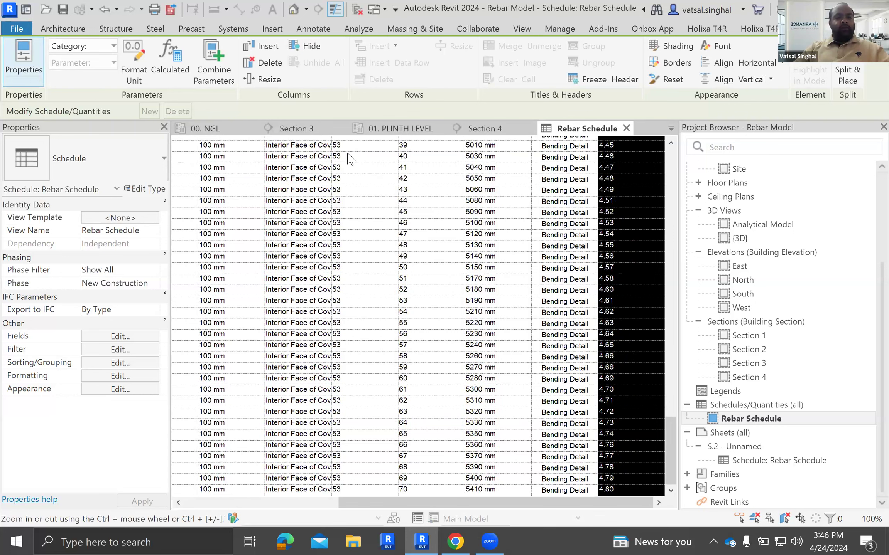
pyautogui.click(425, 212)
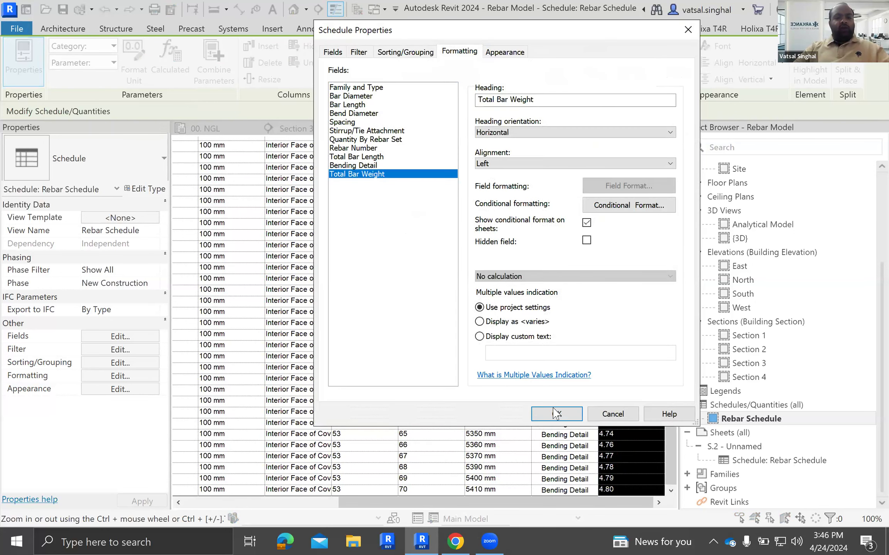
pyautogui.click(527, 277)
pyautogui.click(514, 296)
pyautogui.click(559, 410)
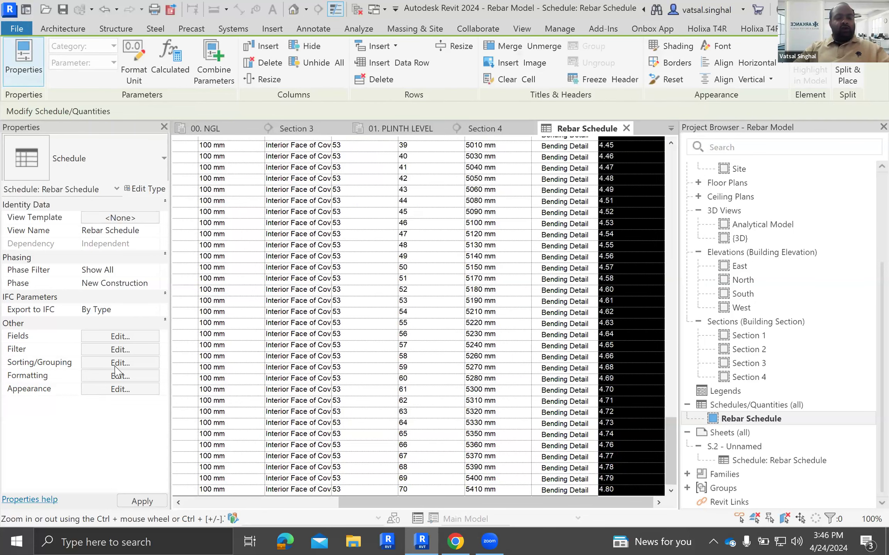
# Step: Enable grand totals in the Rebar Schedule's sorting and grouping properties and deselect the weight column
pyautogui.click(118, 363)
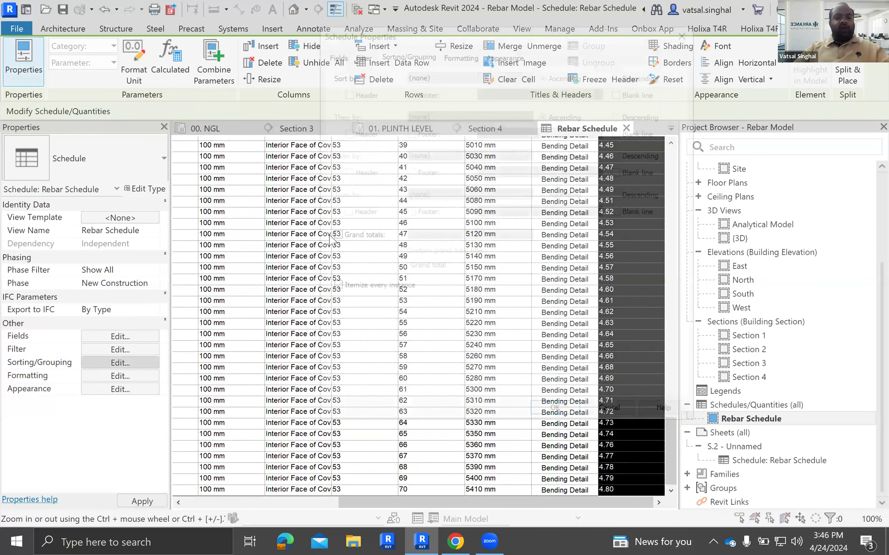
pyautogui.click(332, 235)
pyautogui.click(564, 414)
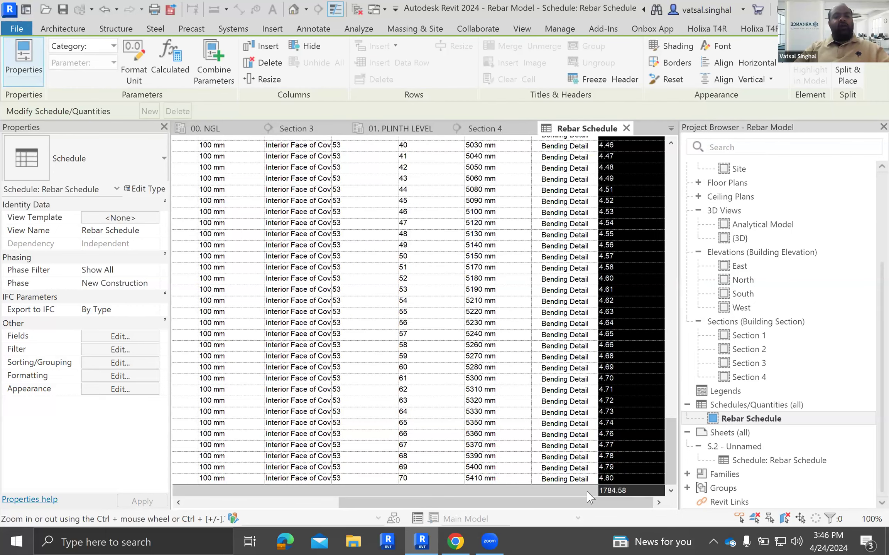
pyautogui.click(567, 468)
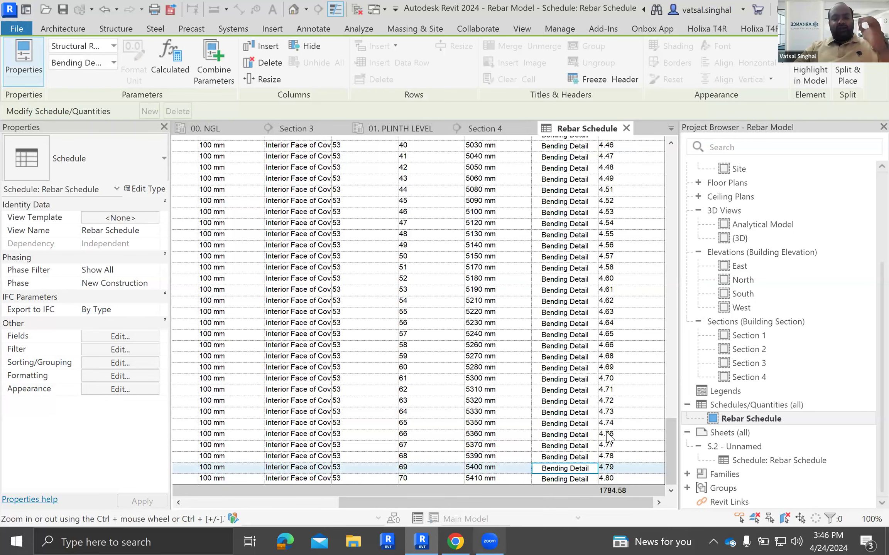
pyautogui.moveTo(675, 445); pyautogui.dragTo(669, 118)
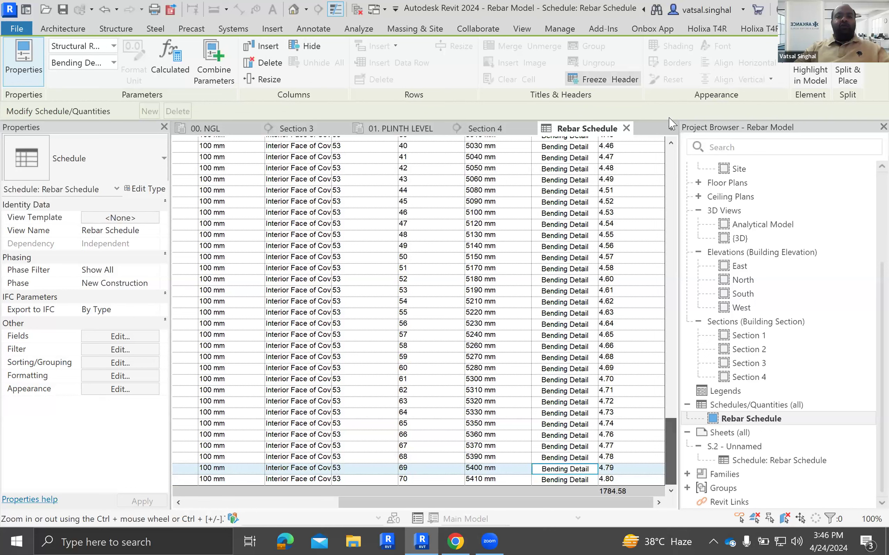
# Step: Switch to the {3D} view, clear the rebar selection and examine the reinforced footings, columns, slabs and curved wall
pyautogui.hotkey('ctrl', 'Tab')
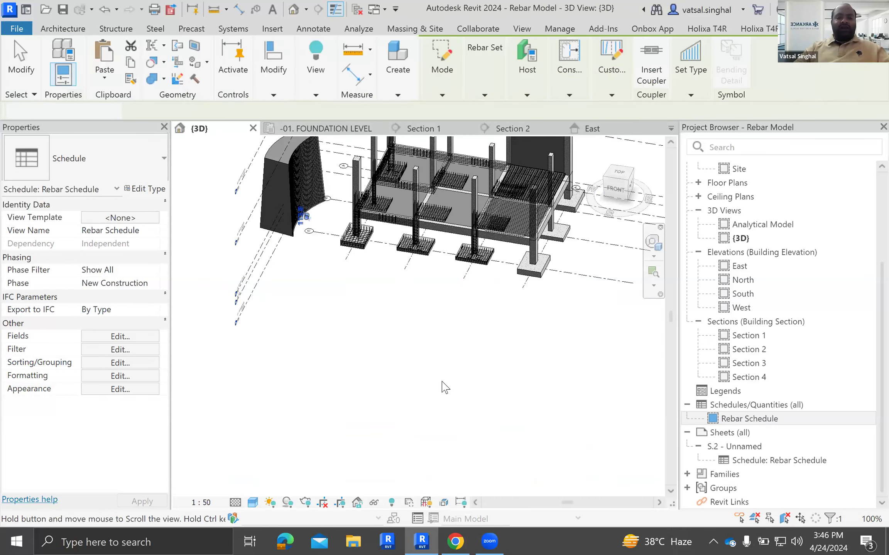
pyautogui.scroll(-4, 446, 326)
pyautogui.scroll(4, 412, 413)
pyautogui.keyDown('shift'); pyautogui.moveTo(412, 414); pyautogui.dragTo(440, 429, button='middle'); pyautogui.keyUp('shift')
pyautogui.scroll(3, 361, 399)
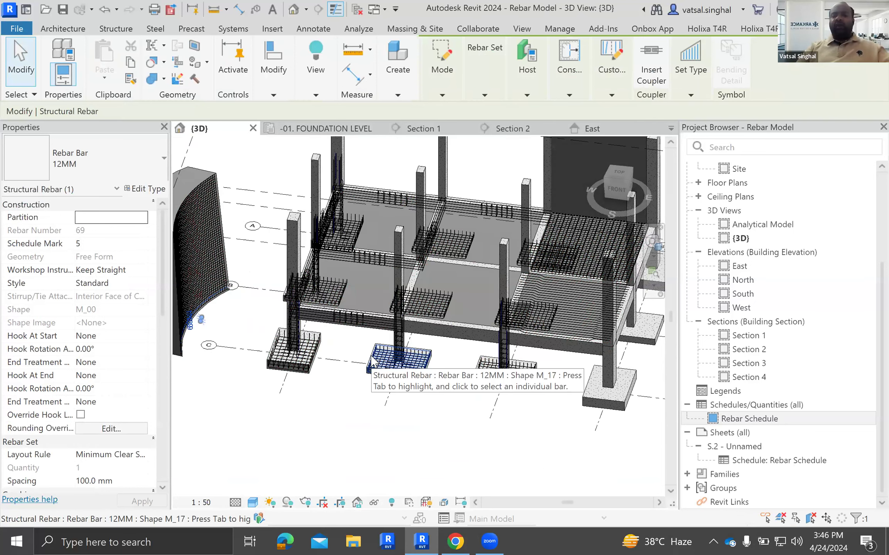
pyautogui.scroll(-2, 376, 398)
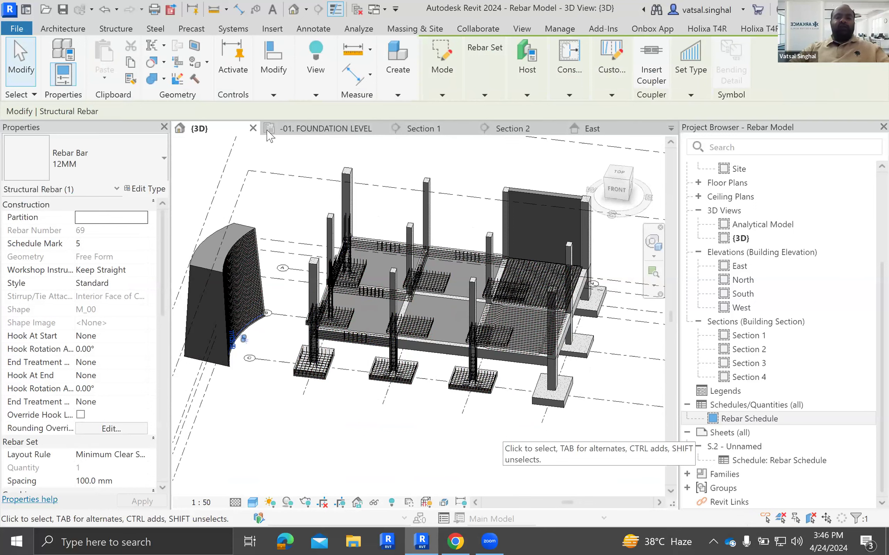
pyautogui.press('Escape')
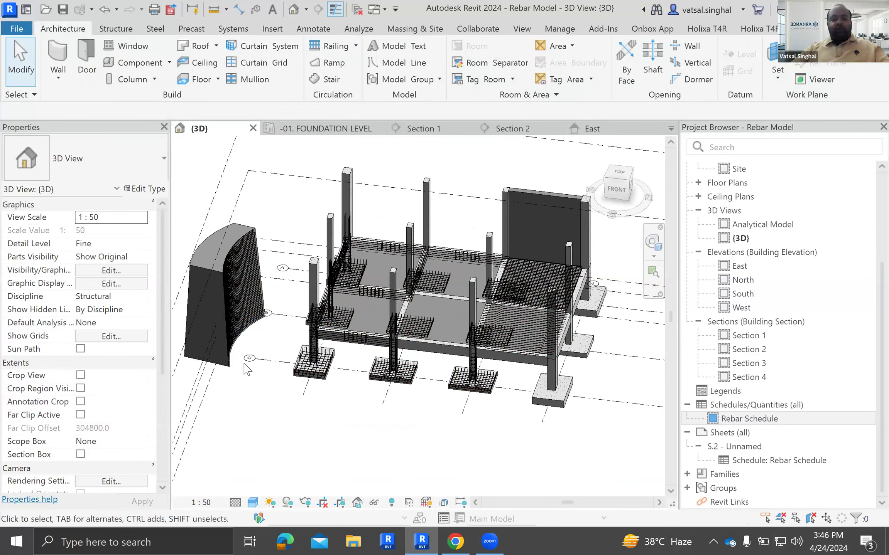
pyautogui.moveTo(500, 429)
pyautogui.keyDown('shift'); pyautogui.mouseDown(button='middle')
pyautogui.moveTo(476, 412)
pyautogui.moveTo(452, 373)
pyautogui.moveTo(460, 394)
pyautogui.moveTo(594, 317)
pyautogui.mouseUp(button='middle'); pyautogui.keyUp('shift')
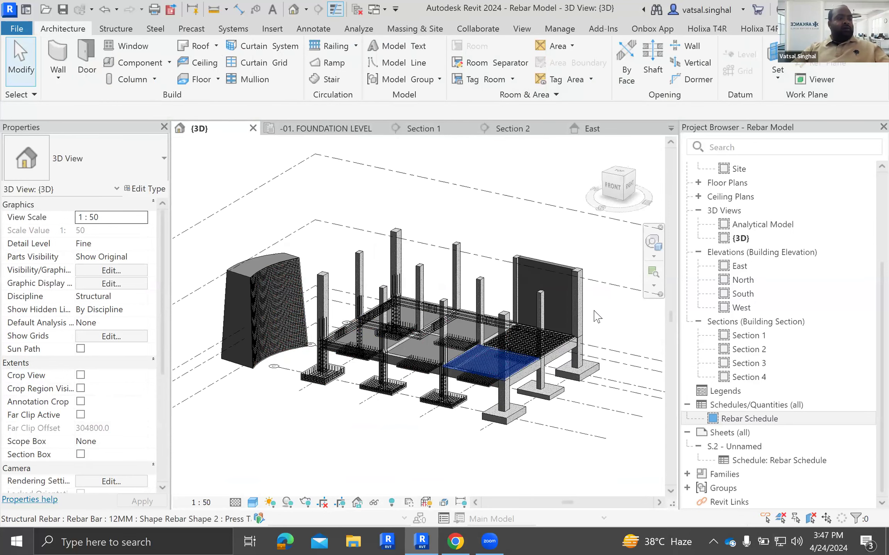